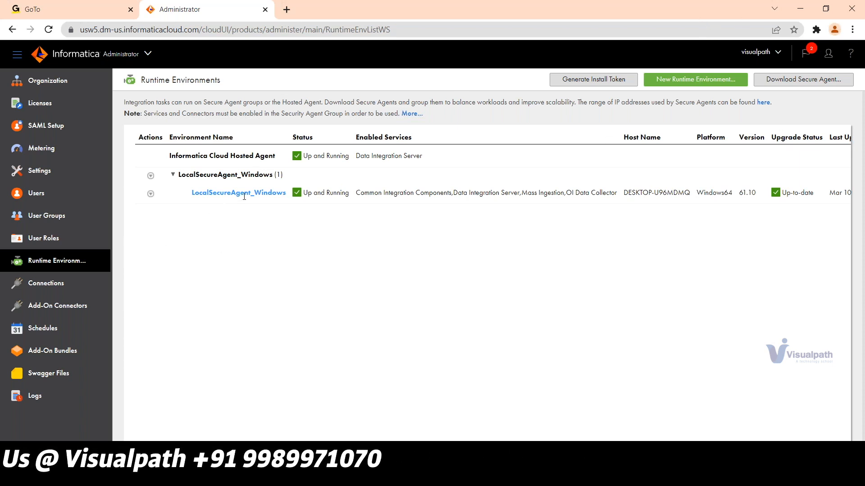
Switch to the Data Integration service and create a new mapping asset.
{"action": "left_click", "coordinate": [129, 55]}
{"action": "left_click", "coordinate": [289, 209]}
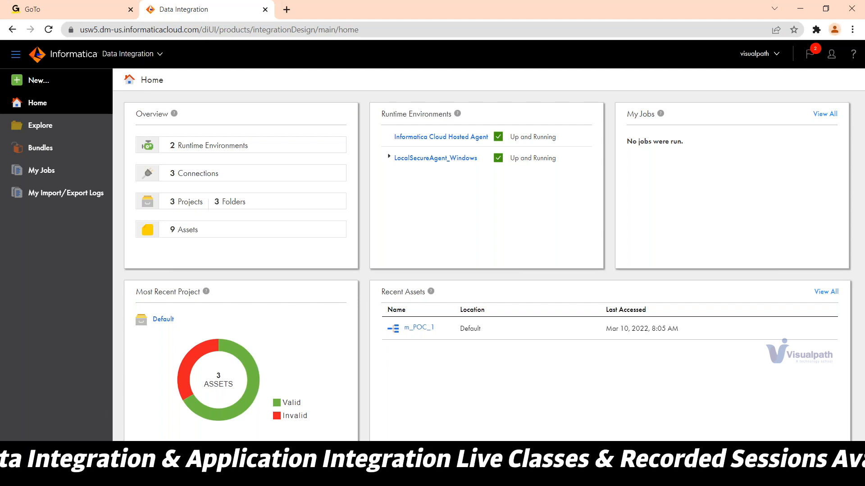
{"action": "left_click", "coordinate": [38, 80]}
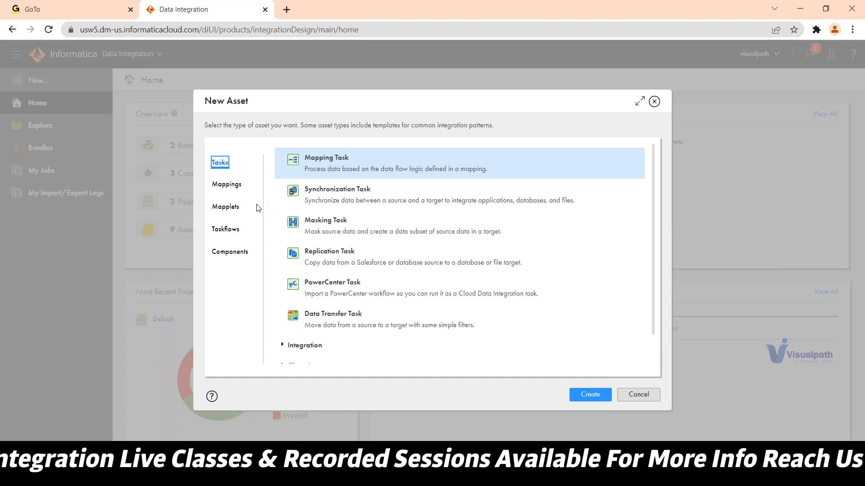
{"action": "left_click", "coordinate": [234, 188]}
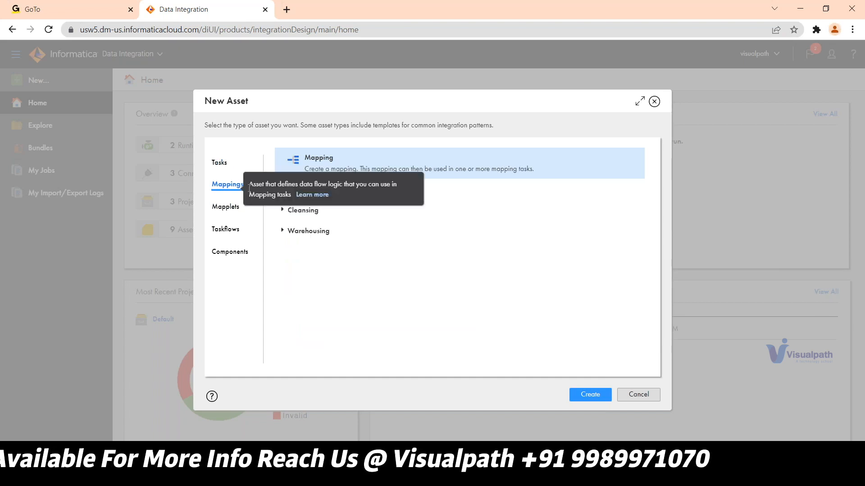
{"action": "left_click", "coordinate": [586, 397]}
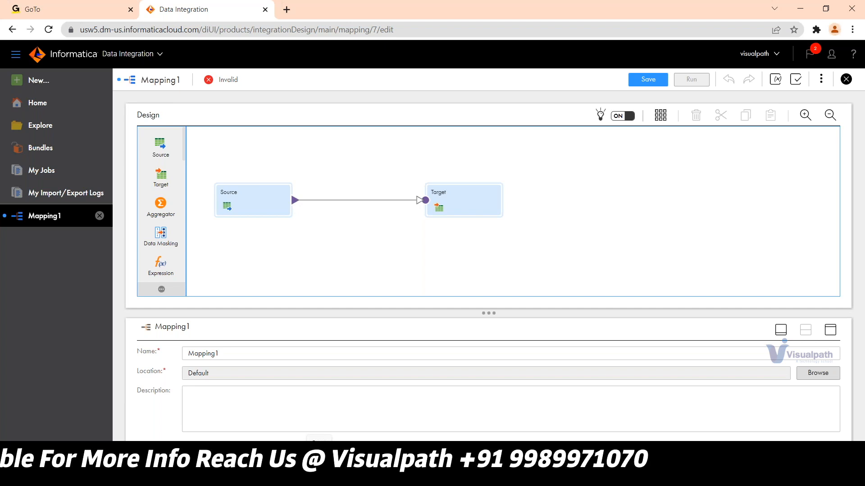
Launch Oracle SQL Developer on the computer.
{"action": "key", "text": "super"}
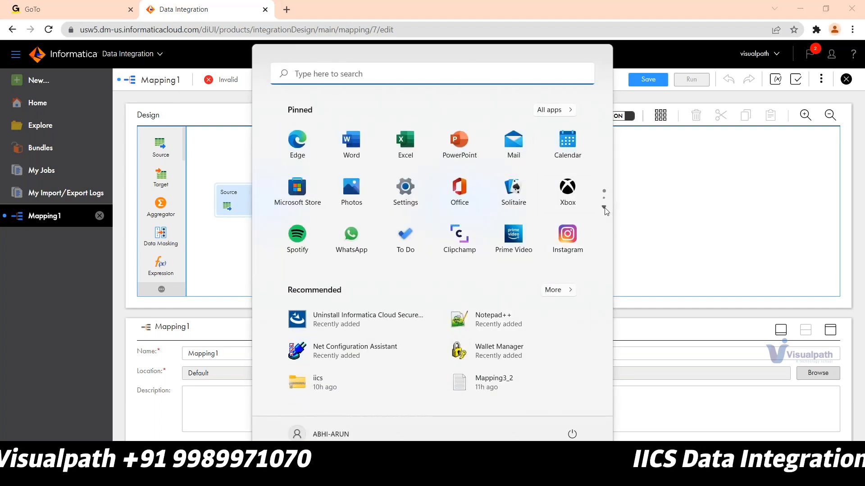
{"action": "scroll", "coordinate": [606, 210], "scroll_direction": "down", "scroll_amount": 1}
{"action": "scroll", "coordinate": [606, 211], "scroll_direction": "down", "scroll_amount": 1}
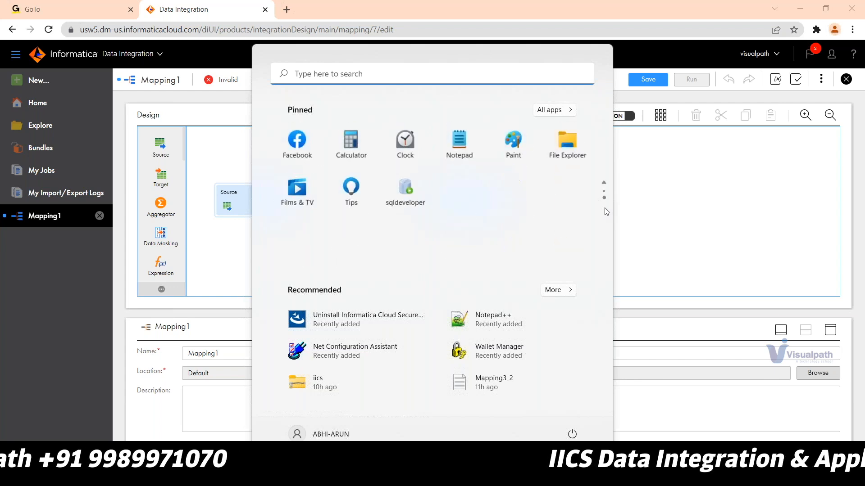
{"action": "left_click", "coordinate": [411, 192]}
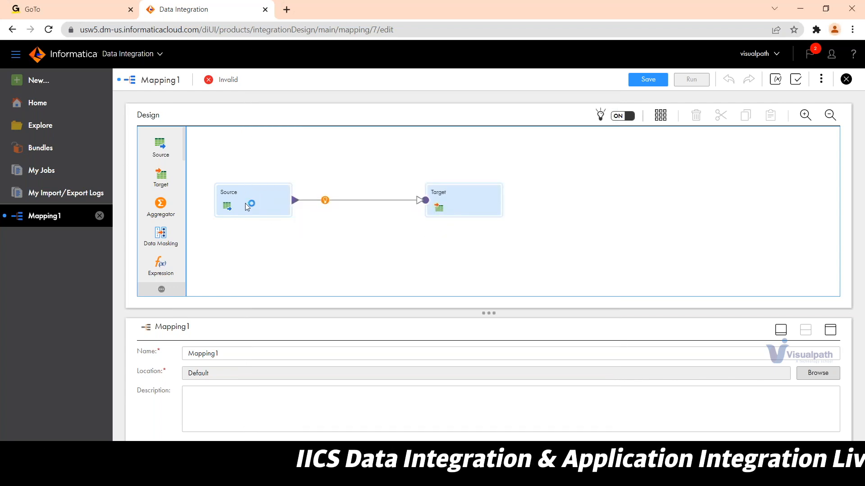
Rename the mapping's Source transformation as m_Customers_load.
{"action": "left_click", "coordinate": [245, 204]}
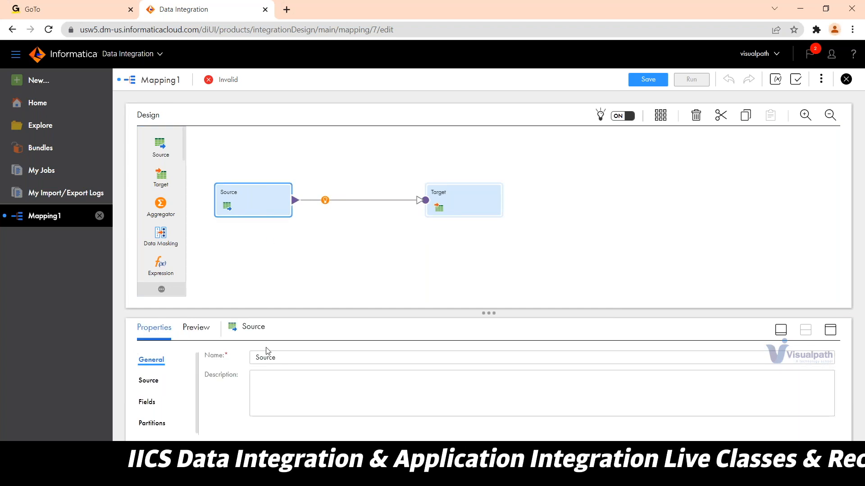
{"action": "double_click", "coordinate": [307, 361]}
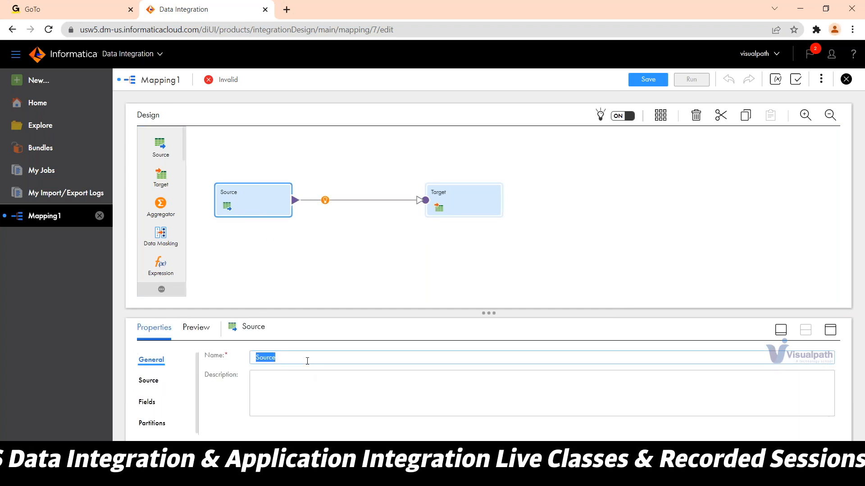
{"action": "type", "text": "m"}
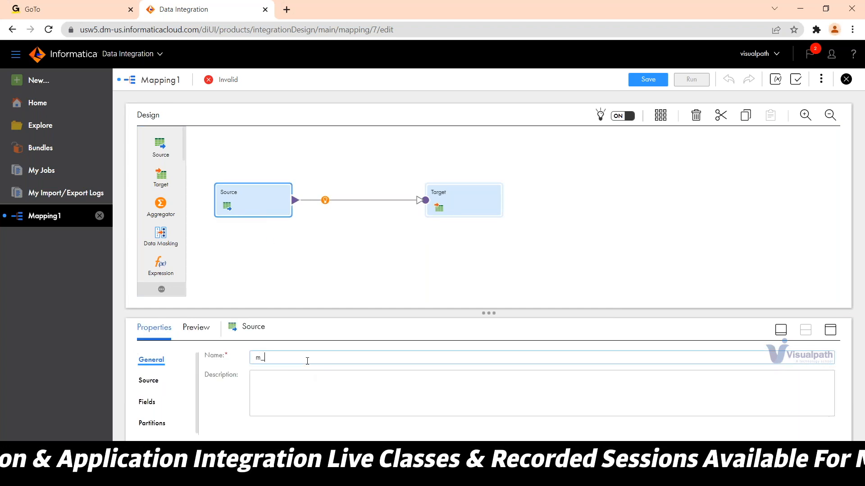
{"action": "type", "text": "_C"}
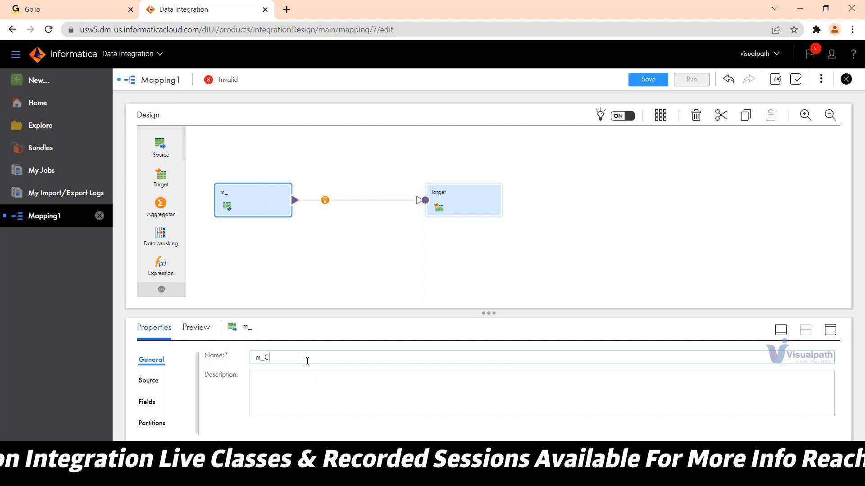
{"action": "type", "text": "ustomers_load"}
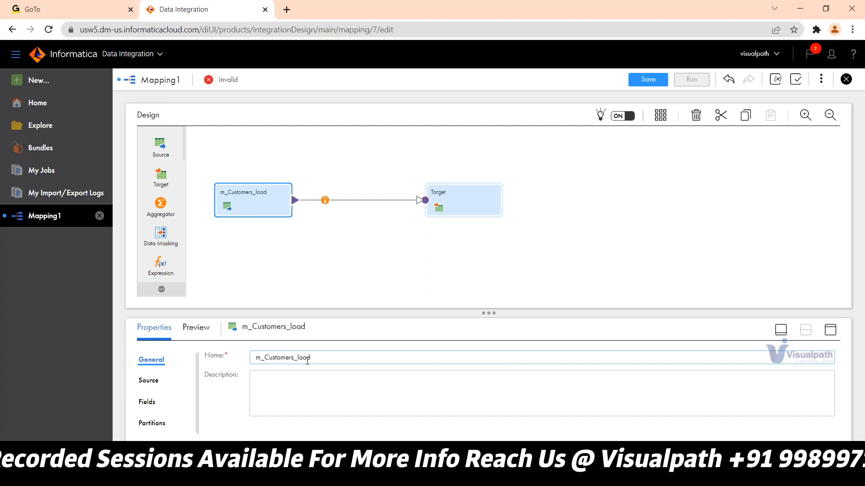
{"action": "left_click", "coordinate": [153, 386]}
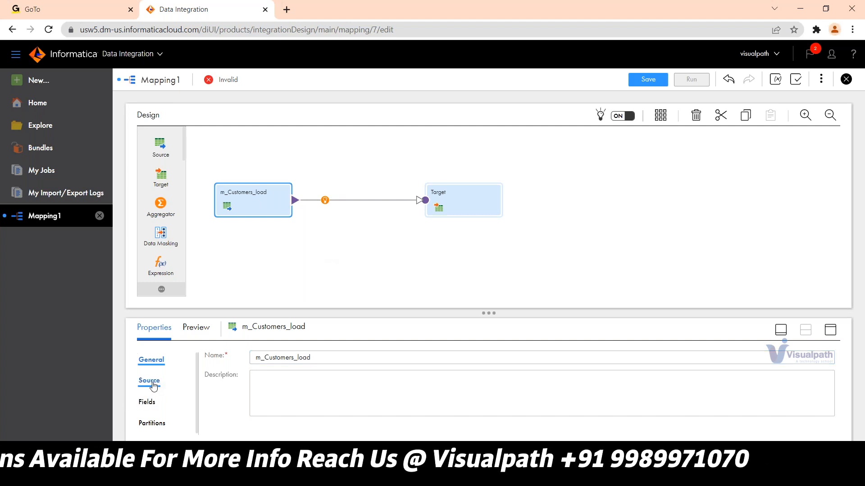
{"action": "left_click", "coordinate": [355, 267]}
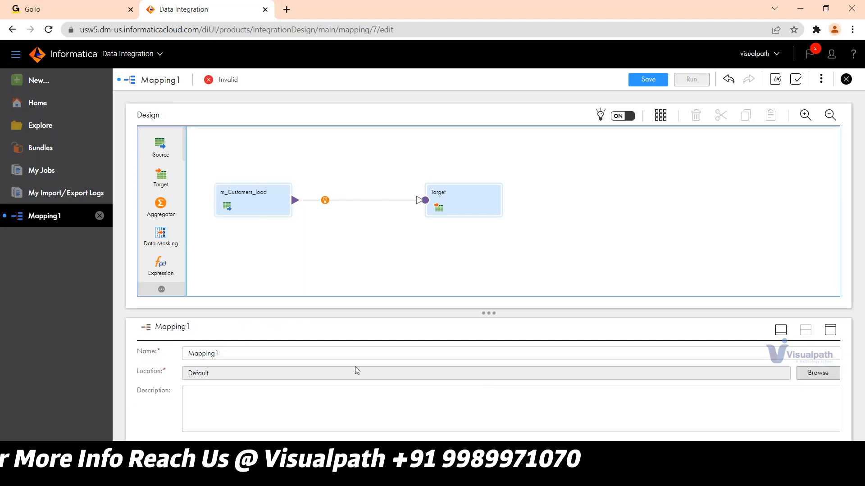
Copy the source transformation's name and use it to rename the mapping as m_Customers_load.
{"action": "left_click", "coordinate": [253, 206]}
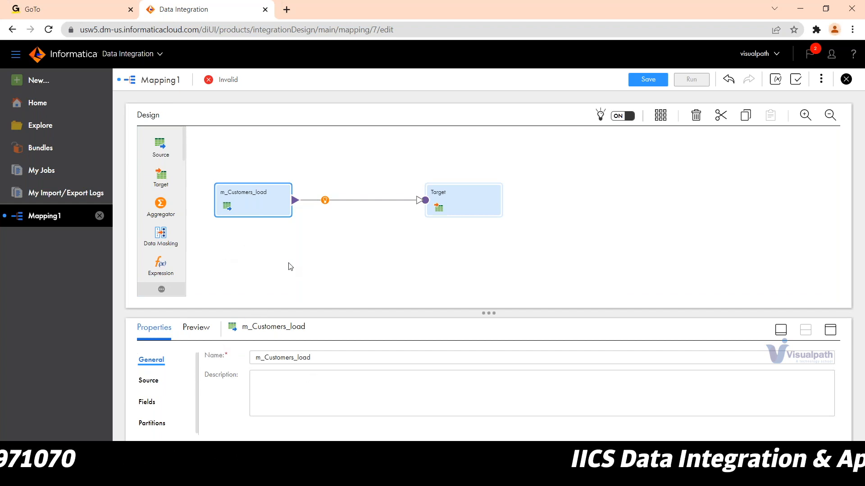
{"action": "double_click", "coordinate": [333, 359]}
{"action": "key", "text": "ctrl+c"}
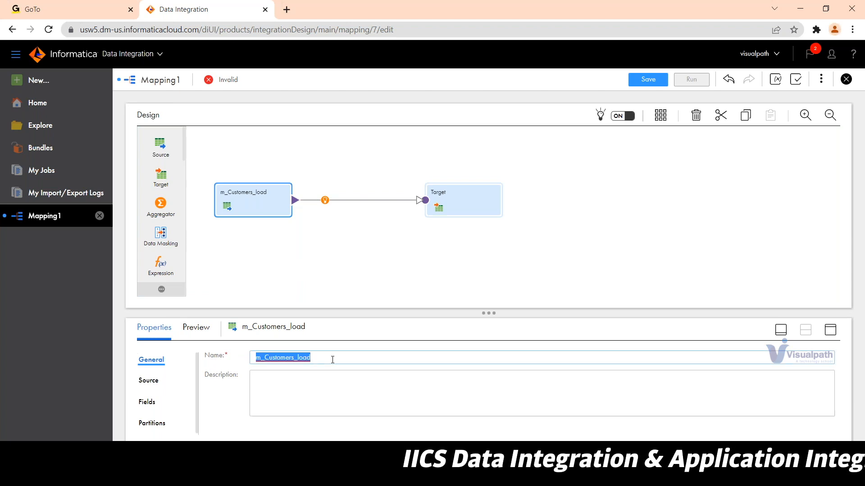
{"action": "left_click", "coordinate": [254, 159]}
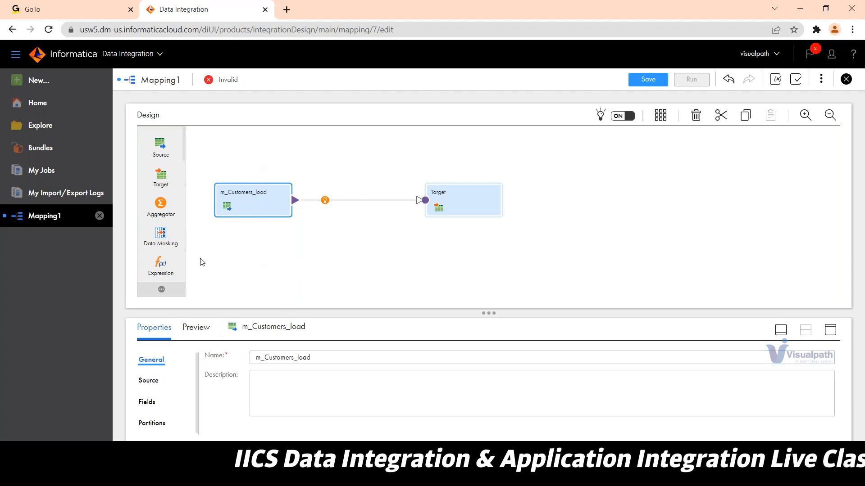
{"action": "left_click", "coordinate": [222, 240]}
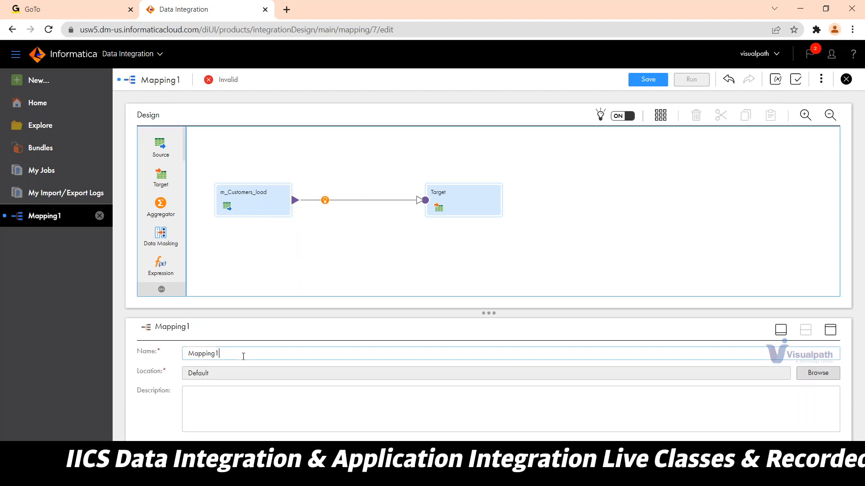
{"action": "double_click", "coordinate": [242, 353]}
{"action": "key", "text": "ctrl+v"}
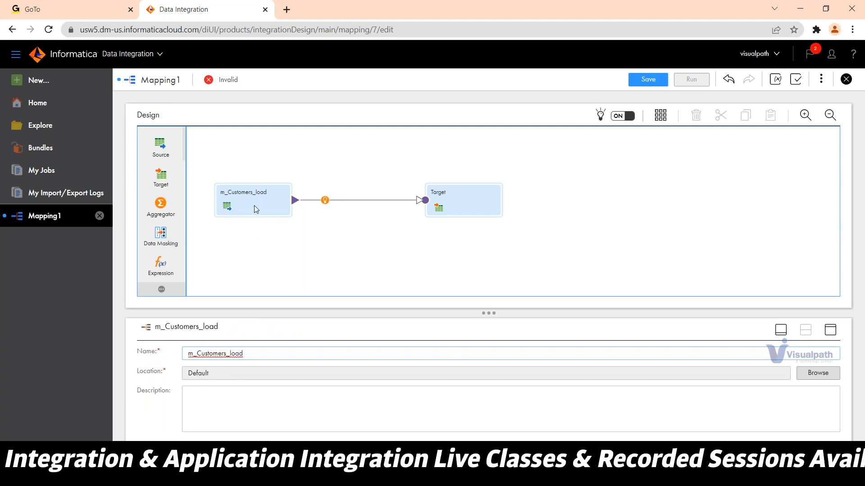
Rename the source transformation as Src_Customers.
{"action": "left_click", "coordinate": [254, 206]}
{"action": "double_click", "coordinate": [324, 362]}
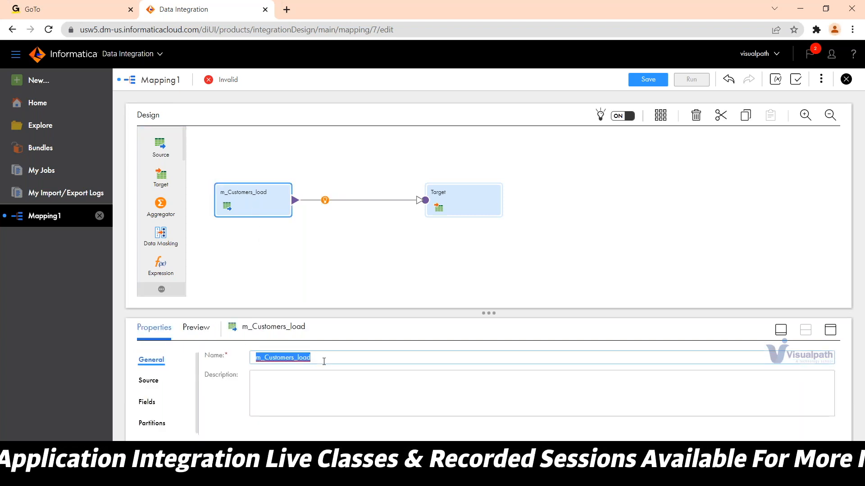
{"action": "type", "text": "Src_"}
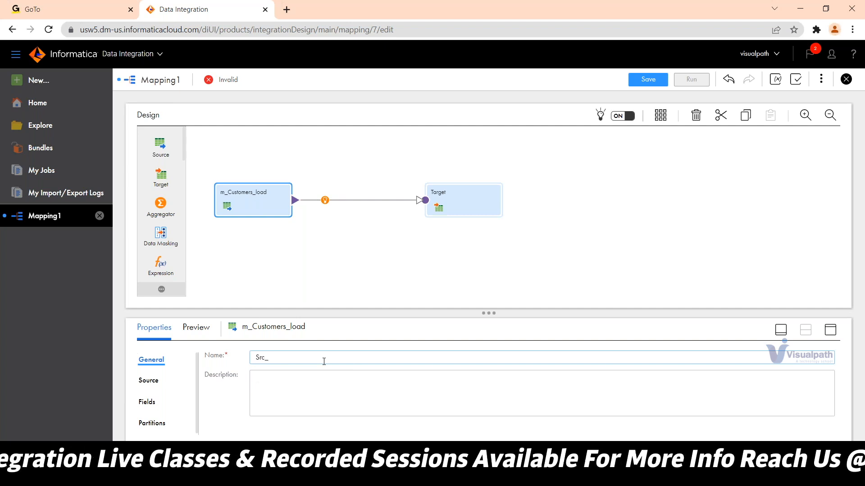
{"action": "type", "text": "Customers"}
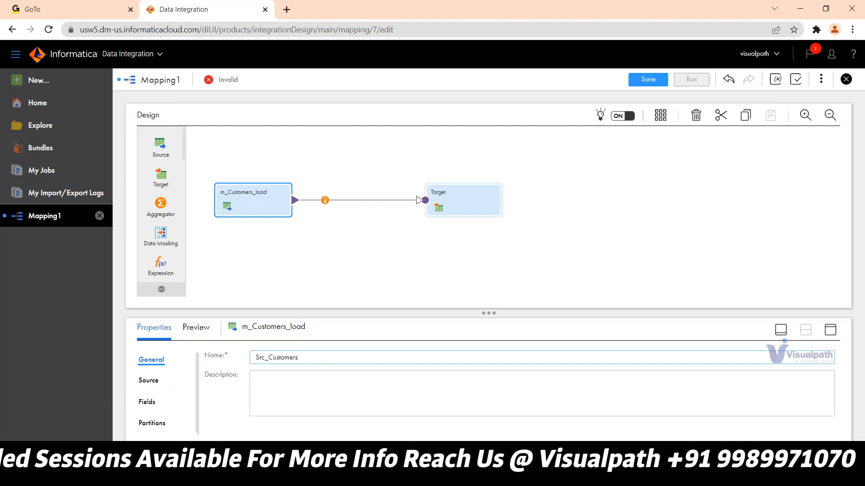
Maximize the source transformation's properties, set its connection to infasrc_oracle (Oracle), and open the source object selection.
{"action": "left_click", "coordinate": [148, 380]}
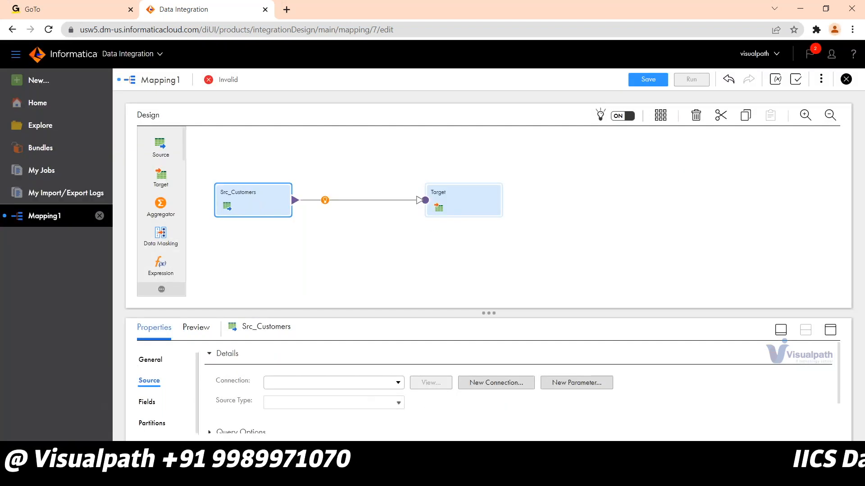
{"action": "left_click", "coordinate": [358, 384]}
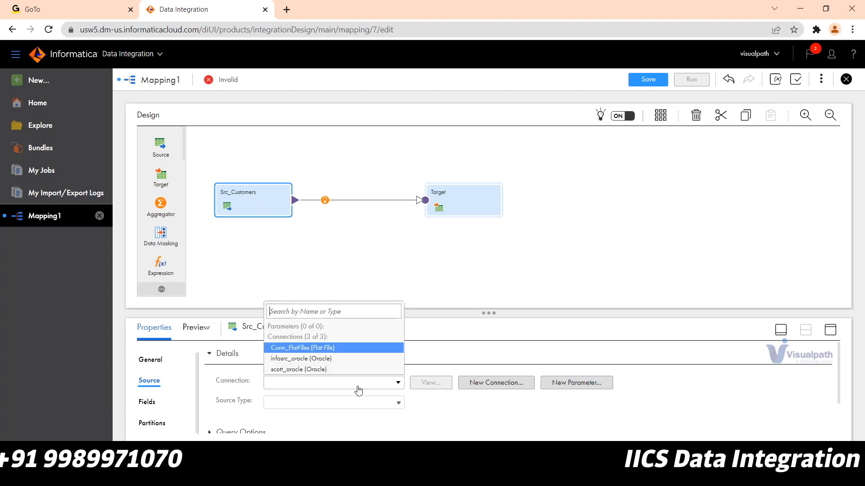
{"action": "left_click", "coordinate": [838, 333]}
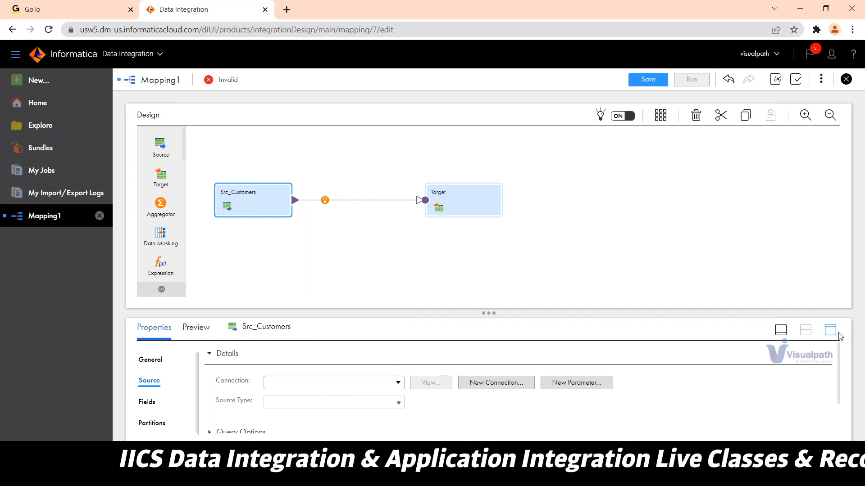
{"action": "left_click", "coordinate": [837, 335]}
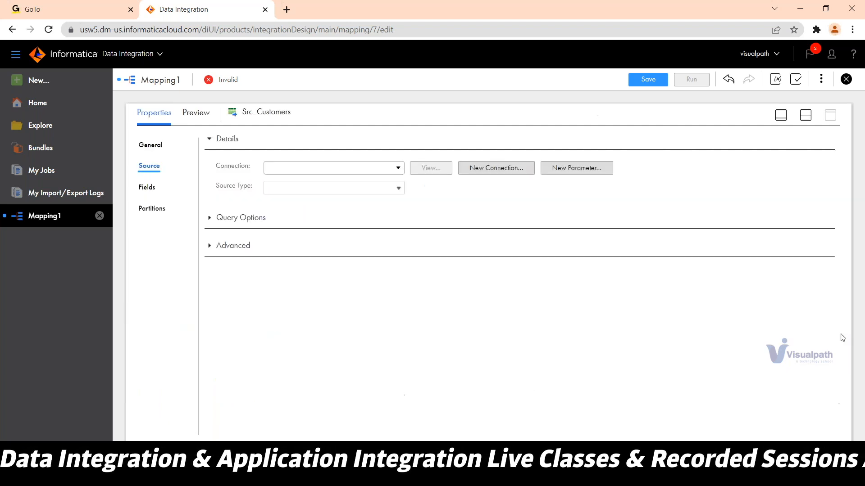
{"action": "left_click", "coordinate": [343, 174]}
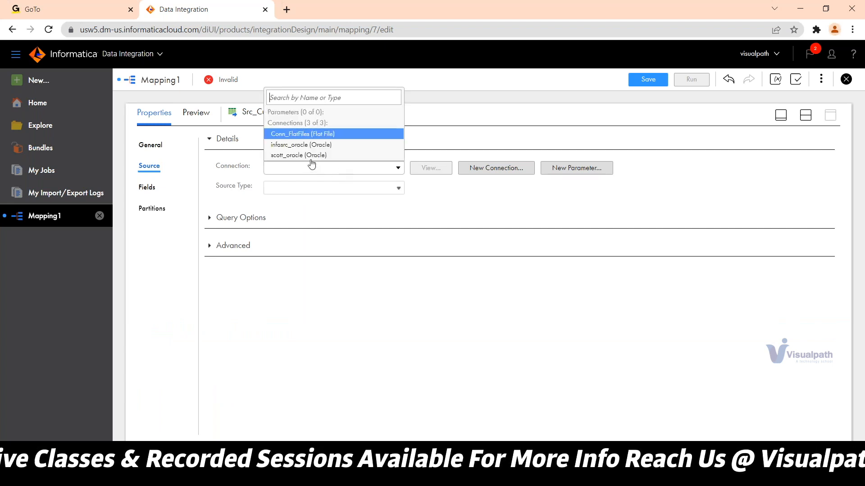
{"action": "left_click", "coordinate": [307, 144]}
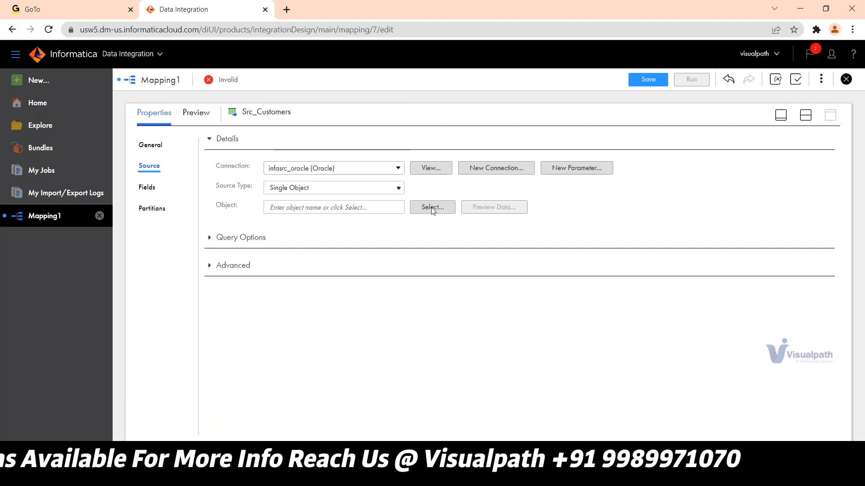
{"action": "left_click", "coordinate": [432, 208]}
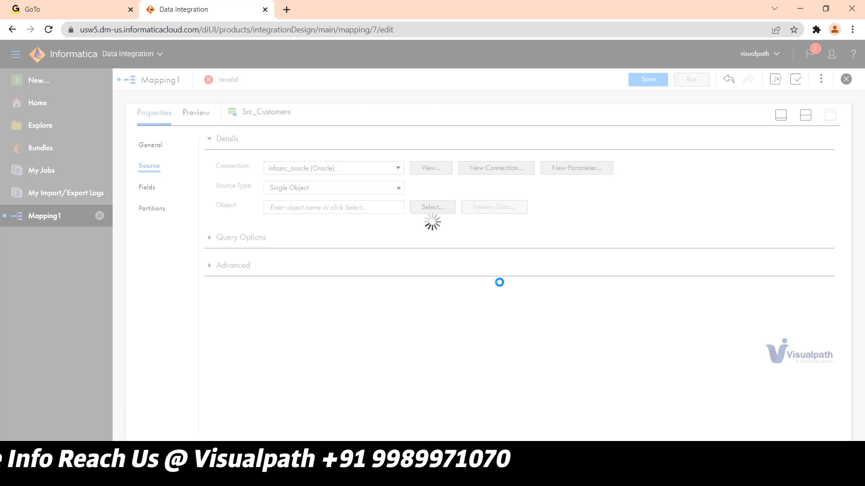
{"action": "key", "text": "XF86AudioRaiseVolume"}
{"action": "key", "text": "XF86AudioRaiseVolume"}
{"action": "key", "text": "XF86AudioRaiseVolume"}
{"action": "key", "text": "XF86AudioRaiseVolume"}
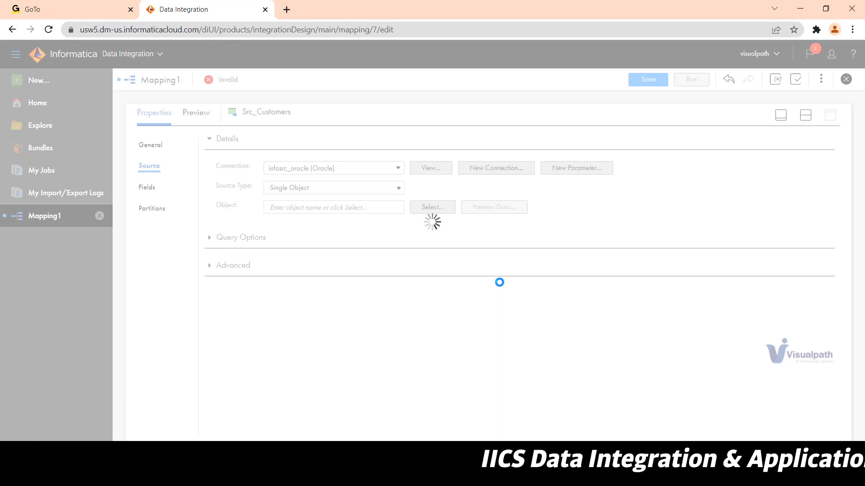
Bring up the Oracle SQL Developer window, look at its welcome page and connections, and minimize it to return to the mapping.
{"action": "mouse_move", "coordinate": [578, 429]}
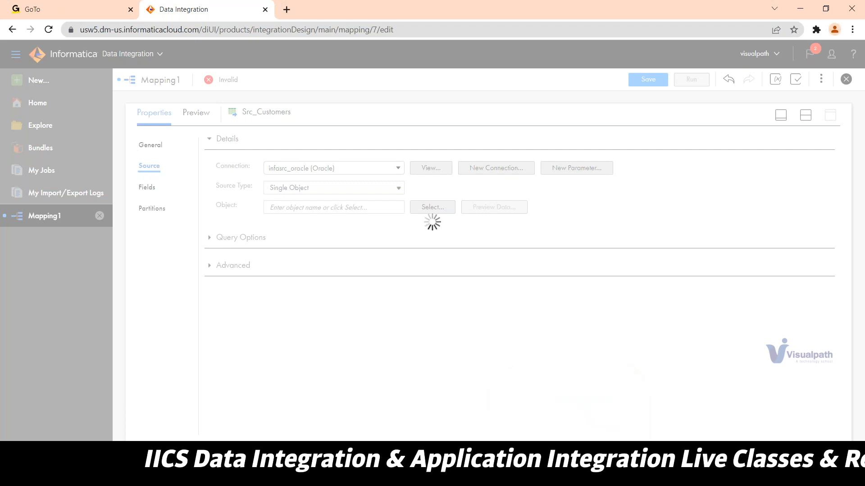
{"action": "left_click", "coordinate": [569, 472]}
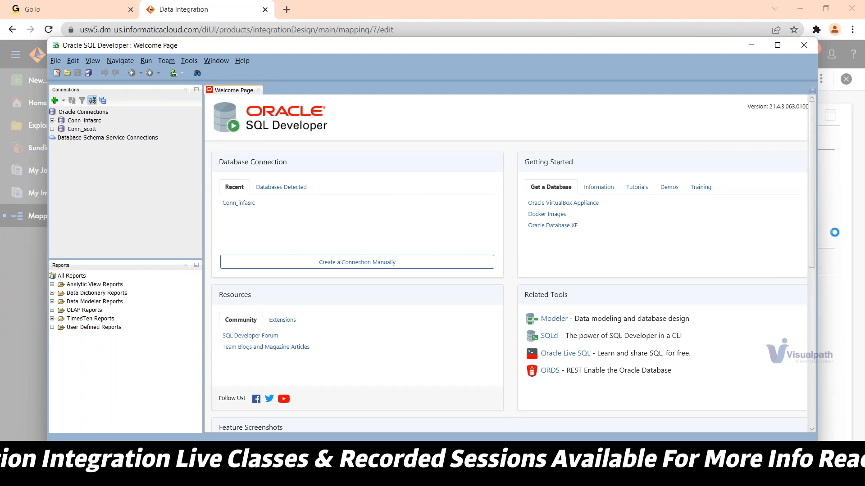
{"action": "mouse_move", "coordinate": [519, 473]}
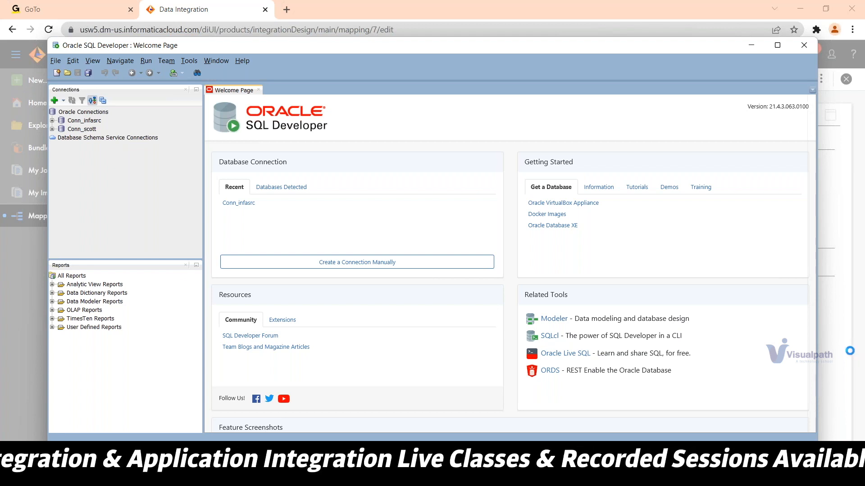
{"action": "left_click", "coordinate": [757, 45]}
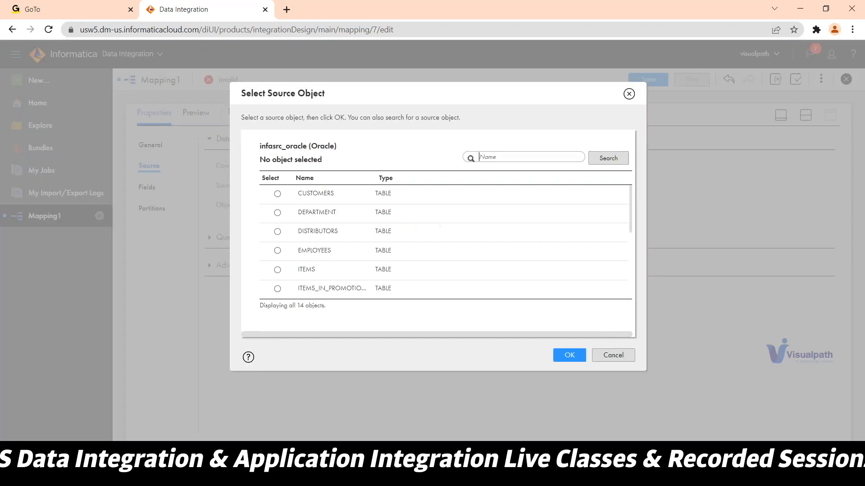
Choose the CUSTOMERS table as the source object and preview its data across the columns.
{"action": "left_click", "coordinate": [277, 195]}
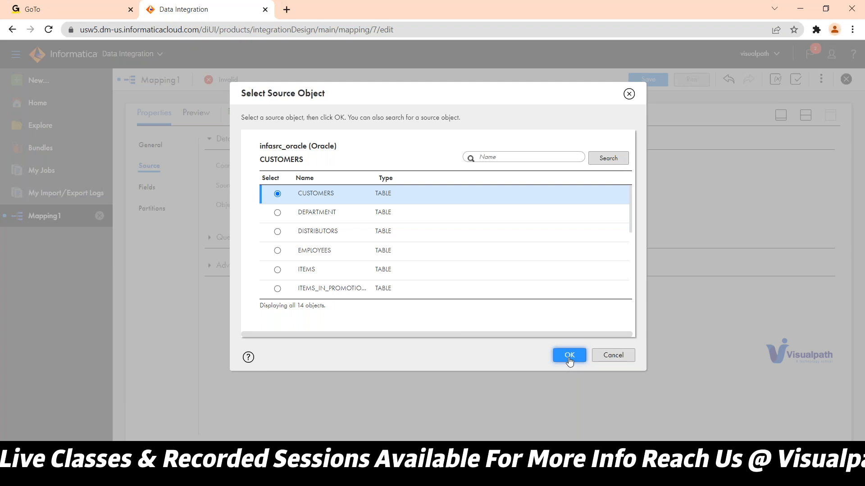
{"action": "left_click", "coordinate": [569, 356]}
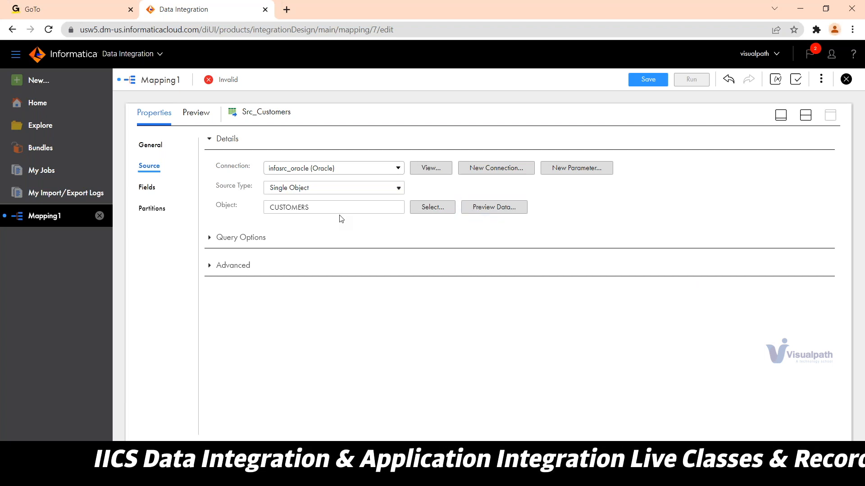
{"action": "left_click", "coordinate": [499, 208]}
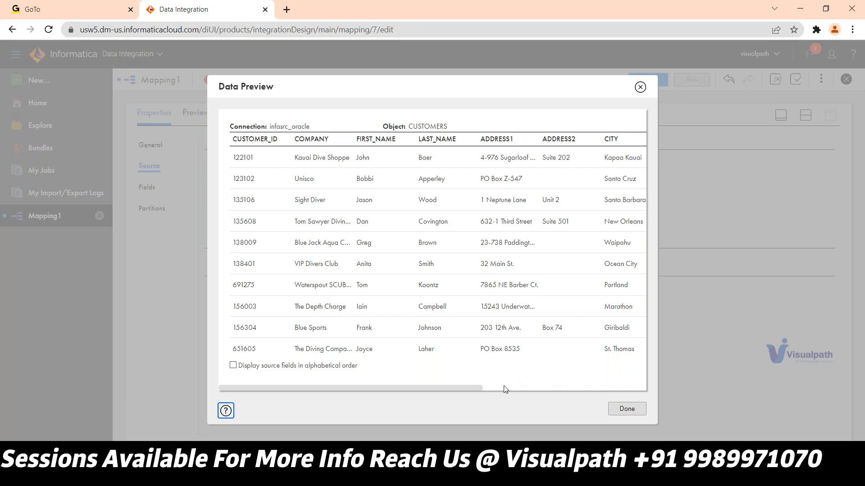
{"action": "left_click_drag", "start_coordinate": [504, 385], "coordinate": [317, 385]}
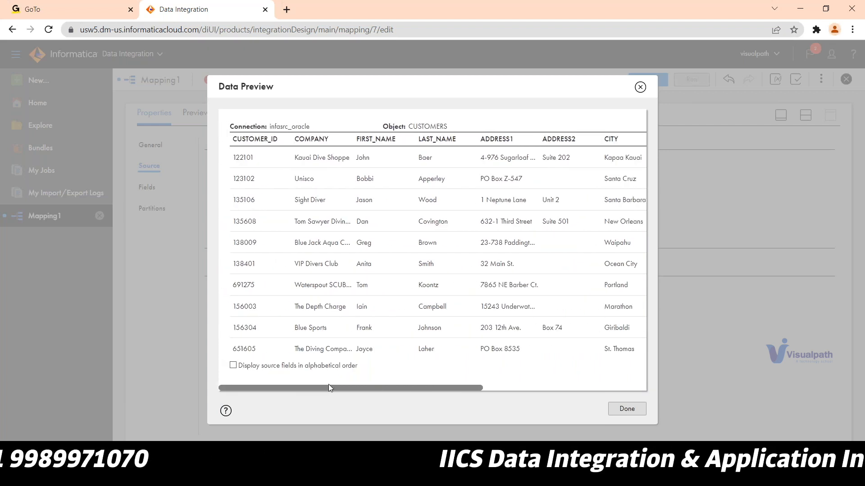
{"action": "left_click_drag", "start_coordinate": [342, 385], "coordinate": [586, 390]}
{"action": "left_click", "coordinate": [627, 409]}
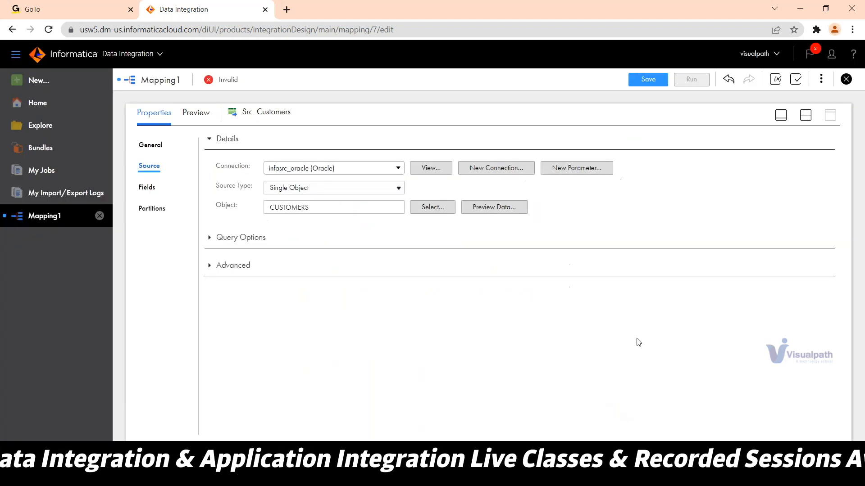
Insert an Expression transformation between Src_Customers and Target, and open its expression definitions.
{"action": "left_click", "coordinate": [805, 115]}
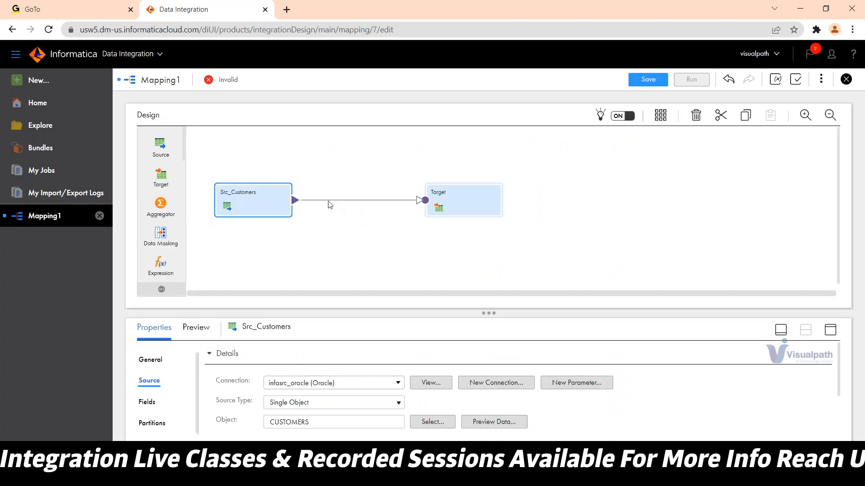
{"action": "scroll", "coordinate": [180, 162], "scroll_direction": "down", "scroll_amount": 15}
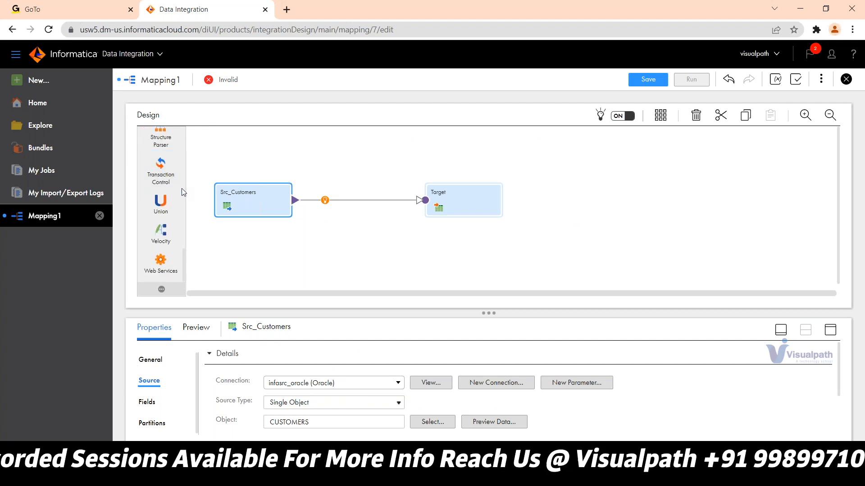
{"action": "scroll", "coordinate": [181, 188], "scroll_direction": "up", "scroll_amount": 15}
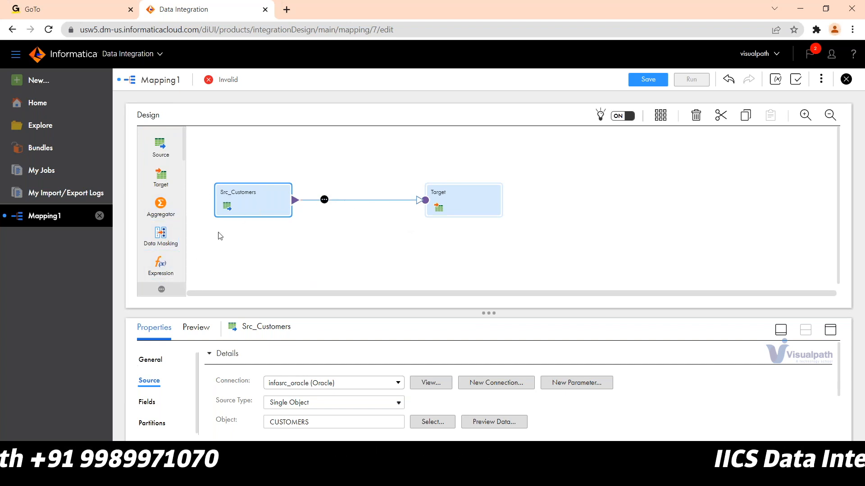
{"action": "left_click", "coordinate": [324, 200]}
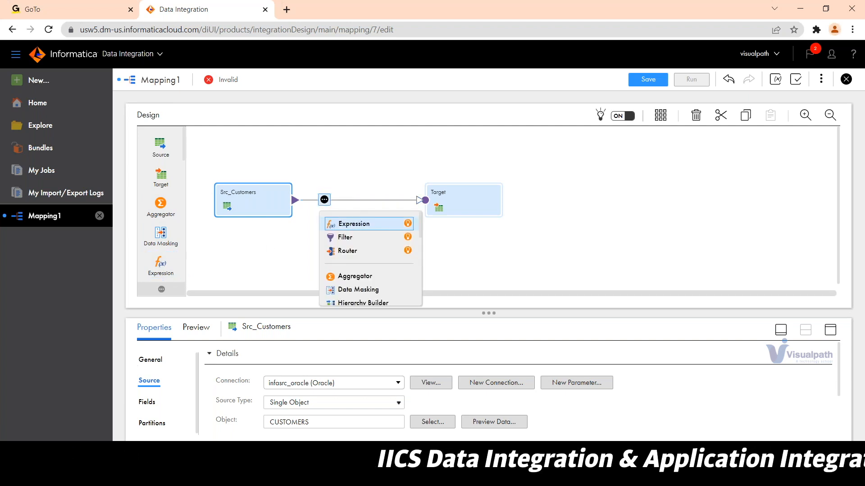
{"action": "left_click", "coordinate": [354, 224]}
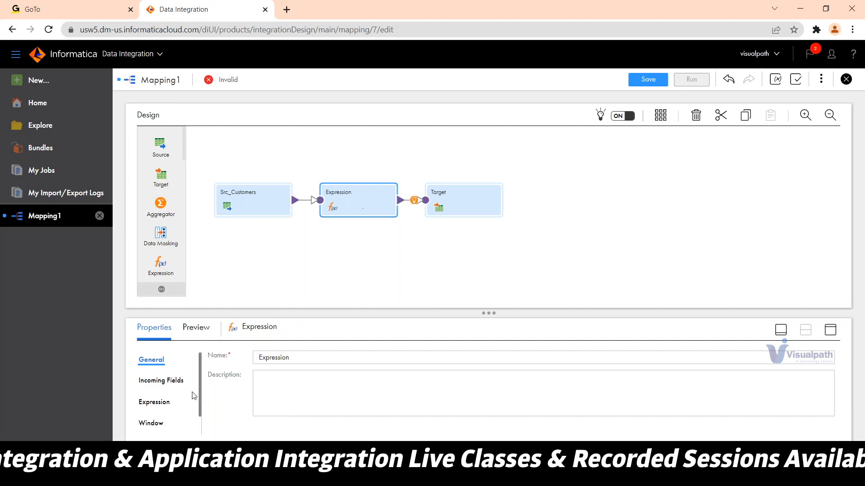
{"action": "left_click", "coordinate": [160, 405]}
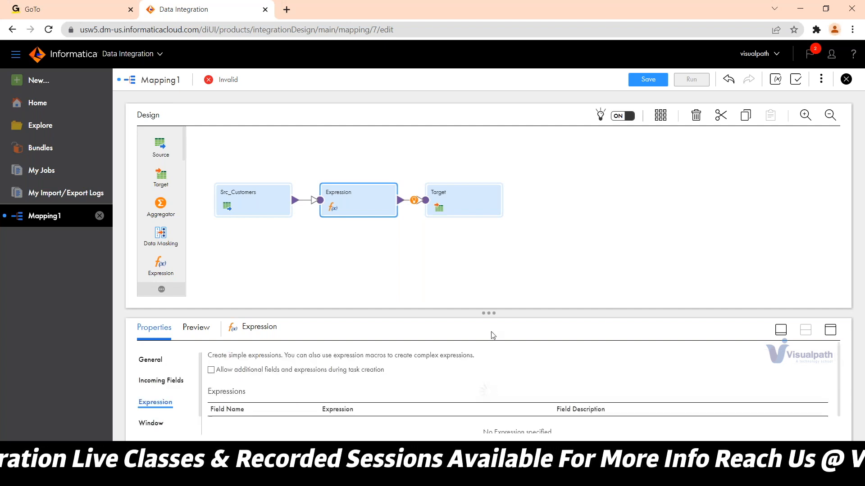
Switch to Oracle SQL Developer, open the Conn_infasrc connection, and return to the Data Integration window in Chrome.
{"action": "mouse_move", "coordinate": [568, 477]}
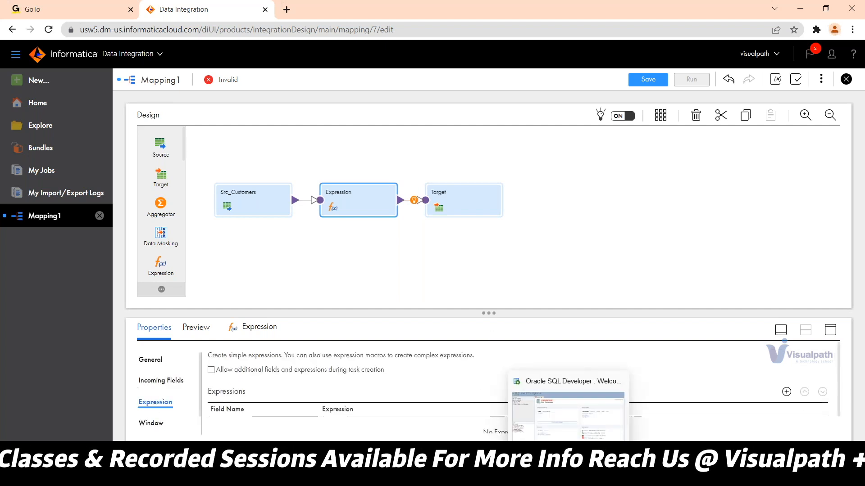
{"action": "left_click", "coordinate": [568, 417]}
{"action": "double_click", "coordinate": [90, 121]}
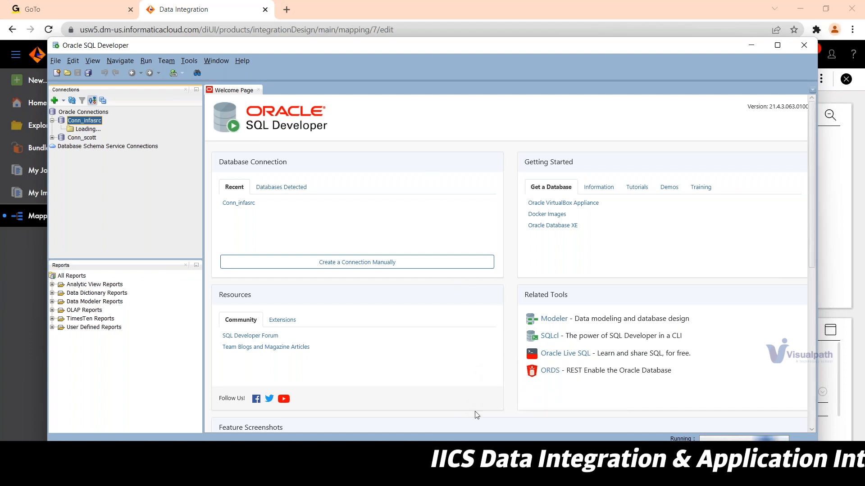
{"action": "mouse_move", "coordinate": [518, 476]}
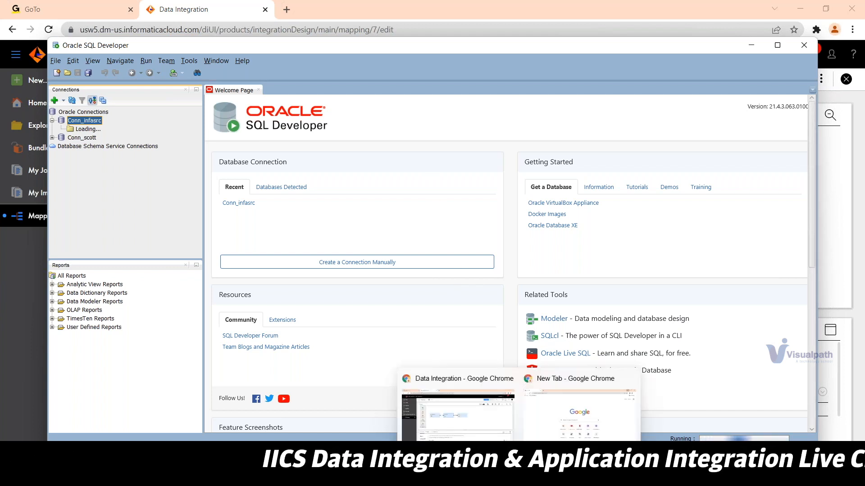
{"action": "left_click", "coordinate": [457, 414]}
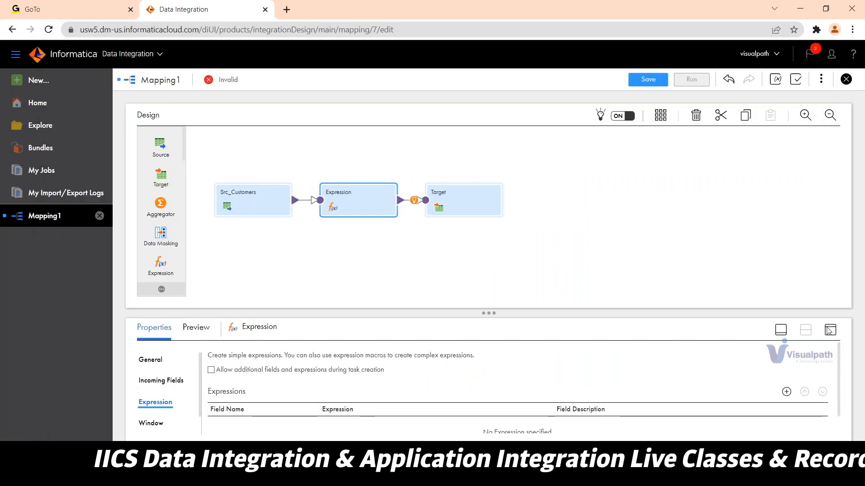
Maximize the Expression transformation's properties and add an incoming field rule that excludes named fields.
{"action": "left_click", "coordinate": [833, 333]}
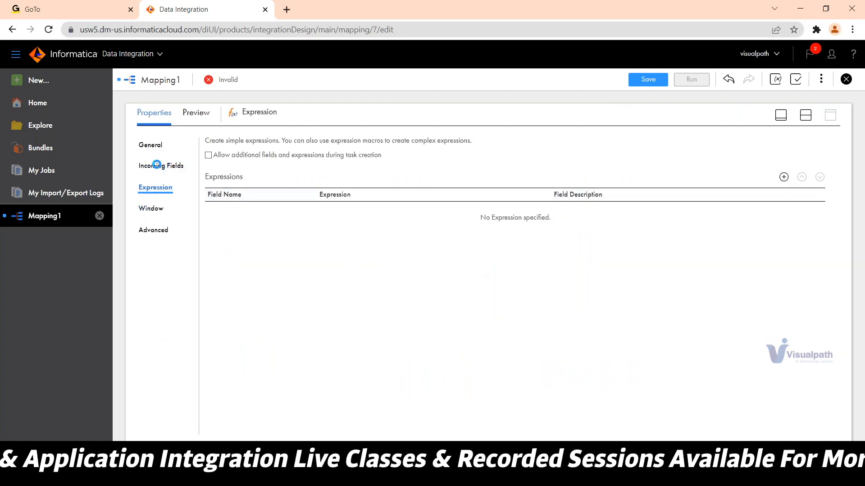
{"action": "left_click", "coordinate": [156, 165]}
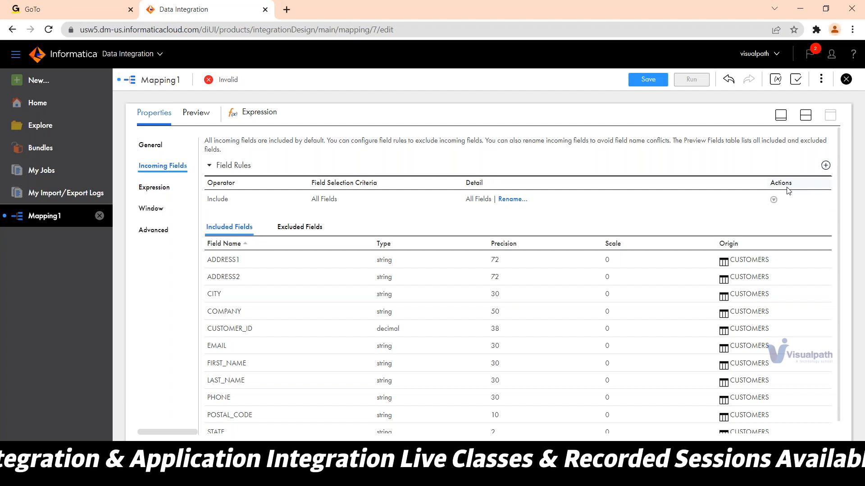
{"action": "scroll", "coordinate": [394, 371], "scroll_direction": "down", "scroll_amount": 1}
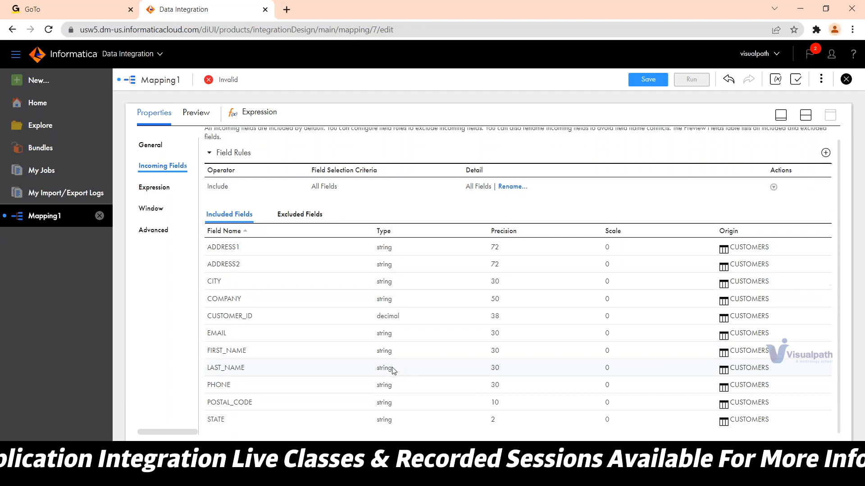
{"action": "left_click", "coordinate": [826, 153]}
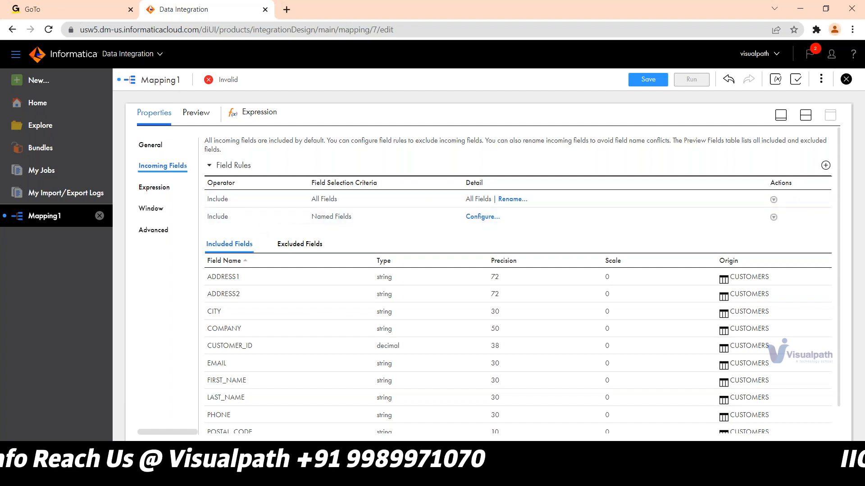
{"action": "left_click", "coordinate": [278, 221]}
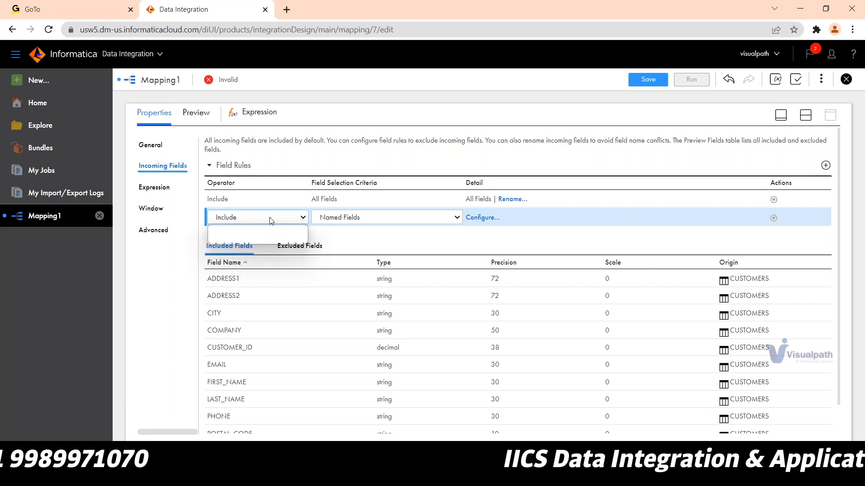
{"action": "left_click", "coordinate": [269, 218]}
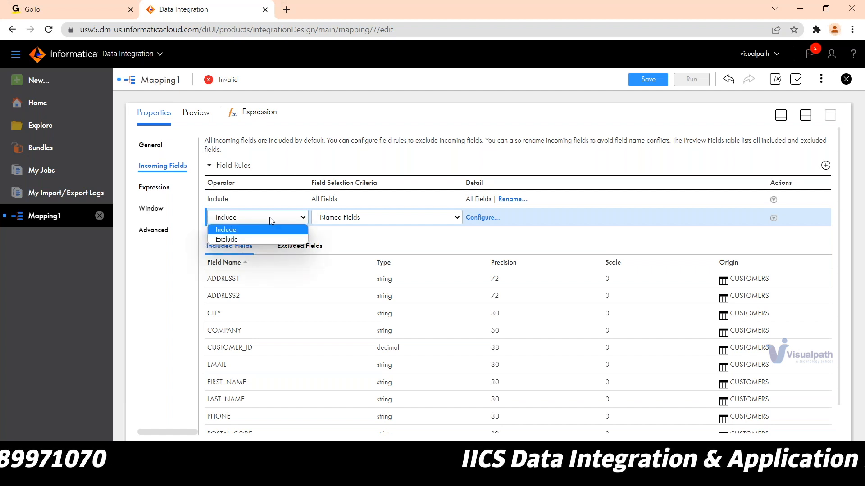
{"action": "left_click", "coordinate": [236, 243]}
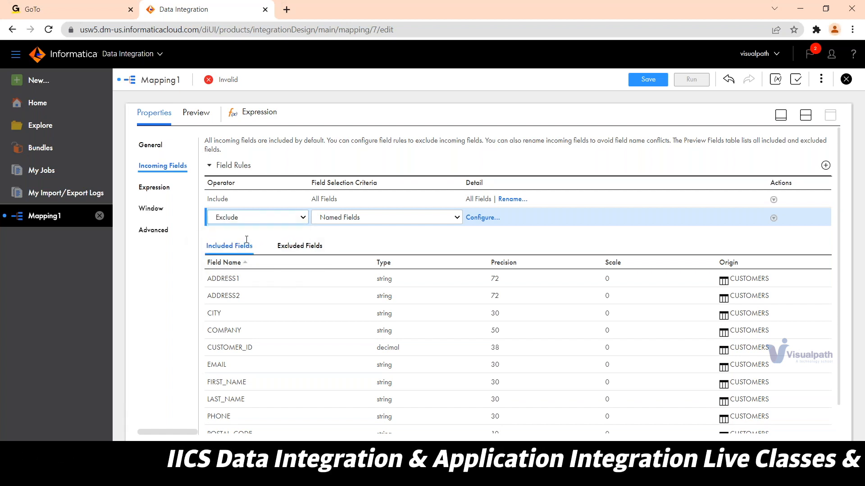
{"action": "left_click", "coordinate": [369, 221]}
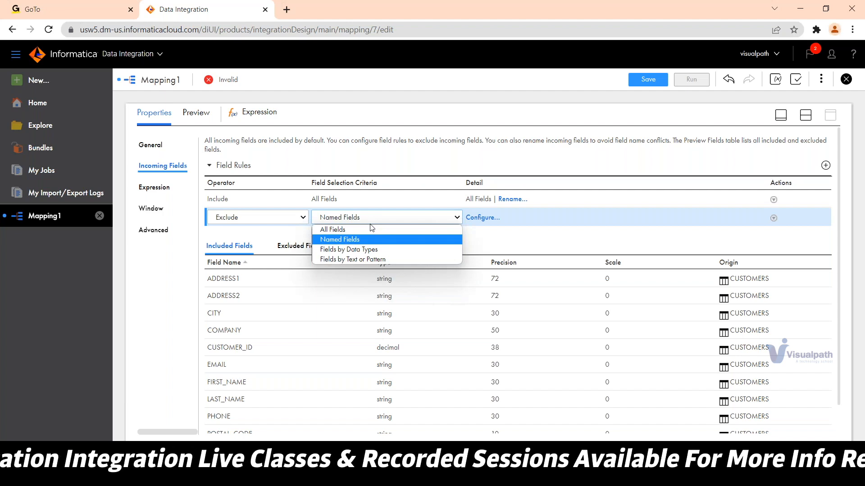
{"action": "left_click", "coordinate": [508, 236]}
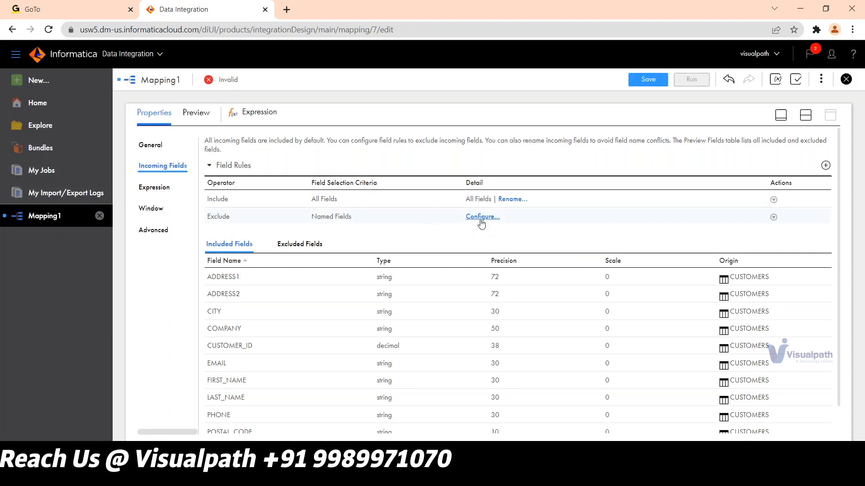
Configure the exclude rule to cover all incoming fields except ADDRESS2, COMPANY, EMAIL, PHONE and POSTAL_CODE.
{"action": "left_click", "coordinate": [480, 219]}
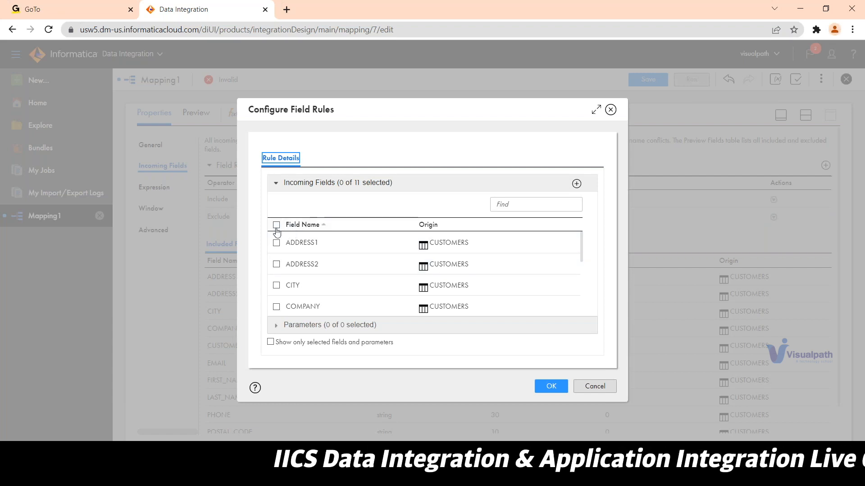
{"action": "left_click", "coordinate": [276, 225]}
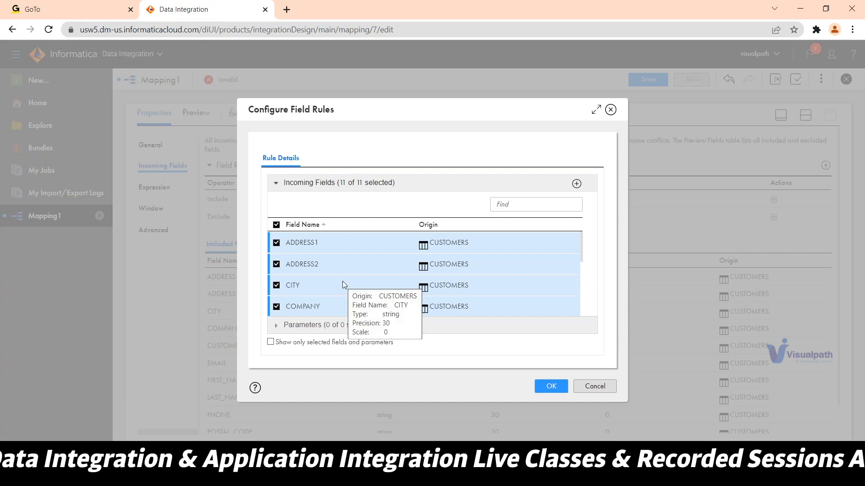
{"action": "scroll", "coordinate": [342, 281], "scroll_direction": "down", "scroll_amount": 1}
{"action": "scroll", "coordinate": [342, 281], "scroll_direction": "up", "scroll_amount": 1}
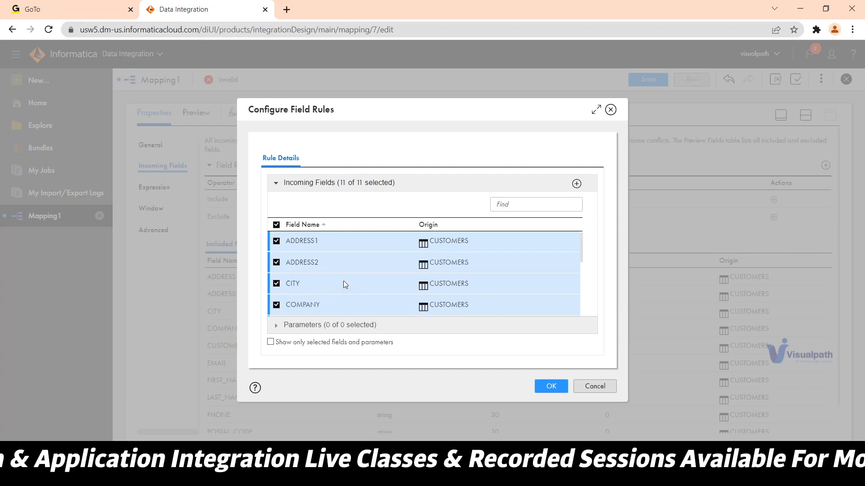
{"action": "left_click", "coordinate": [276, 266]}
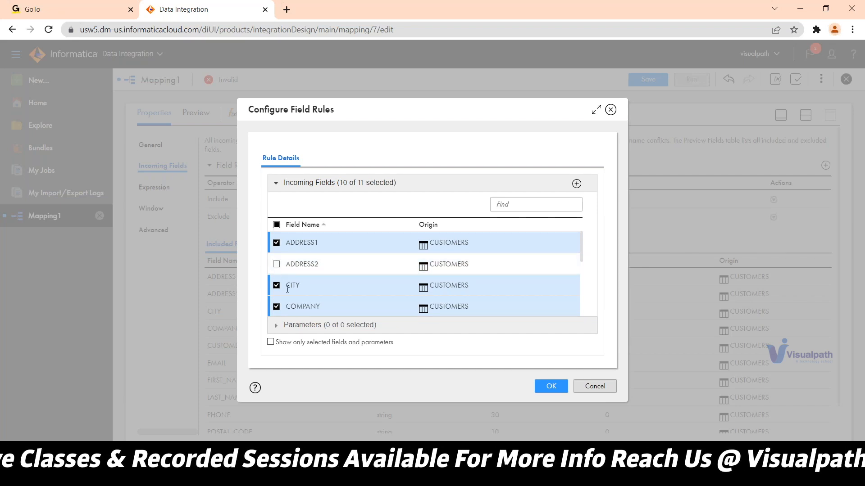
{"action": "left_click", "coordinate": [275, 310]}
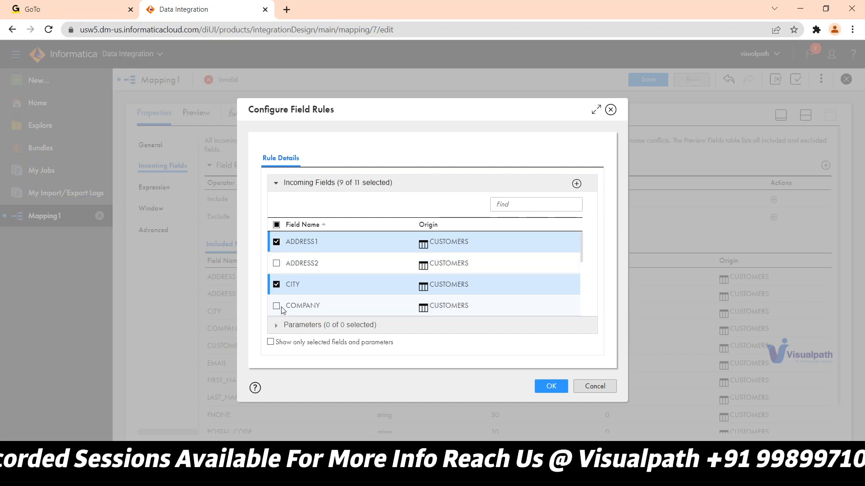
{"action": "scroll", "coordinate": [277, 299], "scroll_direction": "down", "scroll_amount": 3}
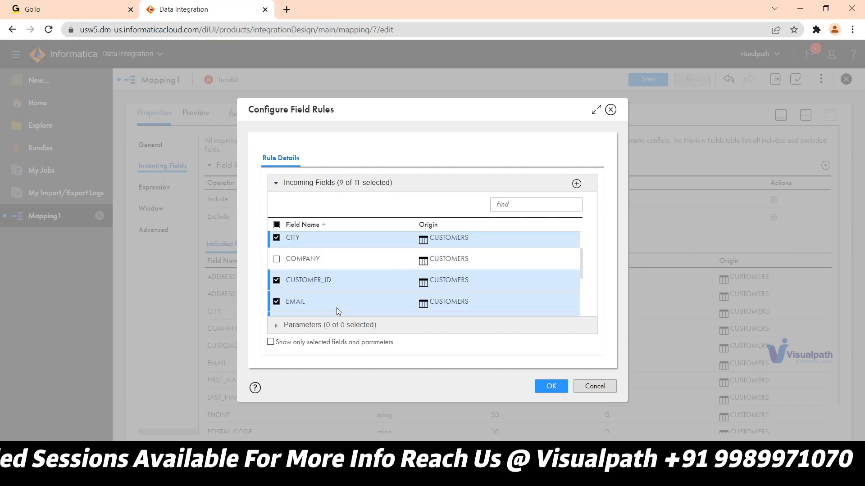
{"action": "left_click", "coordinate": [277, 297]}
{"action": "scroll", "coordinate": [288, 306], "scroll_direction": "down", "scroll_amount": 3}
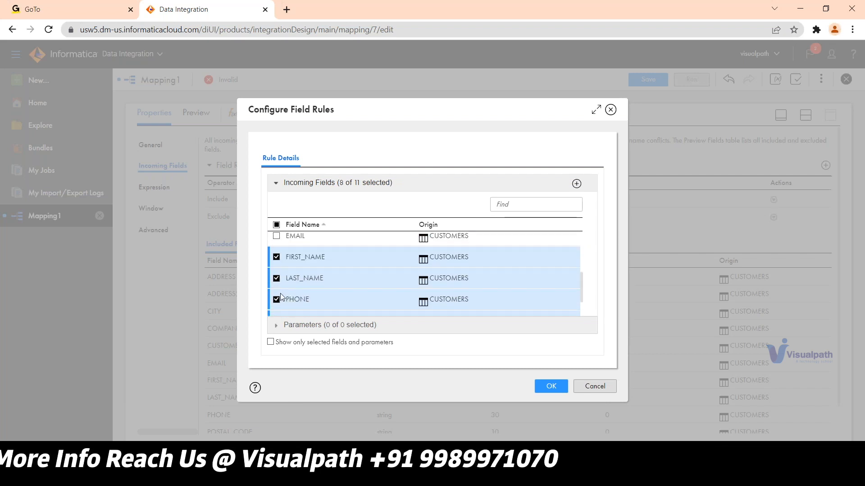
{"action": "left_click", "coordinate": [276, 300]}
{"action": "scroll", "coordinate": [336, 302], "scroll_direction": "down", "scroll_amount": 3}
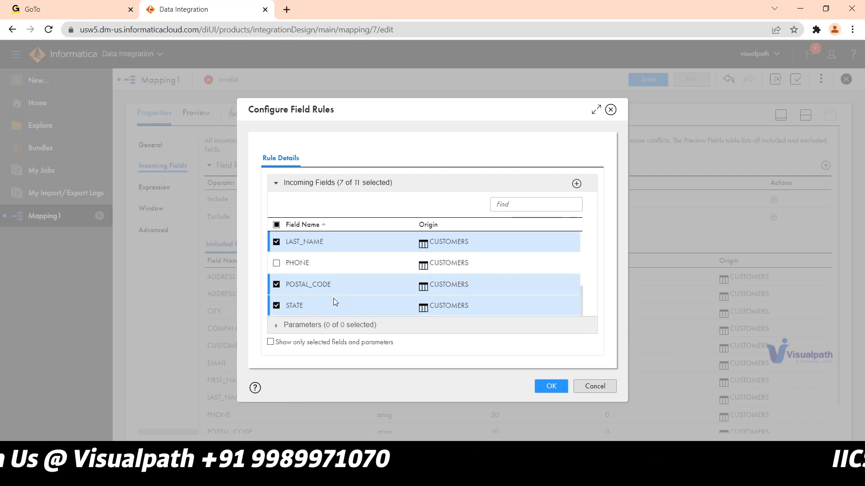
{"action": "left_click", "coordinate": [278, 287]}
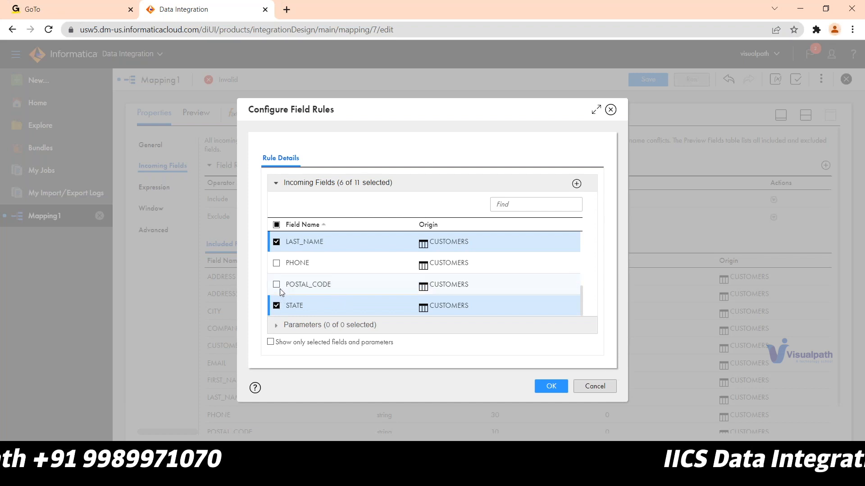
{"action": "scroll", "coordinate": [366, 297], "scroll_direction": "up", "scroll_amount": 3}
{"action": "scroll", "coordinate": [366, 300], "scroll_direction": "up", "scroll_amount": 2}
{"action": "scroll", "coordinate": [356, 279], "scroll_direction": "down", "scroll_amount": 5}
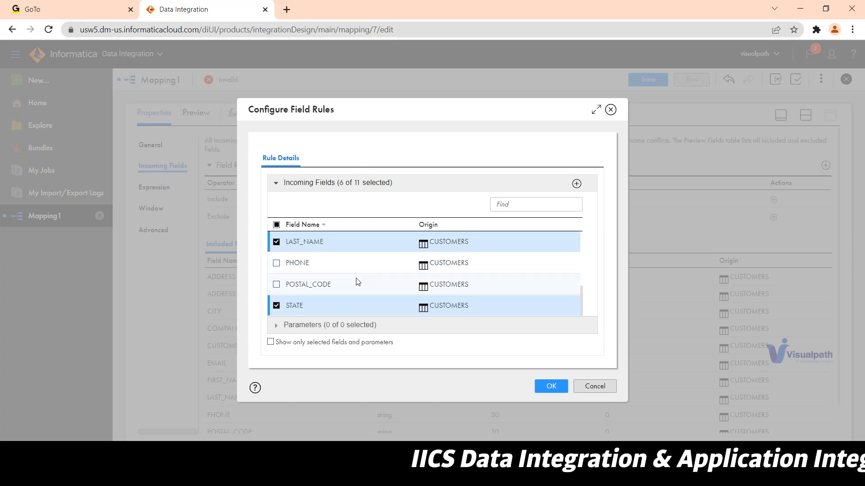
{"action": "left_click", "coordinate": [549, 387]}
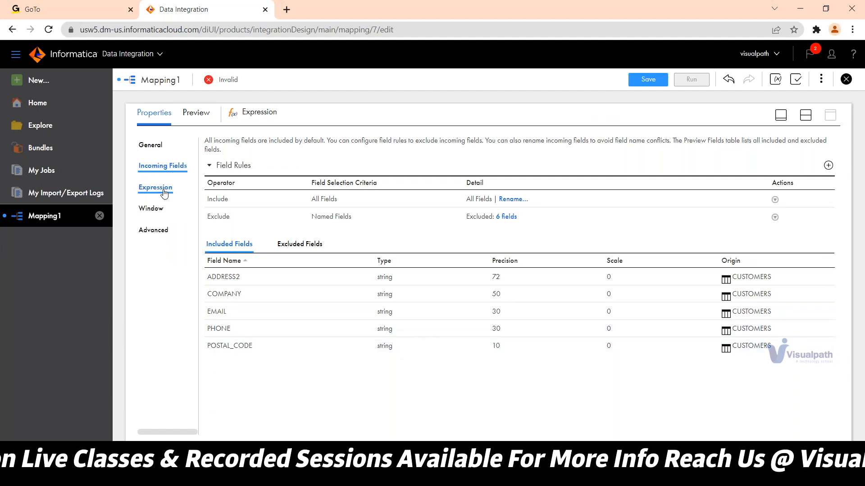
Select Src_Customers in the mapping, show its source settings in maximized properties, and expand the query options.
{"action": "left_click", "coordinate": [806, 118]}
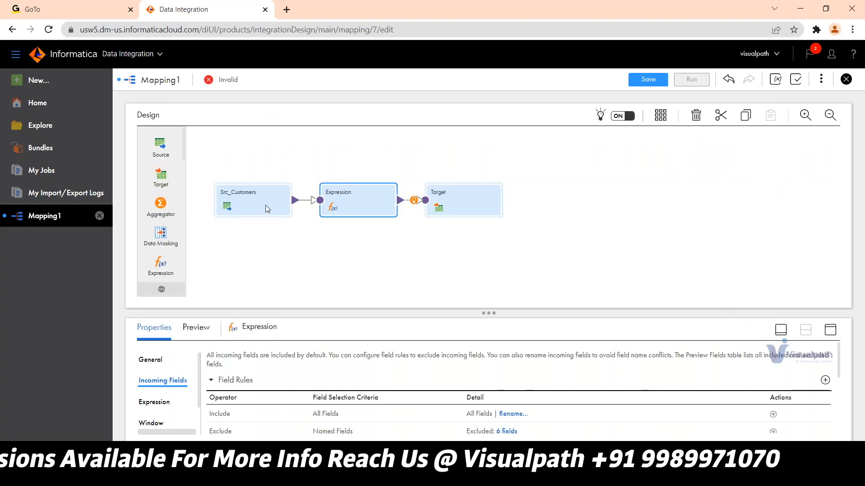
{"action": "left_click", "coordinate": [266, 209]}
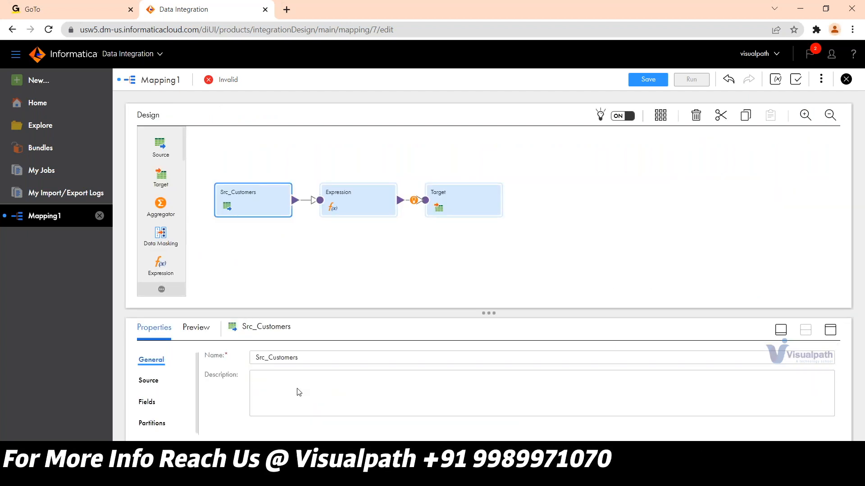
{"action": "left_click", "coordinate": [830, 331]}
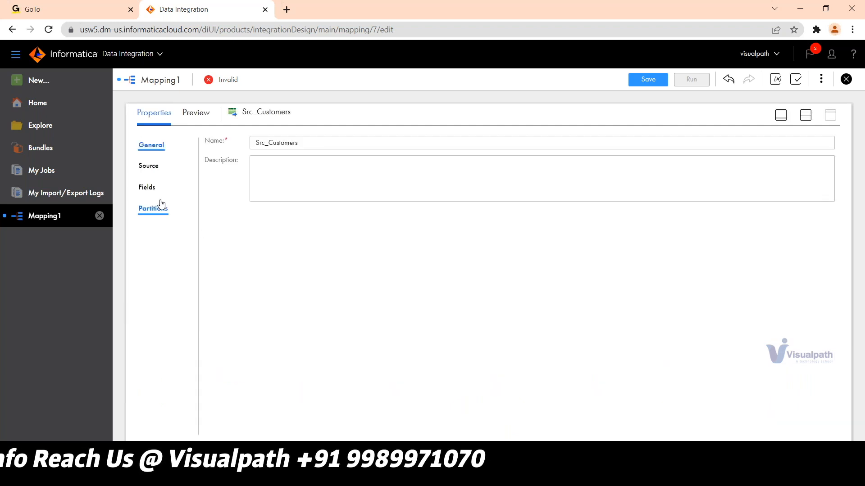
{"action": "left_click", "coordinate": [155, 171]}
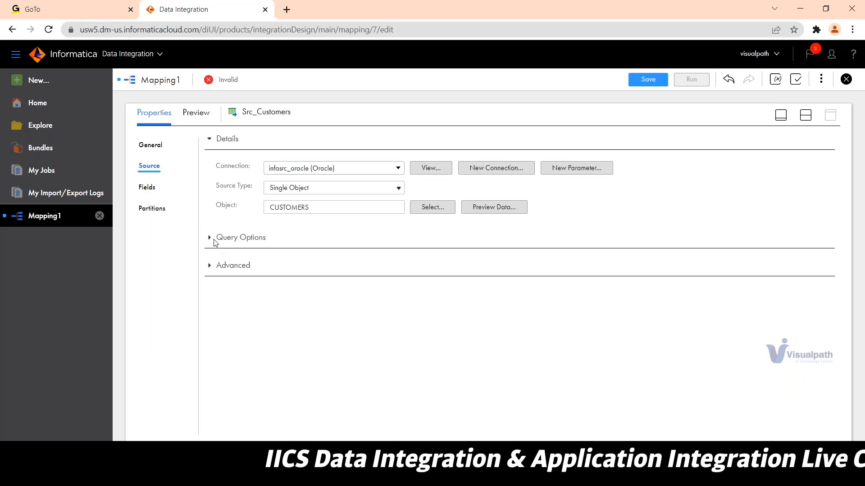
{"action": "left_click", "coordinate": [209, 239]}
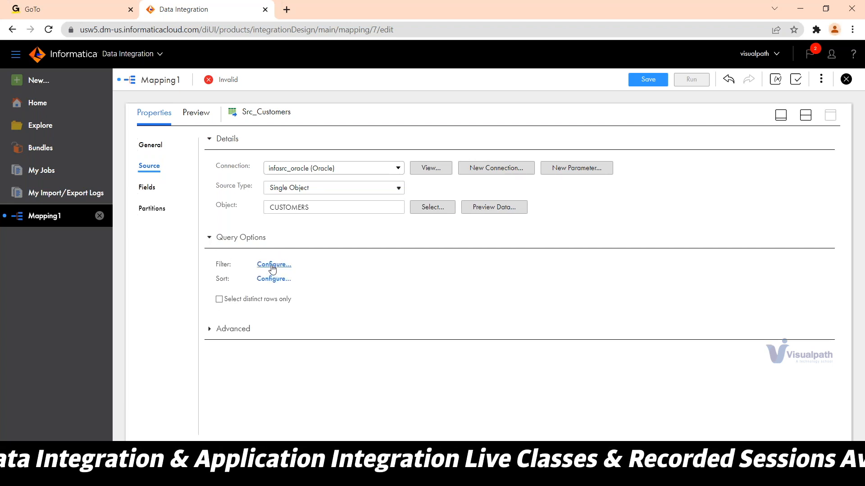
Draft a source filter condition on the CUSTOMER_ID field of the CUSTOMERS object, and discard it.
{"action": "left_click", "coordinate": [272, 266]}
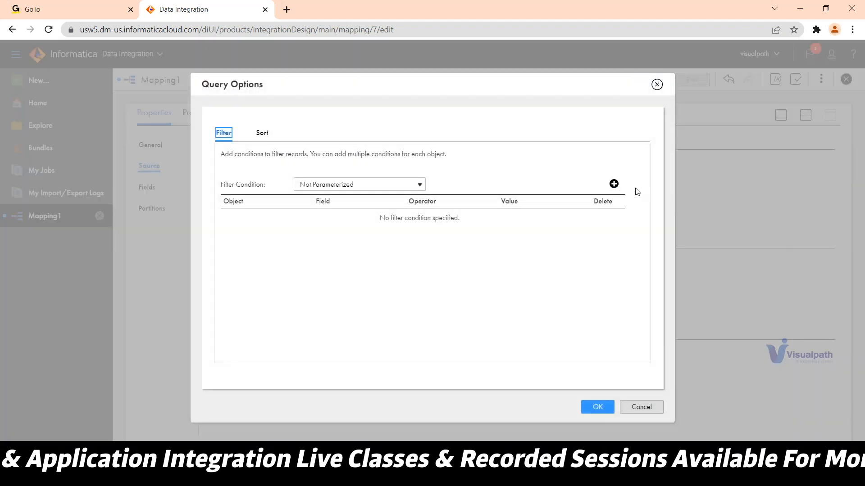
{"action": "left_click", "coordinate": [613, 183]}
{"action": "left_click", "coordinate": [295, 224]}
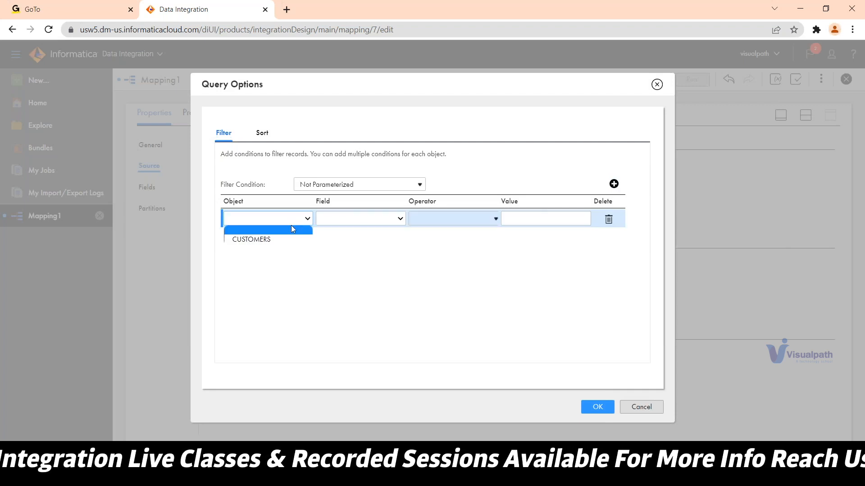
{"action": "left_click", "coordinate": [262, 241]}
{"action": "left_click", "coordinate": [369, 222]}
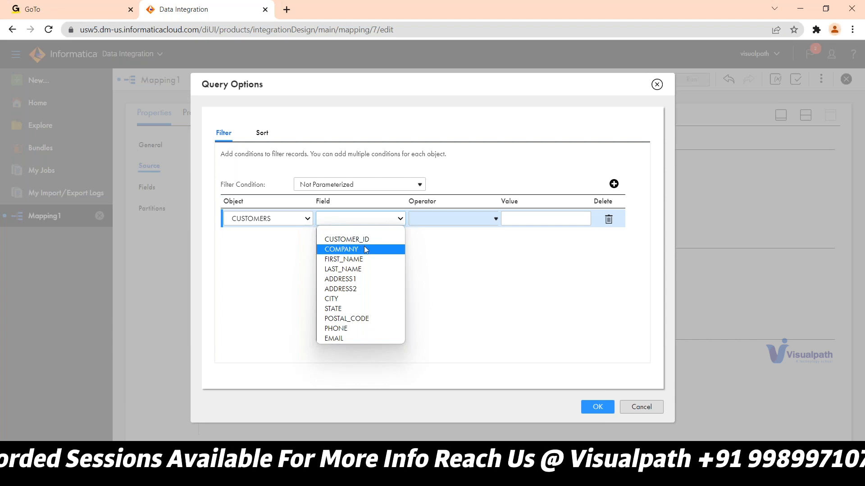
{"action": "left_click", "coordinate": [347, 239]}
{"action": "left_click", "coordinate": [545, 219]}
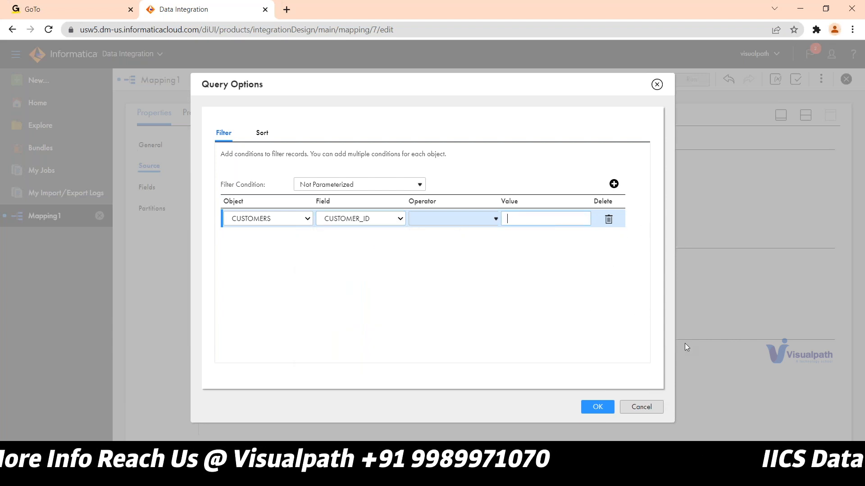
{"action": "left_click", "coordinate": [654, 409]}
{"action": "left_click", "coordinate": [641, 407]}
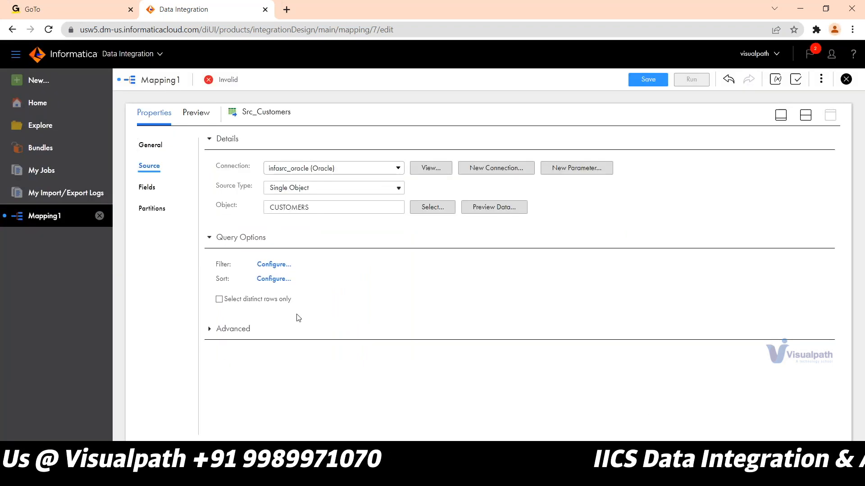
Draft a source sort condition on the CUSTOMER_ID field of CUSTOMERS, check its row actions, and discard it.
{"action": "left_click", "coordinate": [274, 278]}
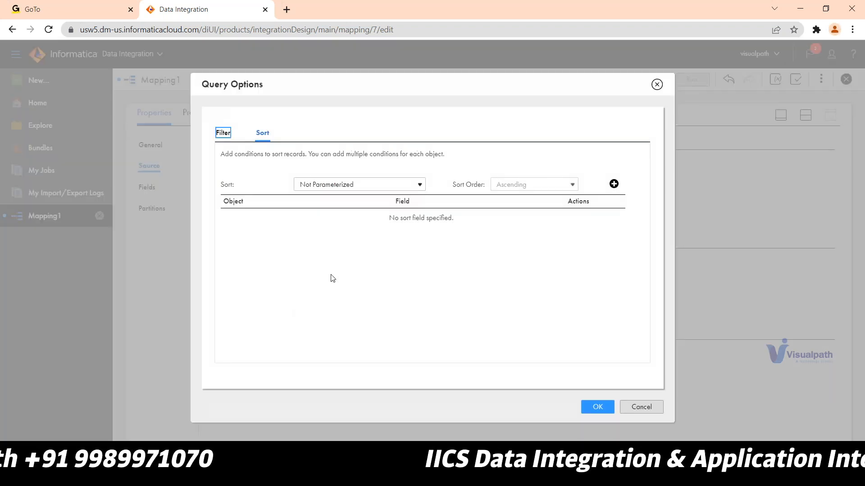
{"action": "left_click", "coordinate": [614, 184]}
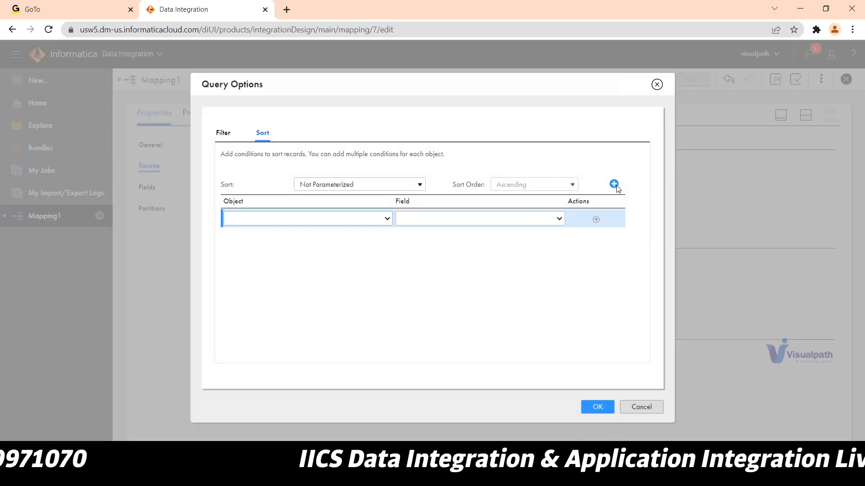
{"action": "left_click", "coordinate": [329, 220]}
{"action": "left_click", "coordinate": [279, 240]}
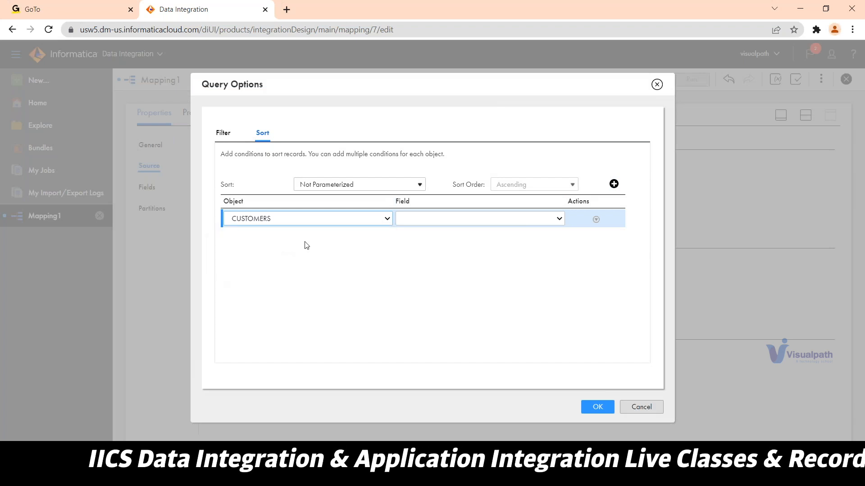
{"action": "left_click", "coordinate": [503, 220]}
{"action": "left_click", "coordinate": [468, 240]}
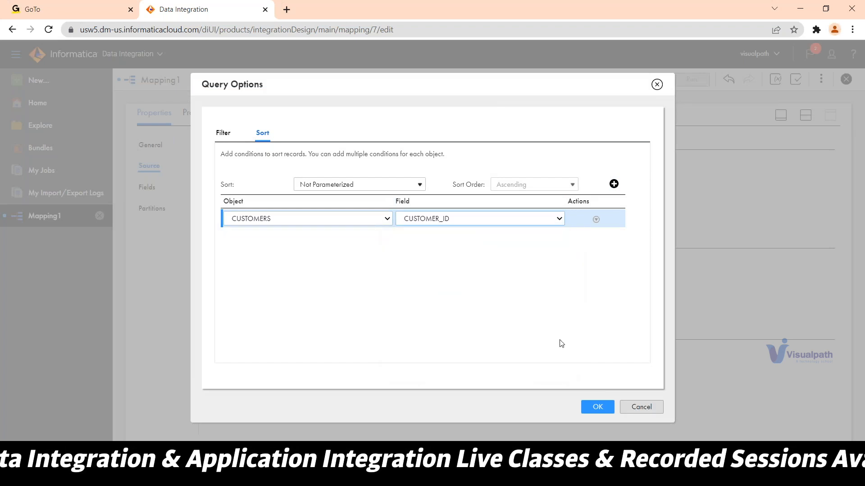
{"action": "left_click", "coordinate": [598, 221]}
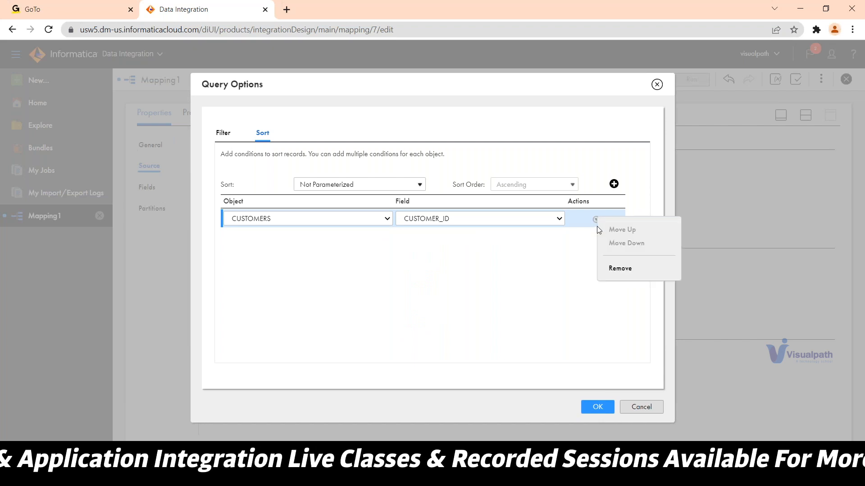
{"action": "left_click", "coordinate": [564, 263]}
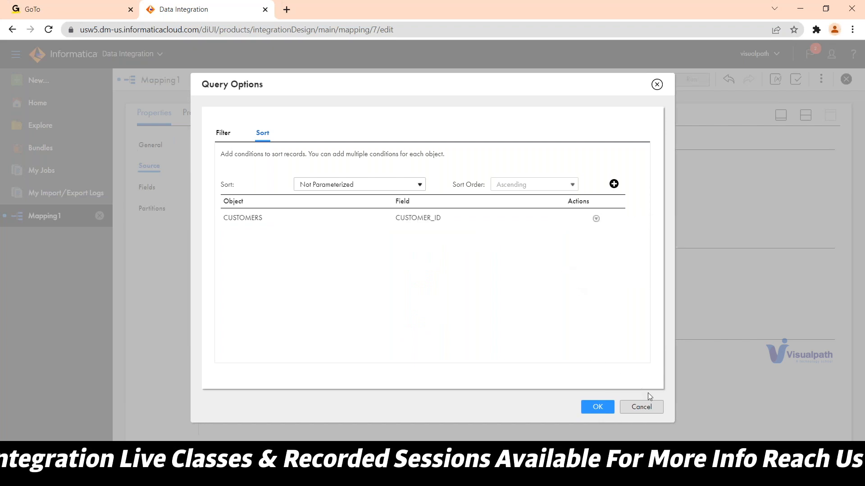
{"action": "left_click", "coordinate": [652, 407]}
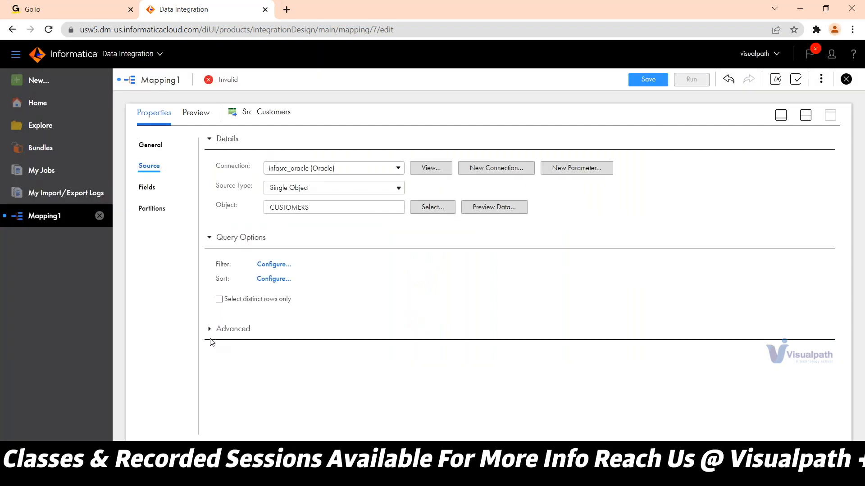
Limit the Src_Customers source to distinct rows only and show its advanced settings down to the SQL override.
{"action": "left_click", "coordinate": [219, 299]}
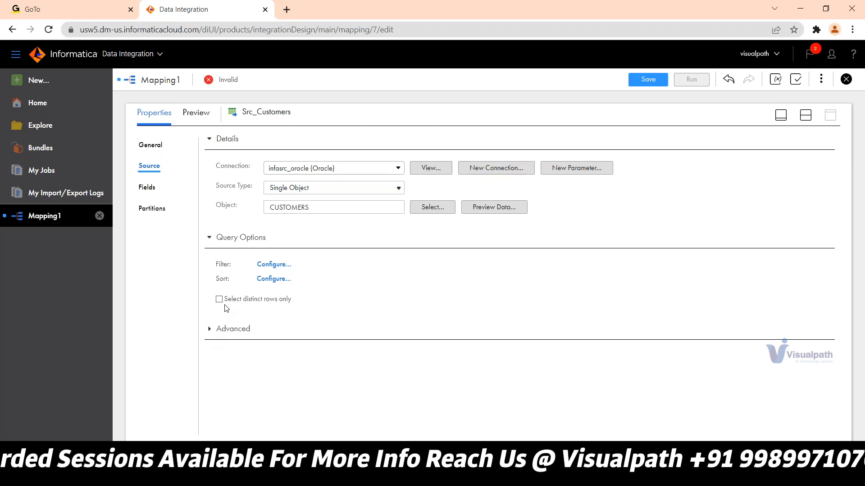
{"action": "left_click", "coordinate": [209, 332]}
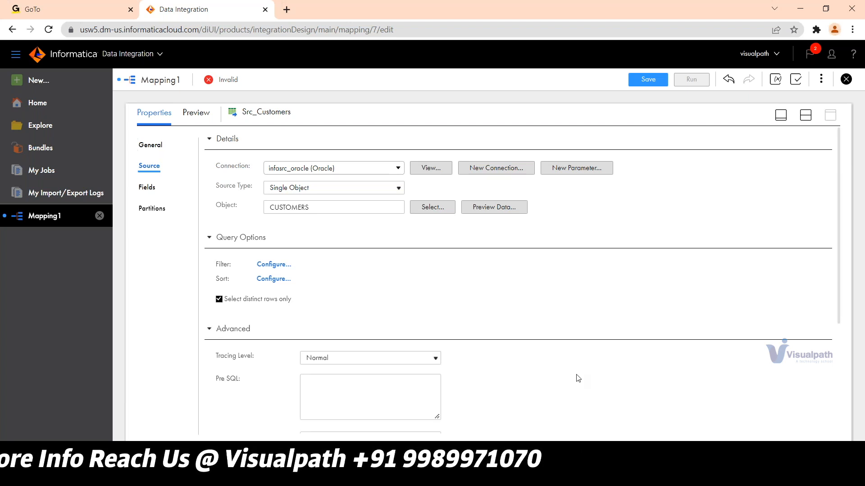
{"action": "scroll", "coordinate": [577, 379], "scroll_direction": "down", "scroll_amount": 4}
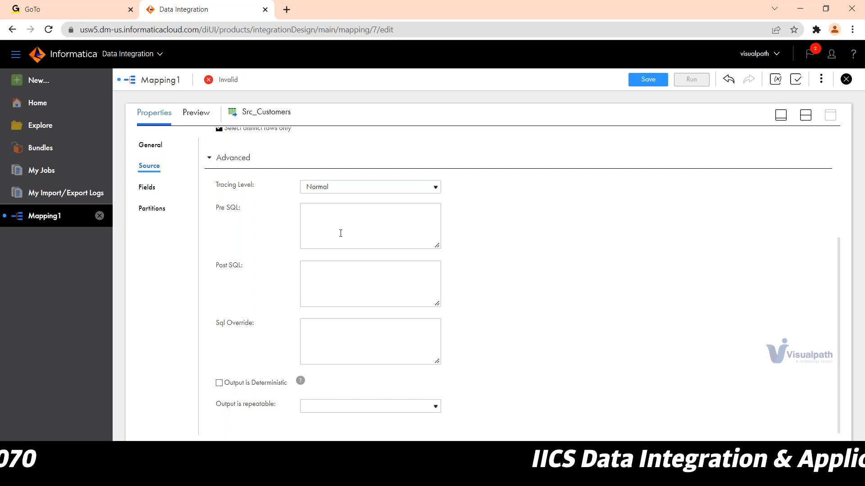
{"action": "left_click", "coordinate": [342, 343]}
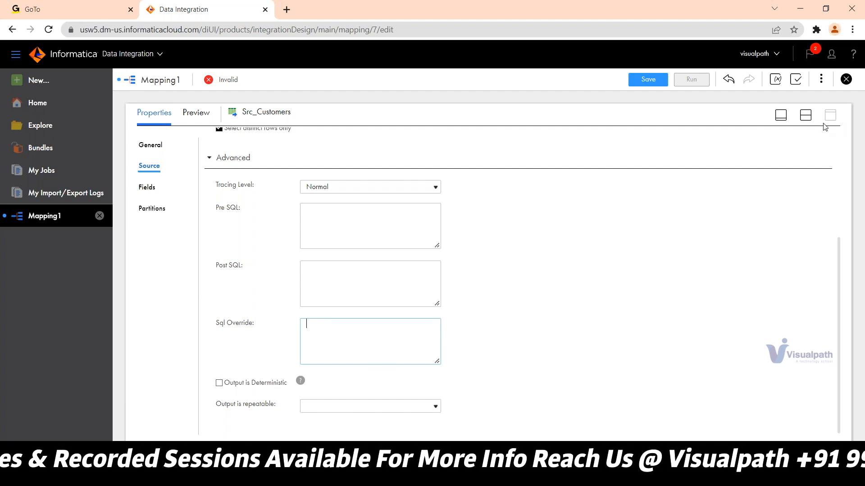
Restore the split view with the mapping design and open the Expression transformation's expression definitions.
{"action": "left_click", "coordinate": [805, 115]}
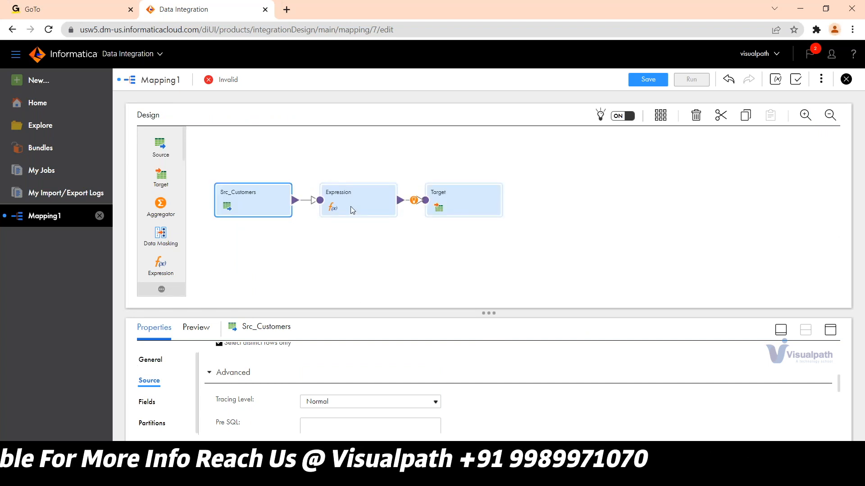
{"action": "left_click", "coordinate": [352, 210]}
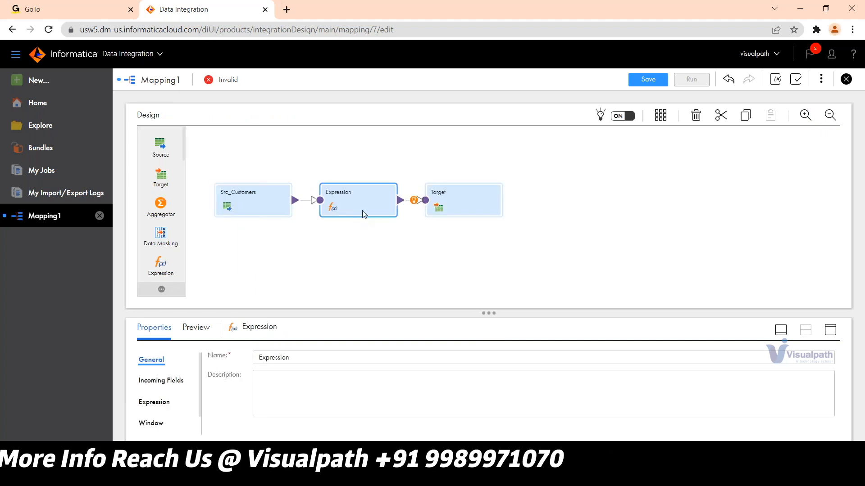
{"action": "left_click", "coordinate": [146, 404]}
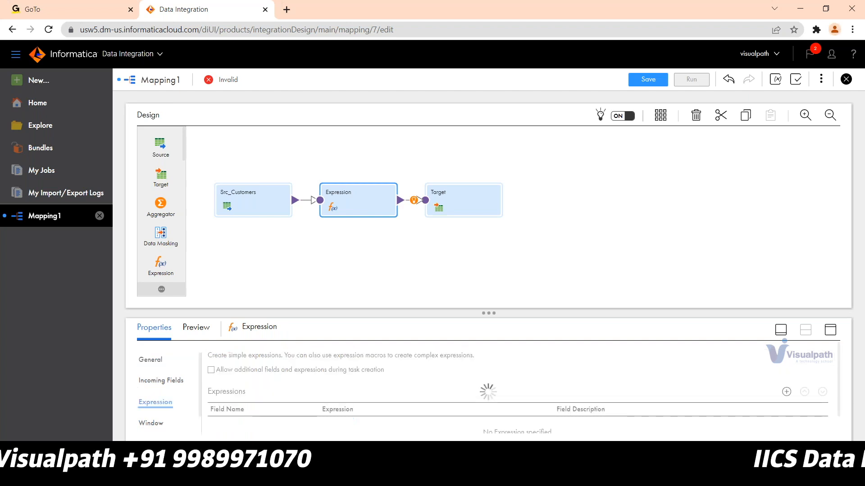
Switch to Oracle SQL Developer and begin a statement with "s" in the Conn_infasrc worksheet.
{"action": "mouse_move", "coordinate": [568, 475]}
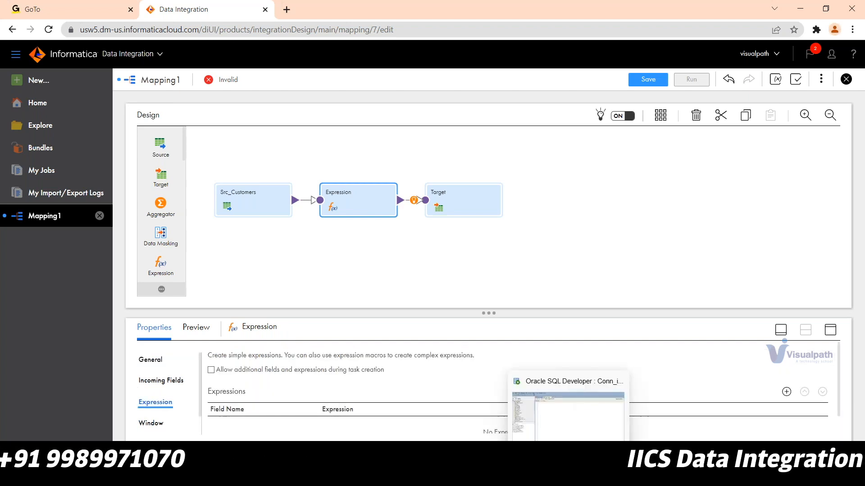
{"action": "left_click", "coordinate": [586, 427]}
{"action": "type", "text": "s"}
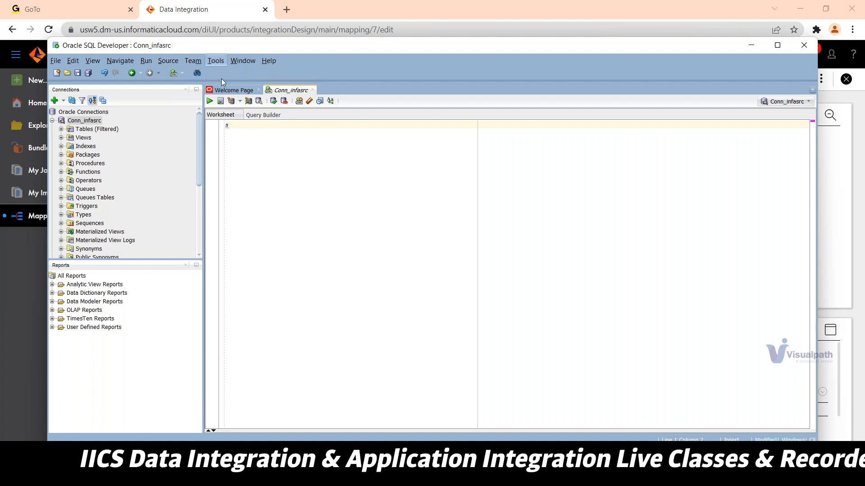
Set the code editor's font size to 18 in the SQL Developer preferences.
{"action": "left_click", "coordinate": [215, 60]}
{"action": "left_click", "coordinate": [256, 255]}
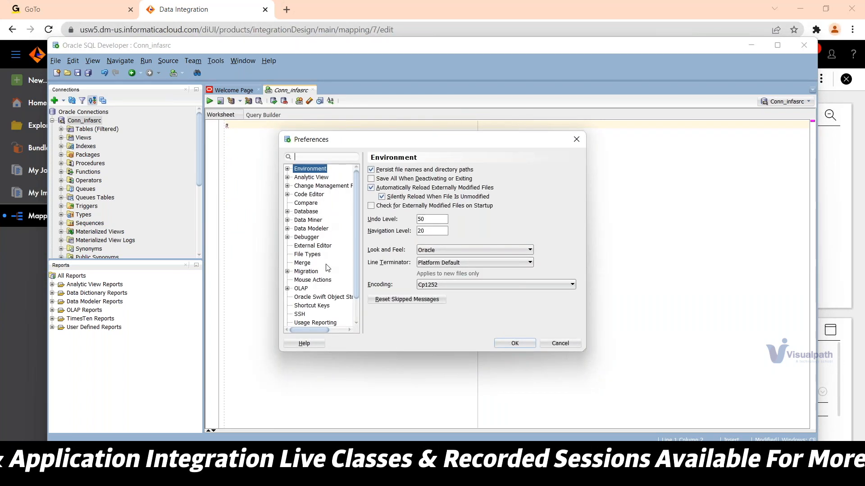
{"action": "left_click", "coordinate": [288, 195]}
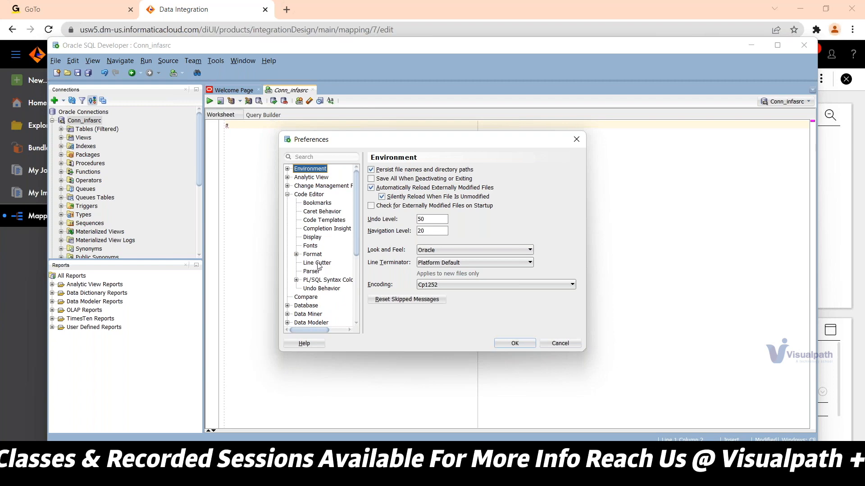
{"action": "left_click", "coordinate": [310, 246]}
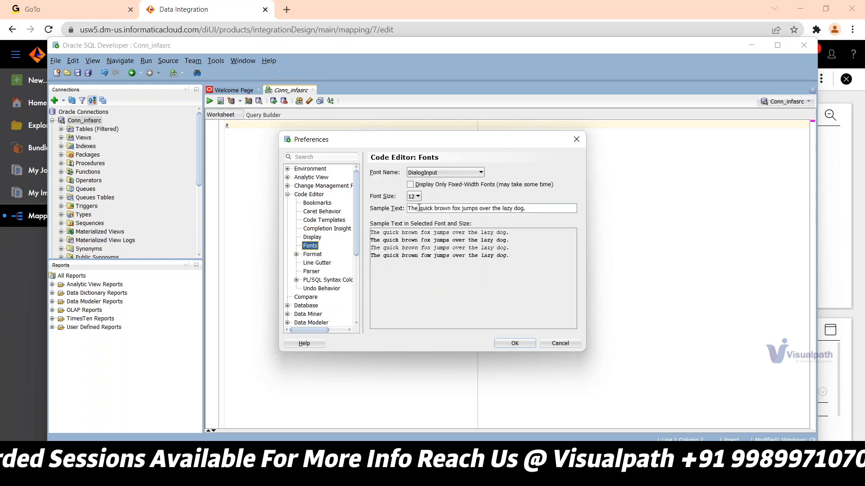
{"action": "left_click", "coordinate": [417, 196]}
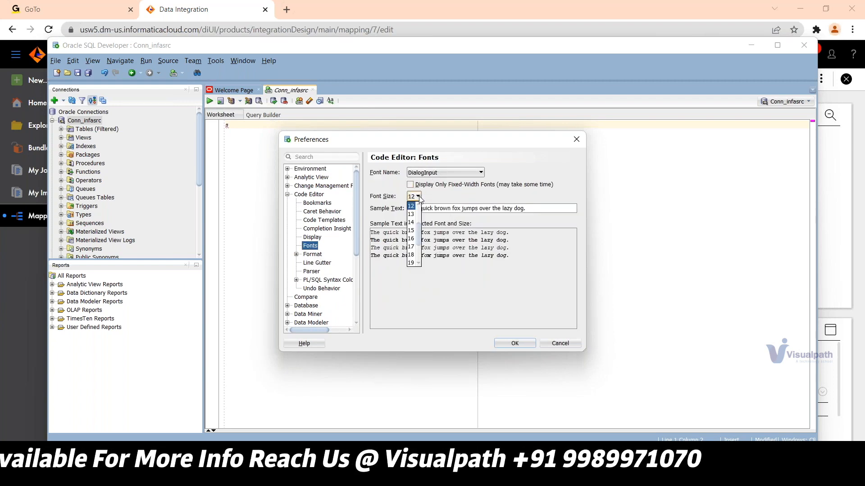
{"action": "left_click", "coordinate": [412, 255]}
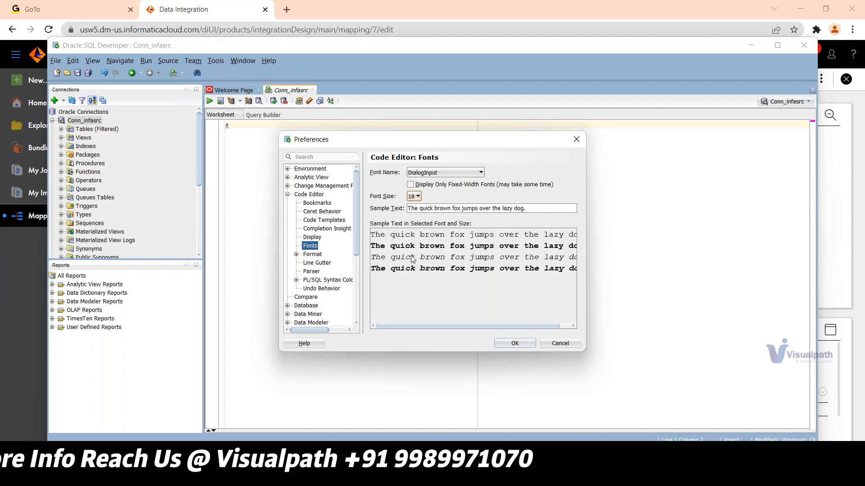
{"action": "left_click", "coordinate": [515, 344]}
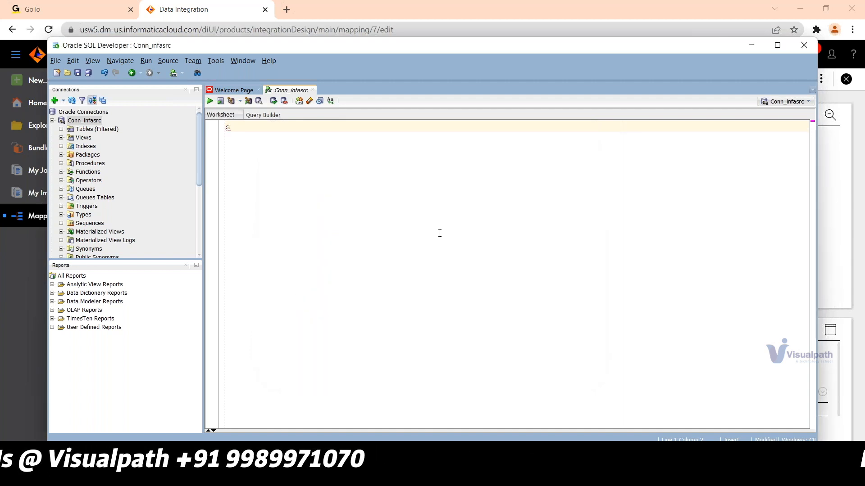
Complete the worksheet statement as "select * from customers" and run it.
{"action": "type", "text": "*"}
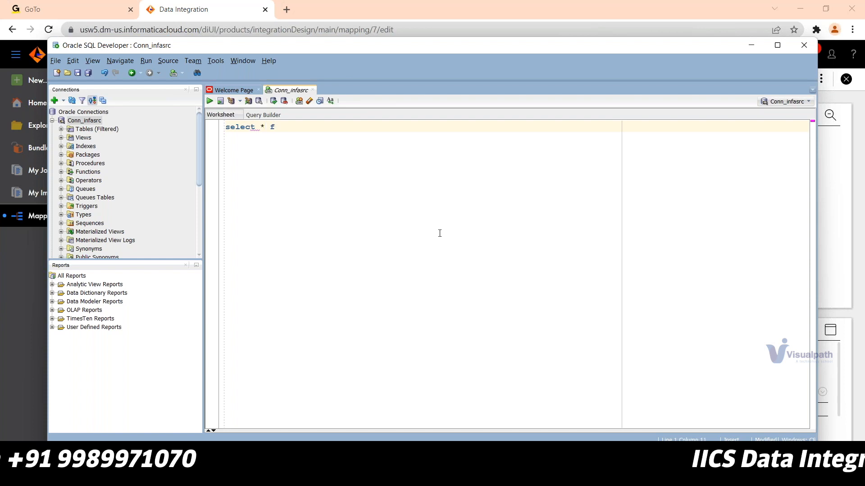
{"action": "type", "text": " from customers"}
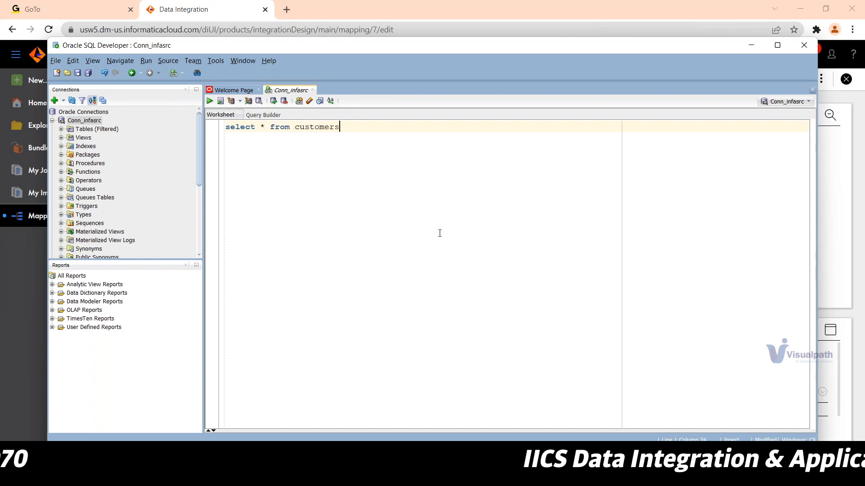
{"action": "key", "text": "ctrl+a"}
{"action": "key", "text": "ctrl+Return"}
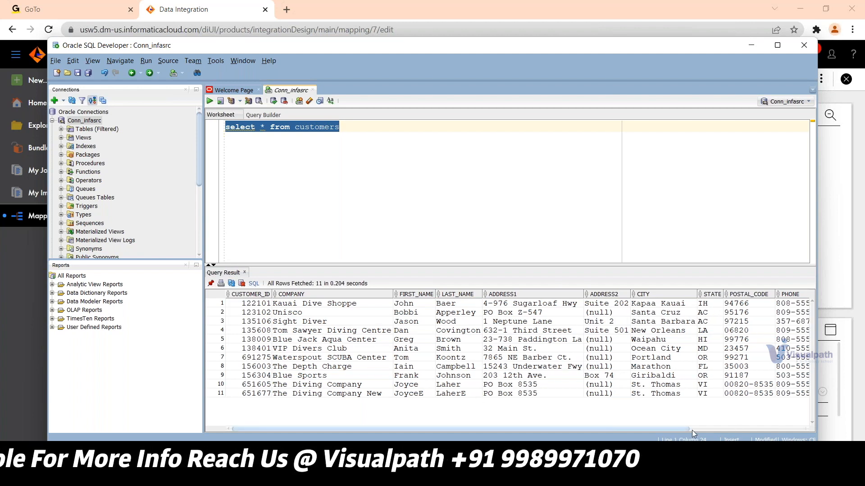
Look over the queried customer rows and switch back to the Informatica Data Integration mapping in Chrome.
{"action": "left_click_drag", "start_coordinate": [691, 430], "coordinate": [508, 426]}
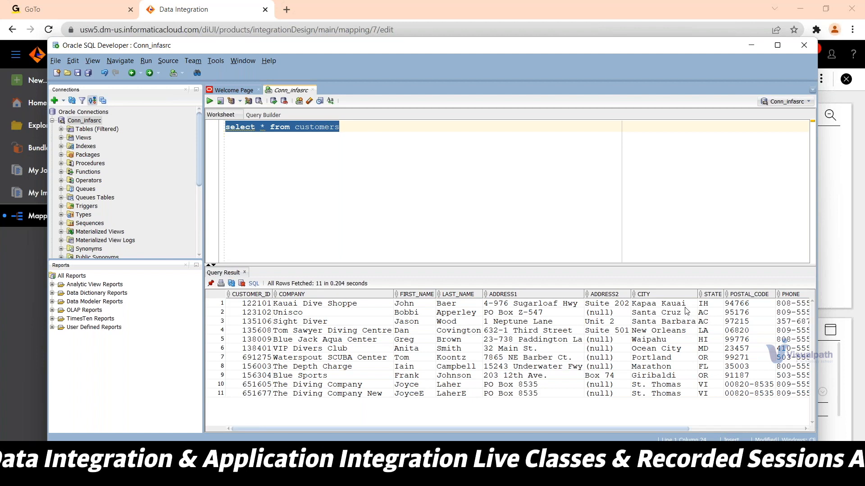
{"action": "mouse_move", "coordinate": [520, 478]}
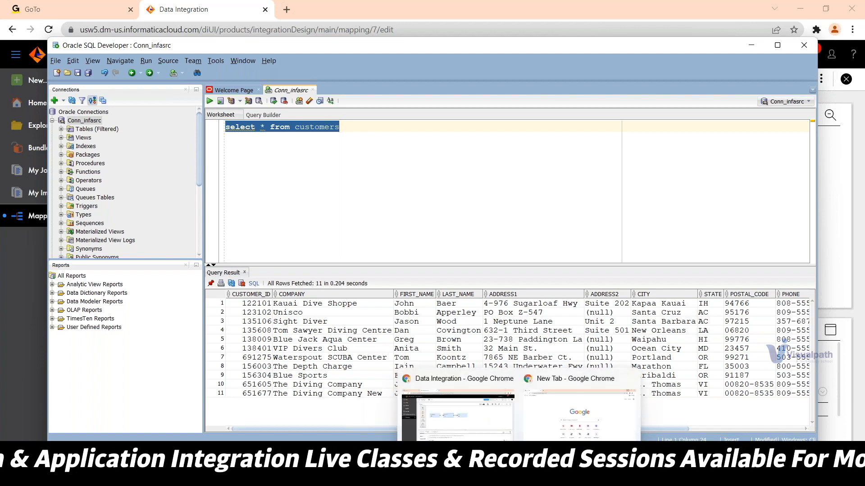
{"action": "left_click", "coordinate": [480, 426]}
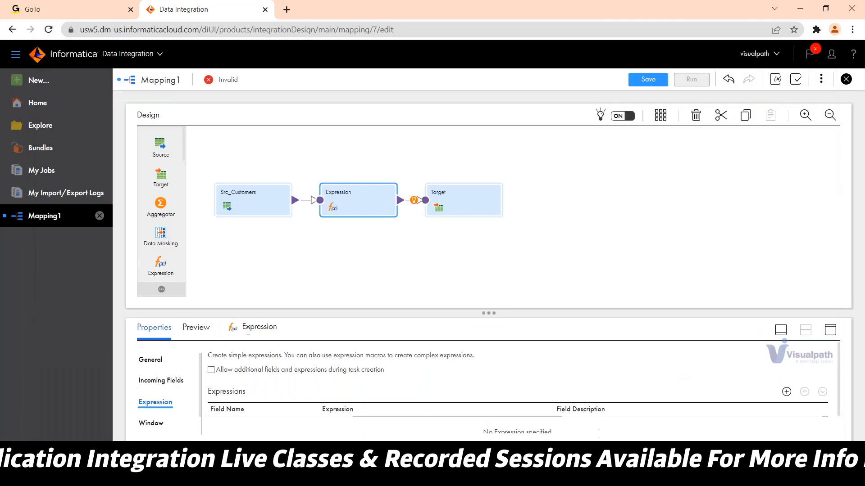
Add a string output field named o_City to the Expression transformation.
{"action": "left_click", "coordinate": [831, 333]}
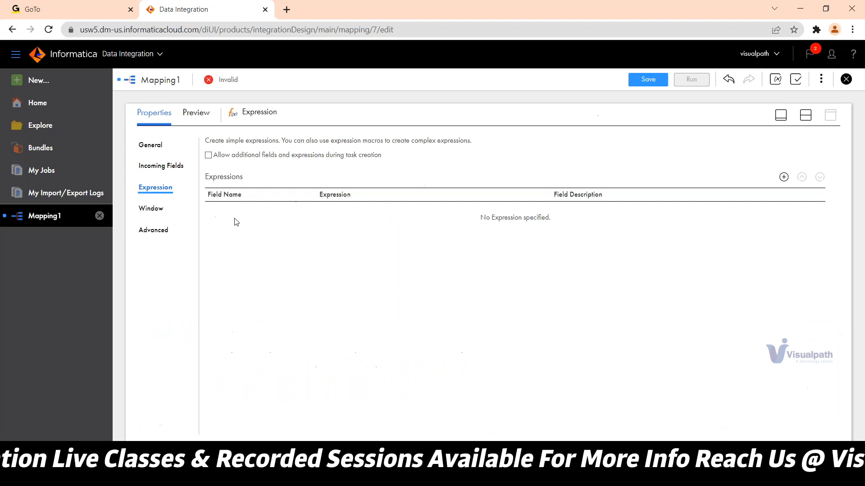
{"action": "left_click", "coordinate": [785, 178]}
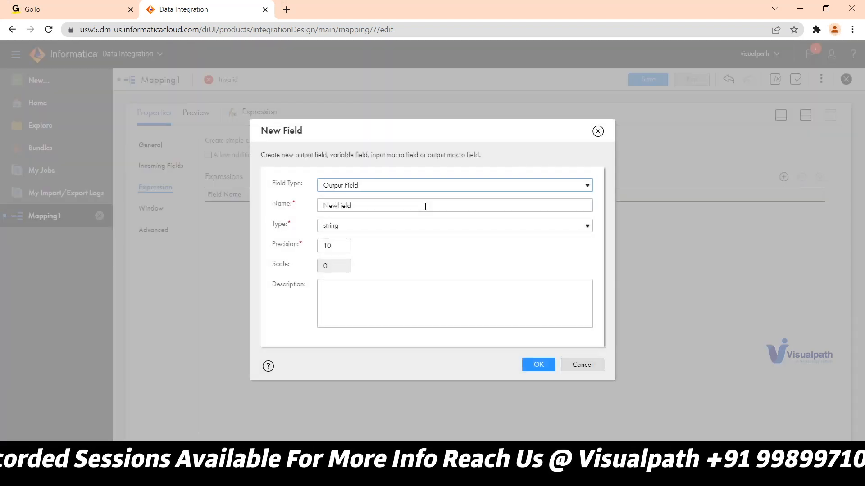
{"action": "double_click", "coordinate": [425, 206]}
{"action": "type", "text": "o_"}
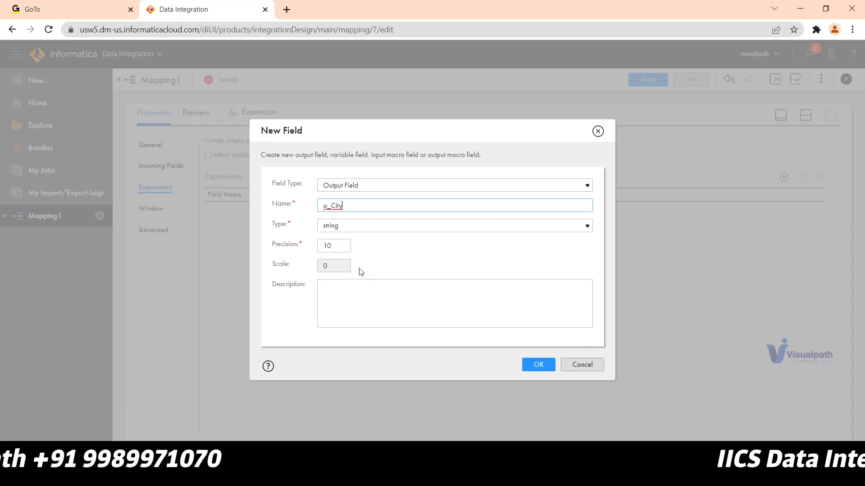
{"action": "type", "text": "City"}
{"action": "left_click", "coordinate": [538, 365]}
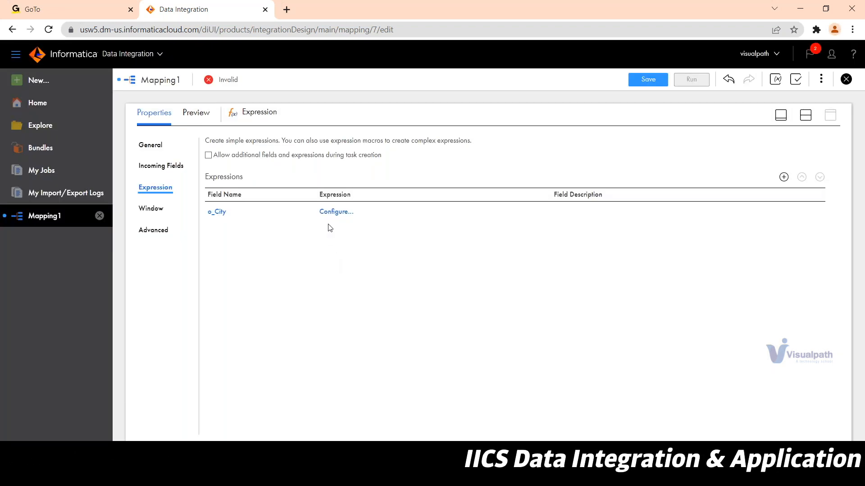
{"action": "left_click", "coordinate": [336, 211]}
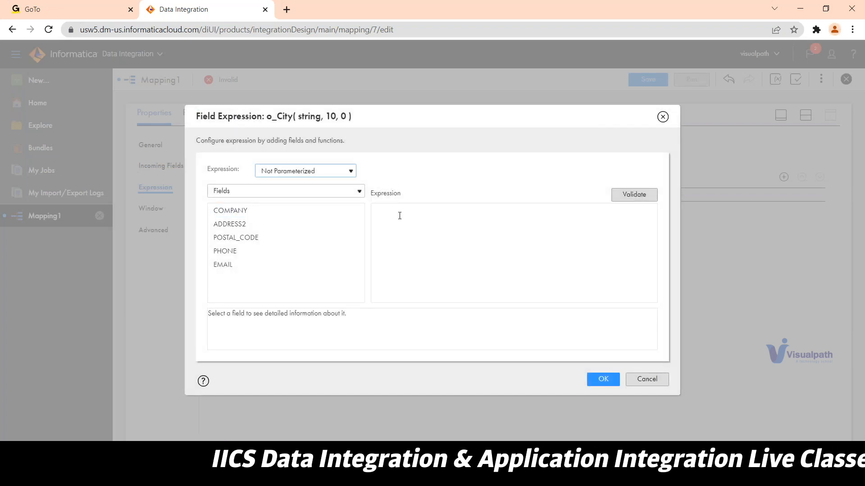
{"action": "left_click", "coordinate": [399, 216]}
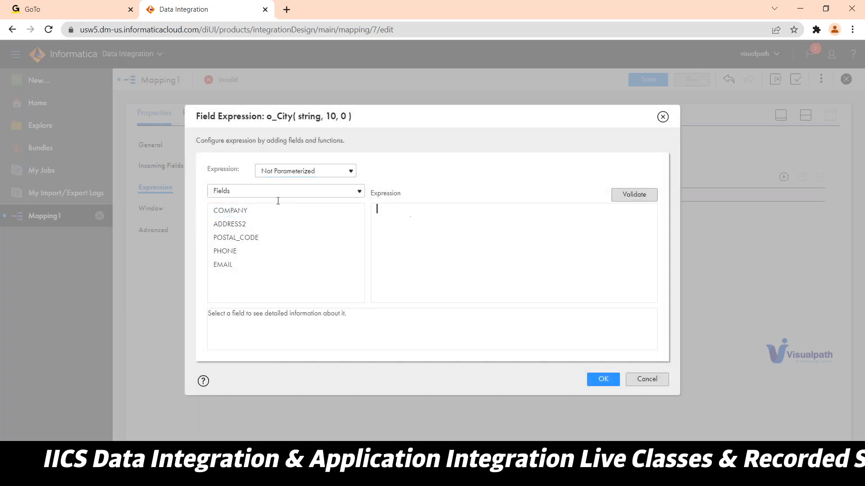
{"action": "type", "text": "LTRIM"}
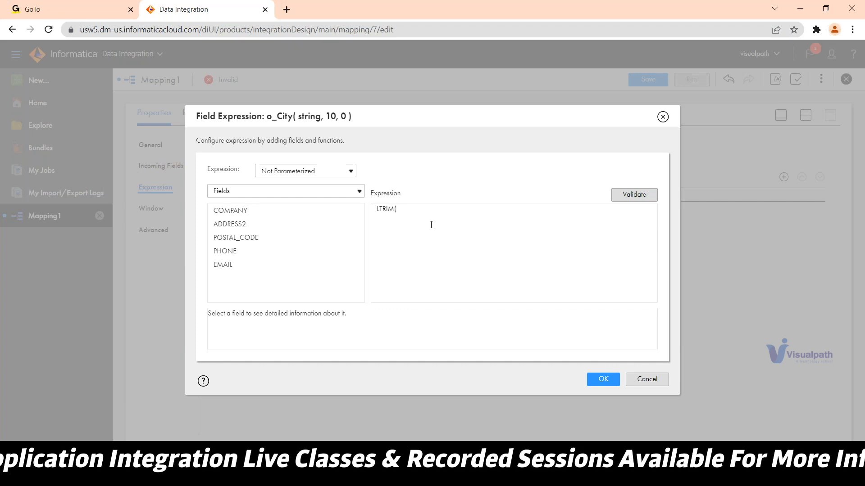
{"action": "type", "text": "(RTRIM("}
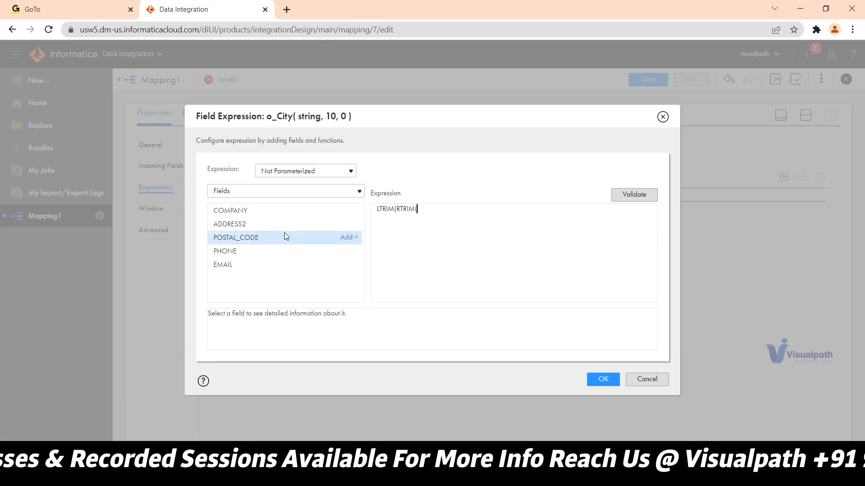
{"action": "left_click", "coordinate": [648, 379]}
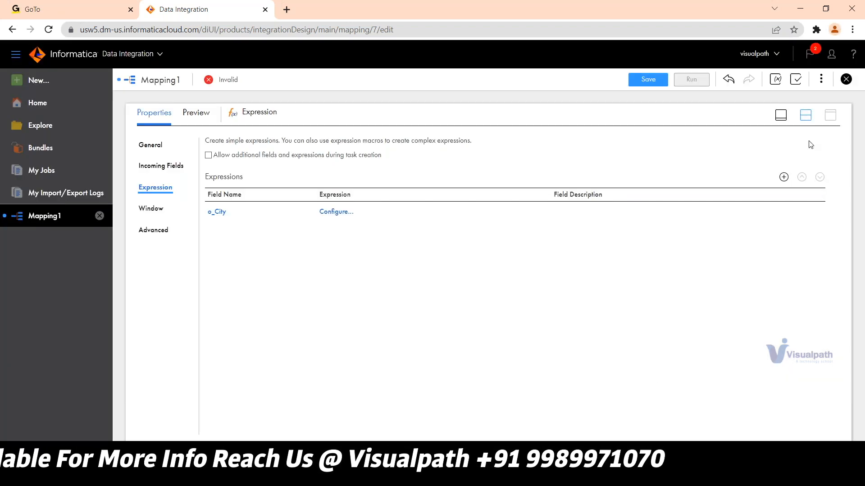
Take CITY out of the named-fields Exclude rule in the Expression transformation's incoming fields.
{"action": "left_click", "coordinate": [805, 115]}
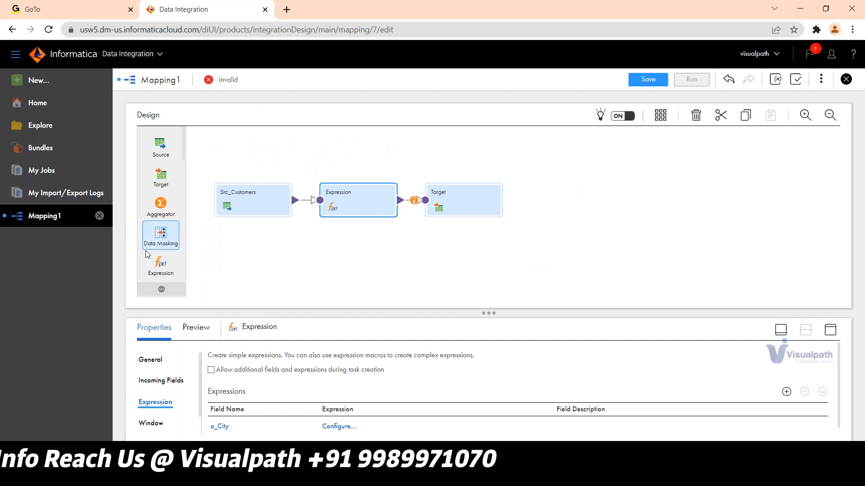
{"action": "left_click", "coordinate": [248, 201]}
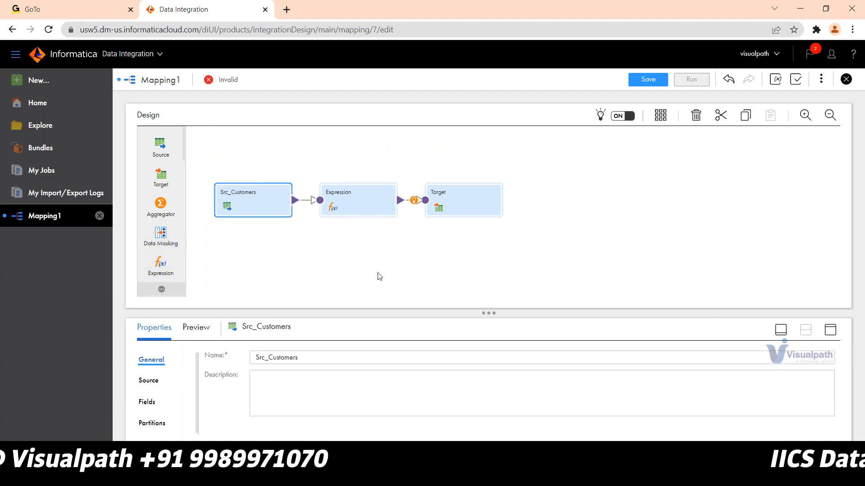
{"action": "left_click", "coordinate": [360, 199]}
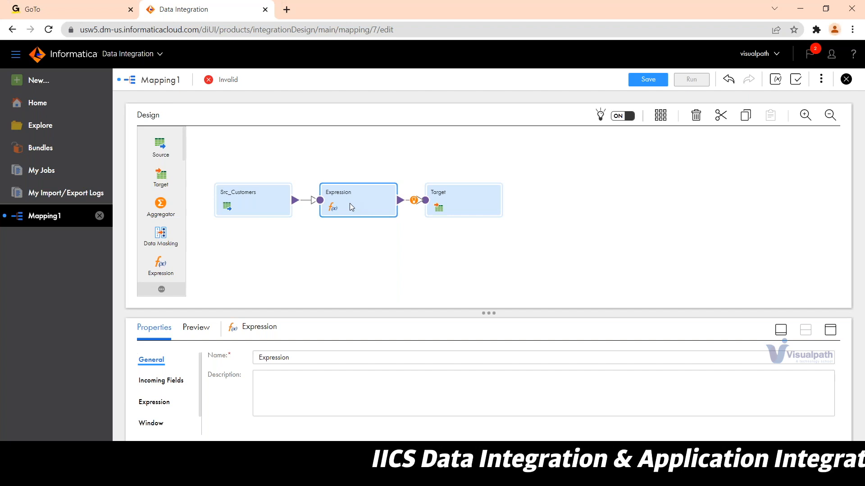
{"action": "key", "text": "XF86AudioRaiseVolume"}
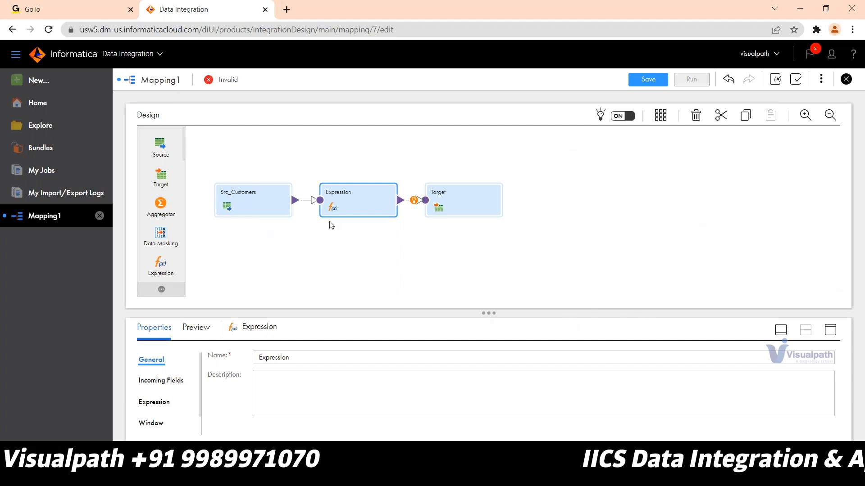
{"action": "left_click", "coordinate": [160, 381]}
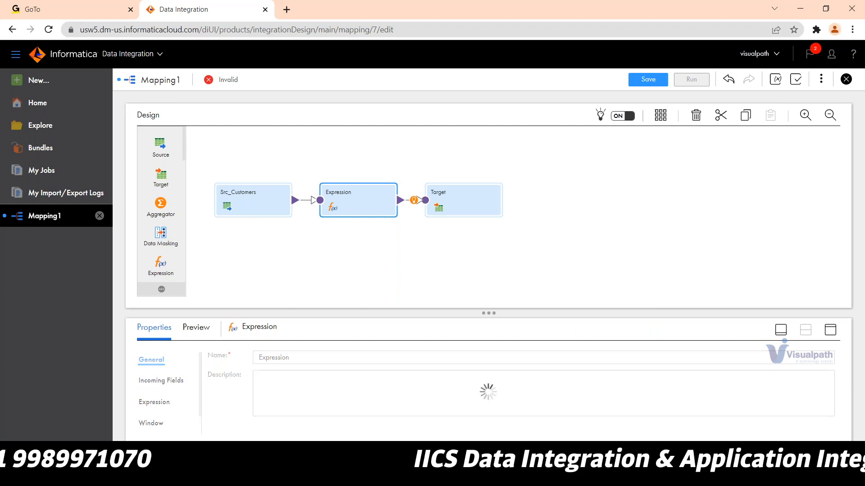
{"action": "left_click", "coordinate": [833, 334]}
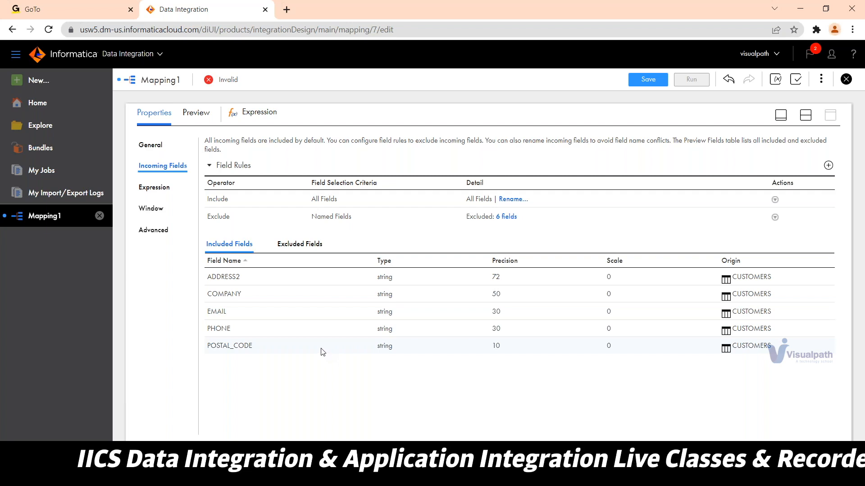
{"action": "left_click", "coordinate": [507, 217]}
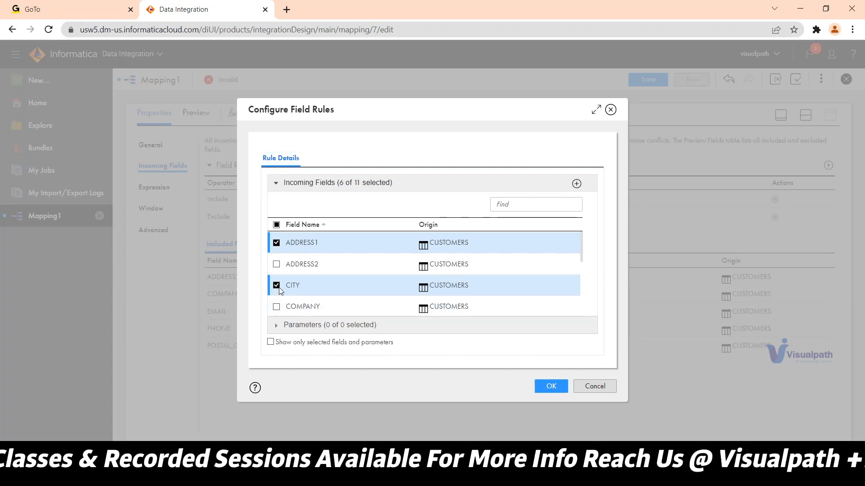
{"action": "left_click", "coordinate": [276, 286]}
{"action": "left_click", "coordinate": [554, 388]}
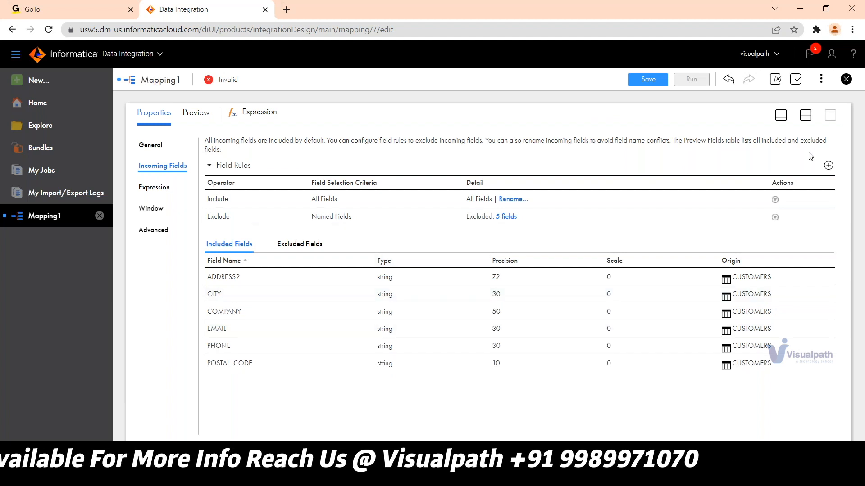
Open the expression of the o_City field and enter LTRIM(RTRIM(CITY) using the CITY field.
{"action": "left_click", "coordinate": [807, 121]}
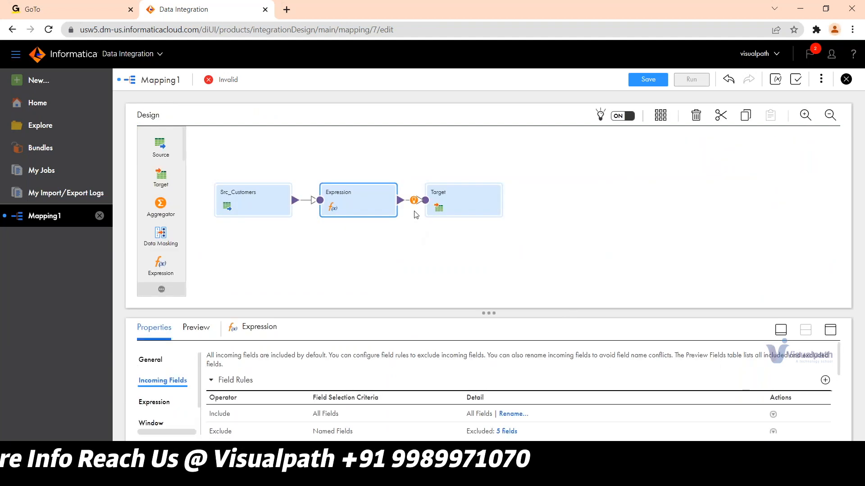
{"action": "left_click", "coordinate": [832, 331]}
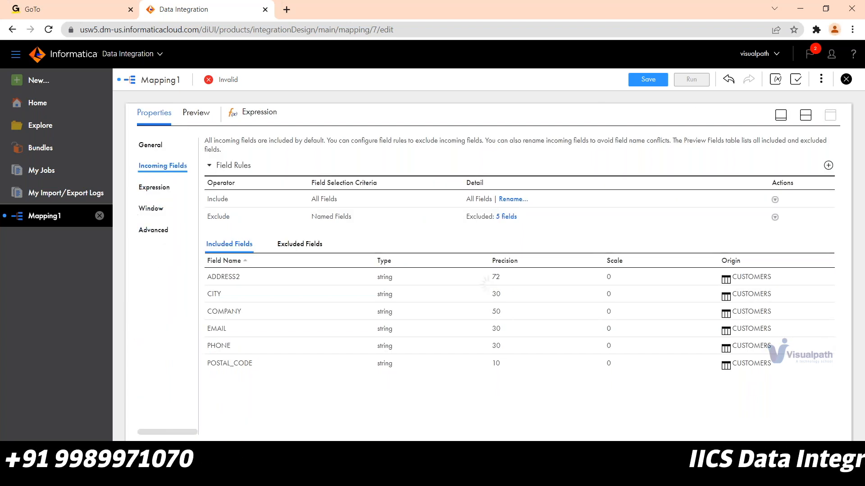
{"action": "left_click", "coordinate": [154, 187]}
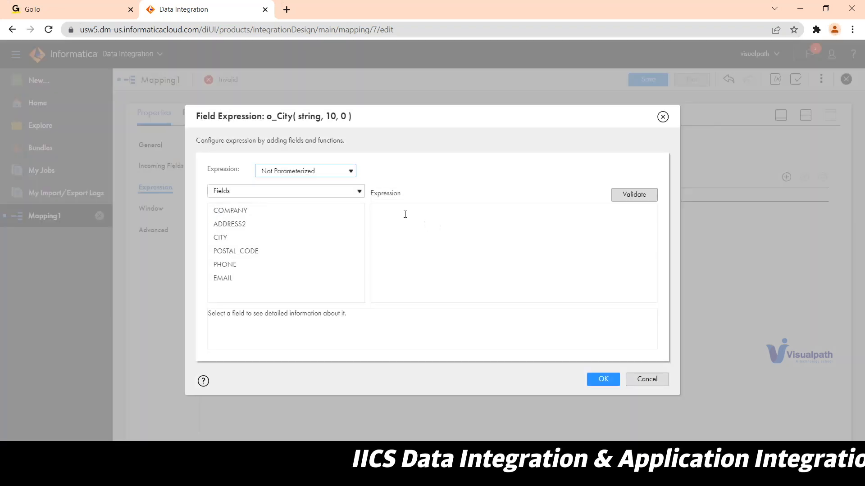
{"action": "left_click", "coordinate": [348, 238]}
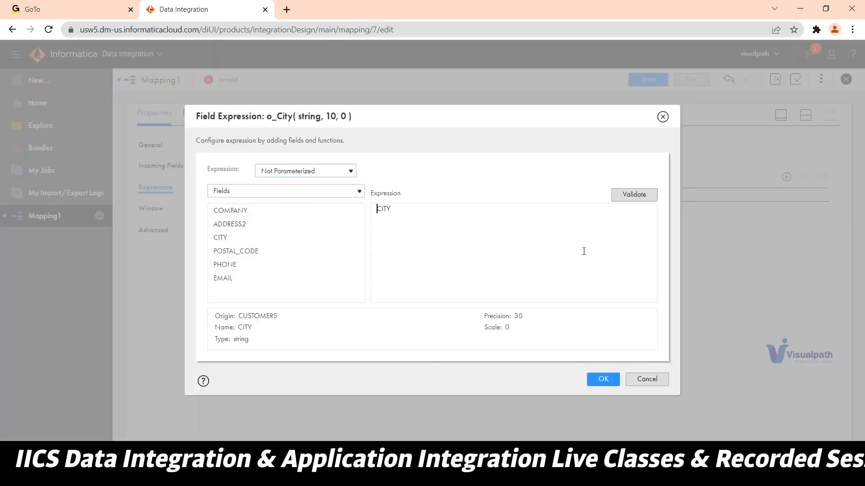
{"action": "type", "text": "LTRIM"}
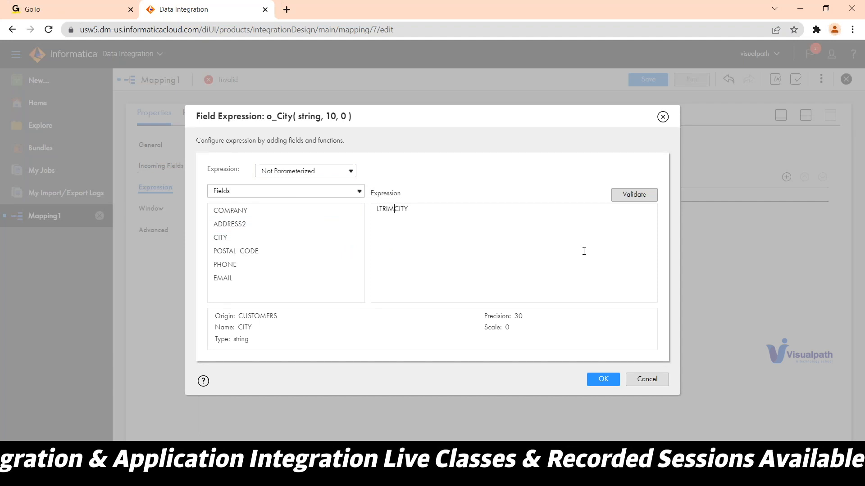
{"action": "type", "text": "(RTR"}
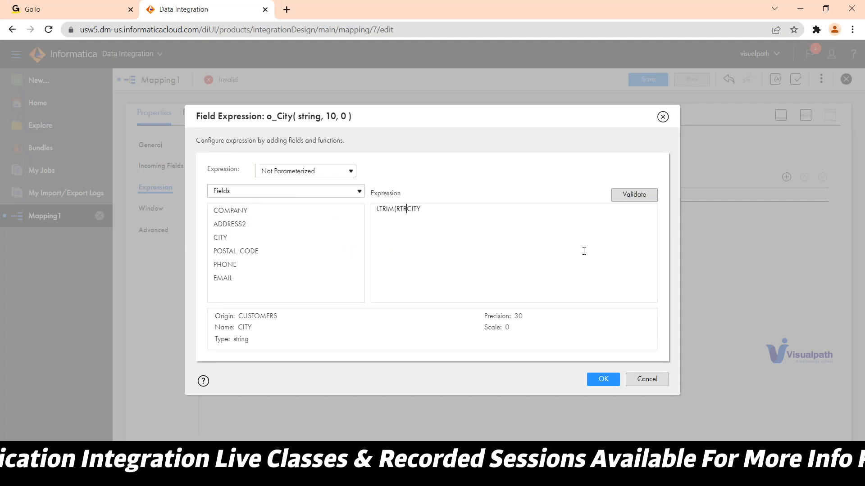
{"action": "type", "text": "IM("}
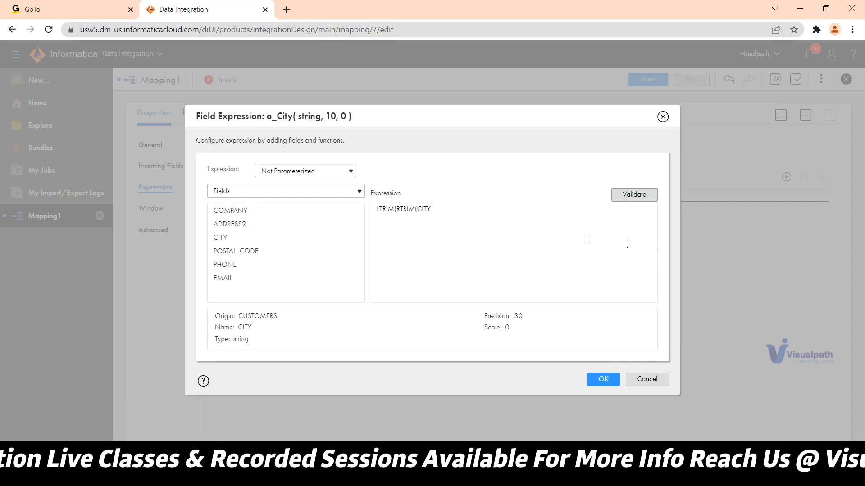
{"action": "left_click", "coordinate": [587, 217]}
{"action": "type", "text": ")"}
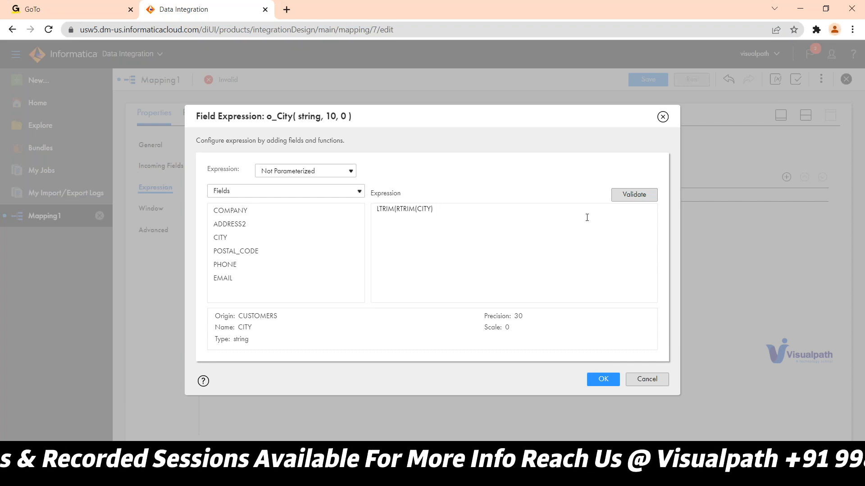
Validate the o_City expression, complete it as LTRIM(RTRIM(CITY)), and validate and accept it.
{"action": "left_click", "coordinate": [627, 194]}
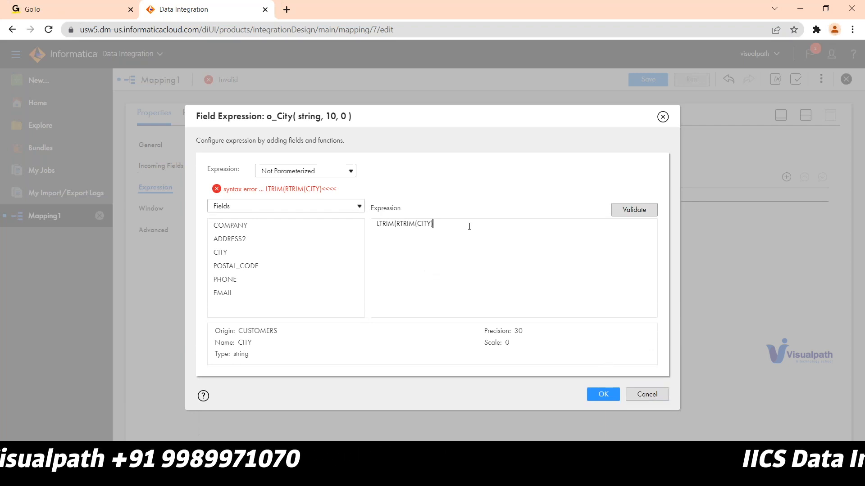
{"action": "type", "text": ")"}
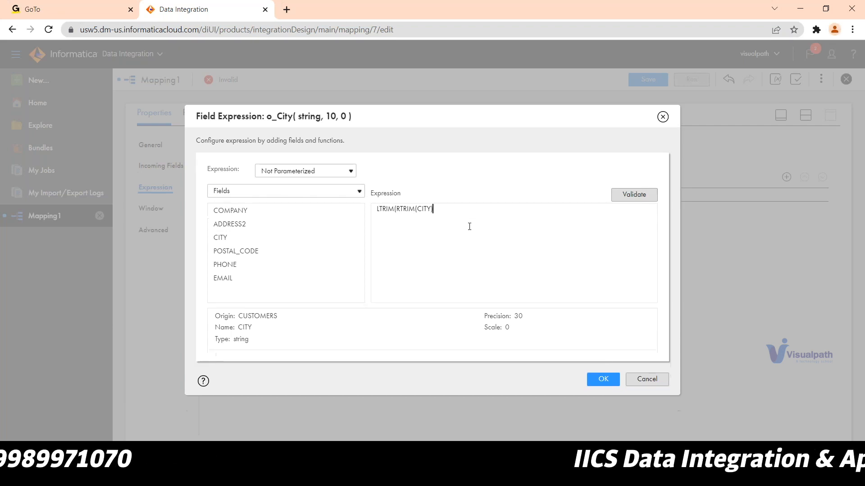
{"action": "left_click", "coordinate": [628, 196]}
{"action": "left_click", "coordinate": [590, 393]}
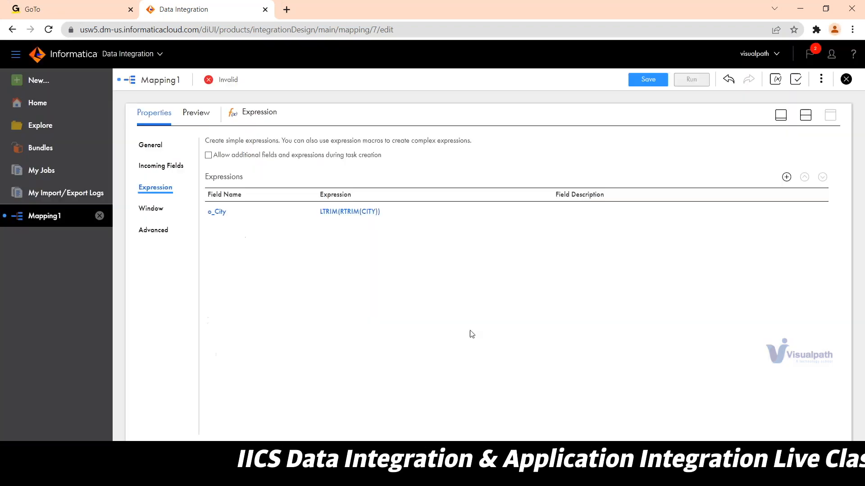
Set the Target transformation's connection to infasrc_oracle (Oracle).
{"action": "left_click", "coordinate": [808, 120]}
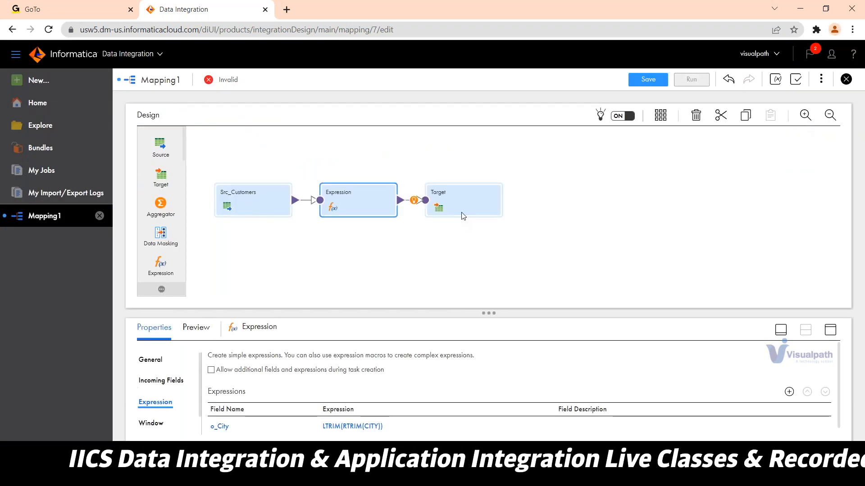
{"action": "left_click", "coordinate": [471, 208]}
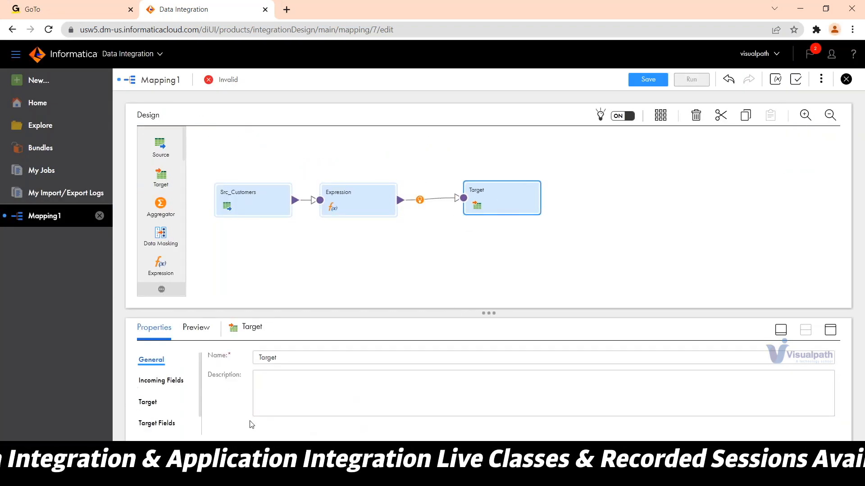
{"action": "left_click", "coordinate": [150, 406]}
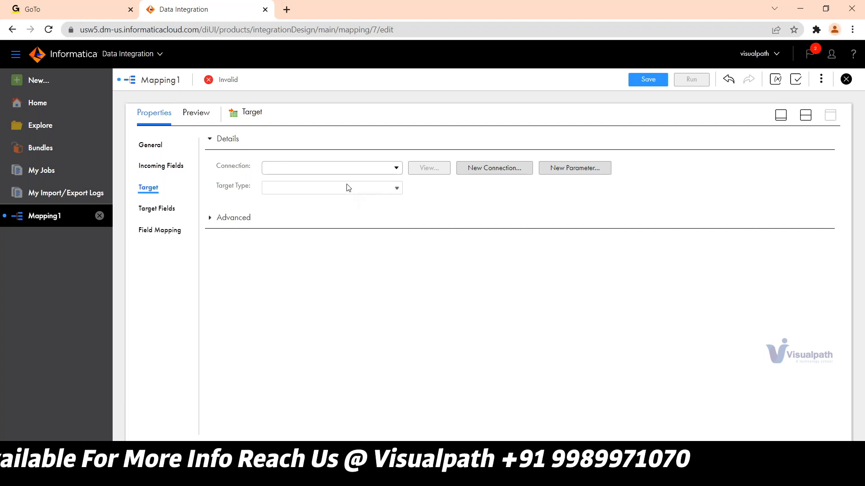
{"action": "left_click", "coordinate": [359, 175]}
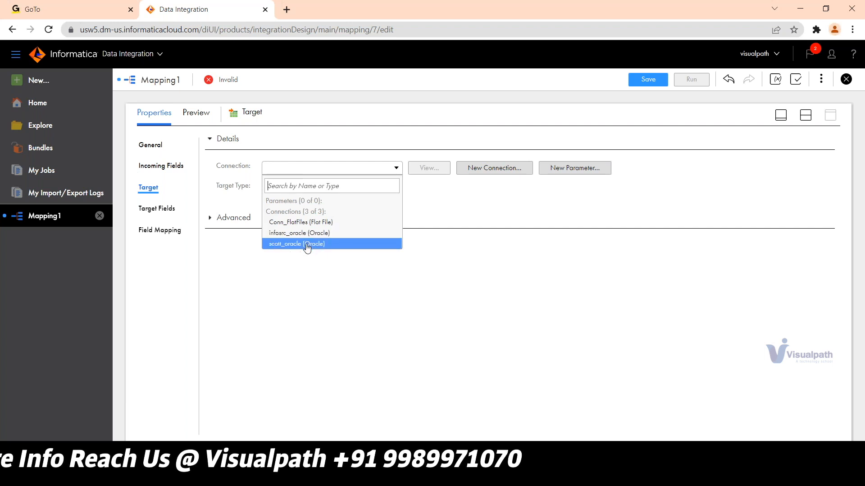
{"action": "left_click", "coordinate": [309, 233]}
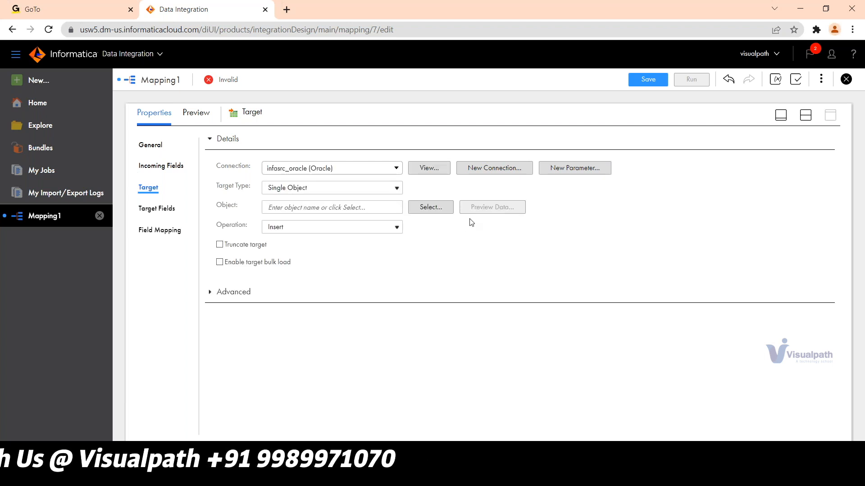
Set the target object to a new table created at runtime, named TGT_EXP_CUST.
{"action": "left_click", "coordinate": [423, 208]}
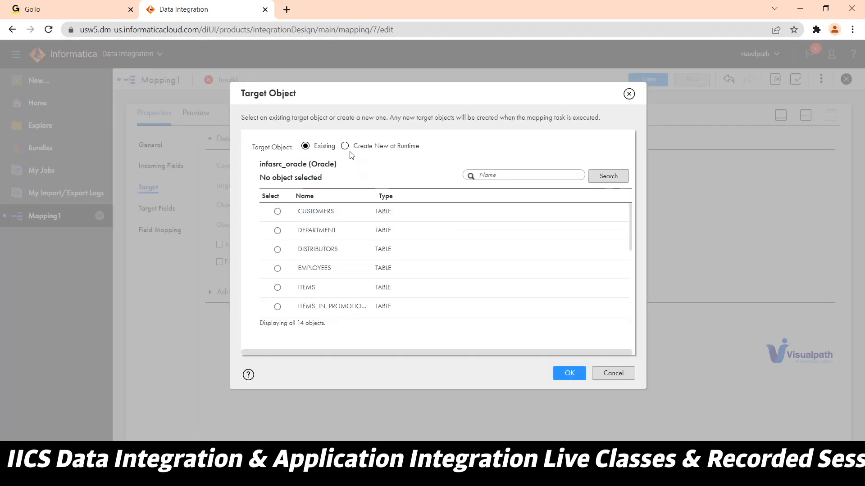
{"action": "left_click", "coordinate": [345, 147]}
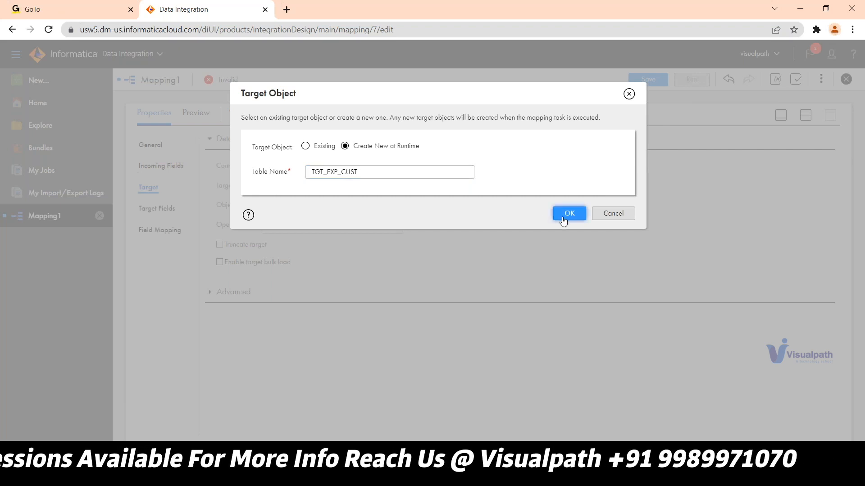
{"action": "left_click", "coordinate": [568, 213]}
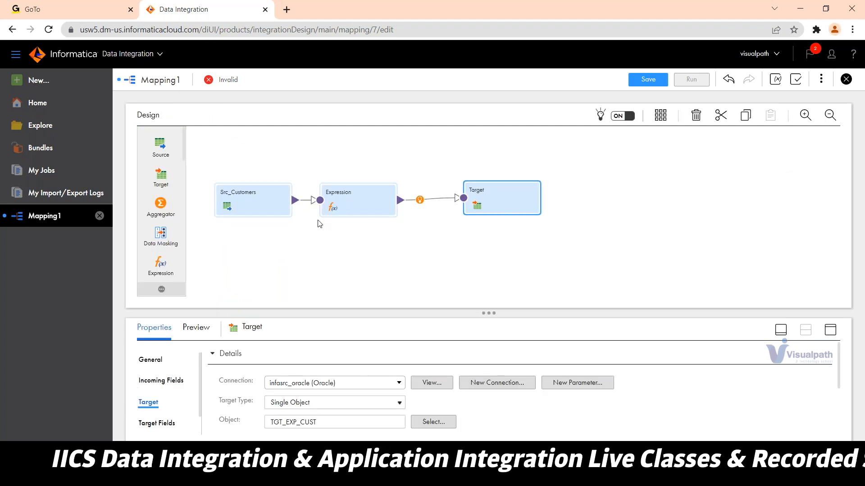
Look over the Expression transformation's expressions and the options for defining a new field, without adding one.
{"action": "mouse_move", "coordinate": [357, 200]}
{"action": "left_mouse_down"}
{"action": "mouse_move", "coordinate": [376, 200]}
{"action": "mouse_move", "coordinate": [369, 199]}
{"action": "left_mouse_up"}
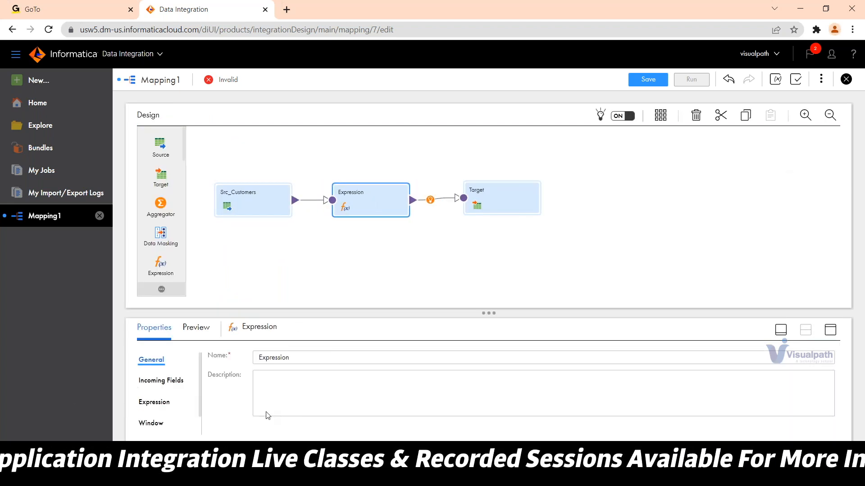
{"action": "left_click", "coordinate": [831, 332]}
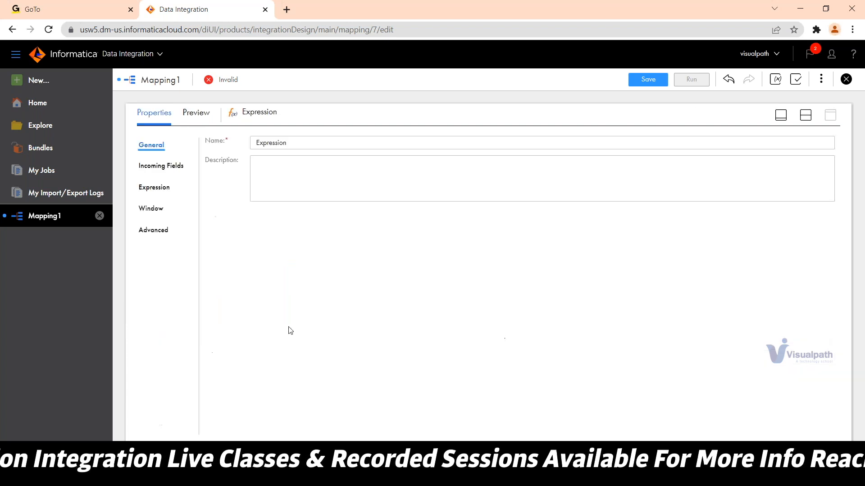
{"action": "left_click", "coordinate": [159, 188]}
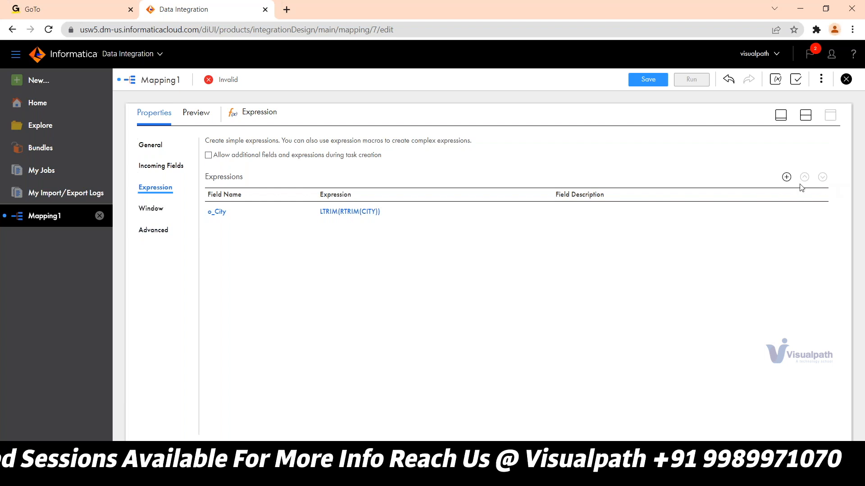
{"action": "left_click", "coordinate": [786, 178]}
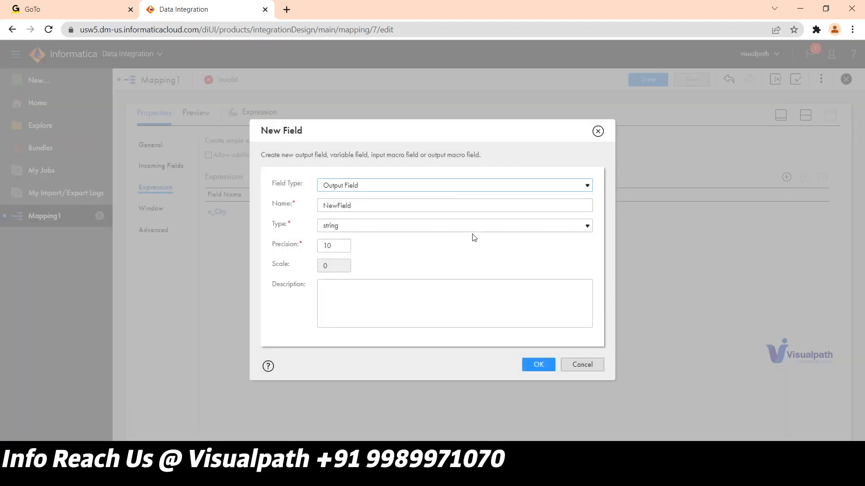
{"action": "left_click", "coordinate": [582, 365]}
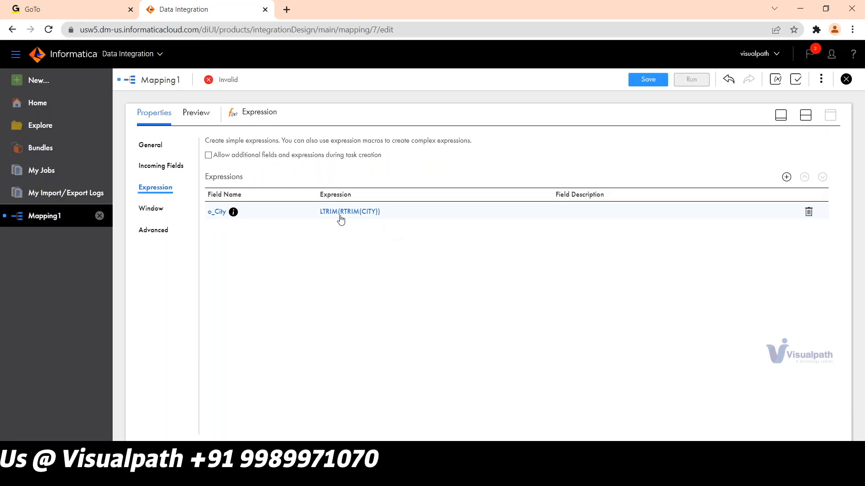
Look through all built-in functions available for the o_City expression and leave the expression as it is.
{"action": "left_click", "coordinate": [363, 221]}
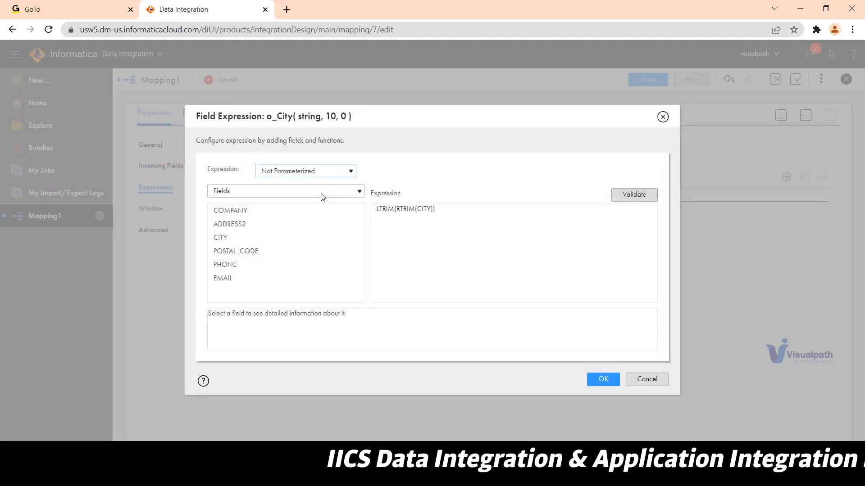
{"action": "left_click", "coordinate": [322, 197]}
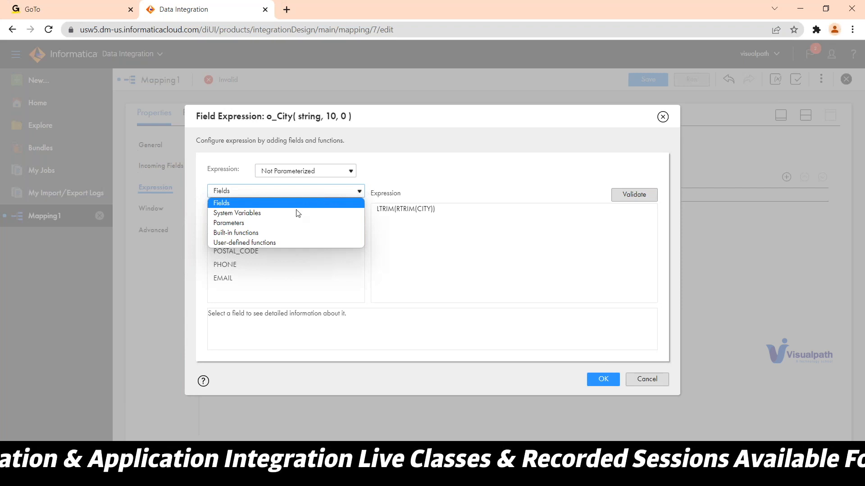
{"action": "left_click", "coordinate": [274, 233]}
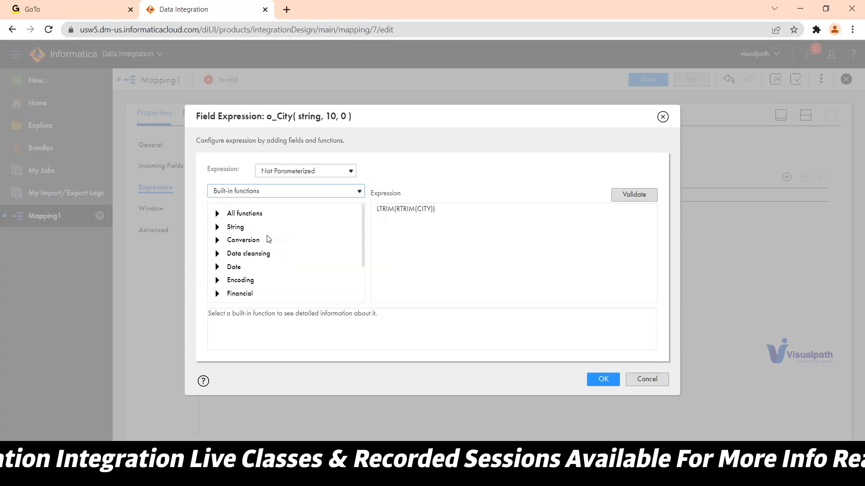
{"action": "left_click", "coordinate": [217, 214]}
{"action": "scroll", "coordinate": [336, 268], "scroll_direction": "down", "scroll_amount": 10}
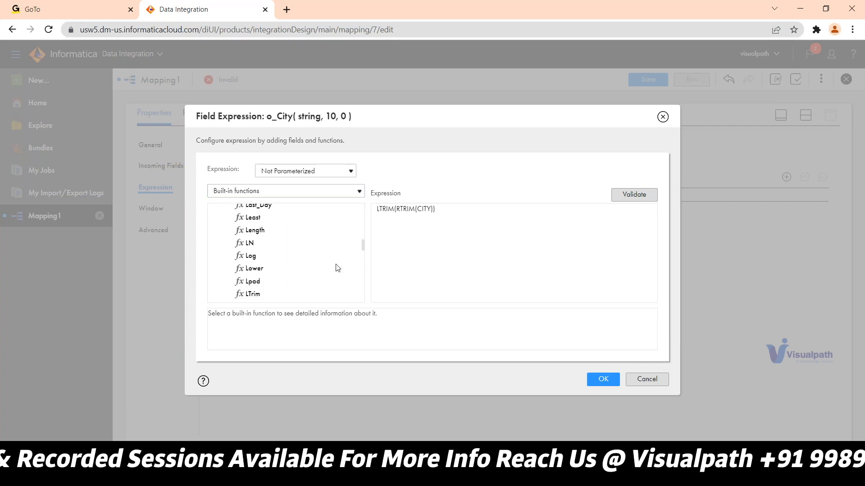
{"action": "scroll", "coordinate": [338, 268], "scroll_direction": "down", "scroll_amount": 15}
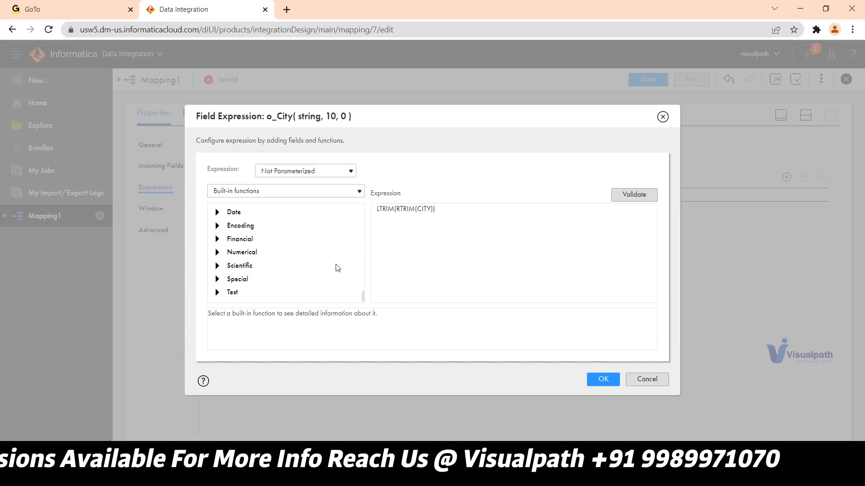
{"action": "left_click", "coordinate": [652, 384]}
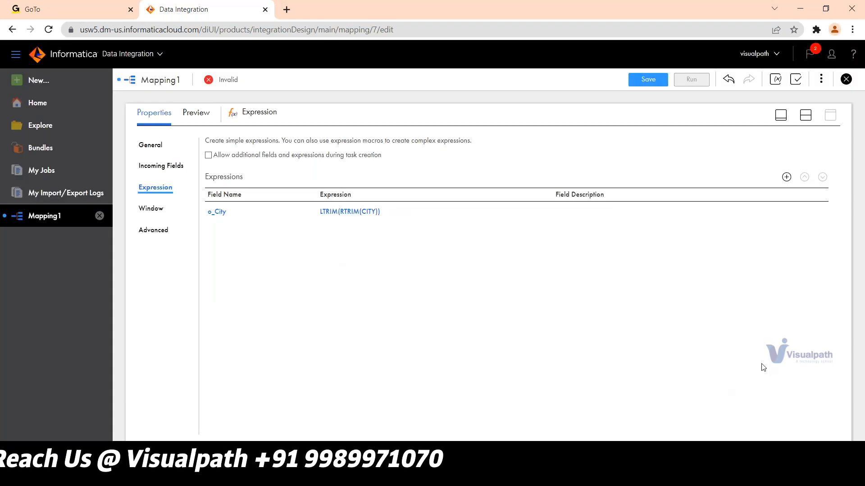
Save the mapping under the name m_Customers_load and validate it.
{"action": "left_click", "coordinate": [806, 116]}
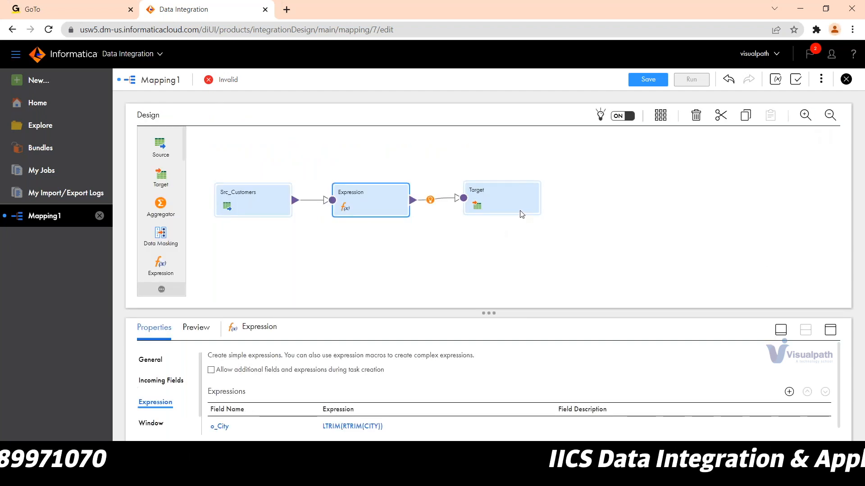
{"action": "left_click", "coordinate": [517, 199]}
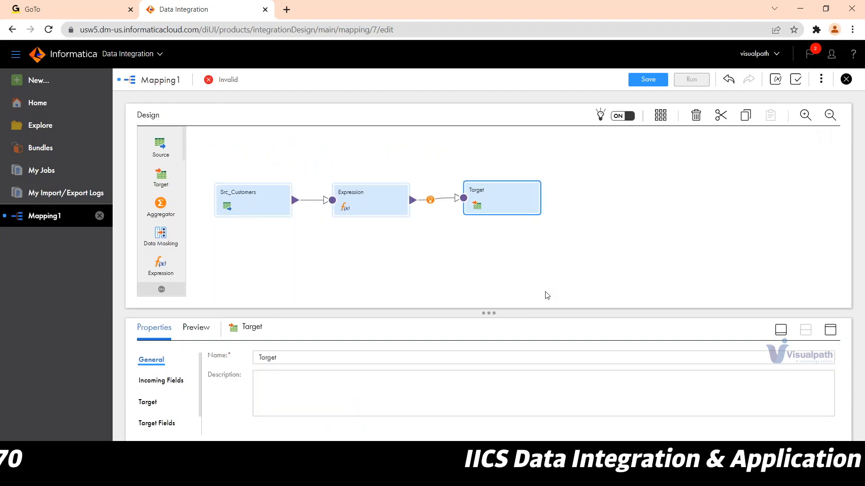
{"action": "left_click", "coordinate": [648, 80]}
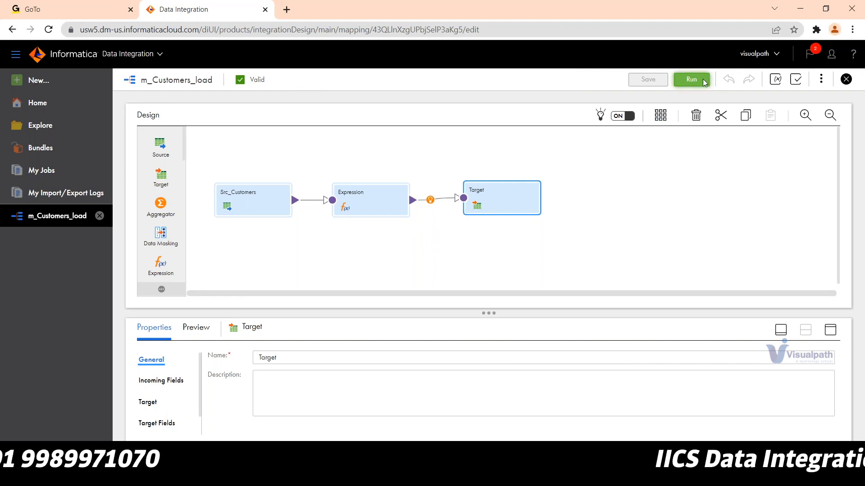
{"action": "left_click", "coordinate": [800, 84]}
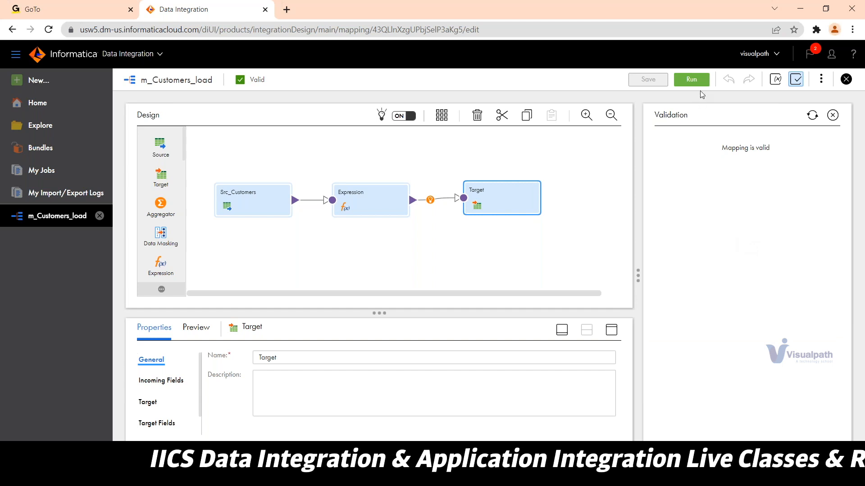
Run the m_Customers_load mapping in the LocalSecureAgent_Windows runtime environment.
{"action": "left_click", "coordinate": [692, 80]}
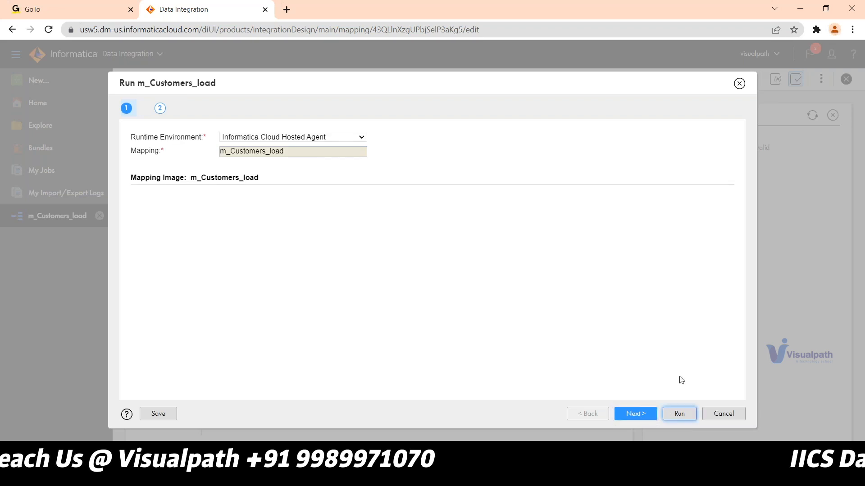
{"action": "left_click", "coordinate": [307, 139]}
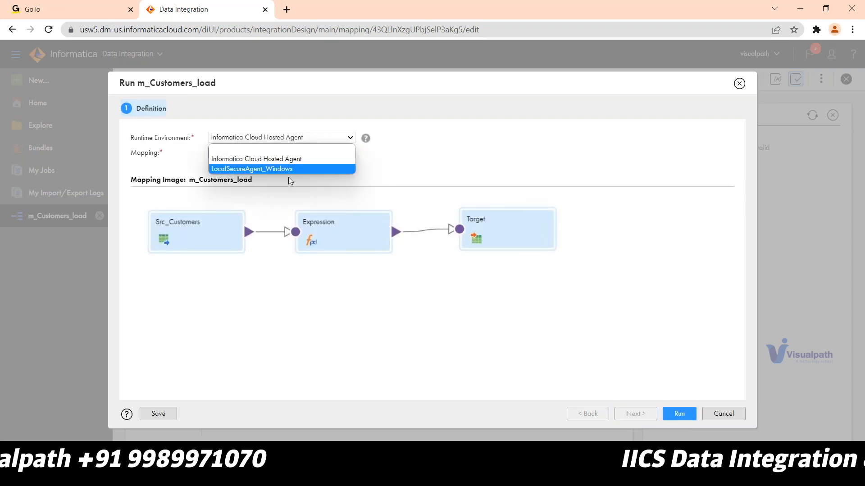
{"action": "left_click", "coordinate": [285, 169]}
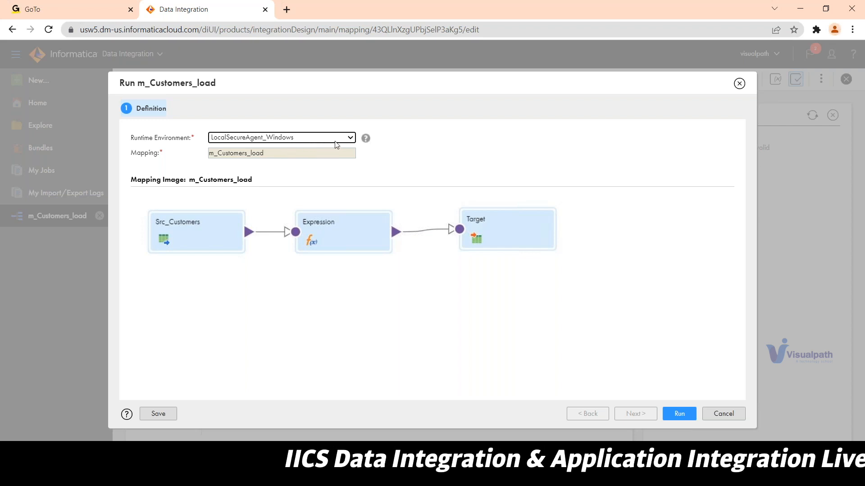
{"action": "left_click", "coordinate": [683, 414]}
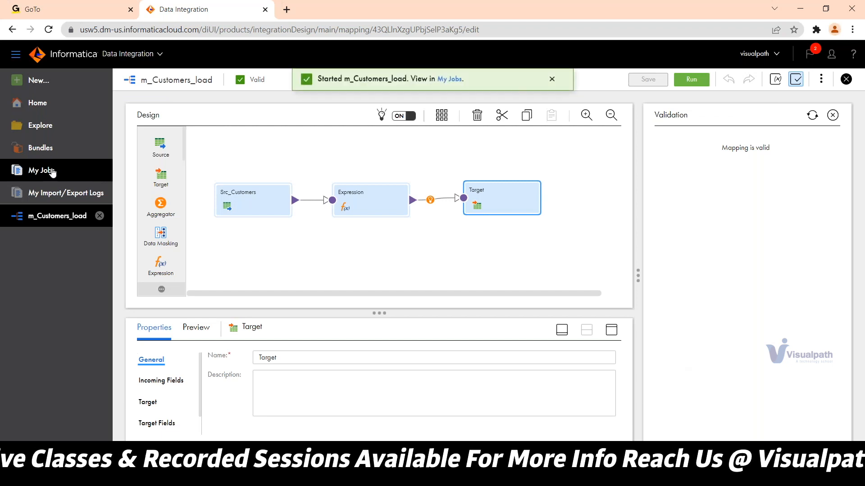
Check the status of the m_Customers_load job in the job list, refreshing it repeatedly.
{"action": "left_click", "coordinate": [50, 172]}
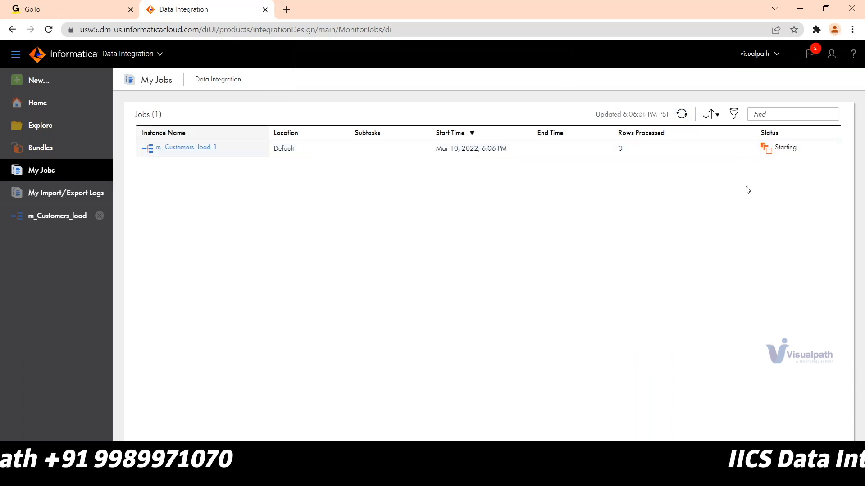
{"action": "left_click", "coordinate": [683, 115]}
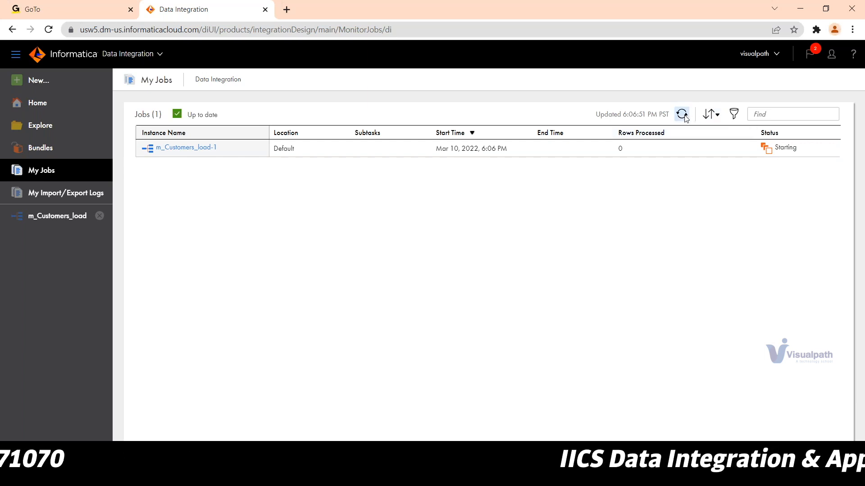
{"action": "left_click", "coordinate": [683, 115]}
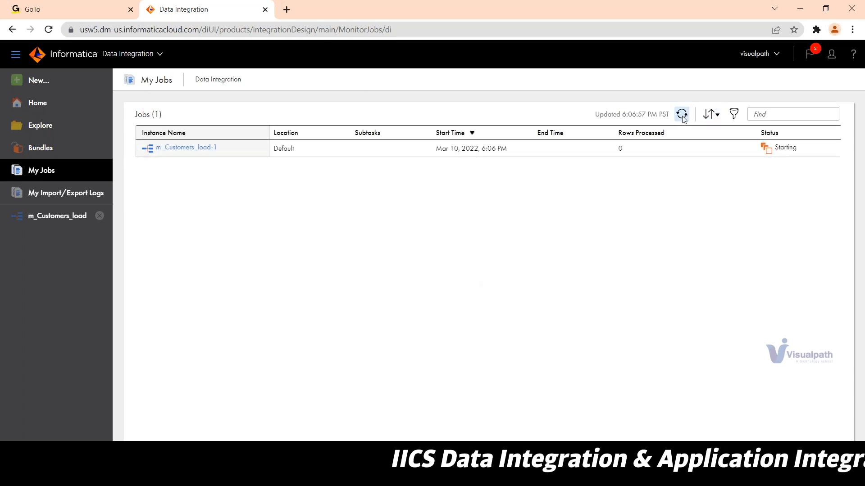
{"action": "left_click", "coordinate": [682, 115]}
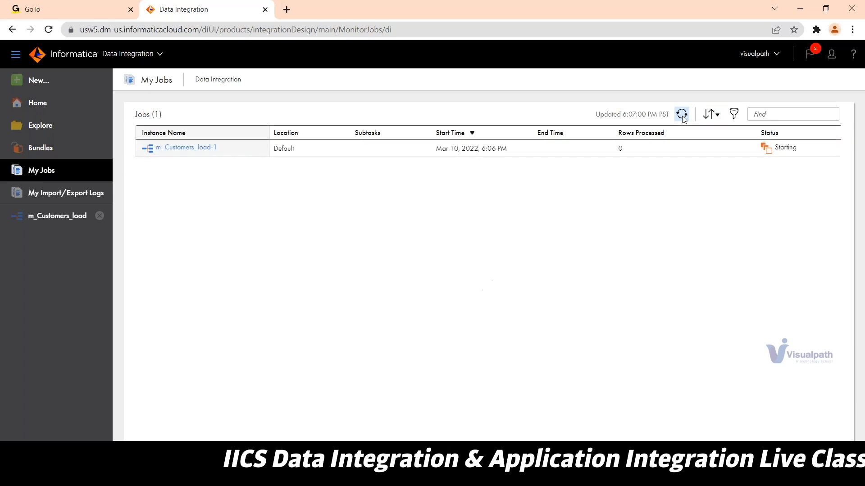
{"action": "left_click", "coordinate": [682, 115]}
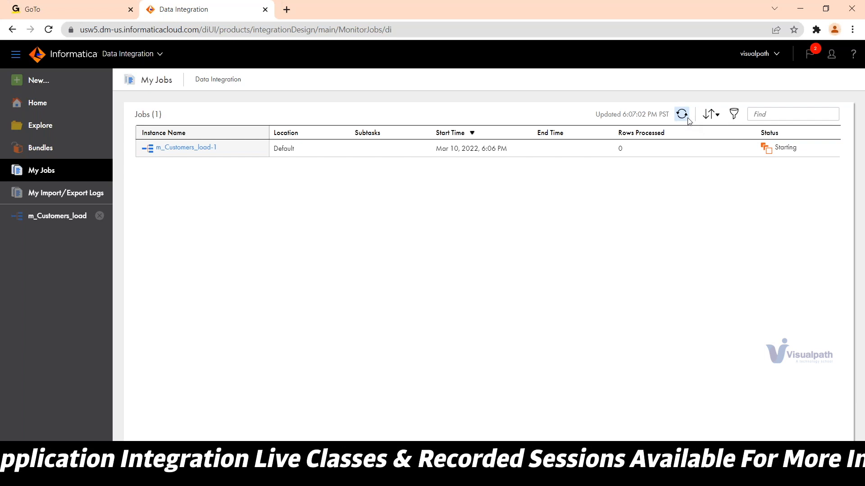
{"action": "left_click", "coordinate": [685, 116]}
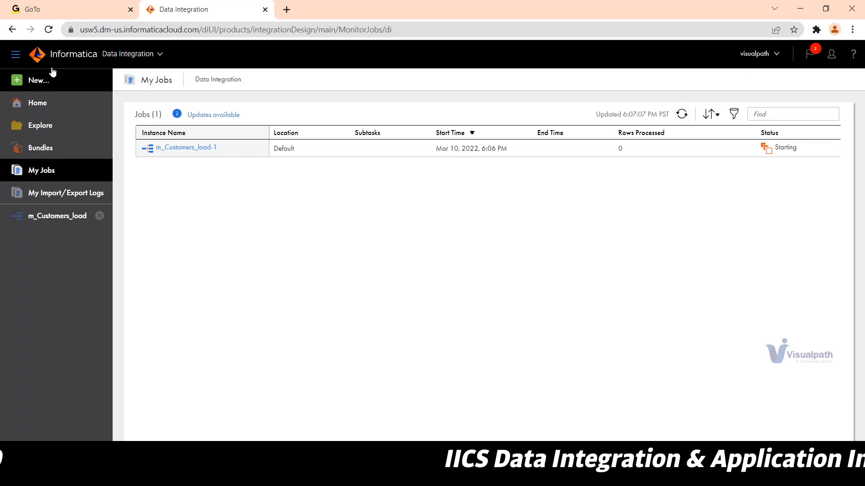
{"action": "left_click", "coordinate": [38, 80]}
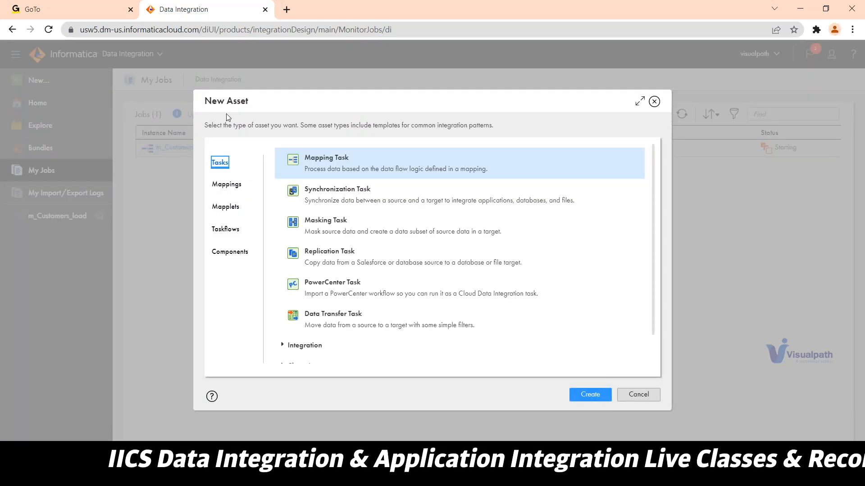
{"action": "left_click", "coordinate": [226, 184]}
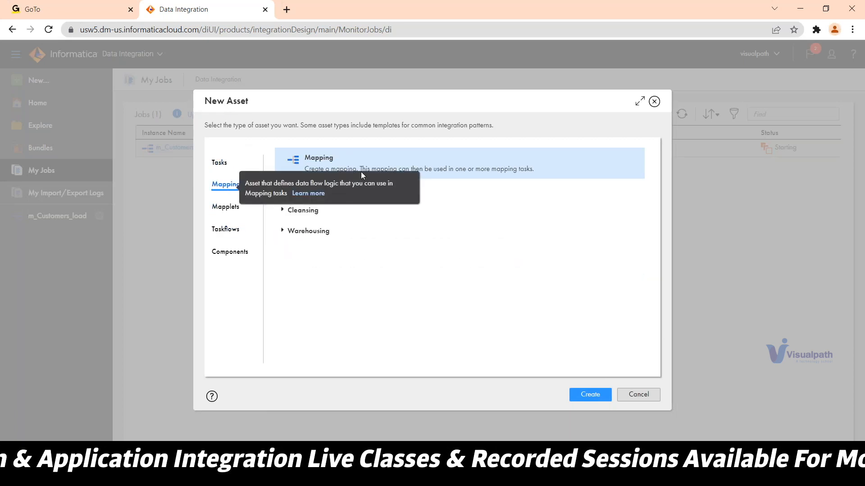
{"action": "left_click", "coordinate": [221, 167]}
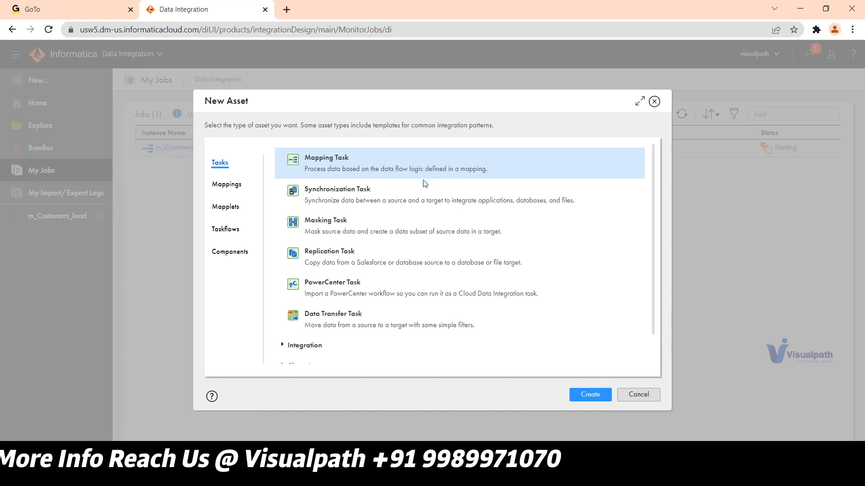
{"action": "left_click", "coordinate": [649, 396]}
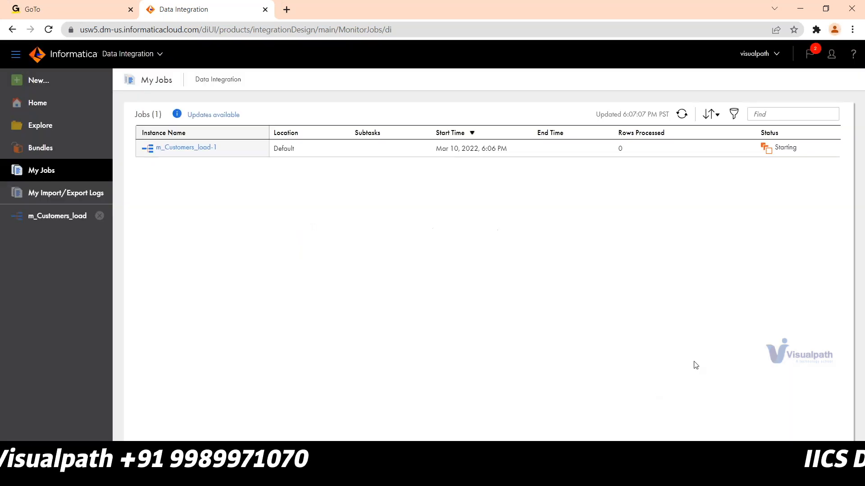
Refresh the job list and open the details of the m_Customers_load-1 job to check its results.
{"action": "left_click", "coordinate": [681, 118]}
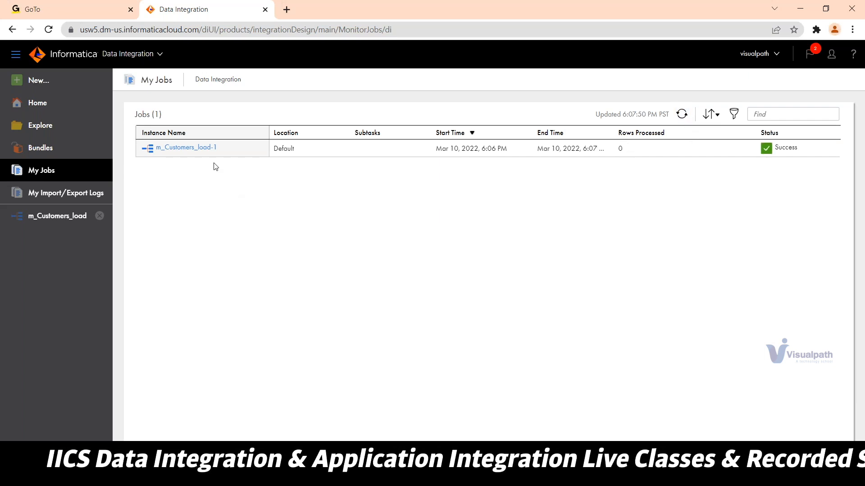
{"action": "left_click", "coordinate": [206, 151]}
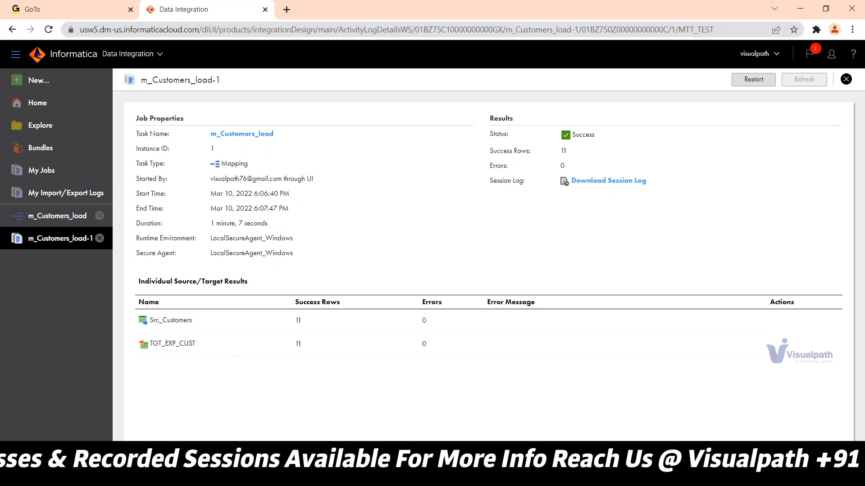
Switch to Oracle SQL Developer and run "select * from tgt_exp_cust" to check the loaded target rows.
{"action": "key", "text": "alt+Tab"}
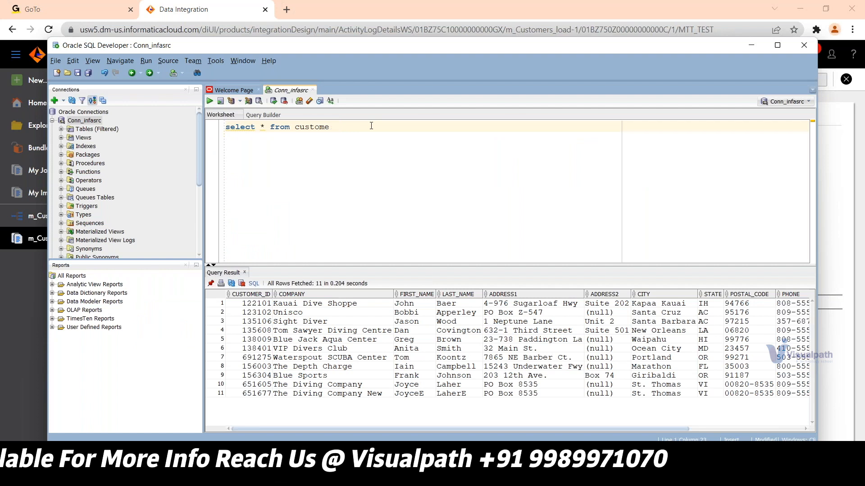
{"action": "key", "text": "BackSpace"}
{"action": "key", "text": "BackSpace"}
{"action": "key", "text": "BackSpace"}
{"action": "key", "text": "BackSpace"}
{"action": "key", "text": "BackSpace"}
{"action": "key", "text": "BackSpace"}
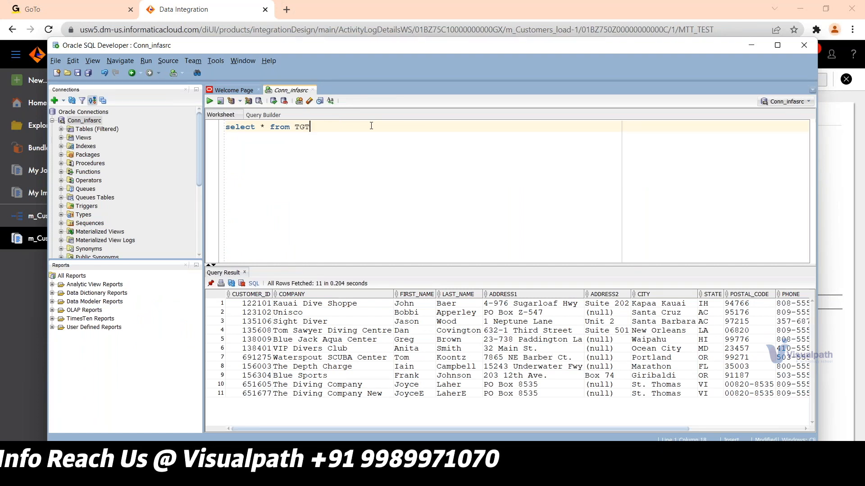
{"action": "type", "text": "_EXP"}
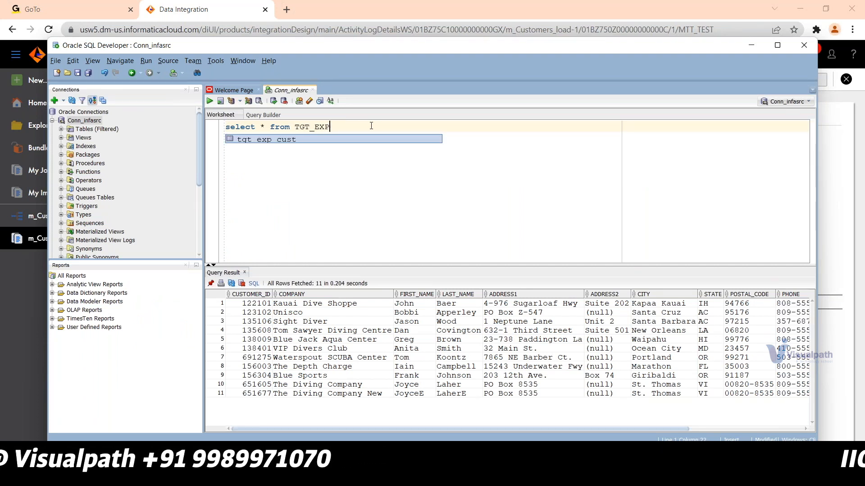
{"action": "double_click", "coordinate": [276, 140]}
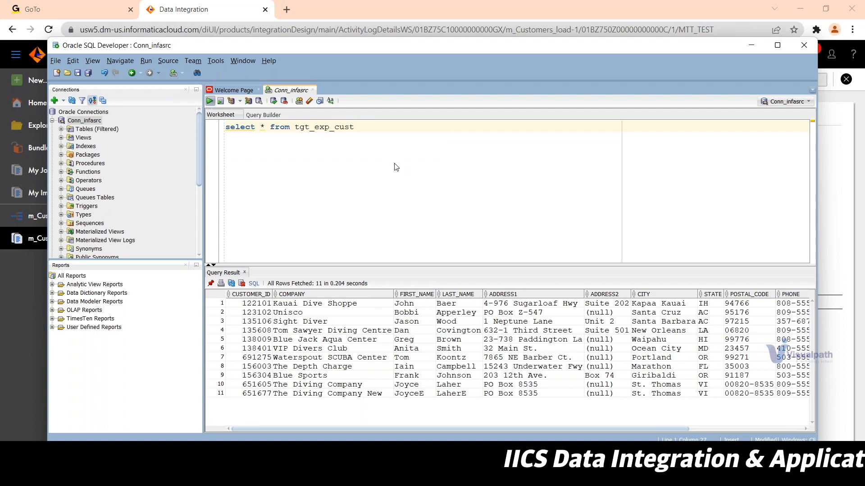
{"action": "key", "text": "ctrl+Return"}
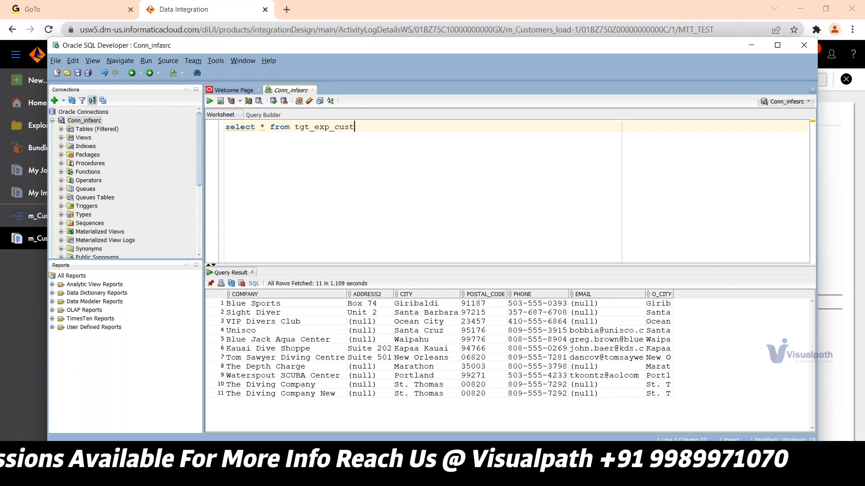
{"action": "left_click", "coordinate": [432, 392]}
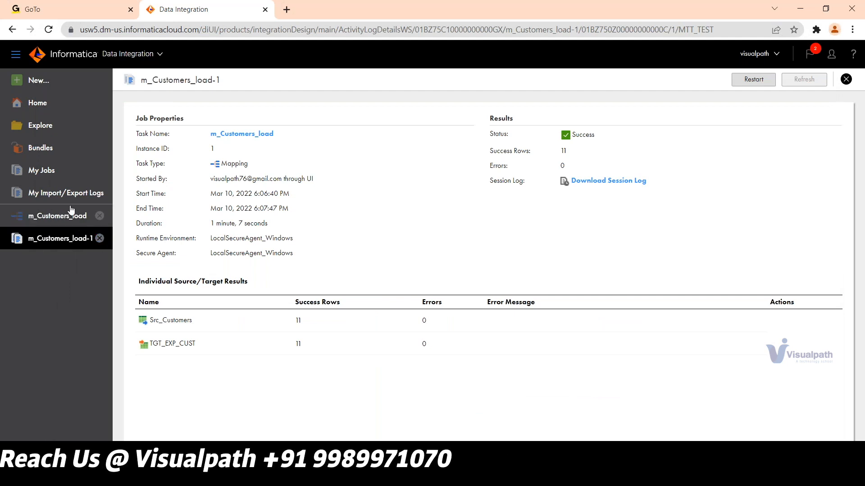
Switch back to Informatica Data Integration and compare the contents of Training\IICS_Training with the location set for the m_Customers_load mapping.
{"action": "left_click", "coordinate": [40, 125]}
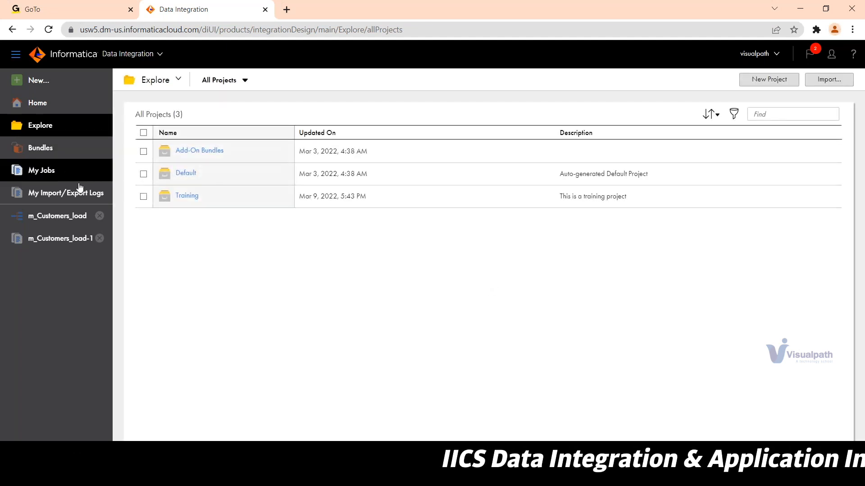
{"action": "left_click", "coordinate": [186, 196]}
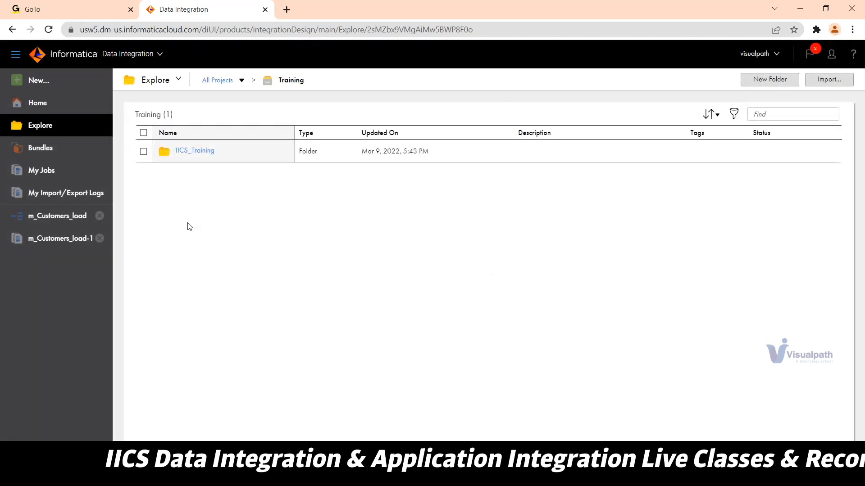
{"action": "left_click", "coordinate": [196, 158]}
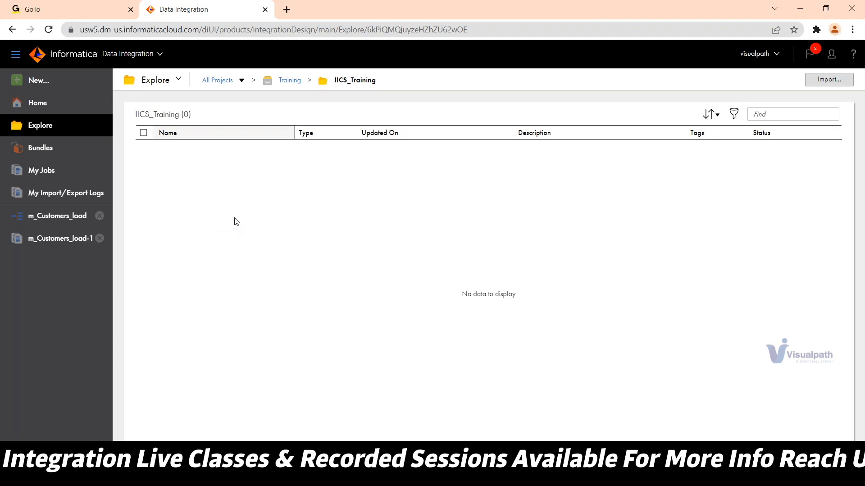
{"action": "left_click", "coordinate": [61, 221]}
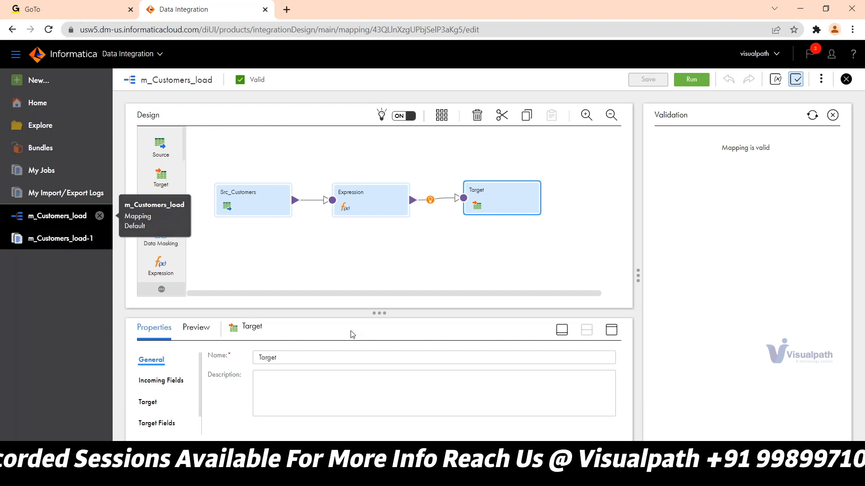
{"action": "left_click", "coordinate": [227, 254]}
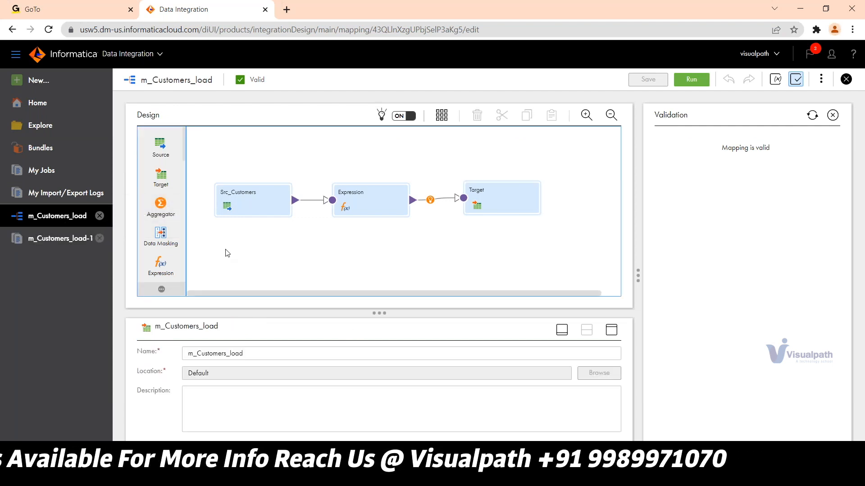
Move the m_Customers_load mapping from the Default project to the IICS_Training folder in the Training project.
{"action": "left_click", "coordinate": [66, 134]}
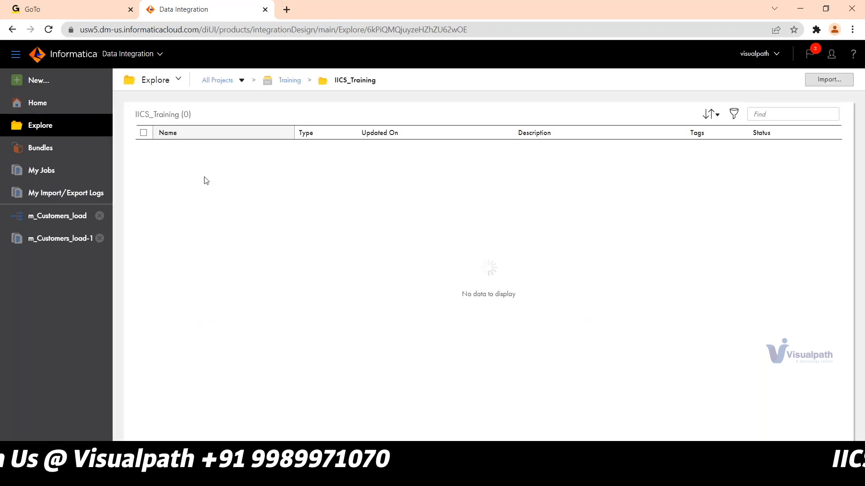
{"action": "left_click", "coordinate": [218, 83]}
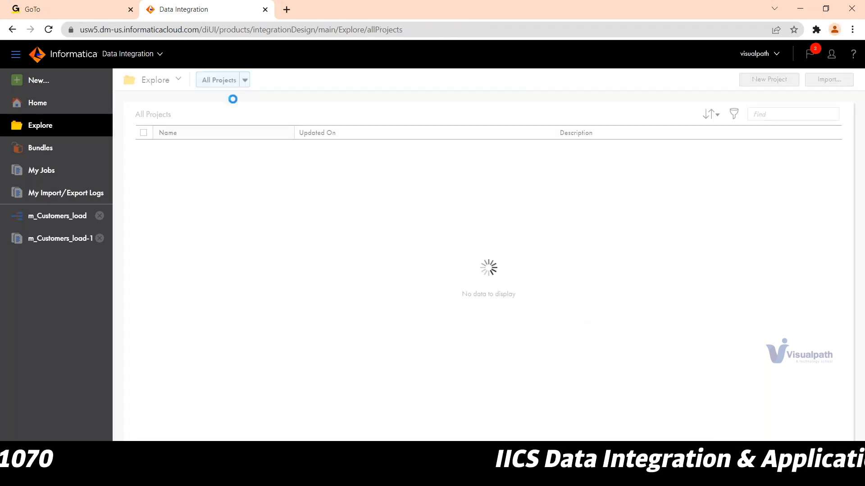
{"action": "left_click", "coordinate": [185, 175]}
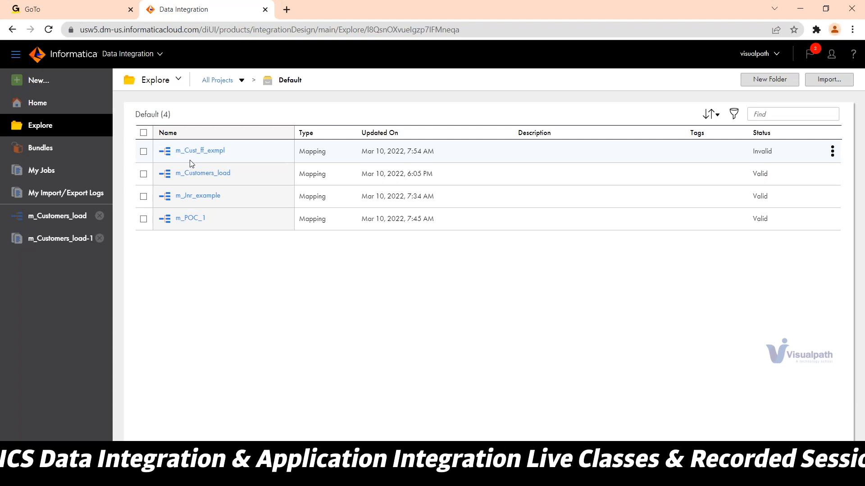
{"action": "left_click", "coordinate": [143, 174]}
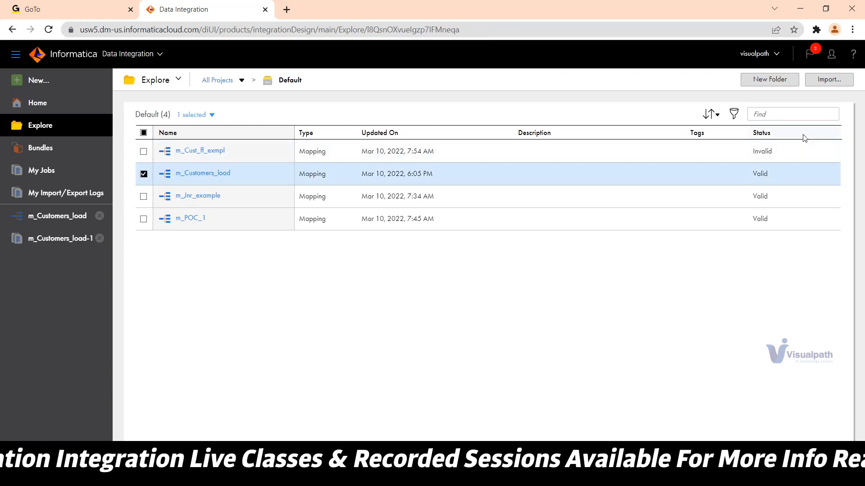
{"action": "left_click", "coordinate": [832, 177]}
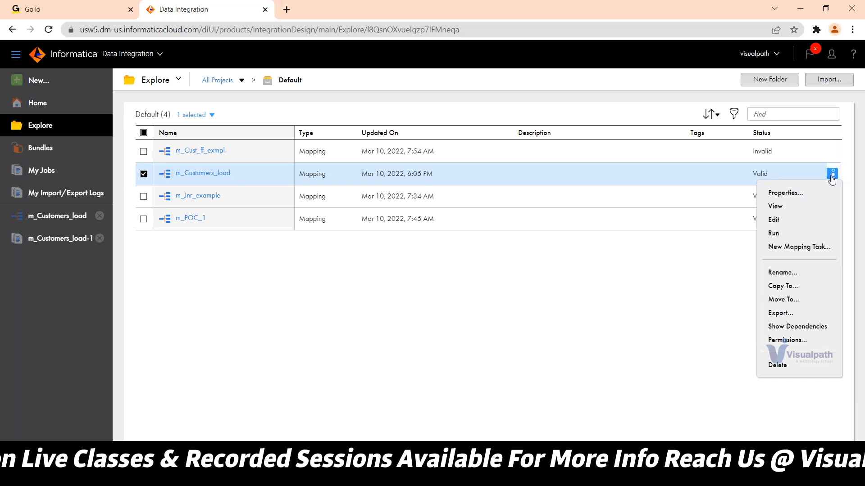
{"action": "left_click", "coordinate": [783, 299]}
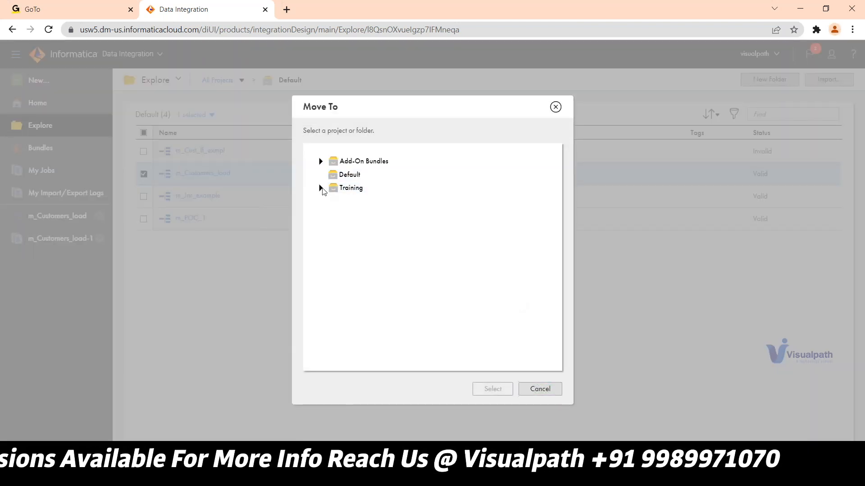
{"action": "left_click", "coordinate": [321, 188]}
{"action": "left_click", "coordinate": [363, 201]}
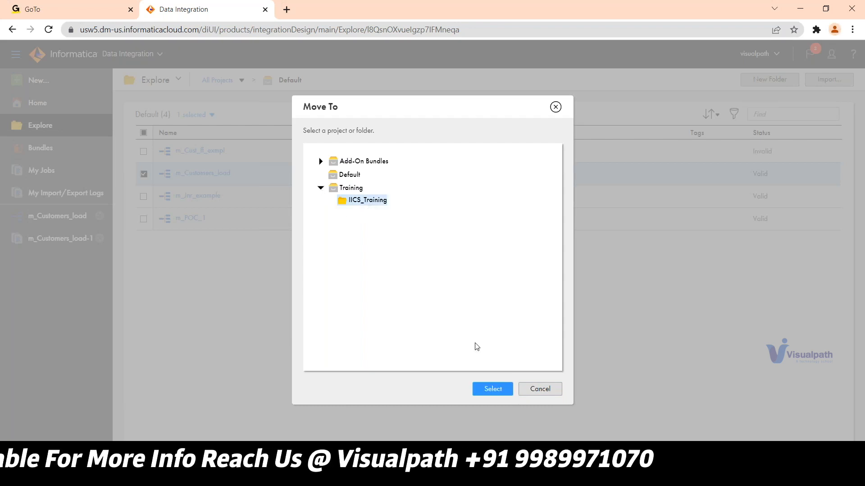
{"action": "left_click", "coordinate": [492, 390]}
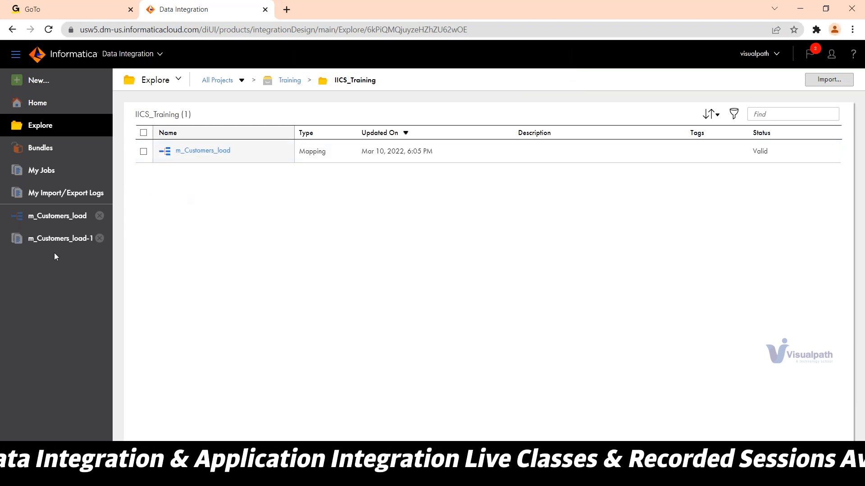
Reopen m_Customers_load from the IICS_Training folder with the job details and validation results closed, and copy the mapping's name.
{"action": "left_click", "coordinate": [99, 238]}
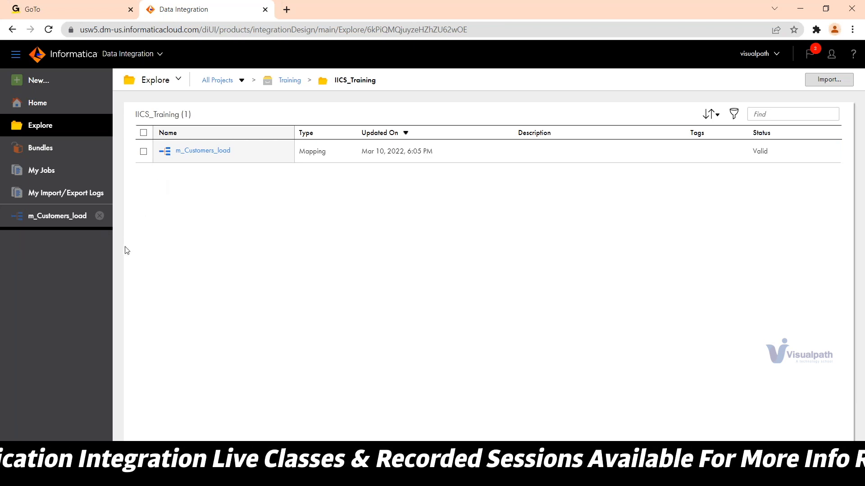
{"action": "left_click", "coordinate": [209, 155]}
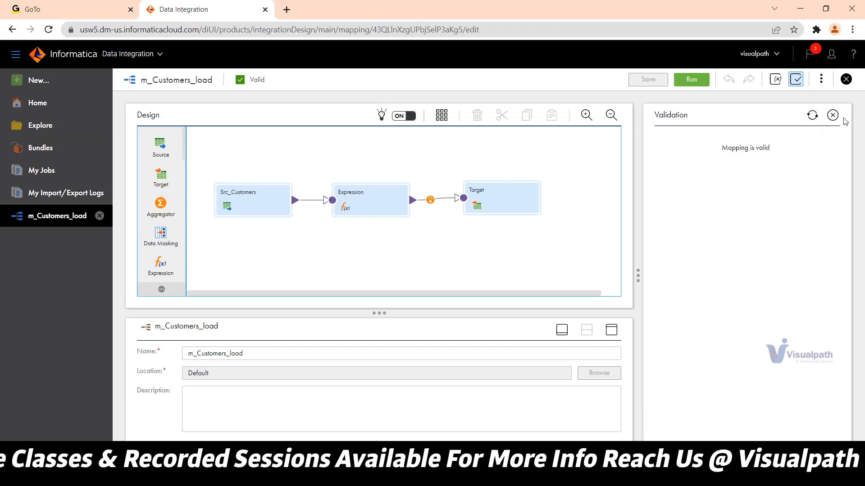
{"action": "left_click", "coordinate": [834, 116]}
{"action": "double_click", "coordinate": [248, 354]}
{"action": "key", "text": "ctrl+c"}
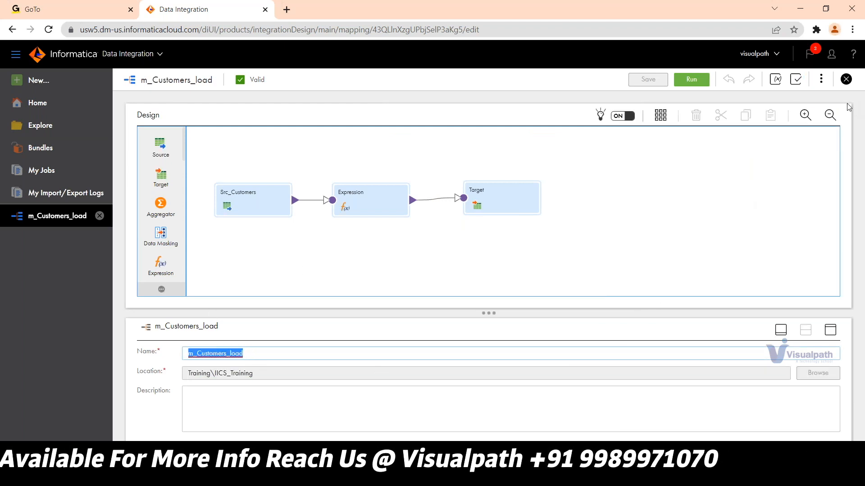
Define a new mapping task for m_Customers_load named mt_m_Customers_load, using the LocalSecureAgent_Windows runtime environment.
{"action": "left_click", "coordinate": [823, 81]}
{"action": "left_click", "coordinate": [823, 80]}
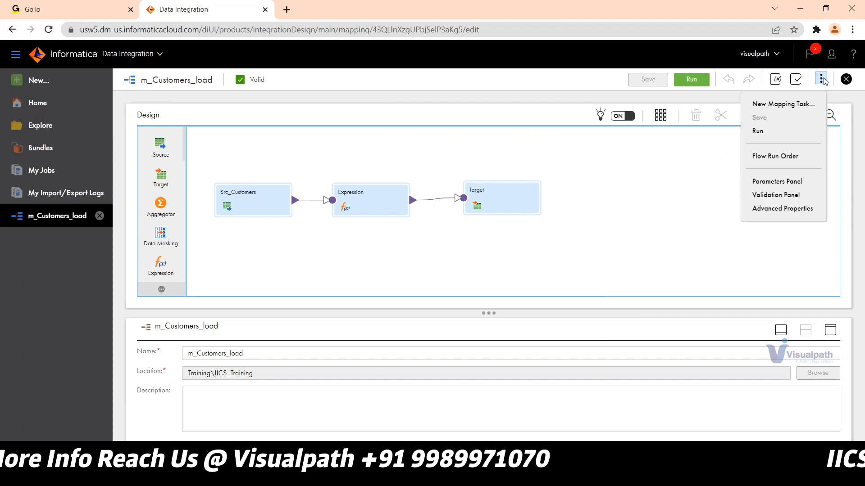
{"action": "left_click", "coordinate": [794, 104]}
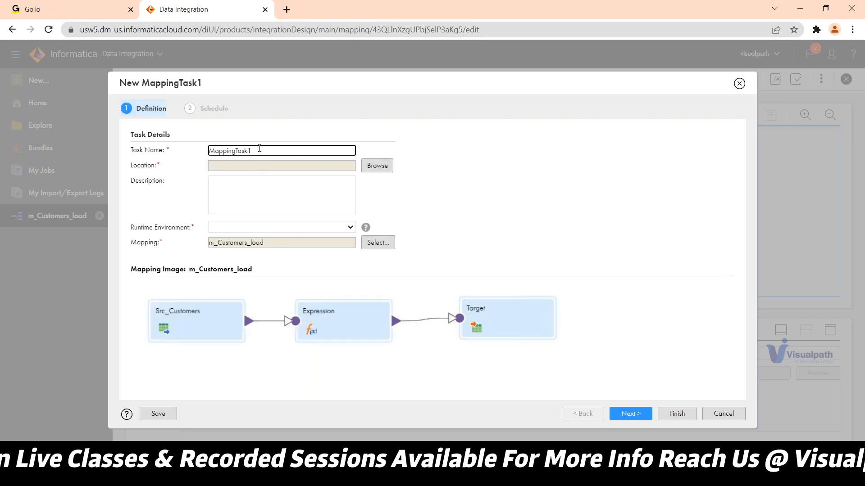
{"action": "double_click", "coordinate": [259, 150]}
{"action": "type", "text": "MT"}
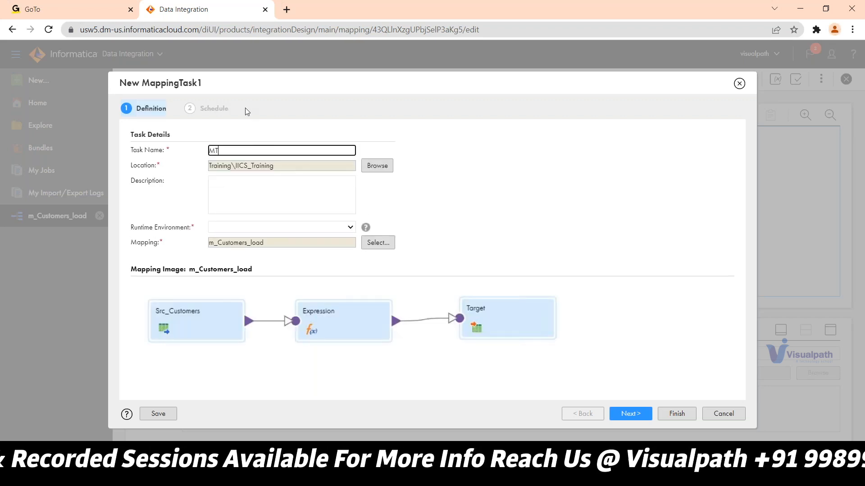
{"action": "type", "text": "_"}
{"action": "key", "text": "BackSpace"}
{"action": "key", "text": "BackSpace"}
{"action": "key", "text": "BackSpace"}
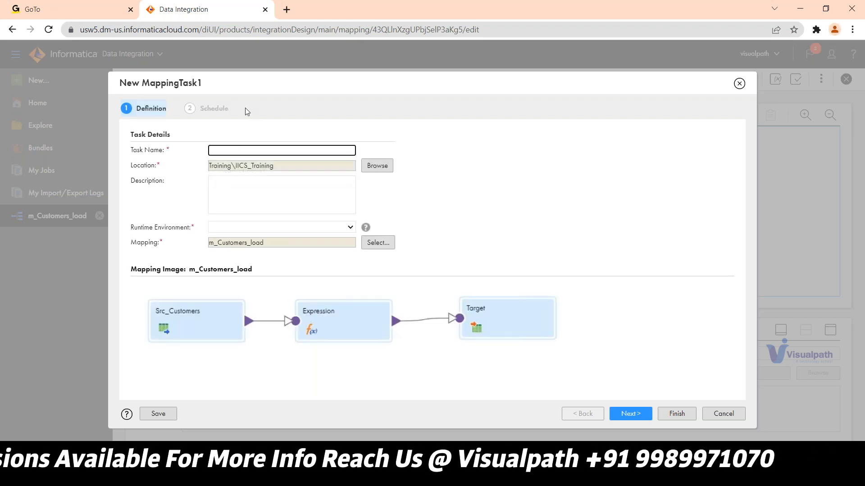
{"action": "type", "text": "mt"}
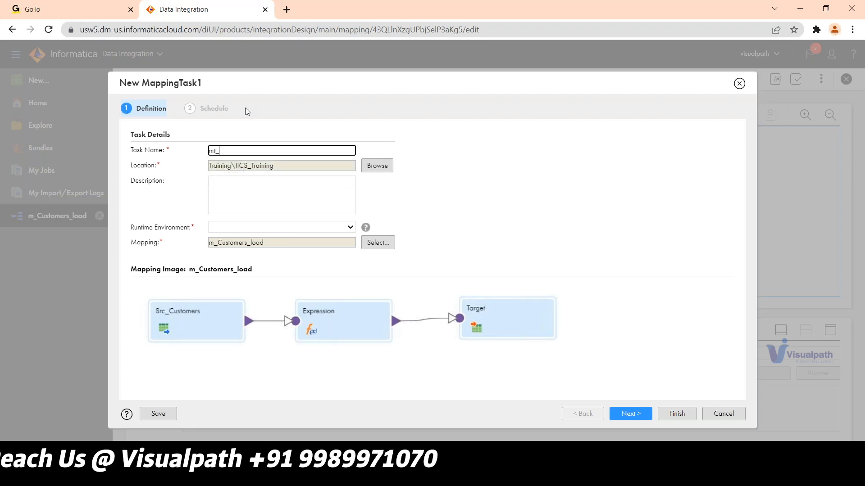
{"action": "type", "text": "_"}
{"action": "key", "text": "ctrl+v"}
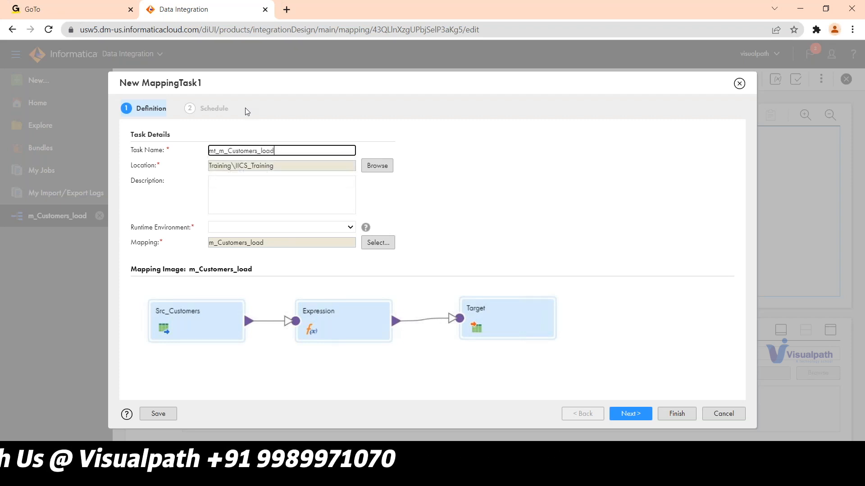
{"action": "left_click", "coordinate": [292, 232]}
{"action": "left_click", "coordinate": [279, 258]}
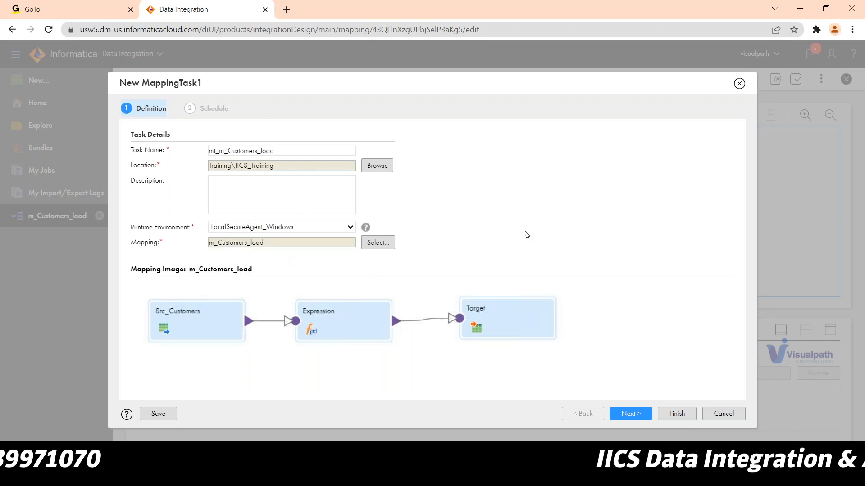
Continue from the mapping task's definition to its schedule settings.
{"action": "left_click", "coordinate": [632, 412]}
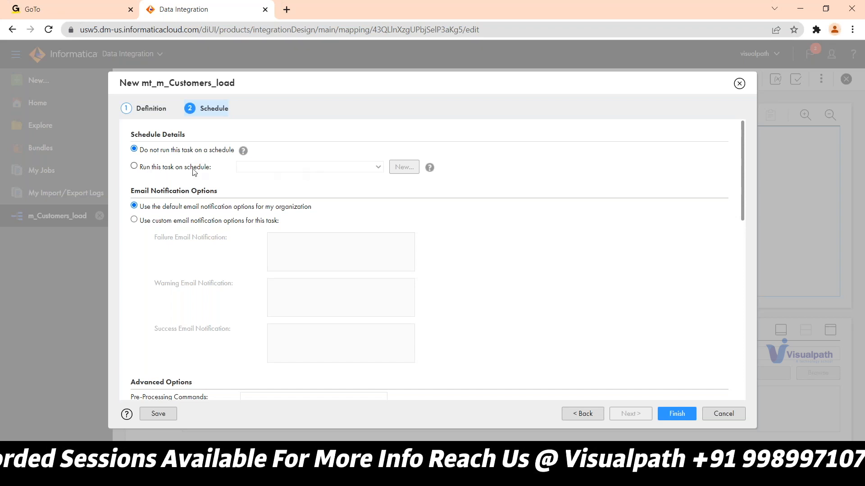
Try custom email notification options for the task, entering a success notification address and clearing it again.
{"action": "left_click", "coordinate": [134, 220]}
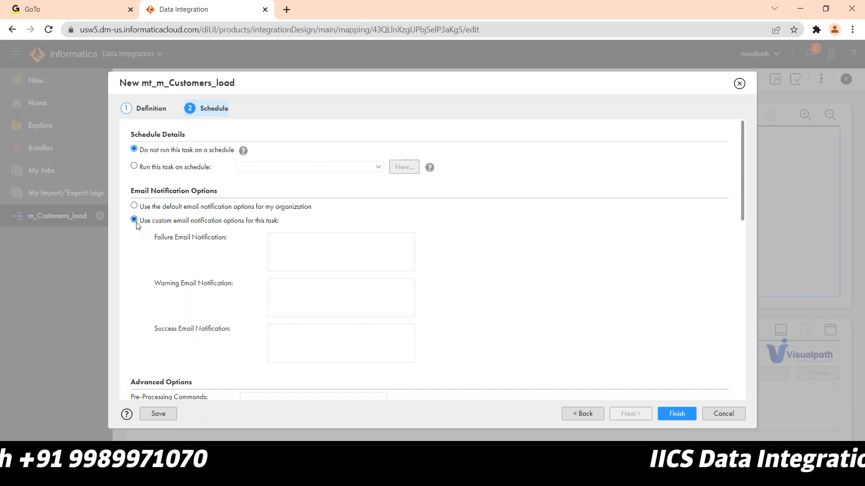
{"action": "left_click", "coordinate": [304, 338]}
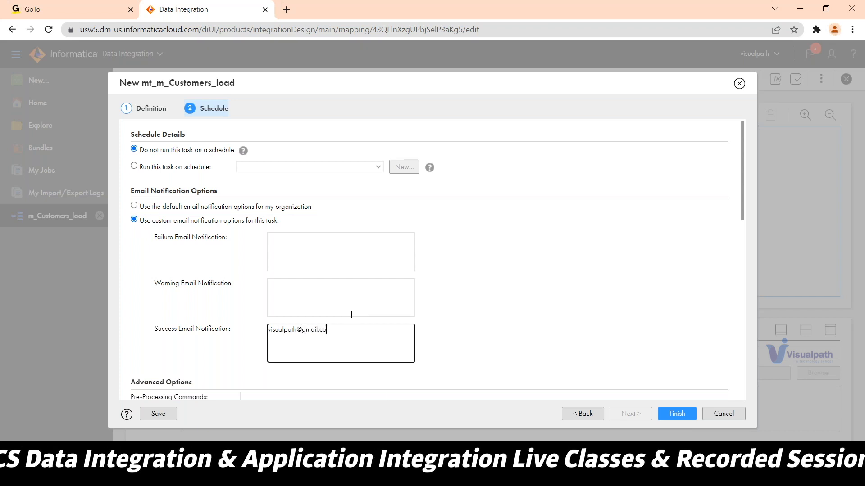
{"action": "key", "text": "BackSpace"}
{"action": "key", "text": "BackSpace"}
{"action": "key", "text": "BackSpace"}
{"action": "key", "text": "BackSpace"}
{"action": "key", "text": "BackSpace"}
{"action": "key", "text": "BackSpace"}
{"action": "key", "text": "BackSpace"}
{"action": "key", "text": "BackSpace"}
{"action": "key", "text": "BackSpace"}
{"action": "key", "text": "BackSpace"}
{"action": "key", "text": "BackSpace"}
{"action": "key", "text": "BackSpace"}
{"action": "key", "text": "BackSpace"}
{"action": "key", "text": "BackSpace"}
{"action": "key", "text": "BackSpace"}
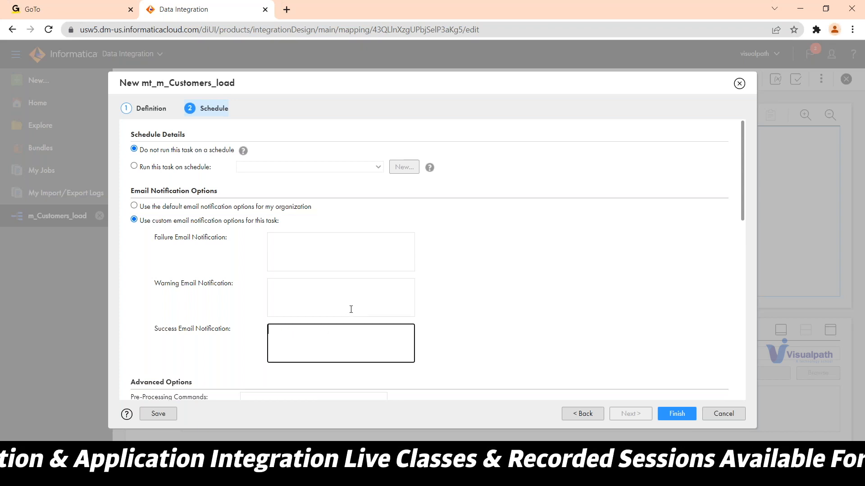
Examine the task's pre- and post-processing commands, parameter file location, execution mode and pushdown optimization settings.
{"action": "scroll", "coordinate": [504, 299], "scroll_direction": "down", "scroll_amount": 4}
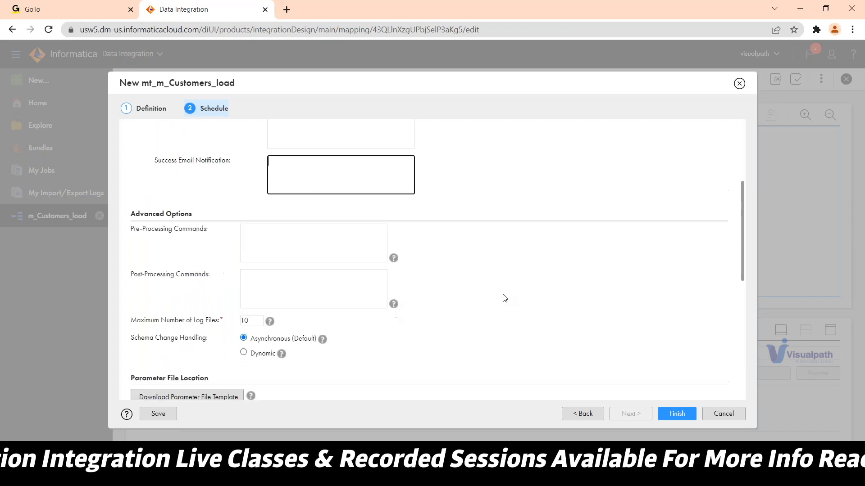
{"action": "left_click", "coordinate": [293, 242]}
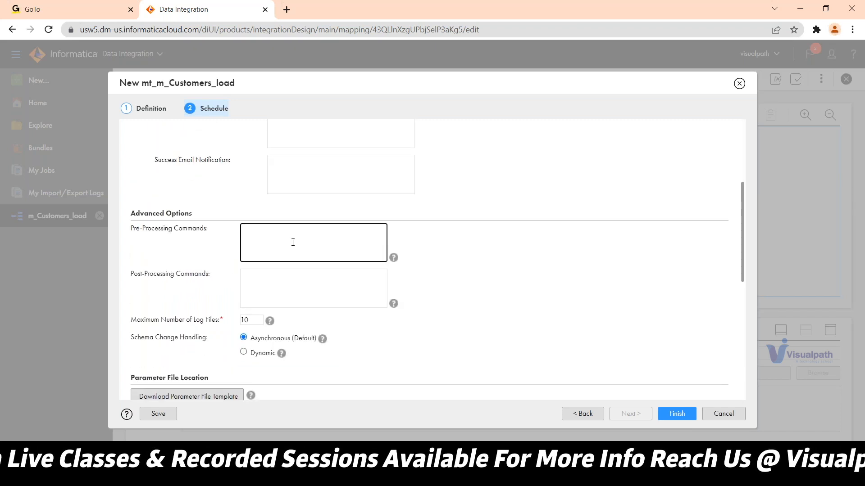
{"action": "left_click", "coordinate": [290, 282]}
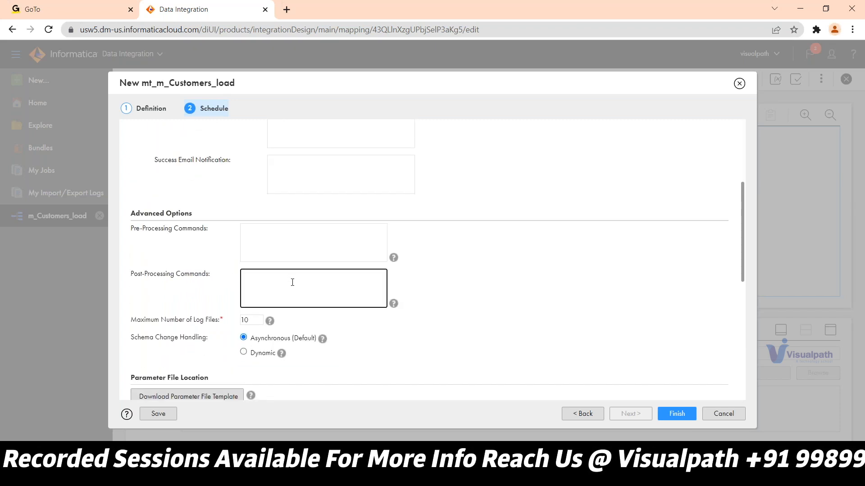
{"action": "scroll", "coordinate": [292, 283], "scroll_direction": "down", "scroll_amount": 3}
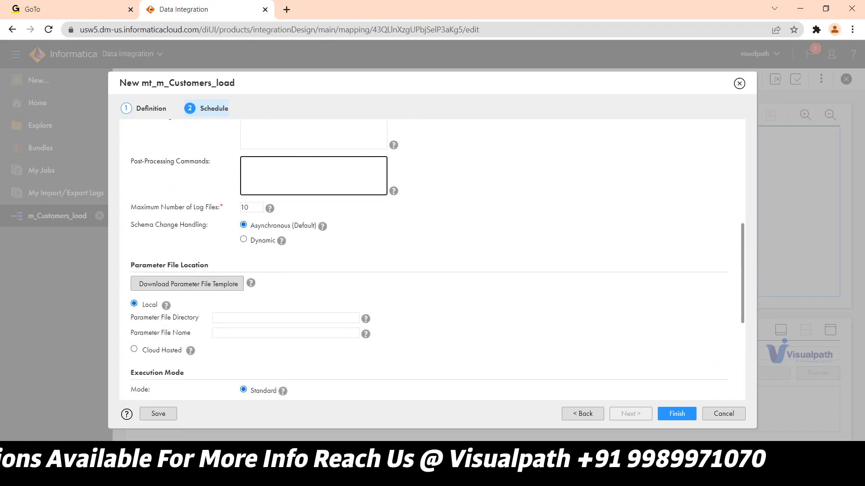
{"action": "scroll", "coordinate": [432, 259], "scroll_direction": "down", "scroll_amount": 2}
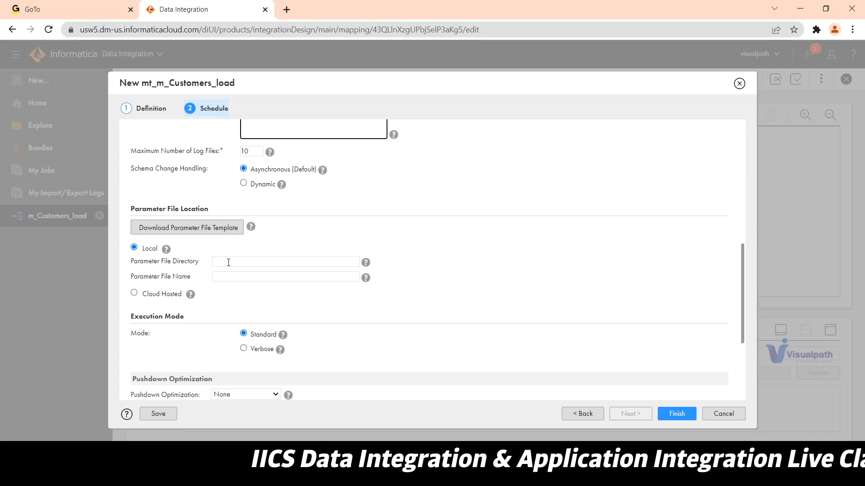
{"action": "scroll", "coordinate": [276, 321], "scroll_direction": "down", "scroll_amount": 2}
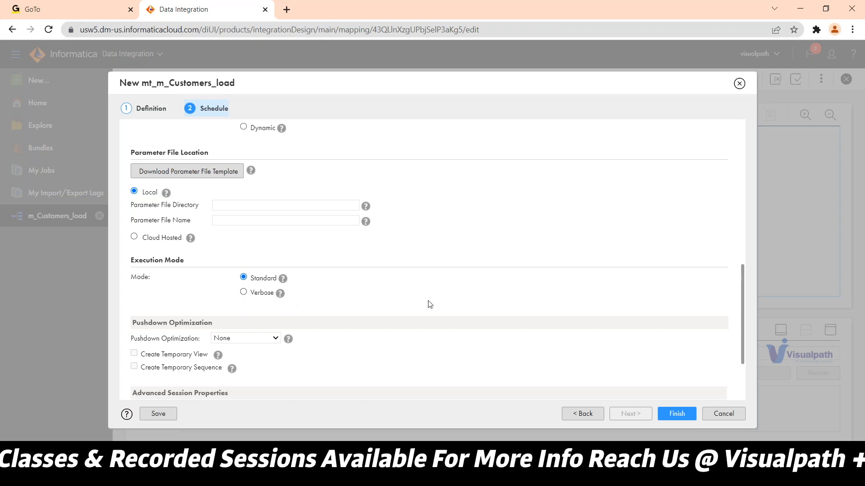
{"action": "scroll", "coordinate": [429, 305], "scroll_direction": "down", "scroll_amount": 3}
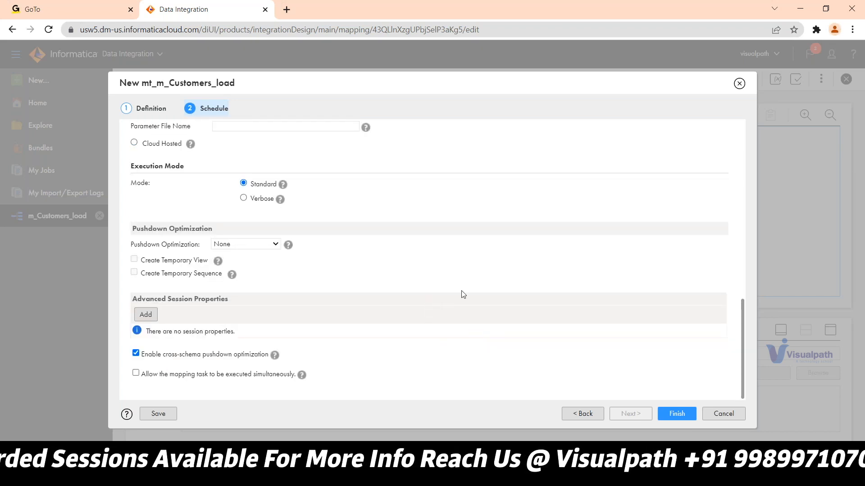
Add an advanced session property row and review the available session property names without choosing one.
{"action": "left_click", "coordinate": [146, 314]}
{"action": "left_click", "coordinate": [299, 337]}
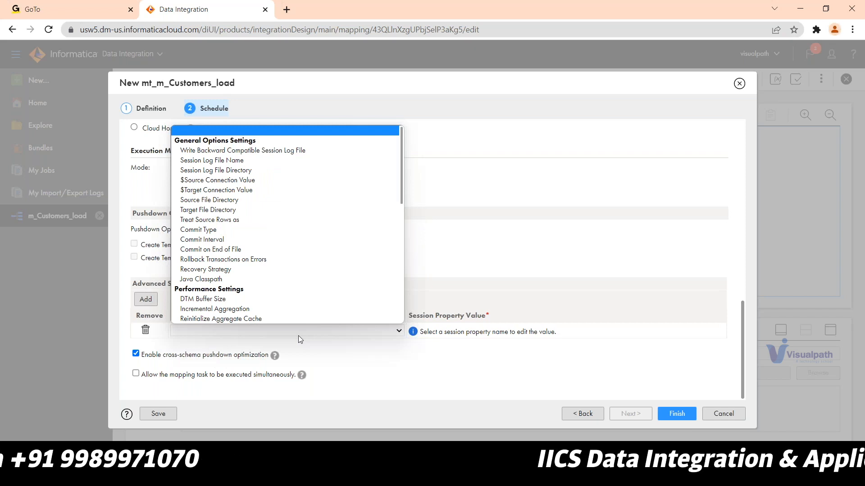
{"action": "scroll", "coordinate": [322, 288], "scroll_direction": "down", "scroll_amount": 5}
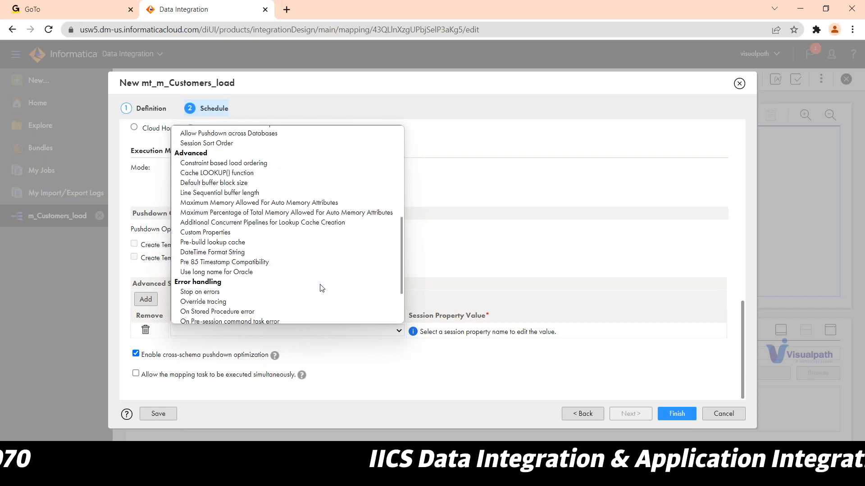
{"action": "scroll", "coordinate": [321, 289], "scroll_direction": "down", "scroll_amount": 2}
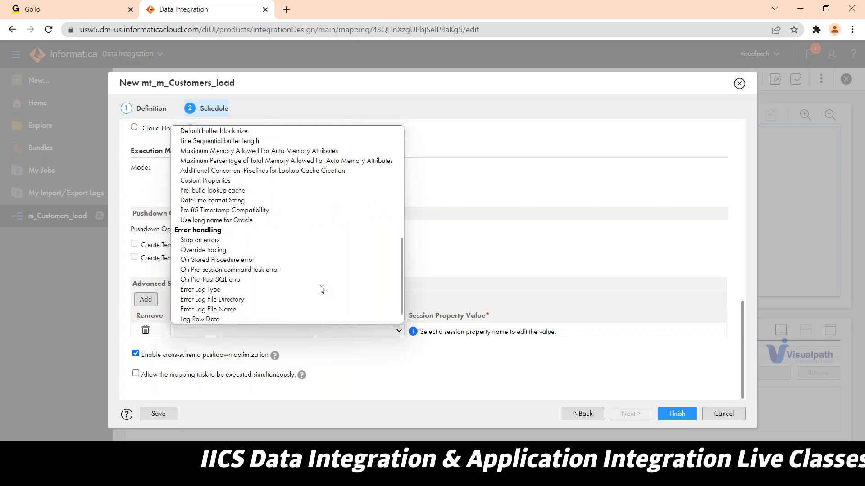
{"action": "scroll", "coordinate": [322, 291], "scroll_direction": "up", "scroll_amount": 6}
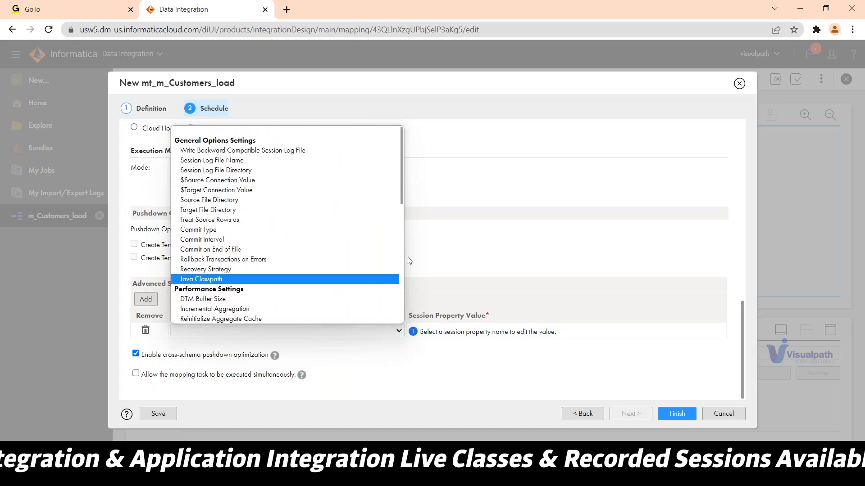
{"action": "left_click", "coordinate": [554, 194]}
{"action": "scroll", "coordinate": [397, 261], "scroll_direction": "up", "scroll_amount": 1}
{"action": "scroll", "coordinate": [397, 261], "scroll_direction": "up", "scroll_amount": 10}
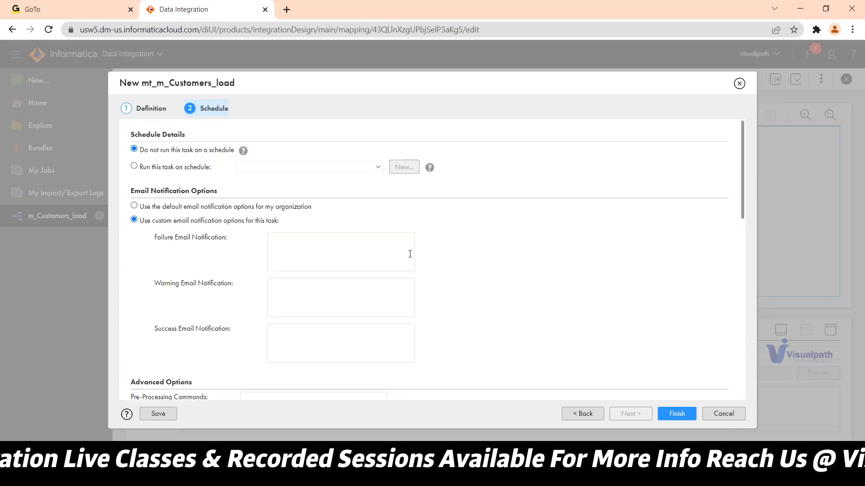
Set the task to use the organization's default email notification options and finish creating the mapping task.
{"action": "left_click", "coordinate": [676, 413]}
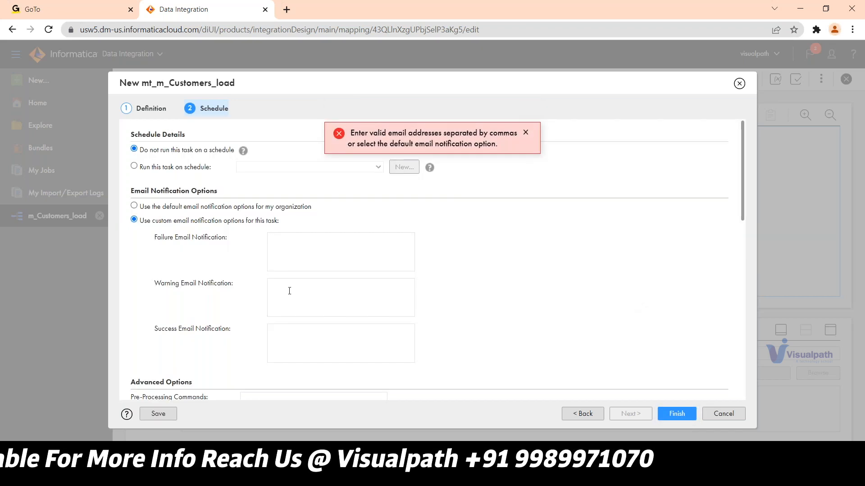
{"action": "left_click", "coordinate": [354, 338]}
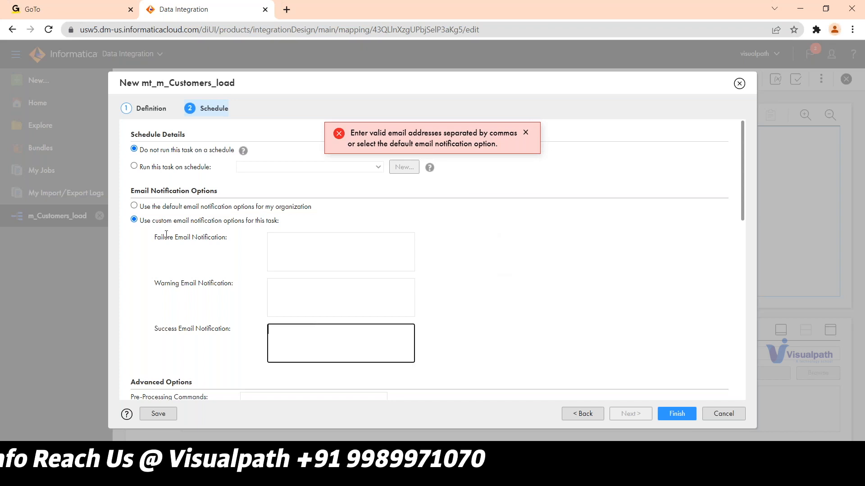
{"action": "left_click", "coordinate": [134, 206]}
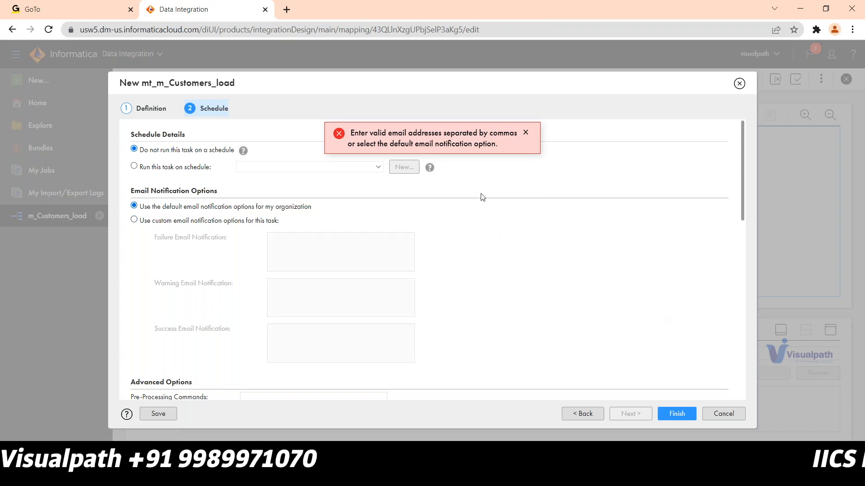
{"action": "left_click", "coordinate": [525, 132]}
{"action": "scroll", "coordinate": [575, 297], "scroll_direction": "down", "scroll_amount": 2}
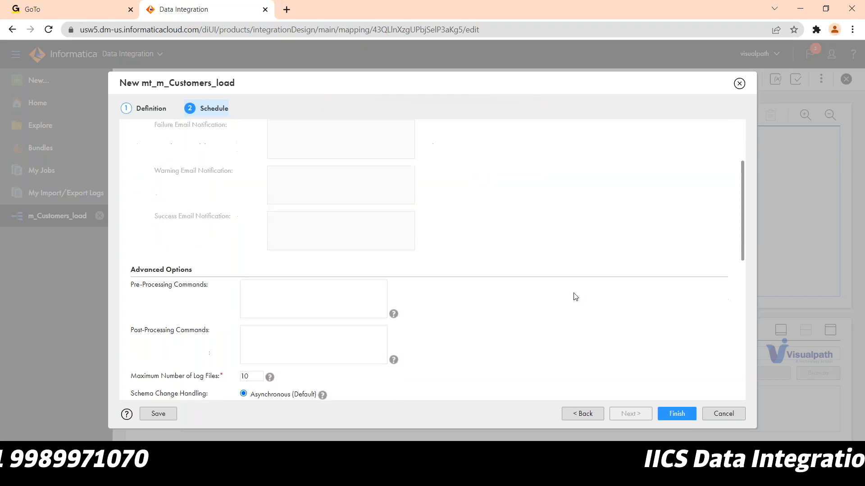
{"action": "left_click", "coordinate": [682, 413]}
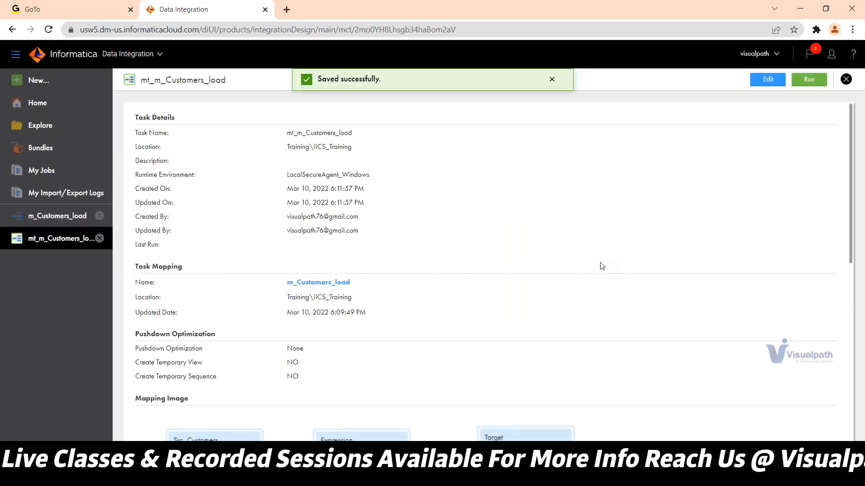
Review the saved mapping task's details, mapping image, input parameters, schedule and notification settings.
{"action": "scroll", "coordinate": [601, 268], "scroll_direction": "down", "scroll_amount": 5}
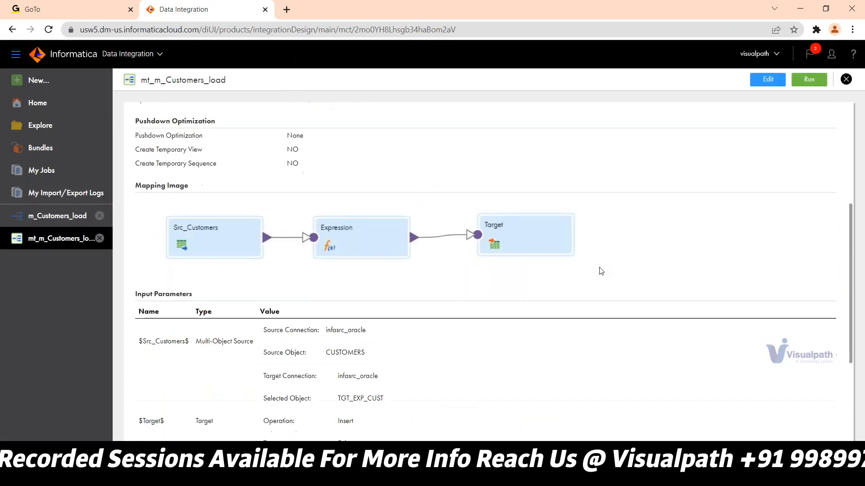
{"action": "scroll", "coordinate": [602, 271], "scroll_direction": "down", "scroll_amount": 4}
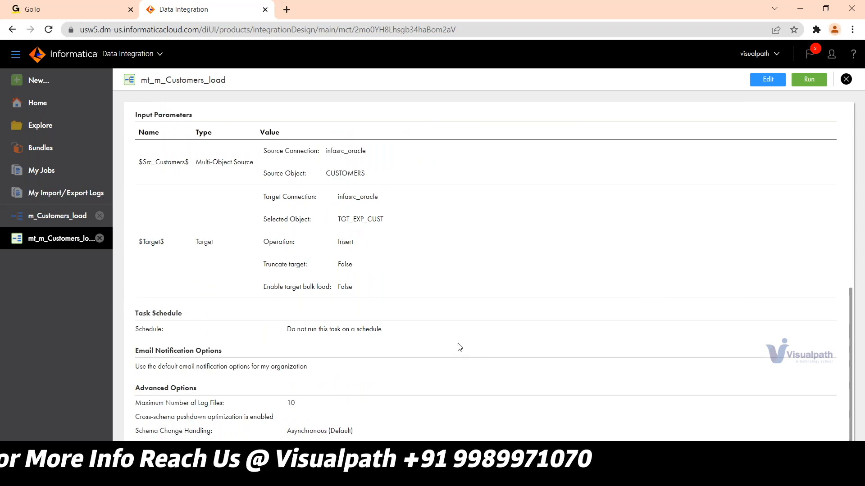
{"action": "scroll", "coordinate": [464, 343], "scroll_direction": "up", "scroll_amount": 4}
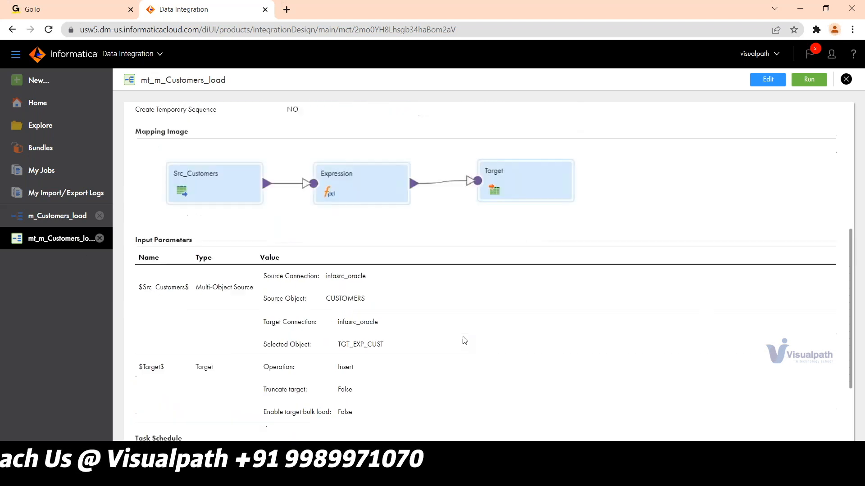
{"action": "scroll", "coordinate": [465, 341], "scroll_direction": "up", "scroll_amount": 5}
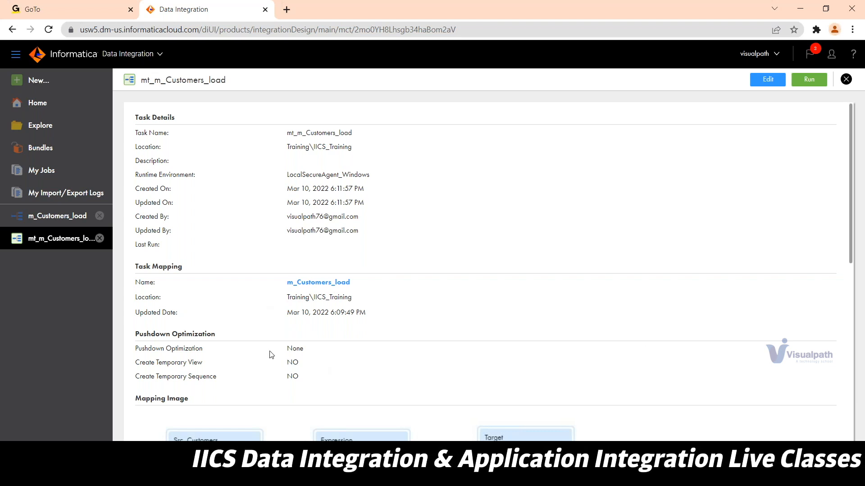
{"action": "scroll", "coordinate": [423, 377], "scroll_direction": "down", "scroll_amount": 1}
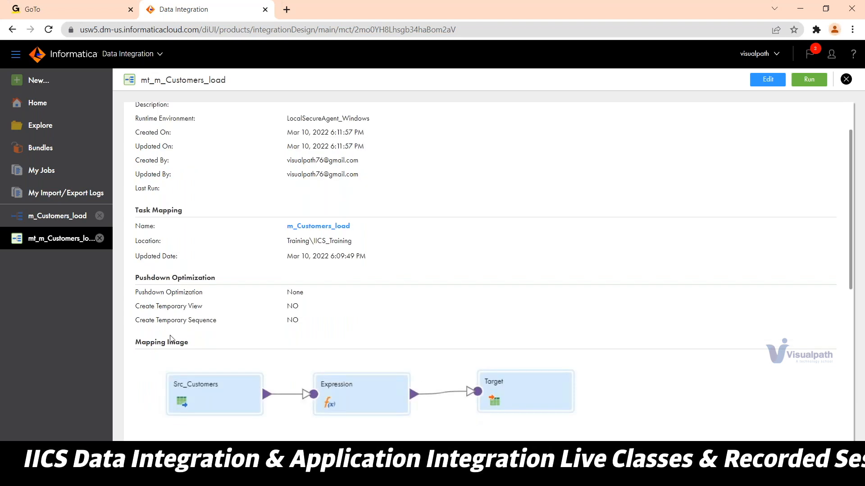
{"action": "scroll", "coordinate": [247, 323], "scroll_direction": "down", "scroll_amount": 4}
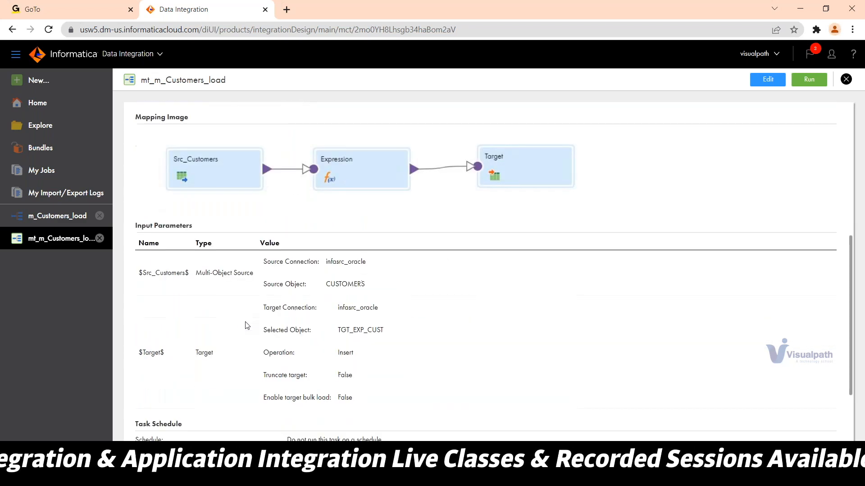
{"action": "scroll", "coordinate": [253, 328], "scroll_direction": "down", "scroll_amount": 2}
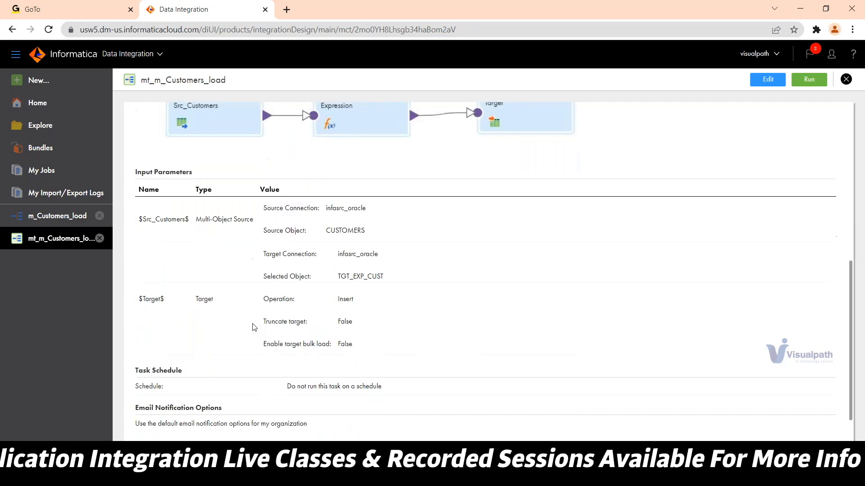
{"action": "scroll", "coordinate": [469, 345], "scroll_direction": "up", "scroll_amount": 8}
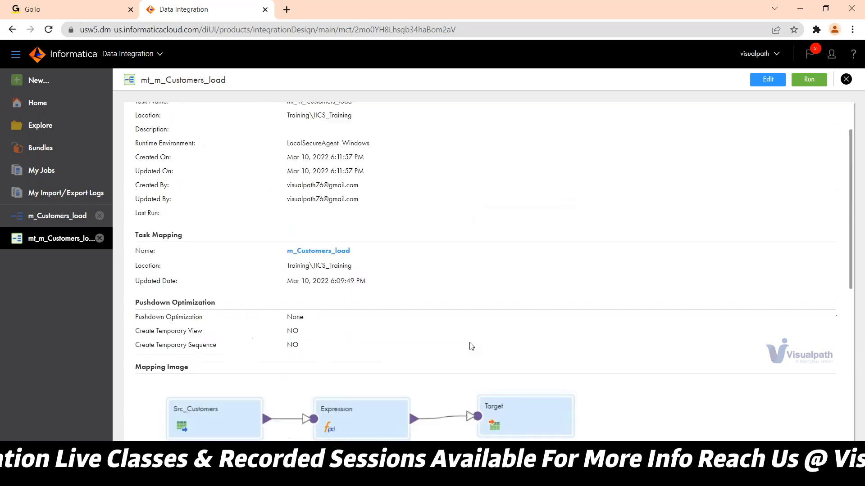
Enable Truncate target for the Target transformation in the m_Customers_load mapping and save the mapping.
{"action": "left_click", "coordinate": [72, 222]}
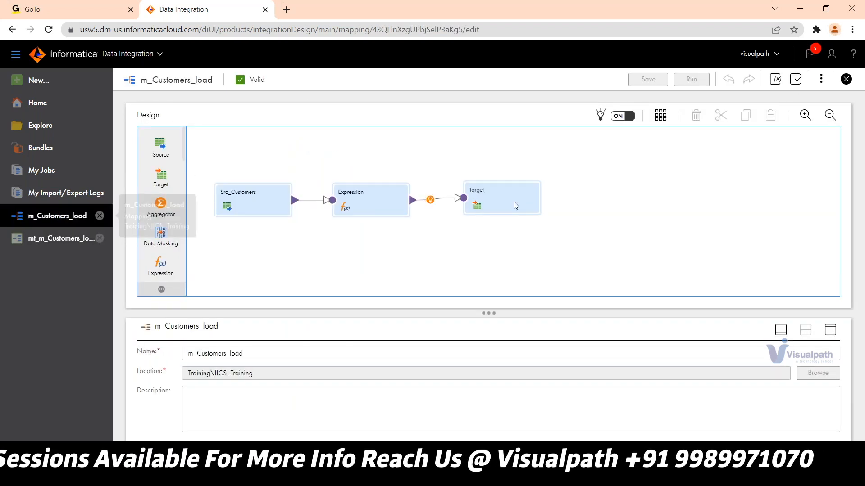
{"action": "left_click", "coordinate": [517, 207]}
{"action": "left_click", "coordinate": [829, 330]}
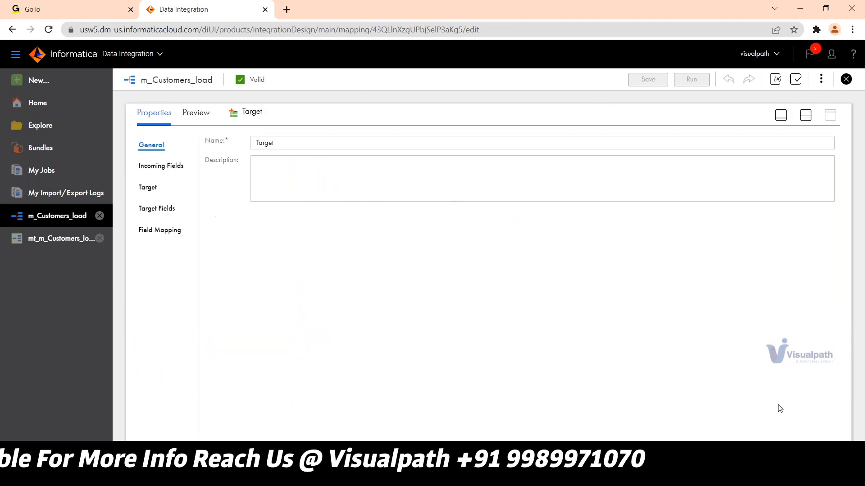
{"action": "left_click", "coordinate": [155, 209]}
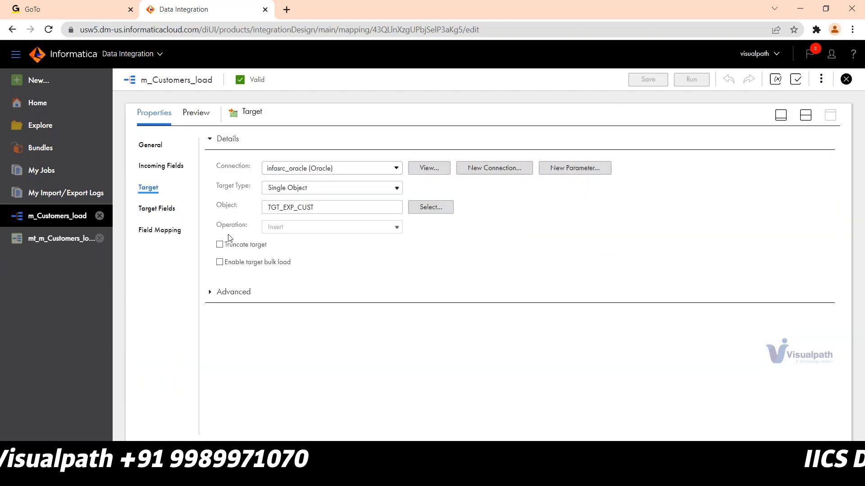
{"action": "left_click", "coordinate": [220, 245]}
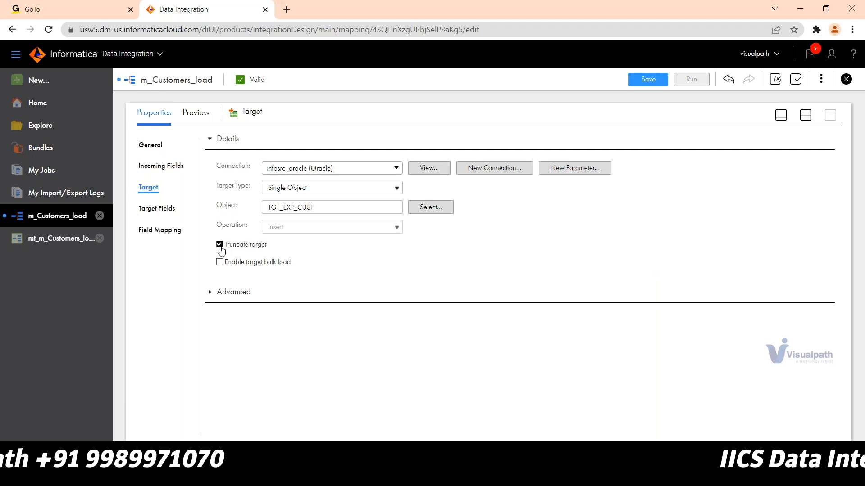
{"action": "left_click", "coordinate": [650, 82]}
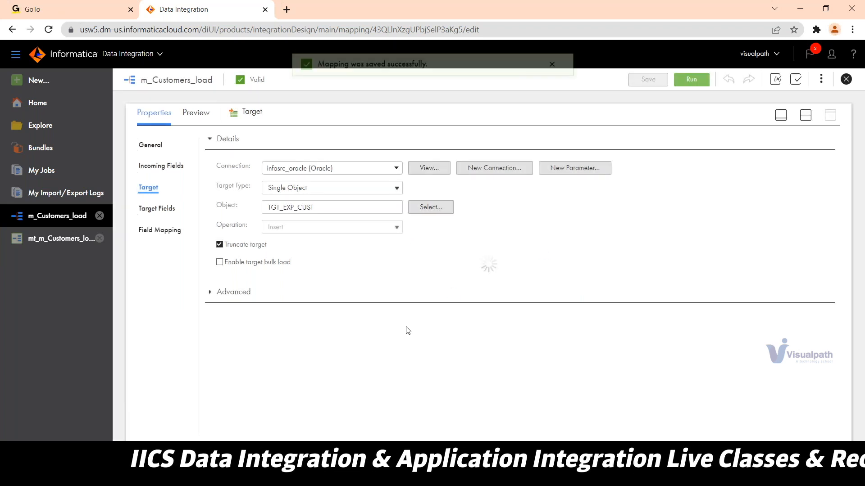
Return to the mt_m_Customers_load mapping task and run it, checking its status in the job list.
{"action": "left_click", "coordinate": [52, 240]}
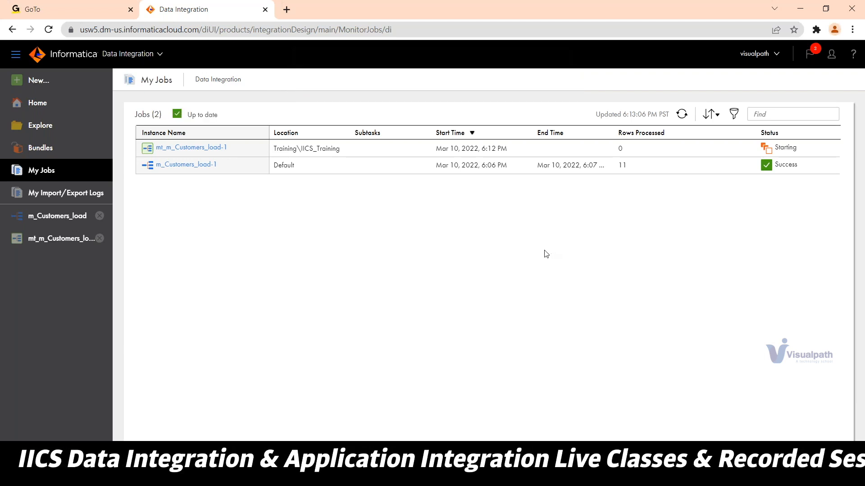
Review the mt_m_Customers_load mapping task's details, target truncation parameter and the updated date of its m_Customers_load mapping.
{"action": "left_click", "coordinate": [65, 245]}
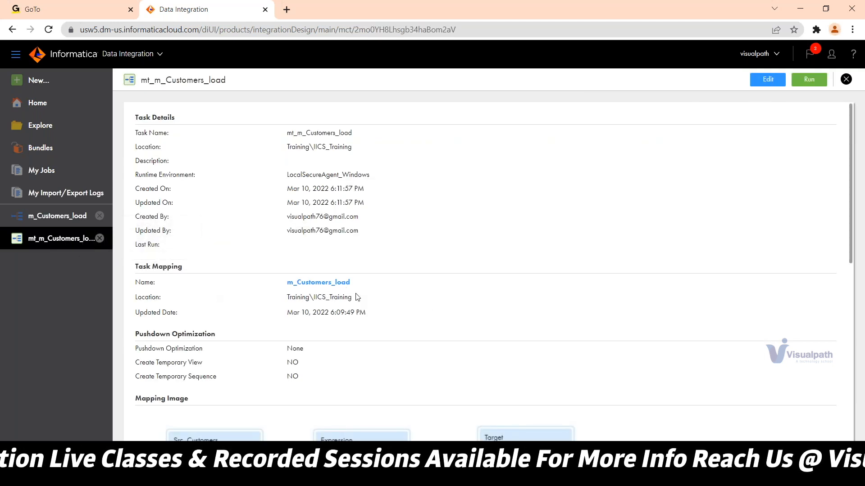
{"action": "scroll", "coordinate": [359, 297], "scroll_direction": "down", "scroll_amount": 4}
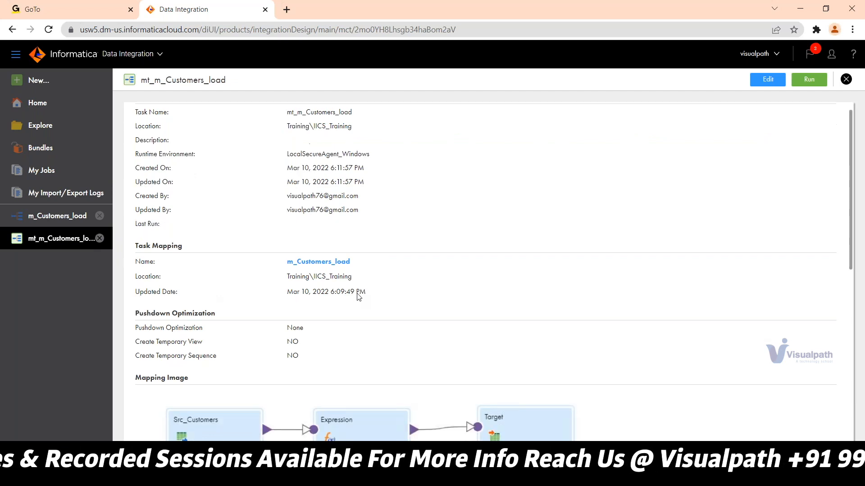
{"action": "scroll", "coordinate": [361, 298], "scroll_direction": "down", "scroll_amount": 3}
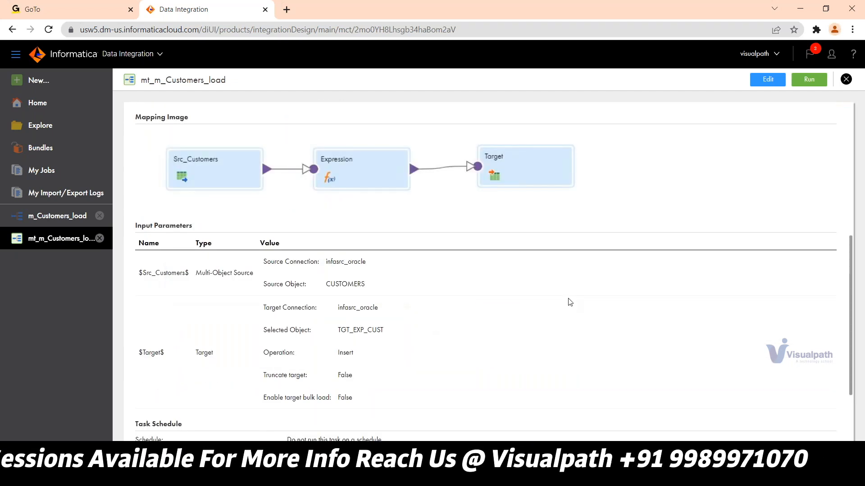
{"action": "scroll", "coordinate": [570, 301], "scroll_direction": "up", "scroll_amount": 3}
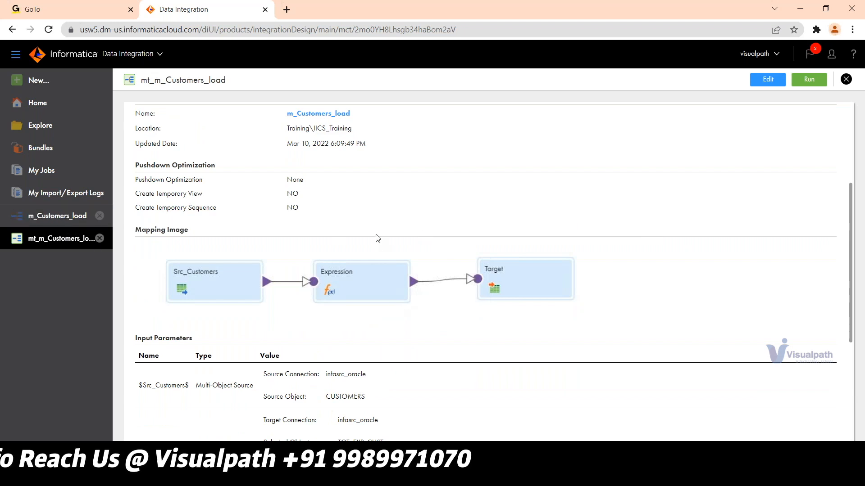
{"action": "scroll", "coordinate": [378, 238], "scroll_direction": "up", "scroll_amount": 3}
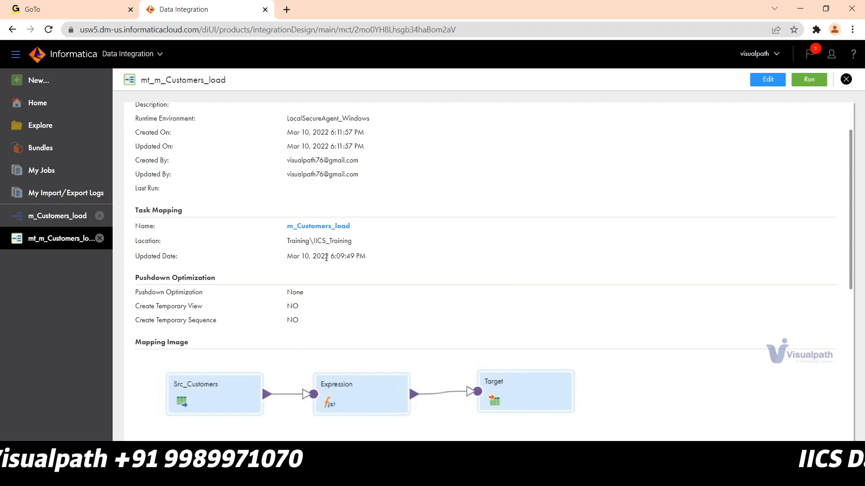
{"action": "triple_click", "coordinate": [380, 260]}
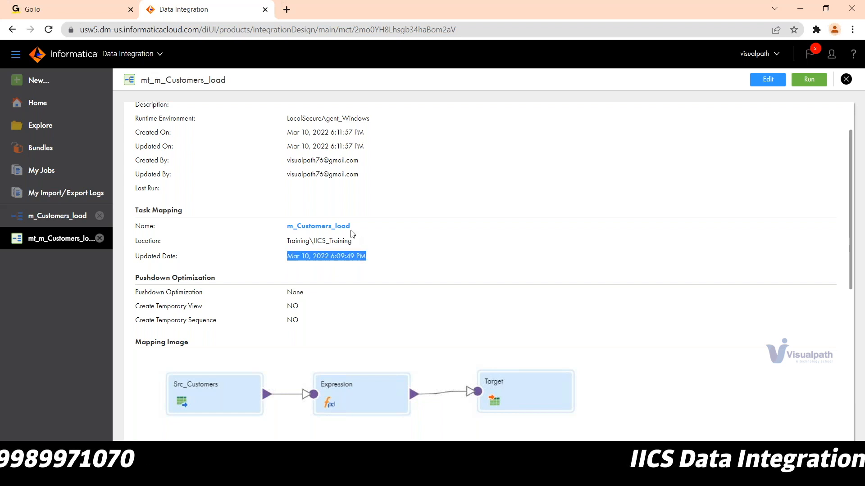
Refresh the job list to check the mt_m_Customers_load-1 run, and open the job details of m_Customers_load-1.
{"action": "left_click", "coordinate": [49, 173]}
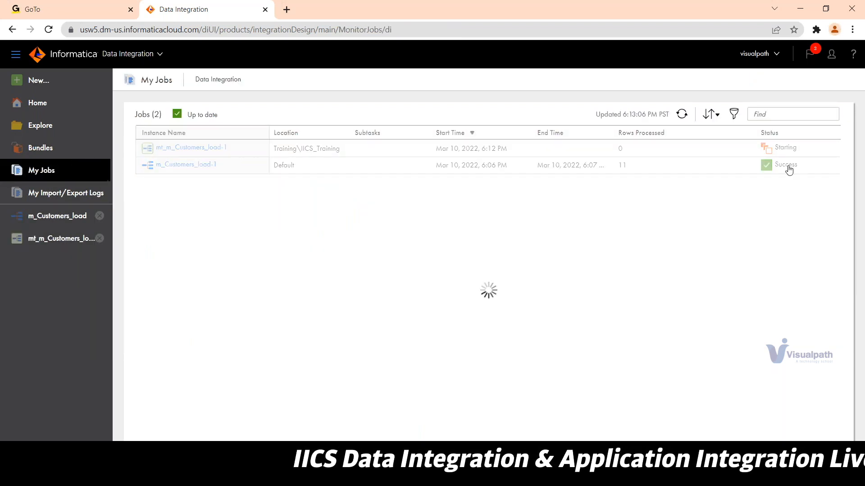
{"action": "left_click", "coordinate": [682, 118]}
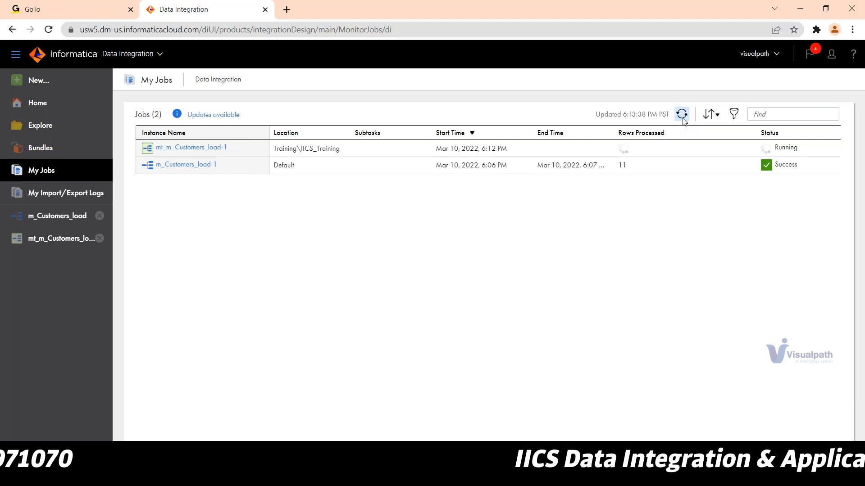
{"action": "left_click", "coordinate": [681, 116]}
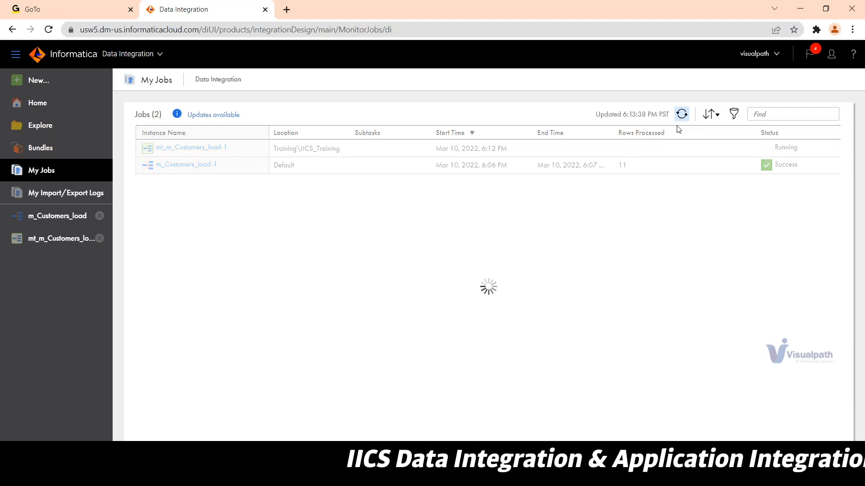
{"action": "left_click", "coordinate": [186, 165]}
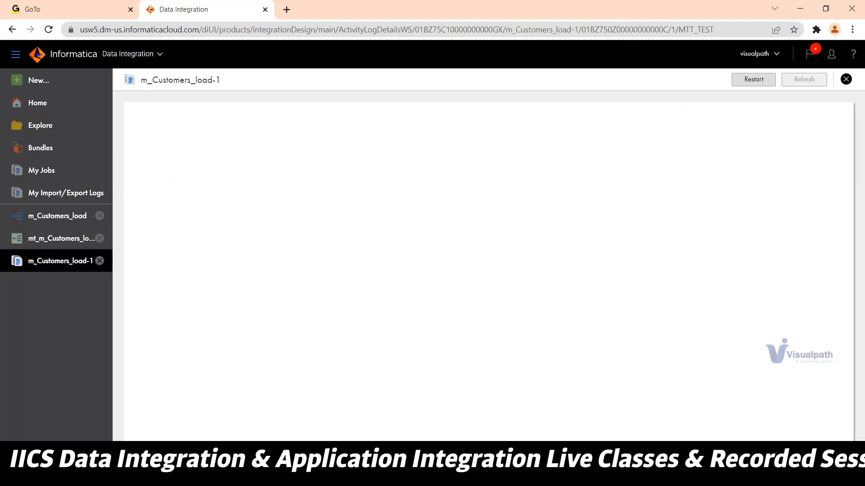
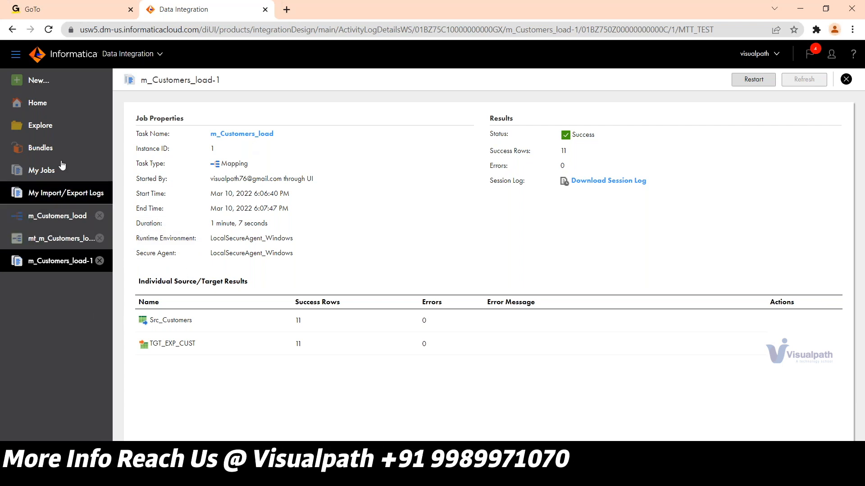
List the jobs in My Jobs and open the Monitor service in a new browser tab.
{"action": "left_click", "coordinate": [50, 179]}
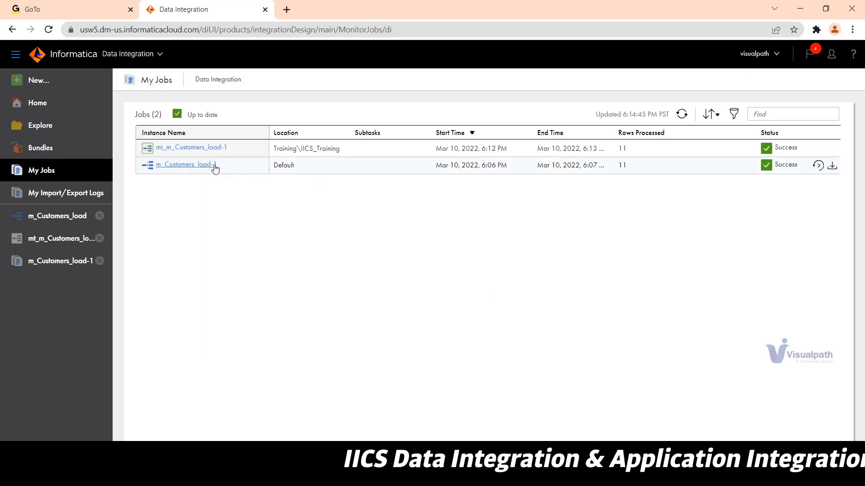
{"action": "left_click", "coordinate": [136, 58]}
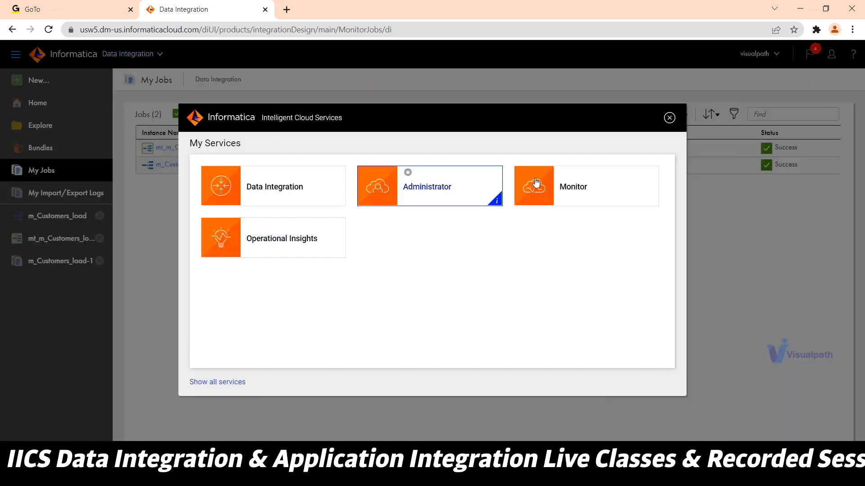
{"action": "right_click", "coordinate": [584, 192]}
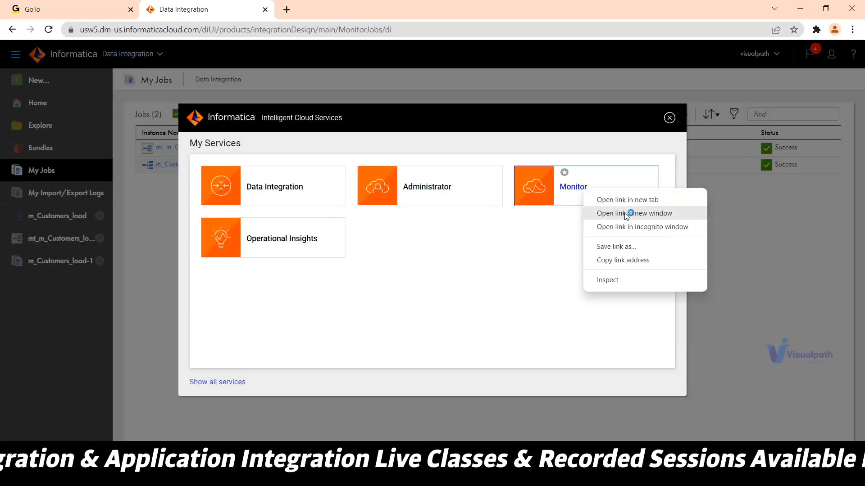
{"action": "left_click", "coordinate": [612, 199]}
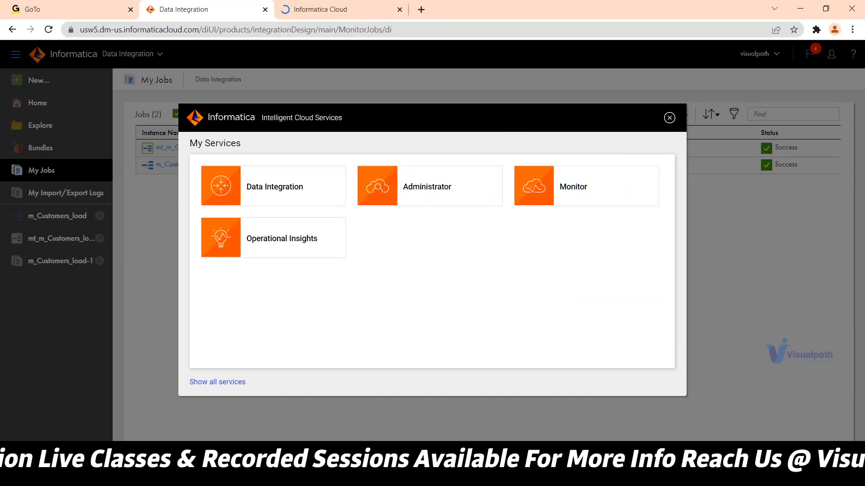
{"action": "left_click", "coordinate": [148, 276]}
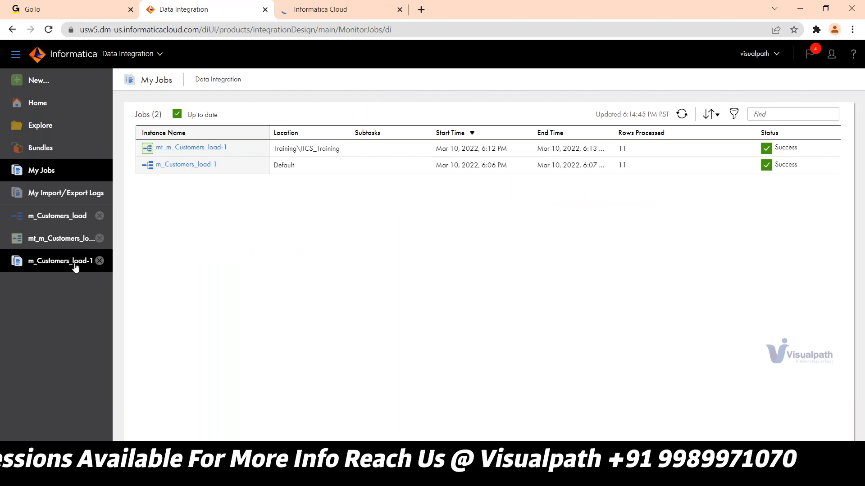
Open the m_Customers_load mapping and add a linked Source and Target pair, aligned below the existing flow.
{"action": "left_click", "coordinate": [65, 243]}
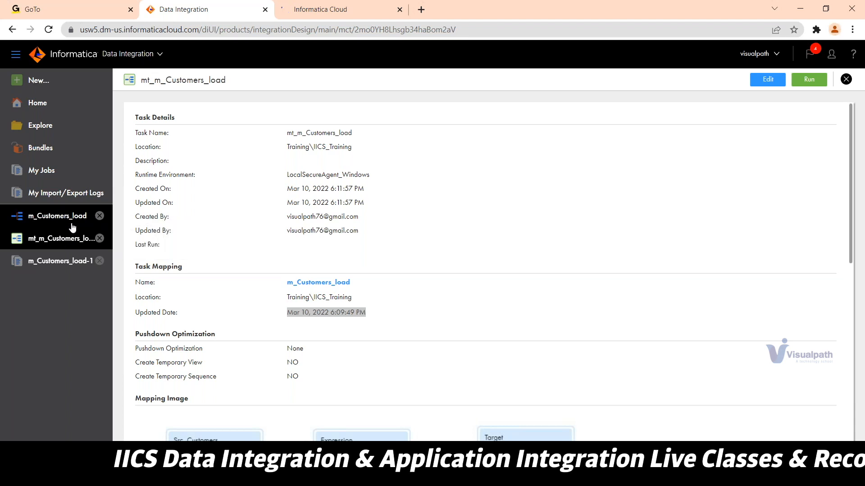
{"action": "left_click", "coordinate": [71, 221]}
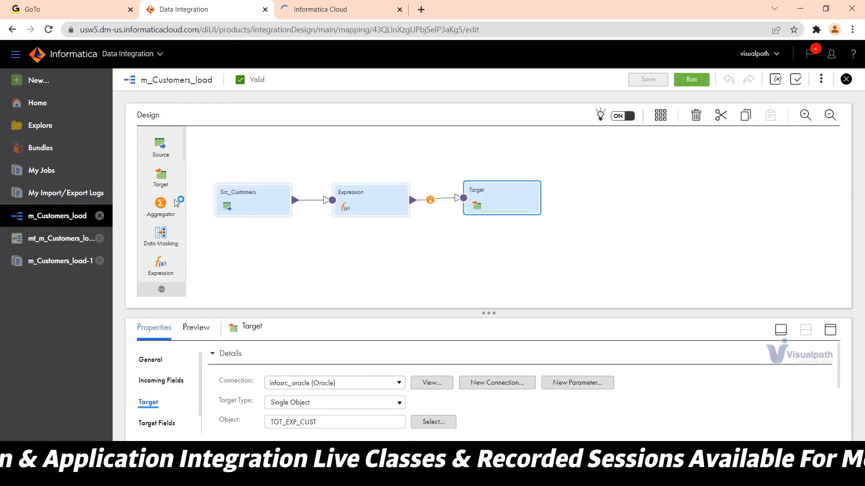
{"action": "left_click_drag", "start_coordinate": [160, 144], "coordinate": [284, 256]}
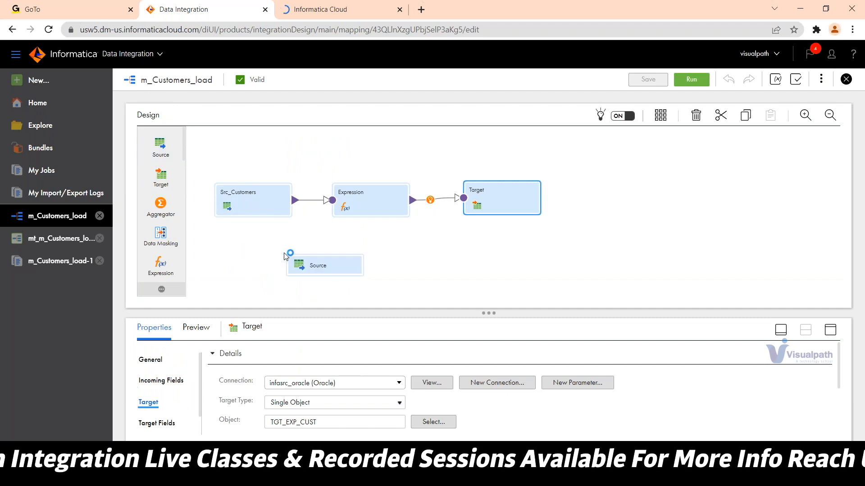
{"action": "left_click_drag", "start_coordinate": [161, 175], "coordinate": [475, 222]}
{"action": "left_click", "coordinate": [479, 187]}
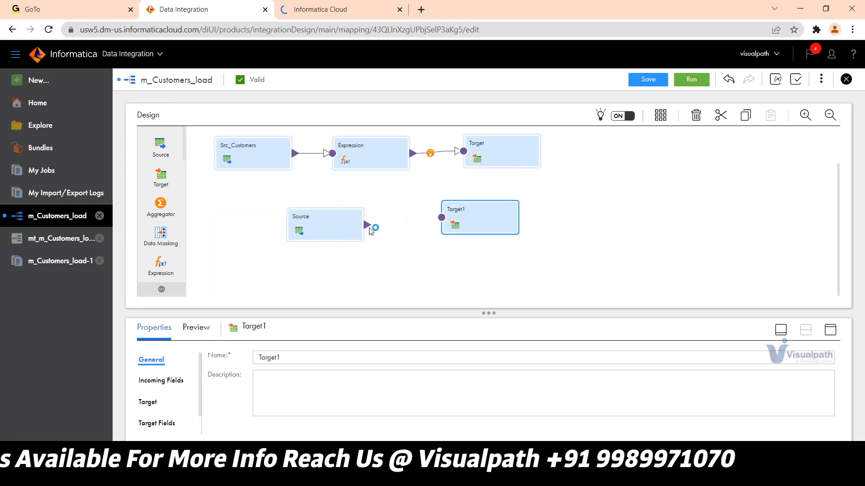
{"action": "left_click_drag", "start_coordinate": [381, 224], "coordinate": [442, 219]}
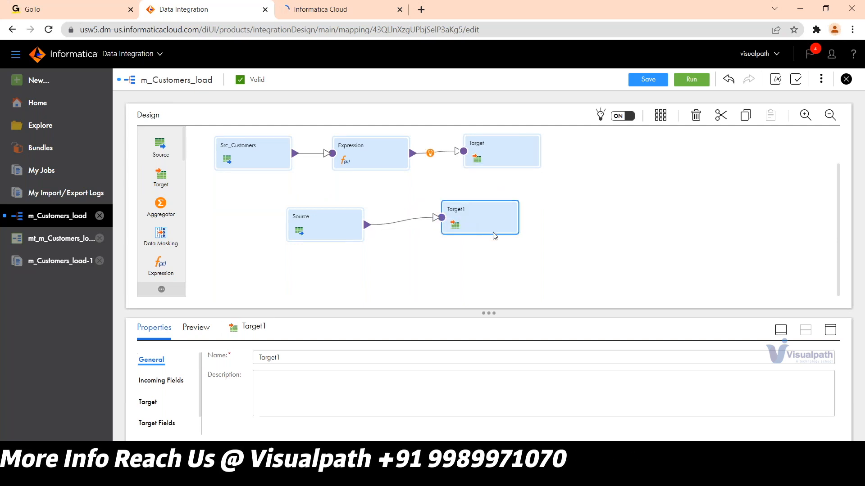
{"action": "left_click_drag", "start_coordinate": [325, 234], "coordinate": [320, 232]}
{"action": "left_click_drag", "start_coordinate": [461, 217], "coordinate": [445, 223]}
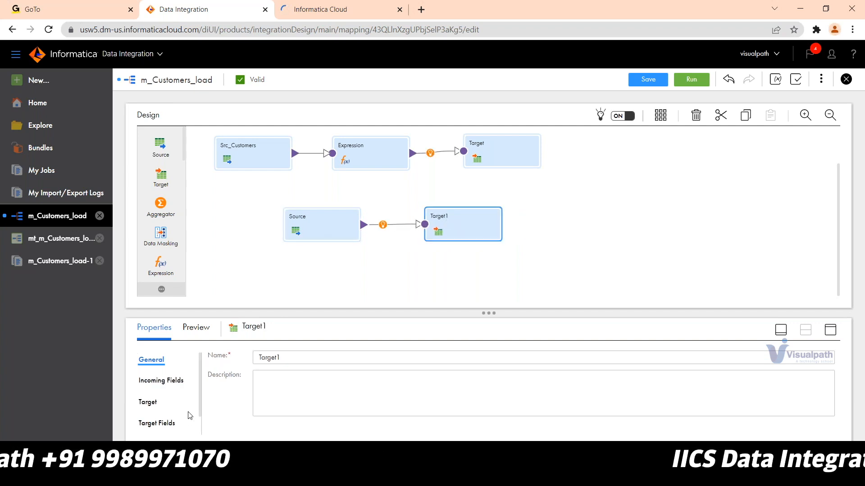
Select the new Source and Target flow, extending the selection to all transformations of both flows in the mapping.
{"action": "left_click", "coordinate": [322, 227]}
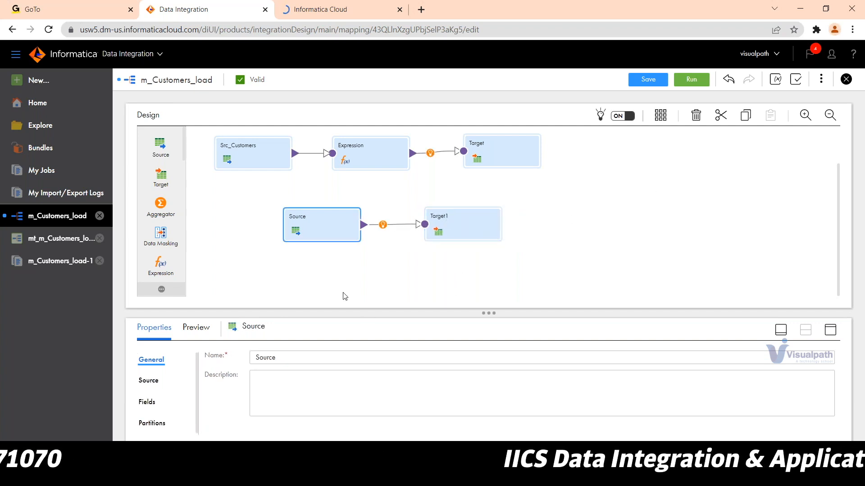
{"action": "left_click_drag", "start_coordinate": [266, 197], "coordinate": [615, 252]}
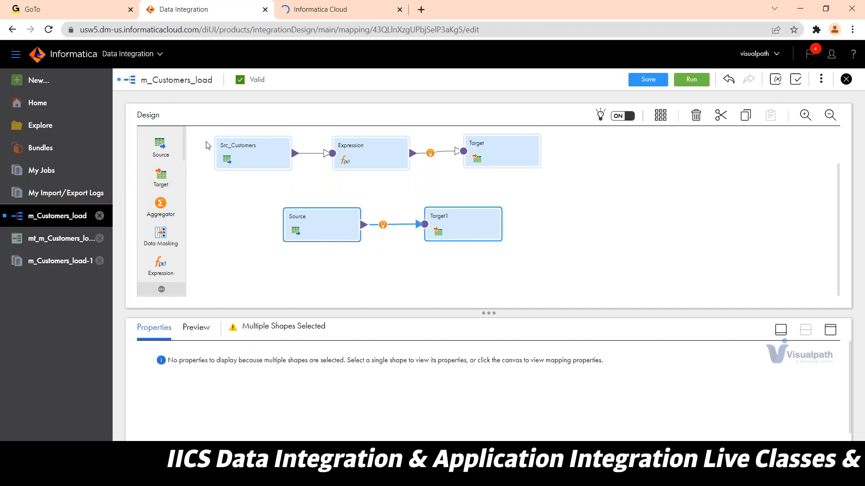
{"action": "left_click_drag", "start_coordinate": [207, 145], "coordinate": [735, 263]}
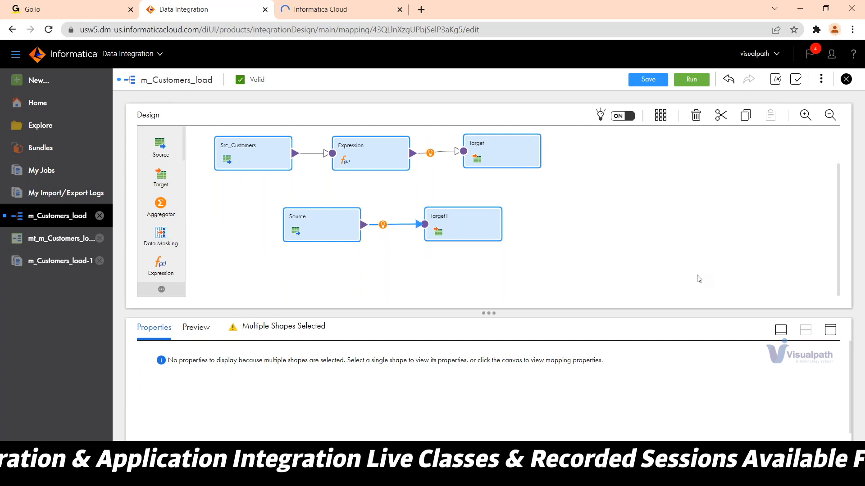
View the mt_m_Customers_load task details and compare the Running Jobs and All Jobs lists in Monitor.
{"action": "left_click", "coordinate": [73, 247]}
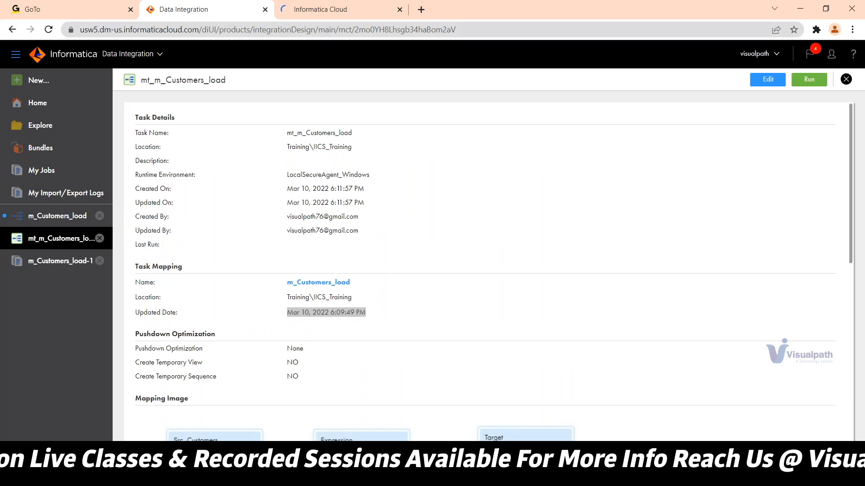
{"action": "left_click", "coordinate": [293, 16]}
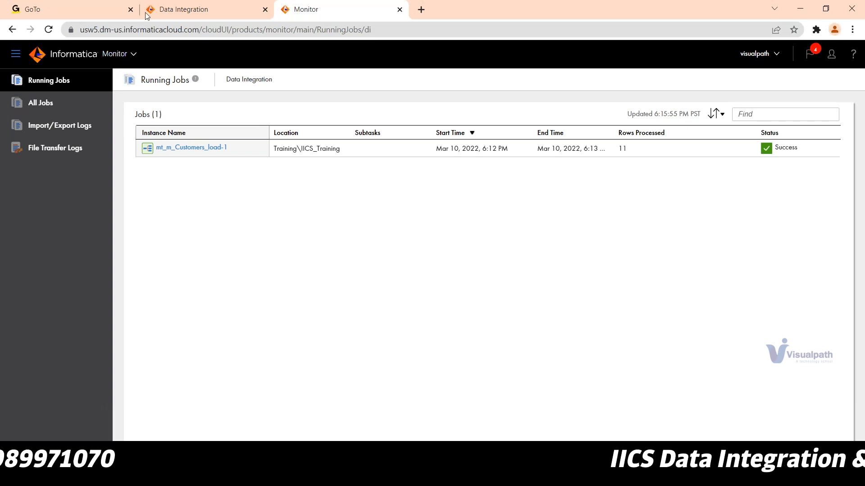
{"action": "left_click", "coordinate": [205, 12]}
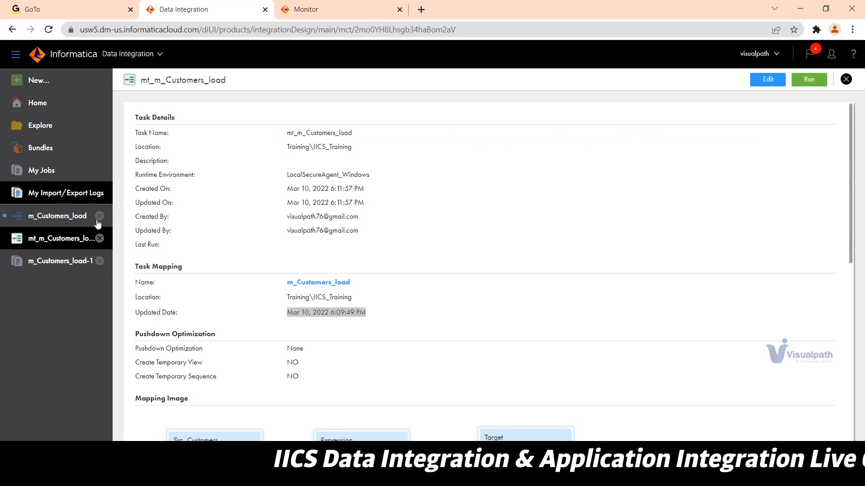
{"action": "left_click", "coordinate": [285, 14]}
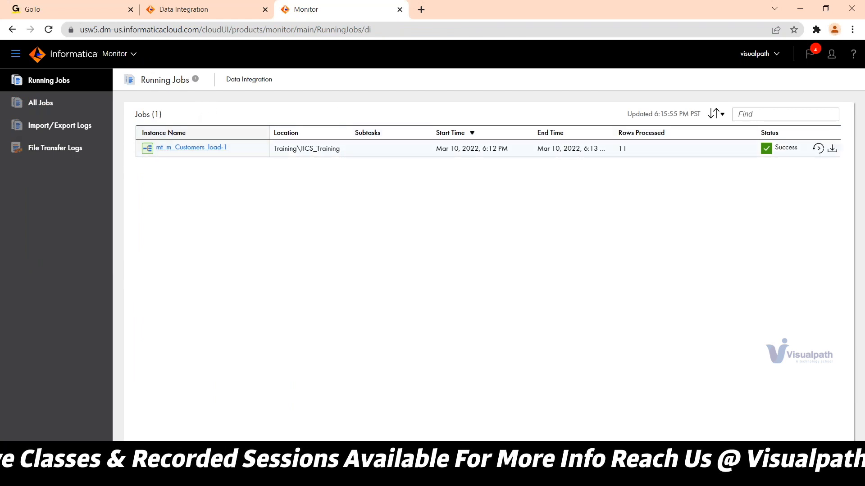
{"action": "left_click", "coordinate": [43, 112]}
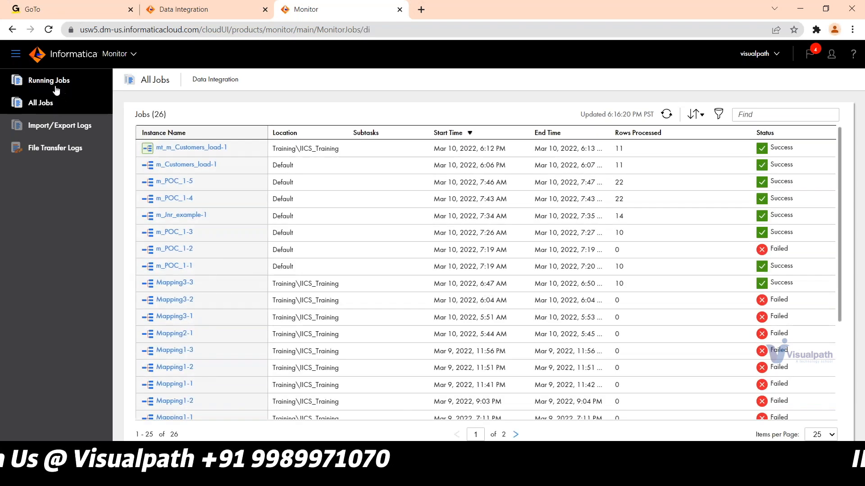
{"action": "left_click", "coordinate": [55, 85]}
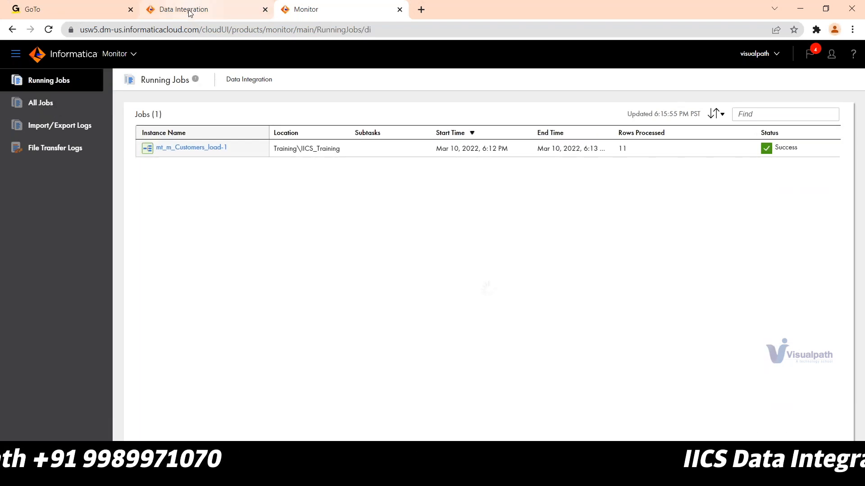
Back in Data Integration, close the open job, the mapping task and the m_Customers_load mapping, discarding the mapping's unsaved changes.
{"action": "left_click", "coordinate": [203, 14]}
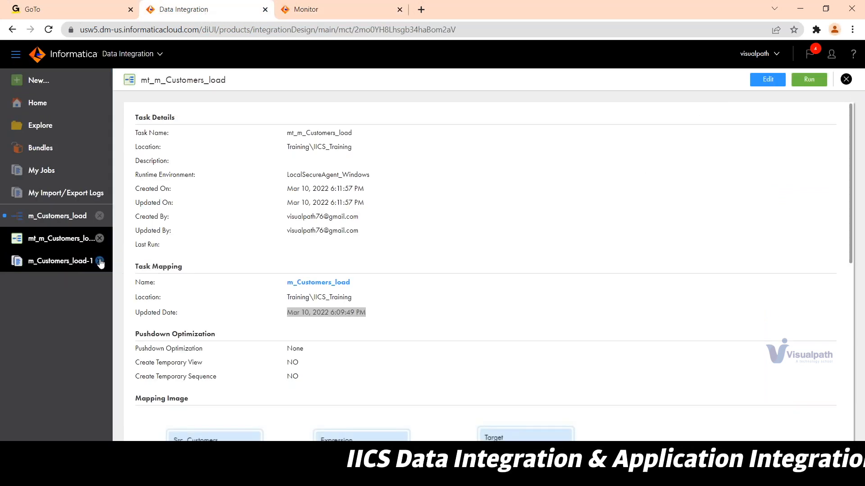
{"action": "left_click", "coordinate": [100, 261]}
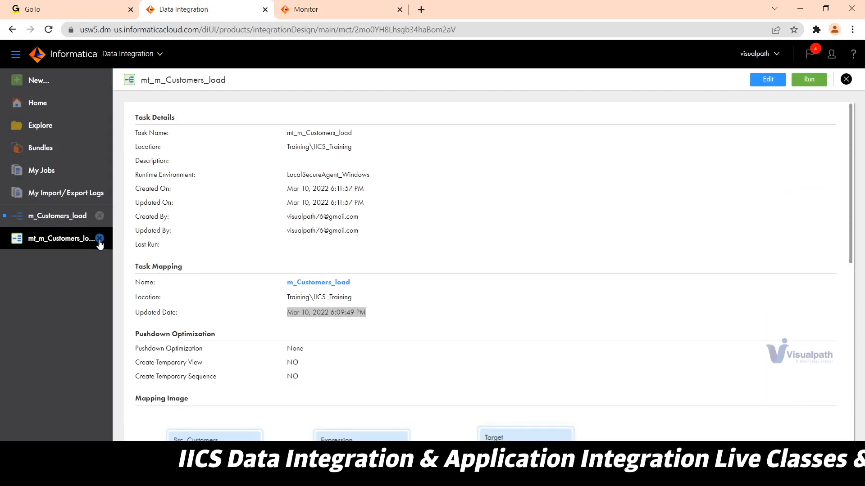
{"action": "left_click", "coordinate": [99, 238]}
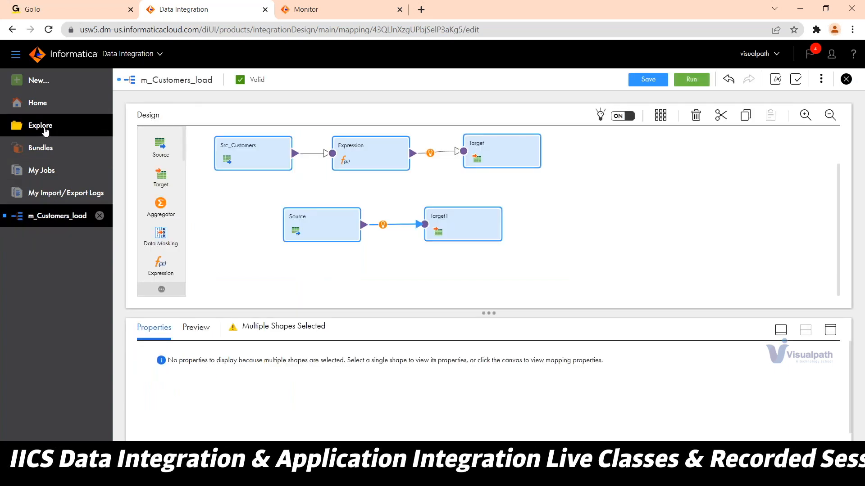
{"action": "left_click", "coordinate": [44, 129]}
{"action": "left_click", "coordinate": [61, 216]}
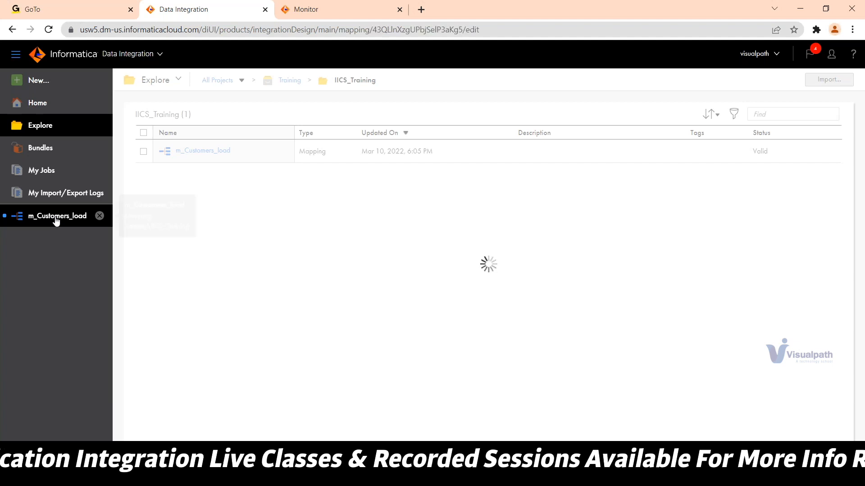
{"action": "left_click", "coordinate": [99, 216]}
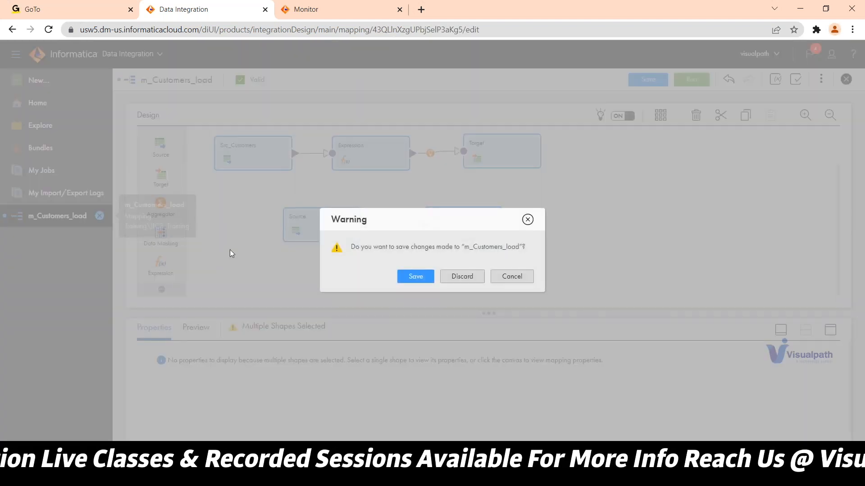
{"action": "left_click", "coordinate": [462, 276]}
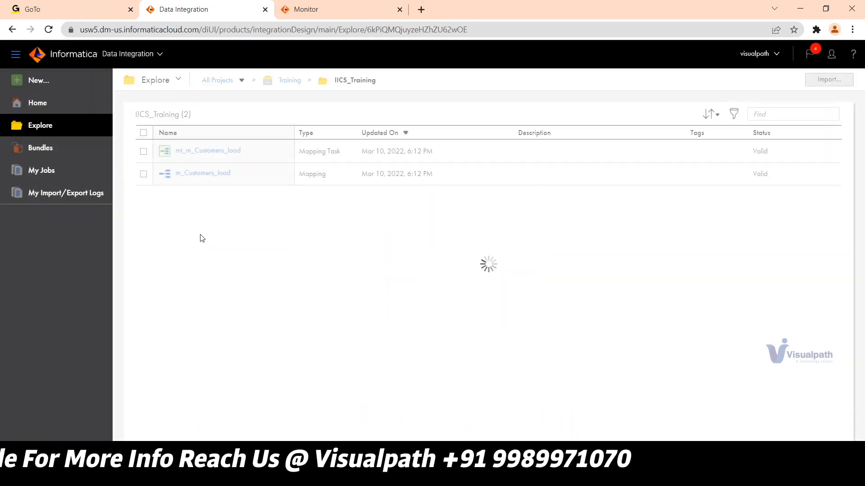
{"action": "left_click", "coordinate": [143, 175]}
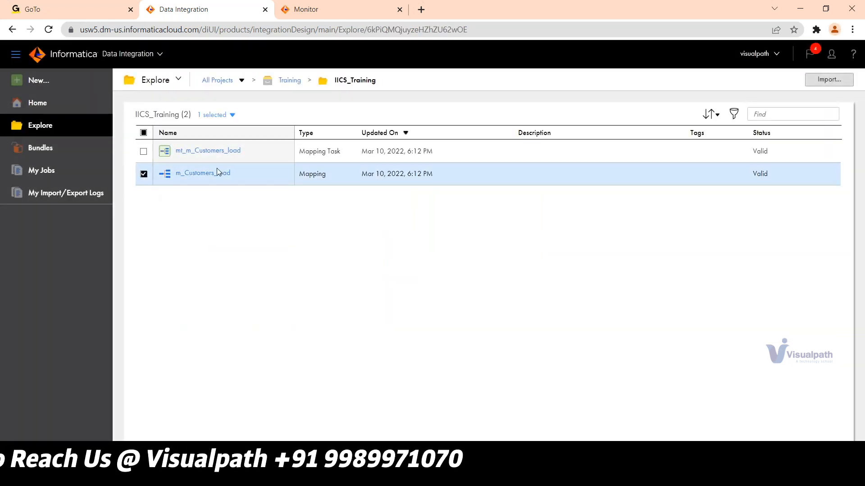
{"action": "left_click", "coordinate": [222, 116]}
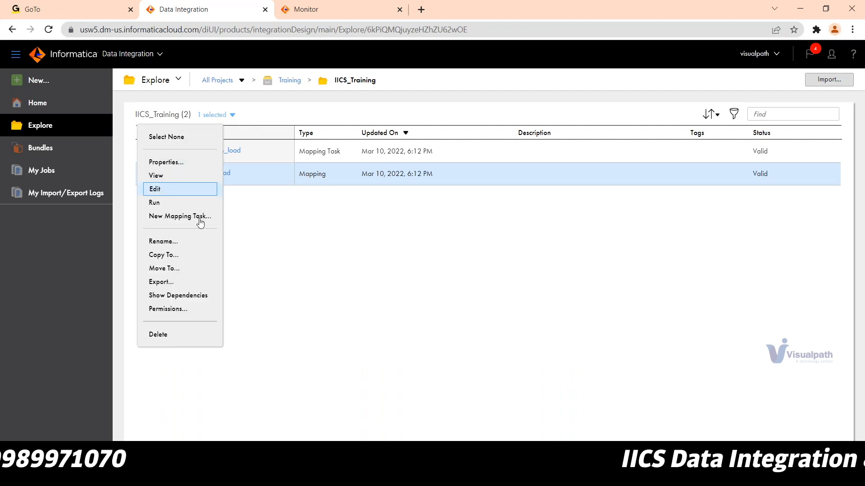
{"action": "left_click", "coordinate": [164, 255]}
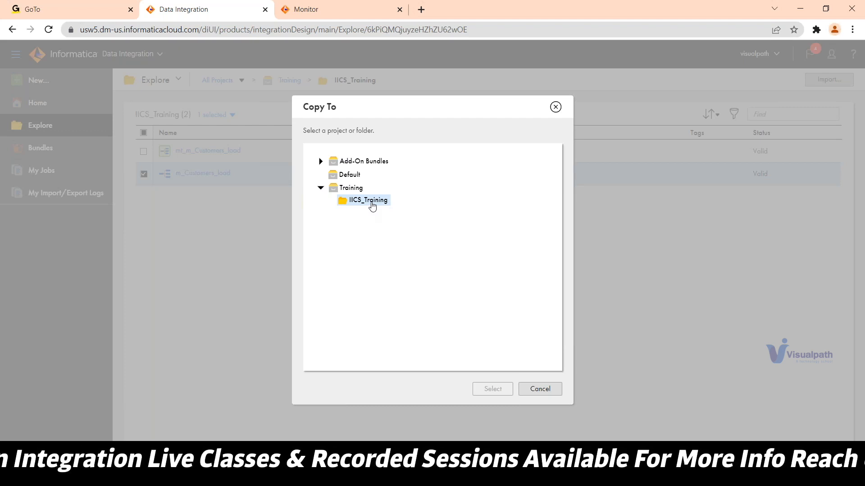
{"action": "left_click", "coordinate": [540, 388]}
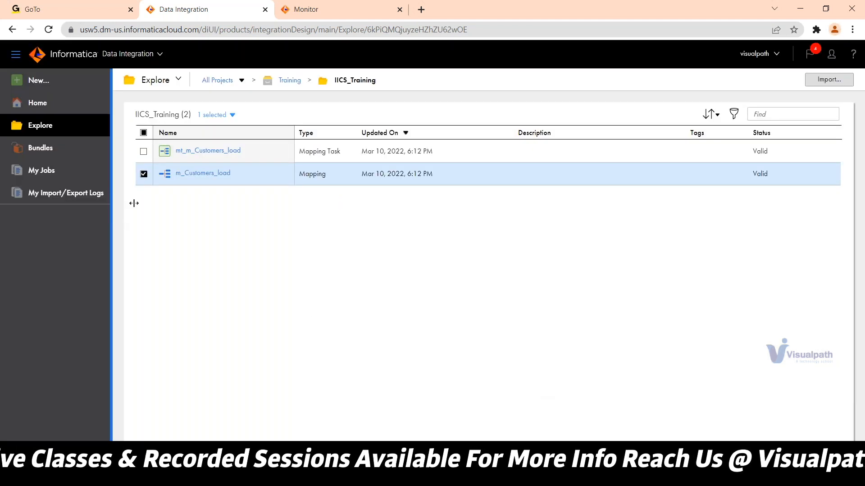
Open the mt_m_Customers_load-1 job in Monitor and review its mapping task's details, mapping image and input parameters.
{"action": "left_click", "coordinate": [309, 14]}
{"action": "left_click", "coordinate": [178, 149]}
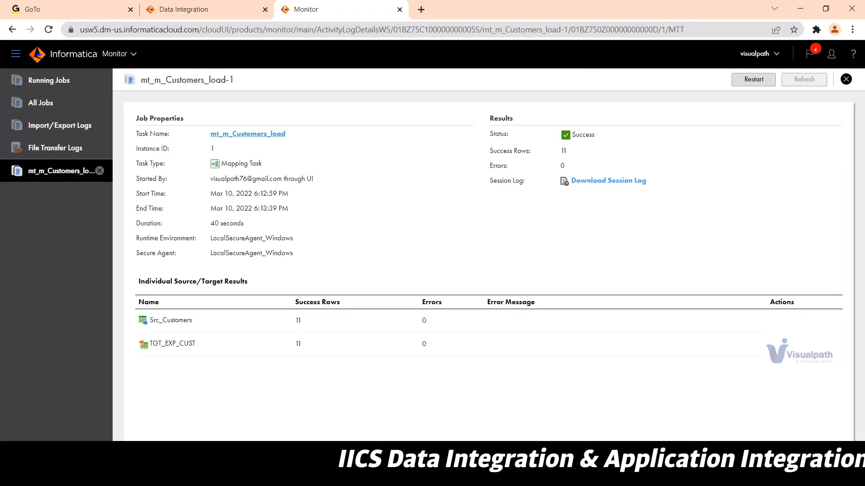
{"action": "left_click", "coordinate": [248, 134]}
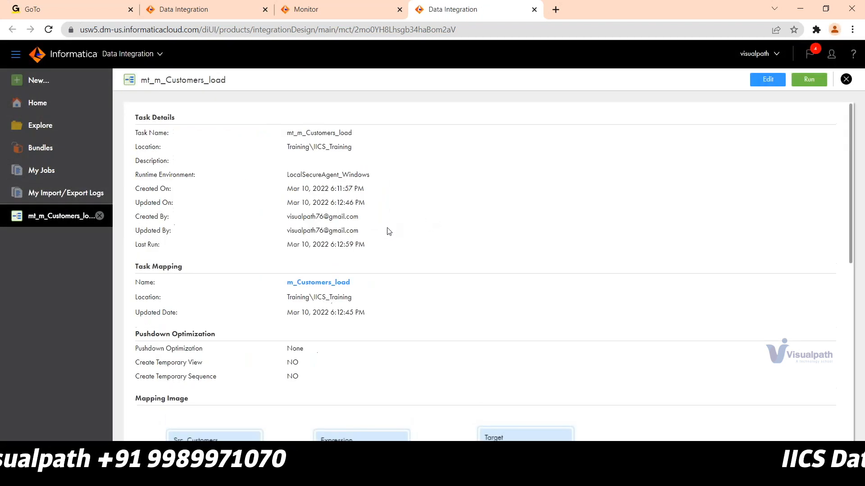
{"action": "scroll", "coordinate": [385, 256], "scroll_direction": "down", "scroll_amount": 5}
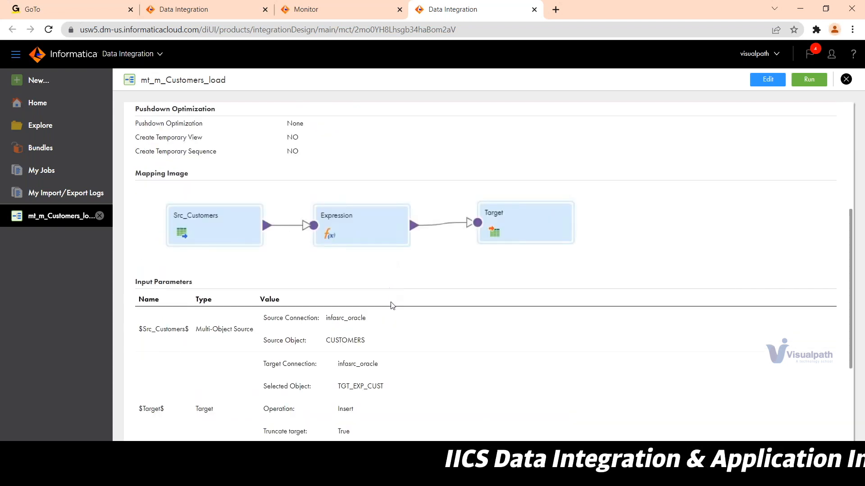
{"action": "scroll", "coordinate": [390, 306], "scroll_direction": "down", "scroll_amount": 4}
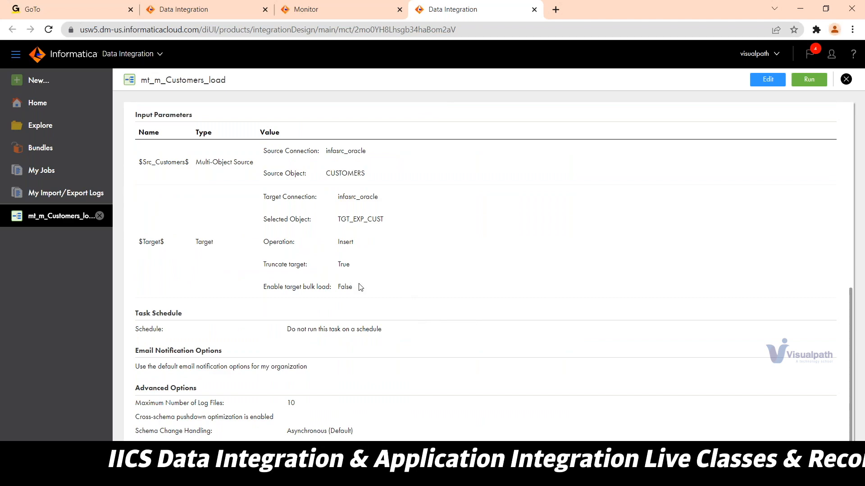
{"action": "scroll", "coordinate": [378, 287], "scroll_direction": "up", "scroll_amount": 7}
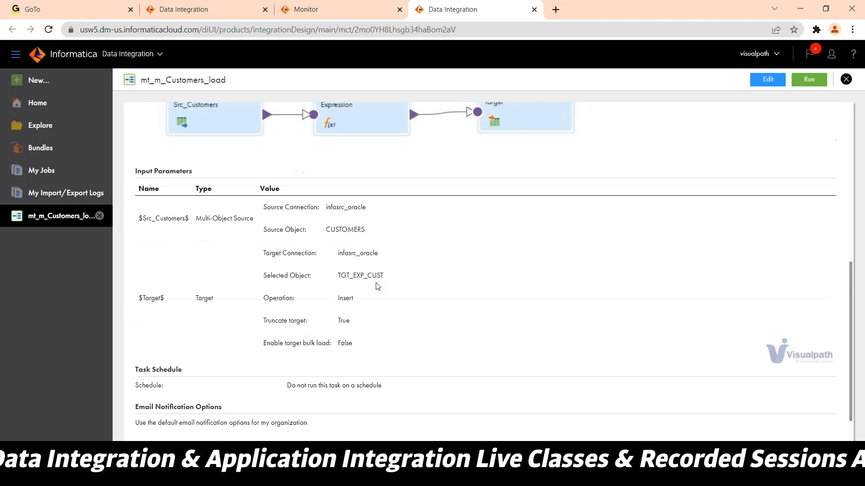
Look over the mt_m_Customers_load task's mapping, pushdown optimization and input parameter details again.
{"action": "scroll", "coordinate": [377, 285], "scroll_direction": "up", "scroll_amount": 2}
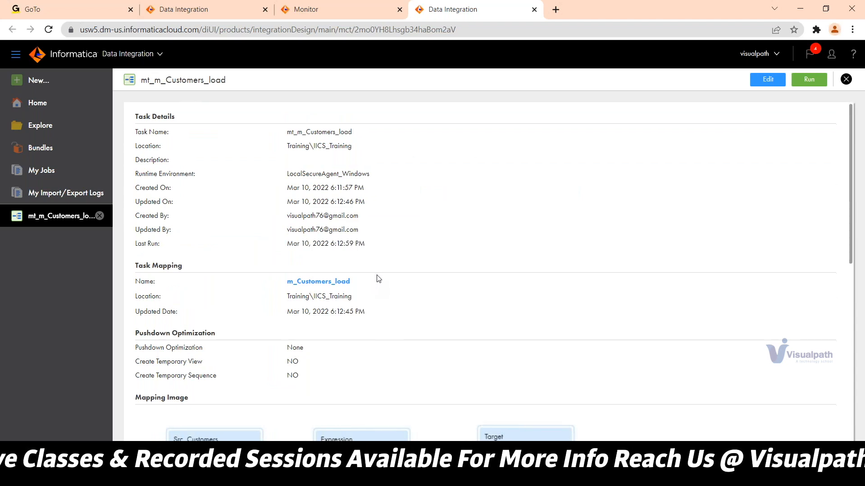
{"action": "scroll", "coordinate": [450, 271], "scroll_direction": "down", "scroll_amount": 2}
{"action": "scroll", "coordinate": [560, 257], "scroll_direction": "up", "scroll_amount": 2}
Open mt_m_Customers_load for editing, review its schedule, notification, advanced and session options, and cancel the edit.
{"action": "left_click", "coordinate": [764, 80]}
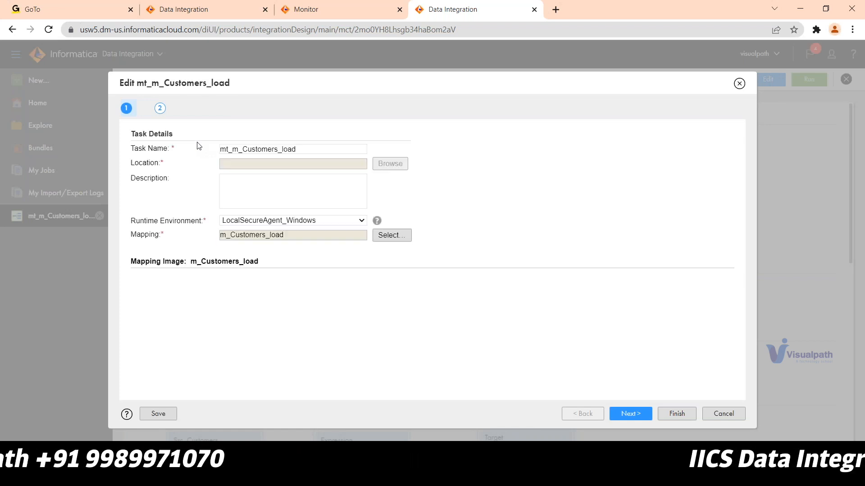
{"action": "left_click", "coordinate": [219, 113]}
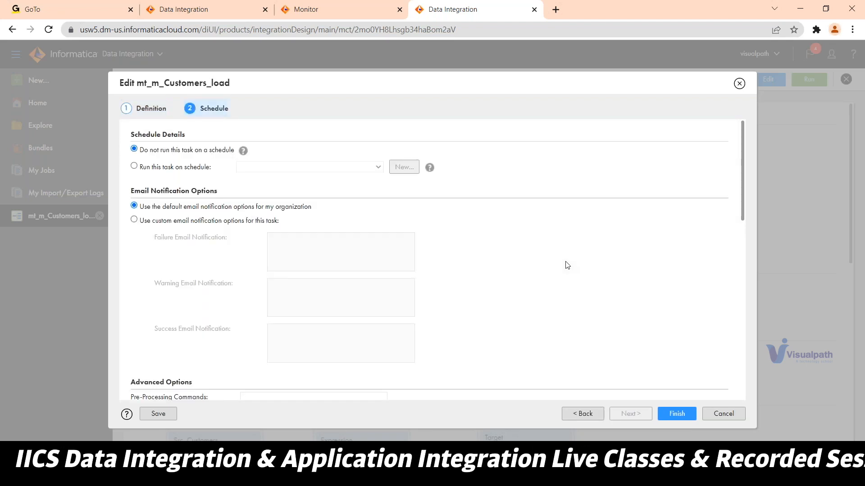
{"action": "scroll", "coordinate": [567, 265], "scroll_direction": "down", "scroll_amount": 3}
{"action": "scroll", "coordinate": [585, 293], "scroll_direction": "down", "scroll_amount": 5}
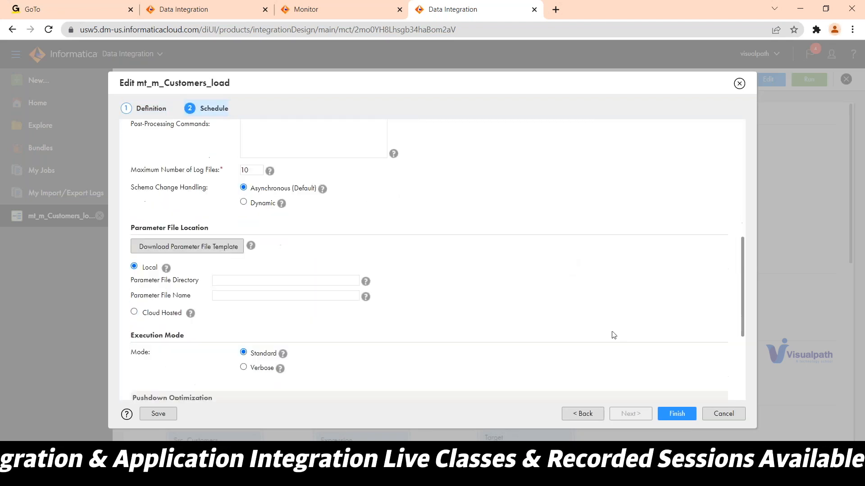
{"action": "scroll", "coordinate": [609, 333], "scroll_direction": "down", "scroll_amount": 3}
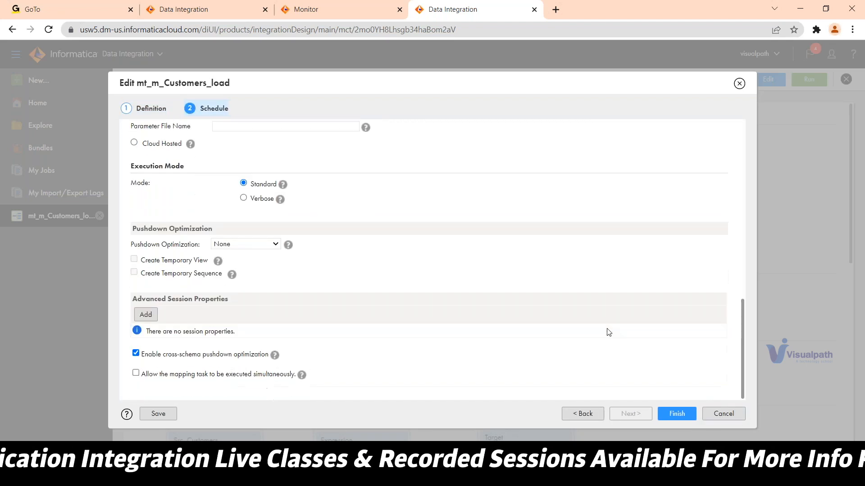
{"action": "scroll", "coordinate": [608, 332], "scroll_direction": "up", "scroll_amount": 10}
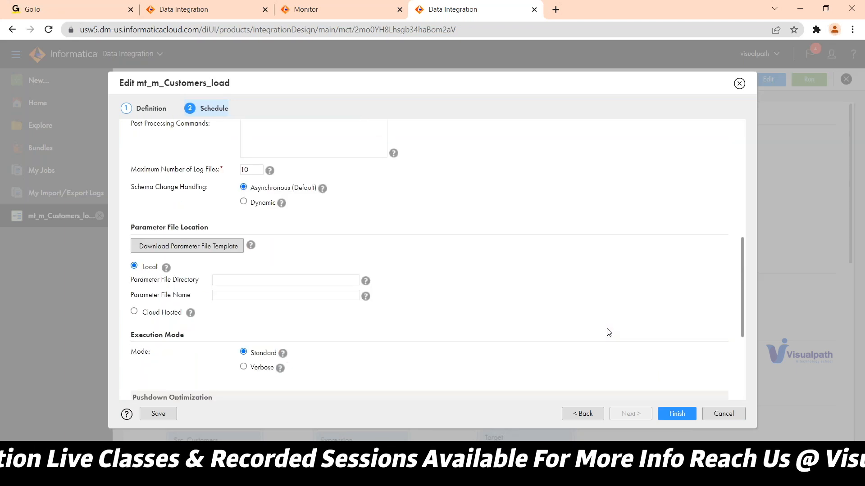
{"action": "scroll", "coordinate": [608, 332], "scroll_direction": "up", "scroll_amount": 3}
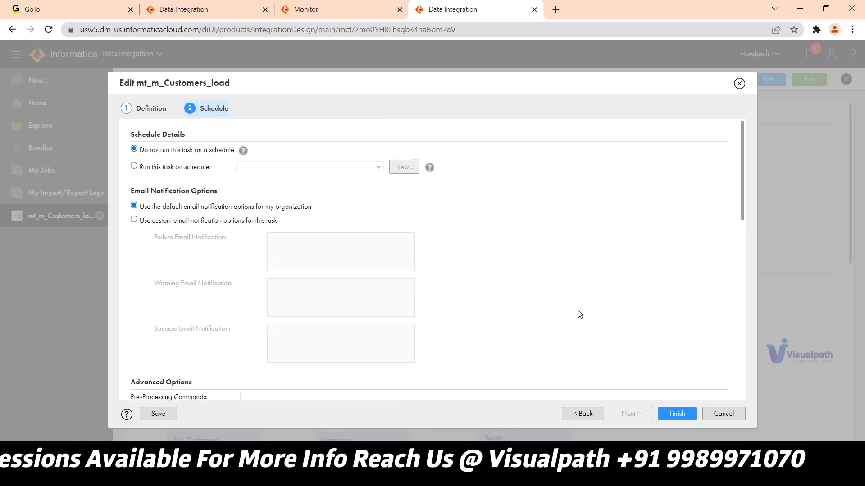
{"action": "scroll", "coordinate": [577, 313], "scroll_direction": "down", "scroll_amount": 3}
{"action": "left_click", "coordinate": [728, 415]}
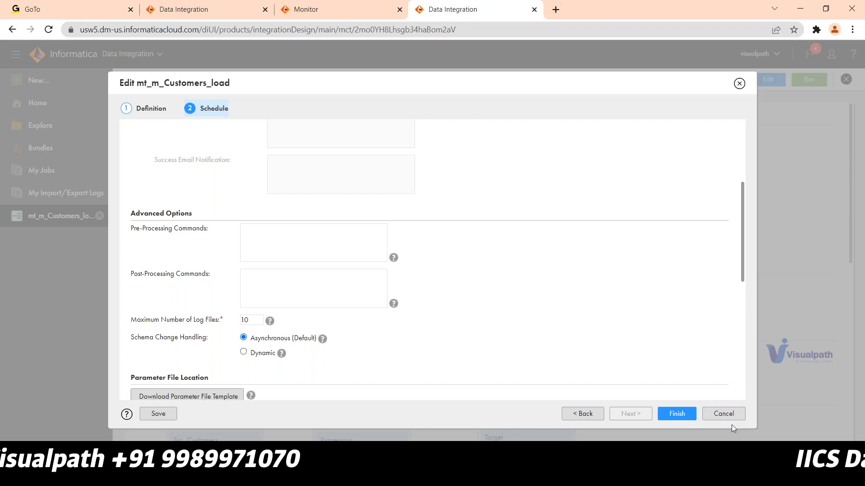
{"action": "left_click", "coordinate": [727, 416]}
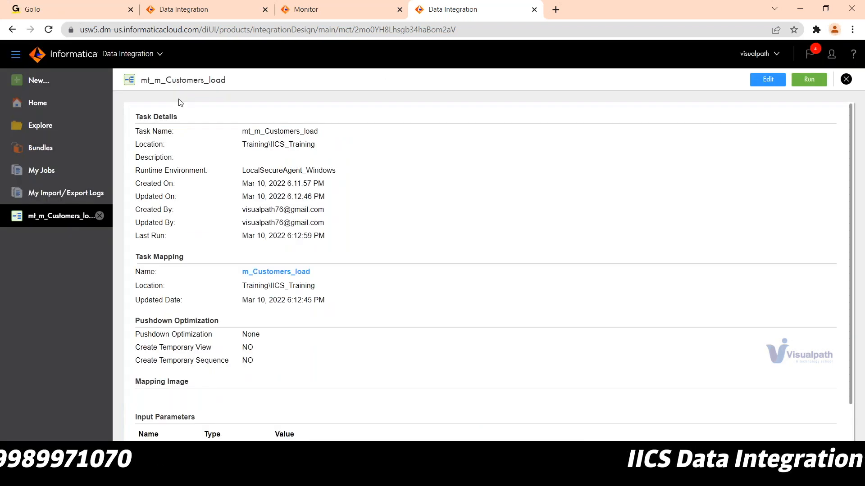
Back in the IICS_Training asset list, copy the m_Customers_load mapping to the Training\IICS_Training folder.
{"action": "left_click", "coordinate": [196, 11]}
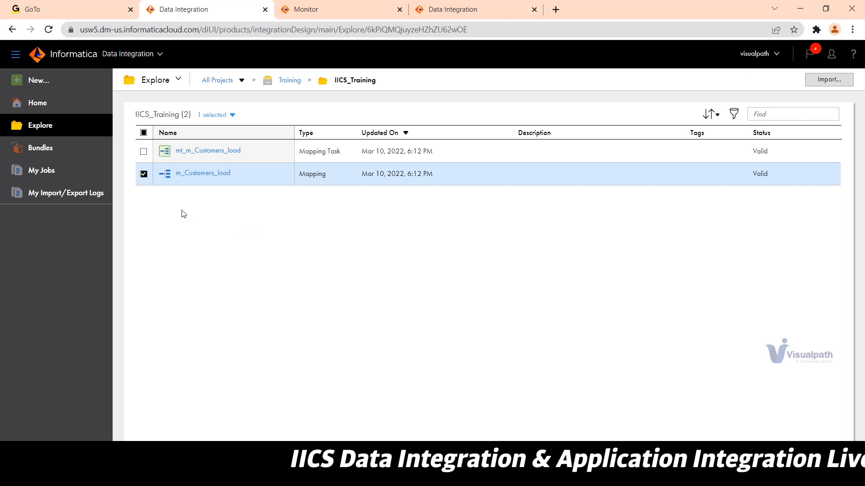
{"action": "left_click", "coordinate": [222, 116]}
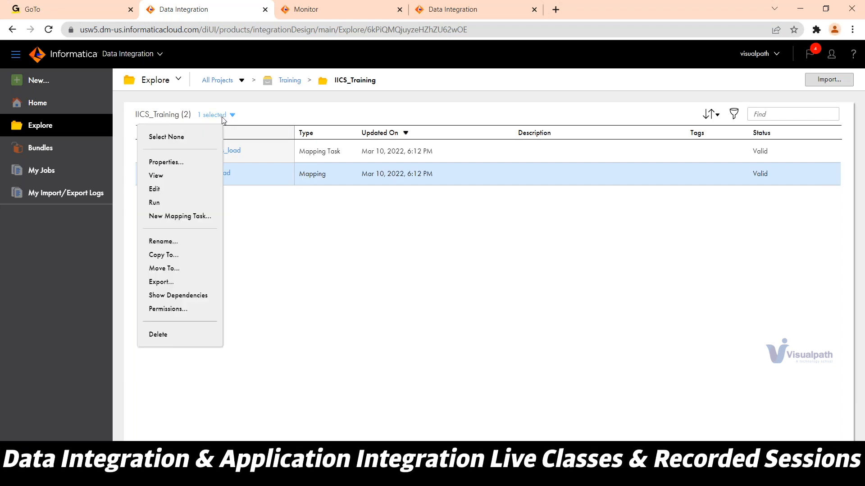
{"action": "left_click", "coordinate": [180, 254]}
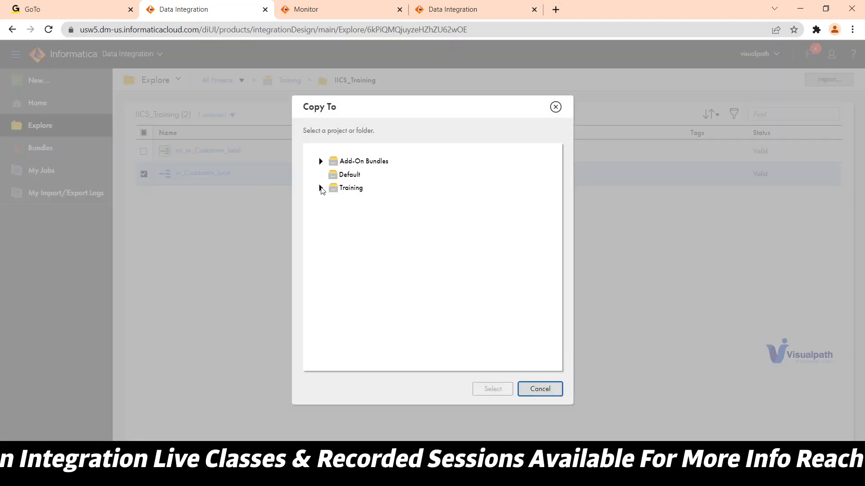
{"action": "left_click", "coordinate": [321, 188]}
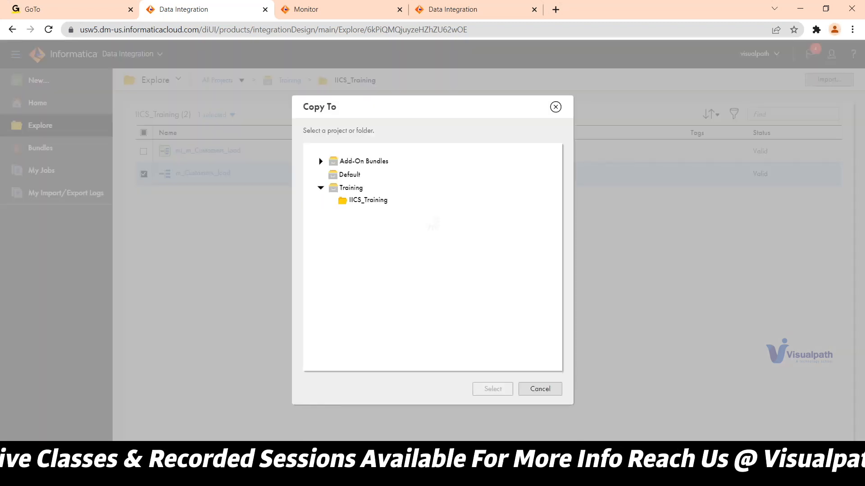
{"action": "left_click", "coordinate": [367, 200]}
{"action": "left_click", "coordinate": [492, 389]}
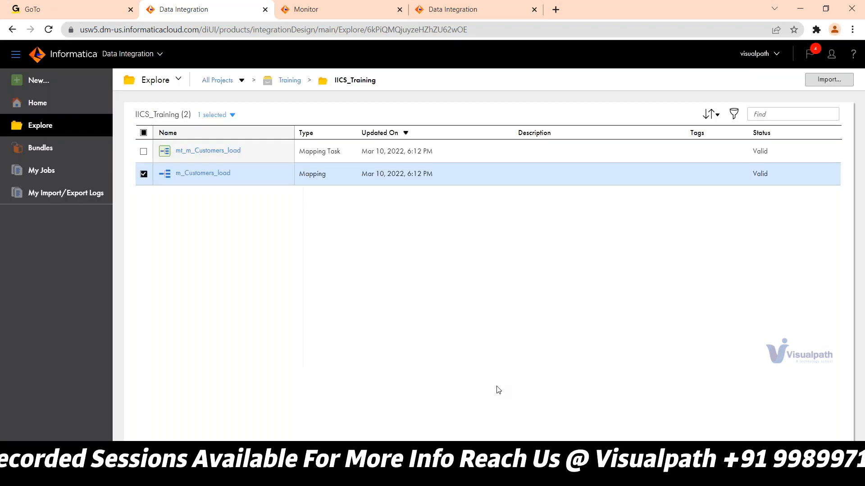
{"action": "left_click", "coordinate": [513, 286]}
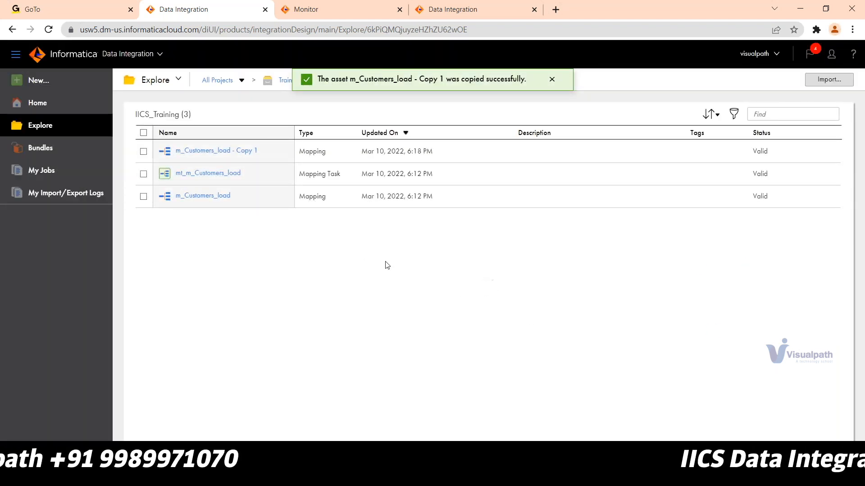
Open m_Customers_load - Copy 1, insert an Aggregator between Expression and Target, and arrange the transformations evenly.
{"action": "left_click", "coordinate": [225, 154]}
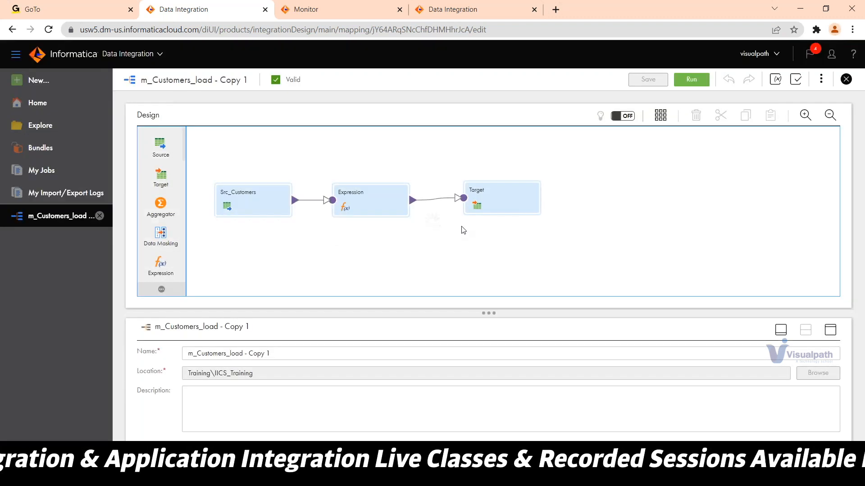
{"action": "left_click_drag", "start_coordinate": [477, 206], "coordinate": [519, 207]}
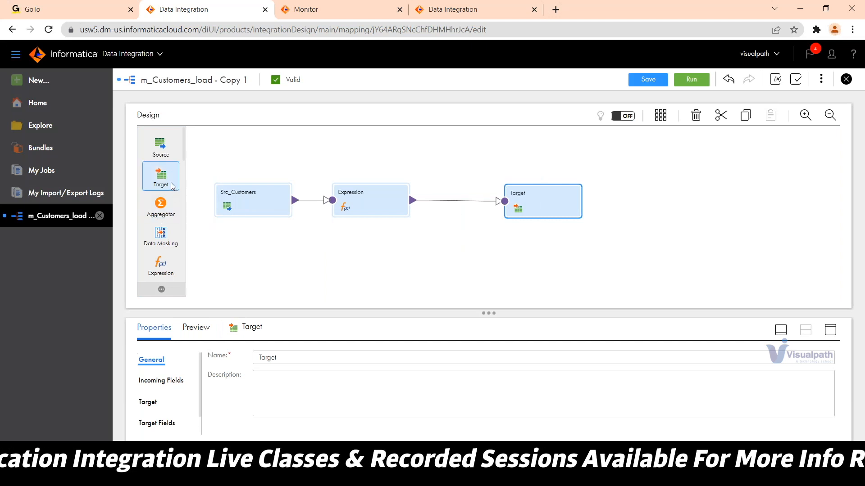
{"action": "scroll", "coordinate": [170, 234], "scroll_direction": "down", "scroll_amount": 3}
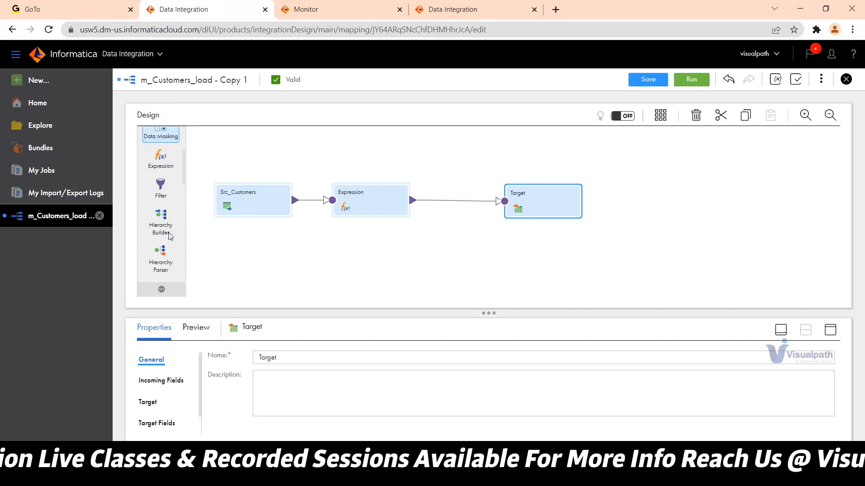
{"action": "scroll", "coordinate": [173, 222], "scroll_direction": "up", "scroll_amount": 3}
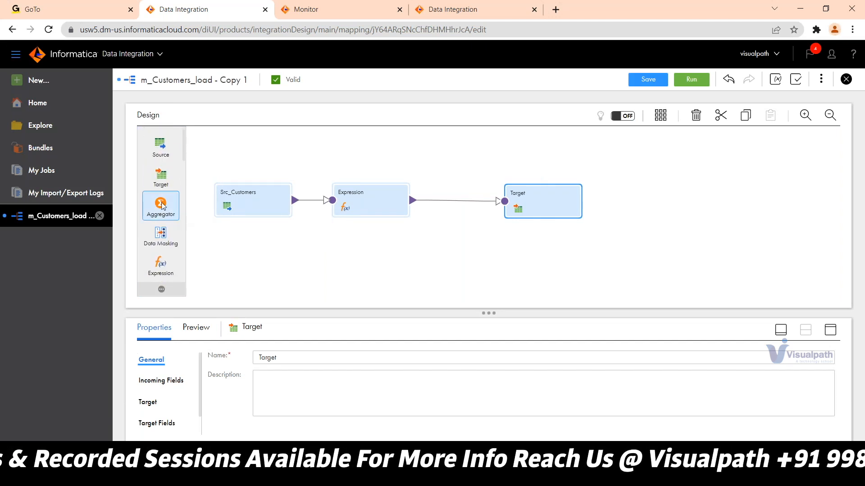
{"action": "left_click_drag", "start_coordinate": [162, 203], "coordinate": [432, 200]}
{"action": "left_click", "coordinate": [665, 119]}
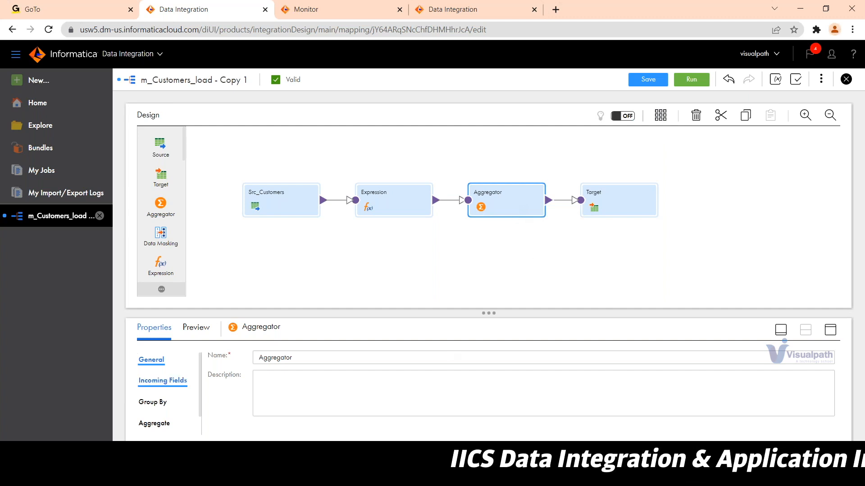
Enlarge the Aggregator's properties and examine its incoming fields and group-by settings.
{"action": "left_click", "coordinate": [831, 330]}
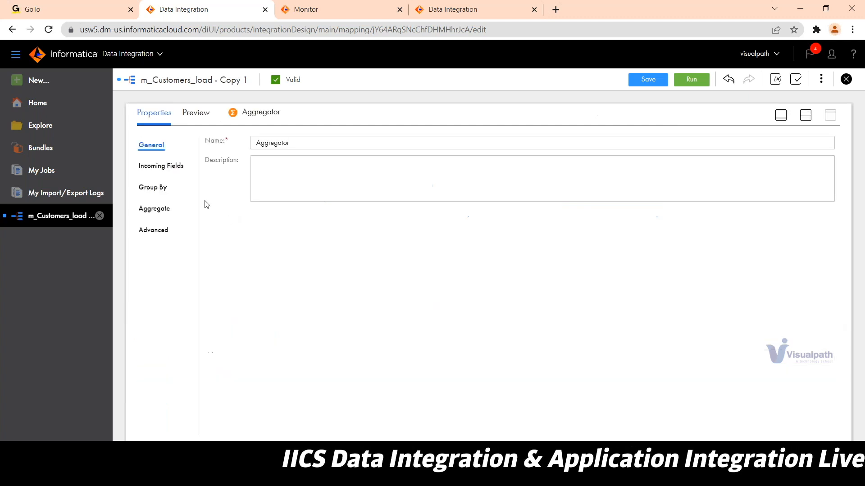
{"action": "left_click", "coordinate": [174, 175]}
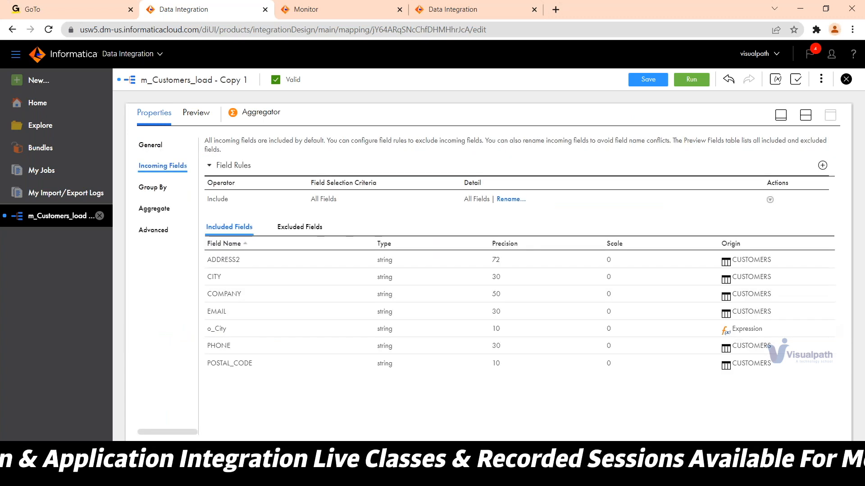
{"action": "left_click", "coordinate": [154, 190]}
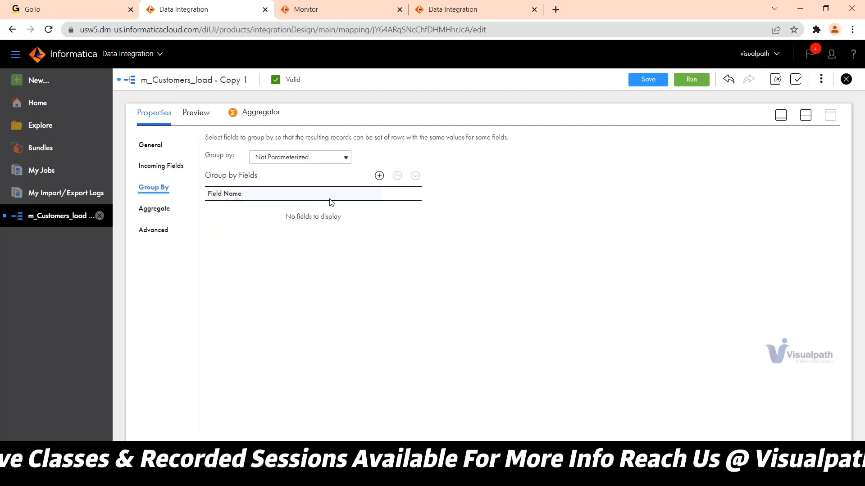
Check the tgt_exp_cust query results in Oracle SQL Developer, and return to the Data Integration mapping with its design canvas shown.
{"action": "mouse_move", "coordinate": [568, 476]}
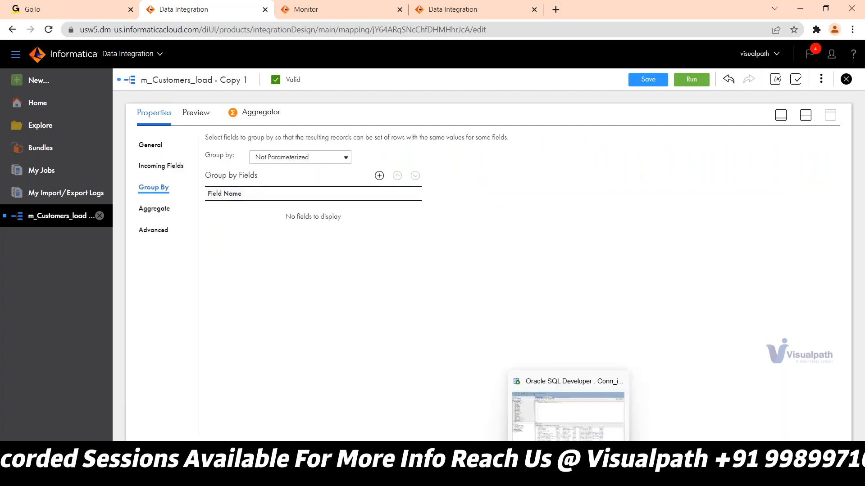
{"action": "left_click", "coordinate": [568, 428]}
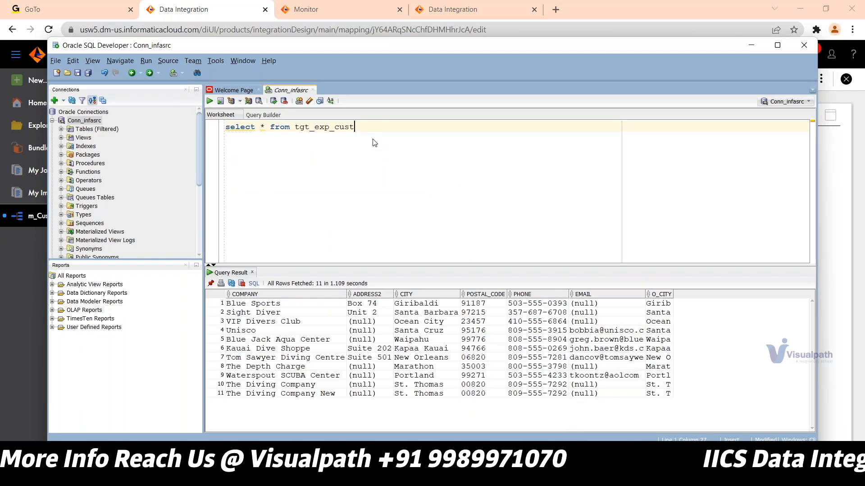
{"action": "double_click", "coordinate": [297, 131]}
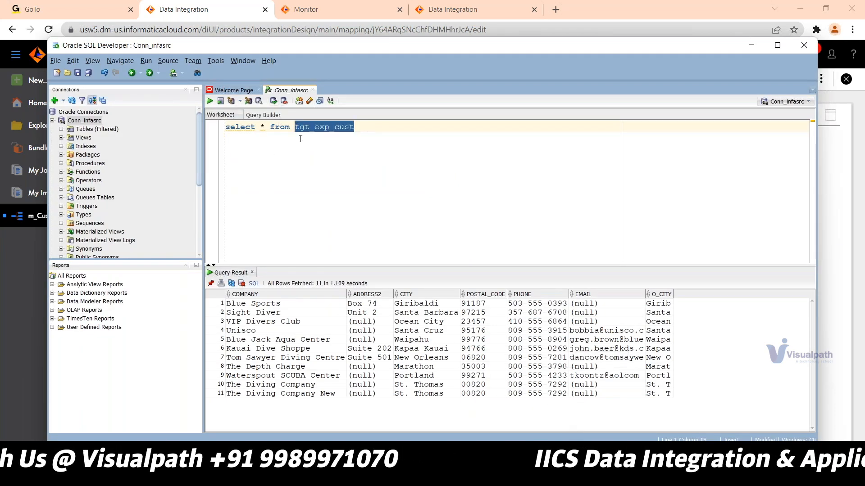
{"action": "mouse_move", "coordinate": [567, 477]}
{"action": "mouse_move", "coordinate": [523, 476]}
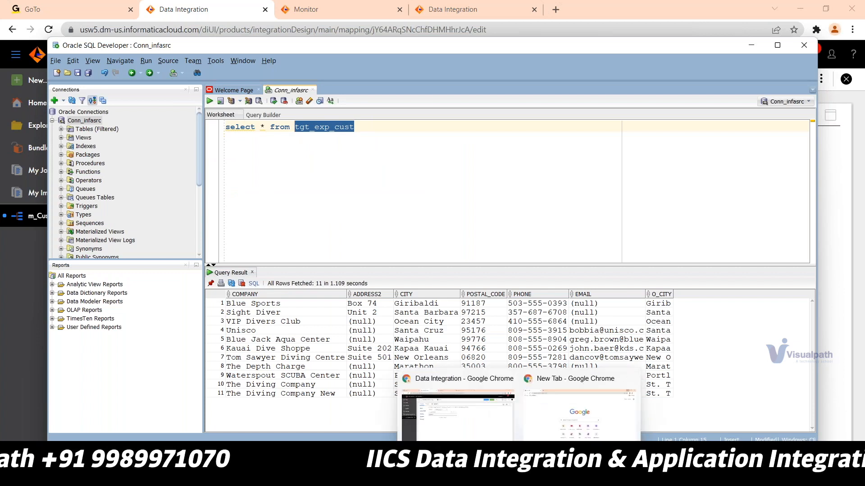
{"action": "left_click", "coordinate": [488, 423]}
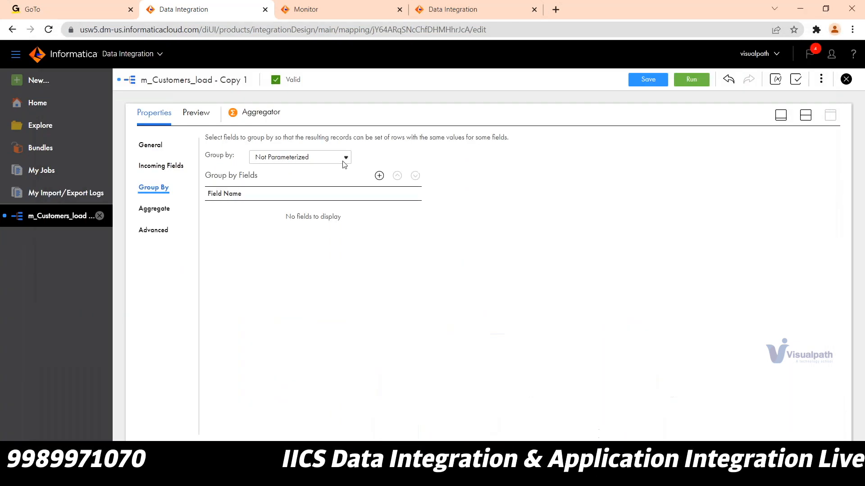
{"action": "left_click", "coordinate": [806, 115]}
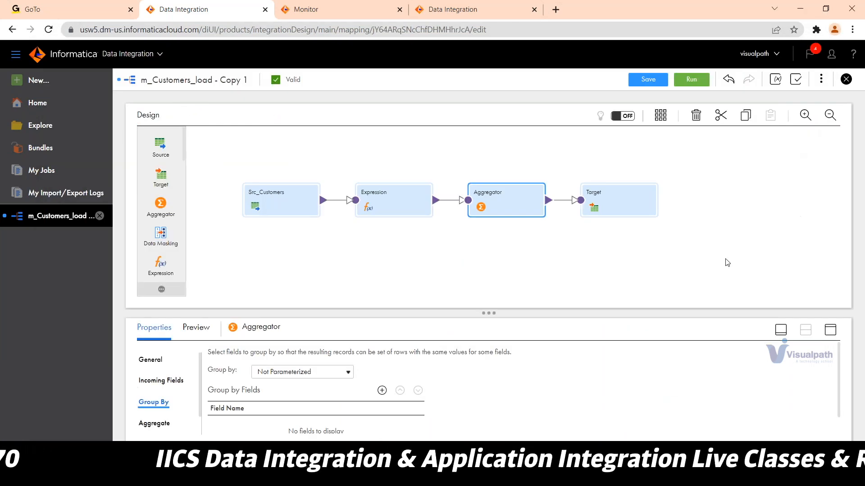
Create a new mapping in Training\IICS_Training and name it m_Agg_emp_example.
{"action": "left_click", "coordinate": [36, 81]}
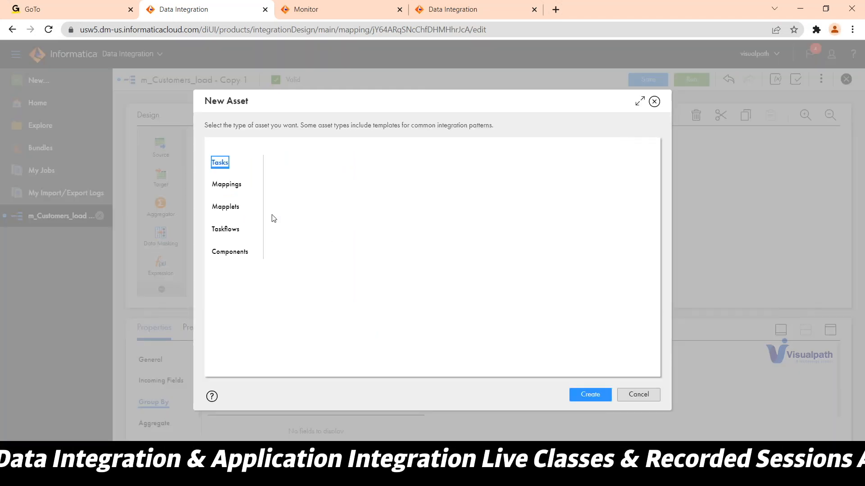
{"action": "left_click", "coordinate": [228, 187]}
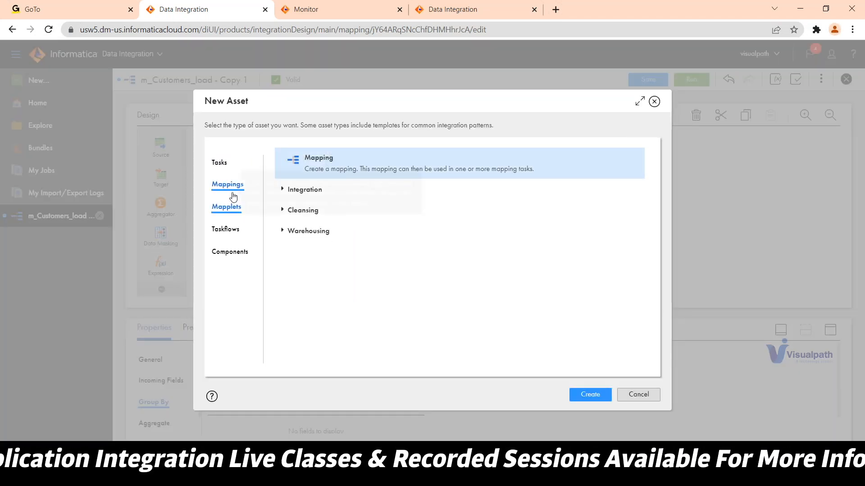
{"action": "left_click", "coordinate": [588, 395]}
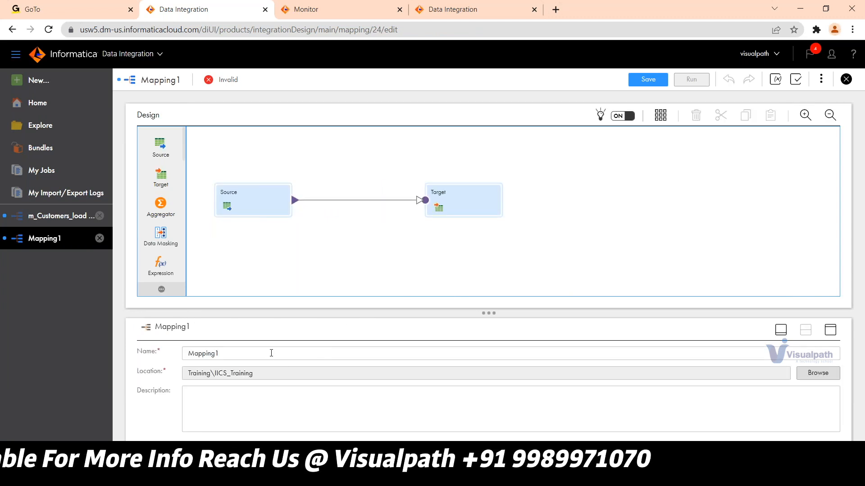
{"action": "double_click", "coordinate": [272, 353]}
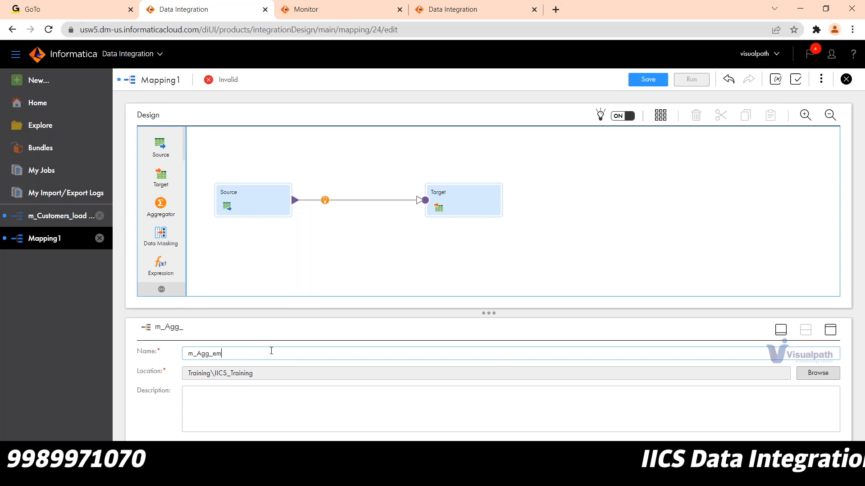
{"action": "type", "text": "m_Agg_emp_ex"}
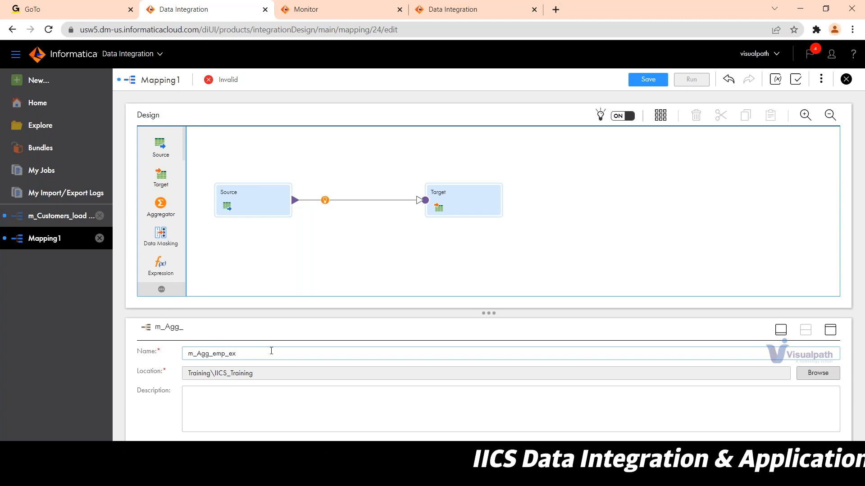
{"action": "type", "text": "ample"}
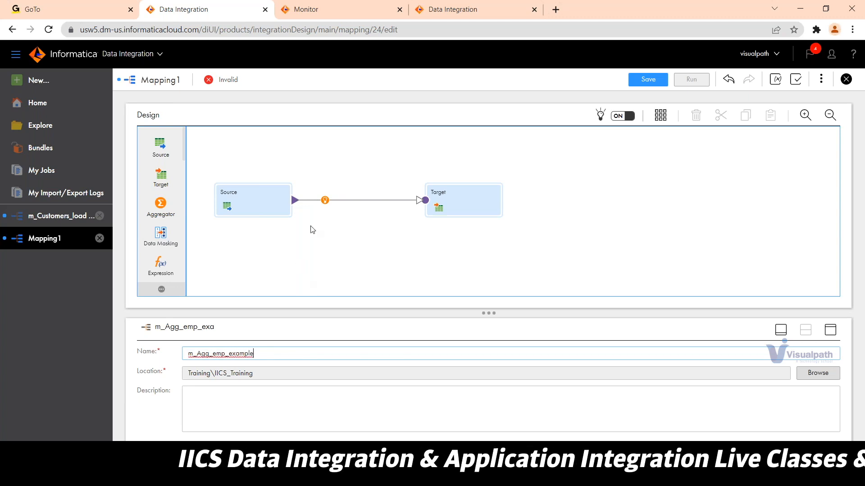
Insert an Aggregator transformation between Source and Target in the new mapping.
{"action": "left_click", "coordinate": [313, 230]}
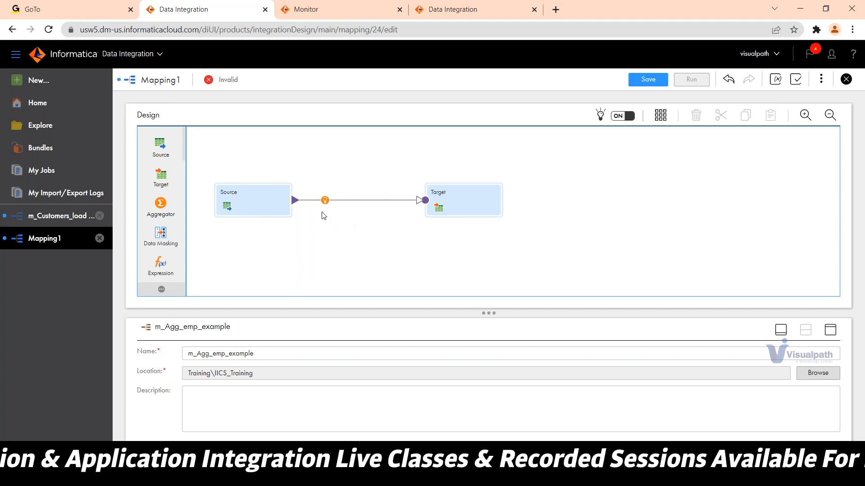
{"action": "mouse_move", "coordinate": [326, 201]}
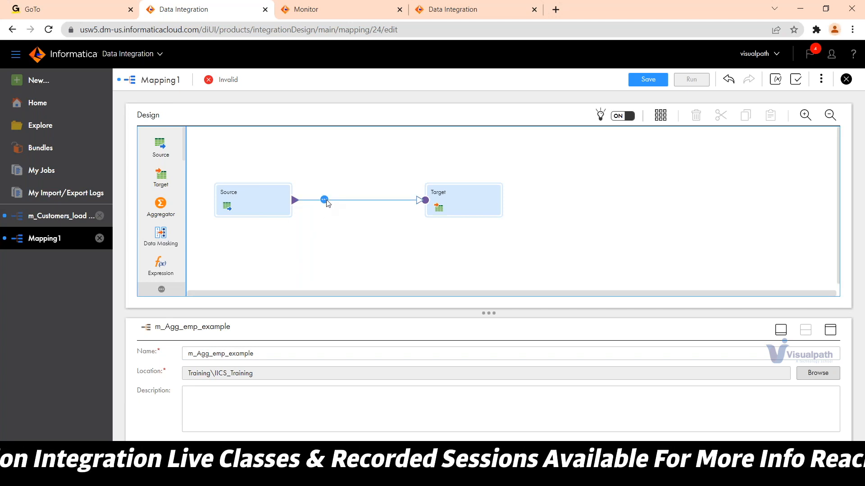
{"action": "left_click", "coordinate": [324, 200]}
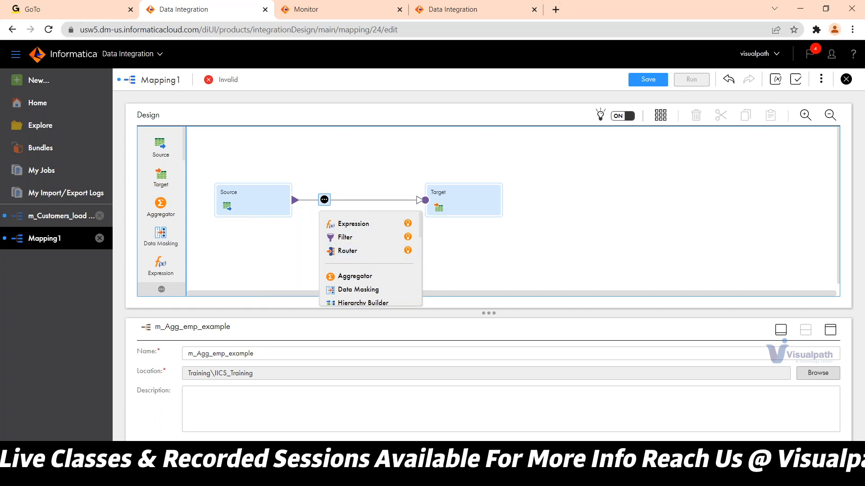
{"action": "left_click", "coordinate": [364, 282]}
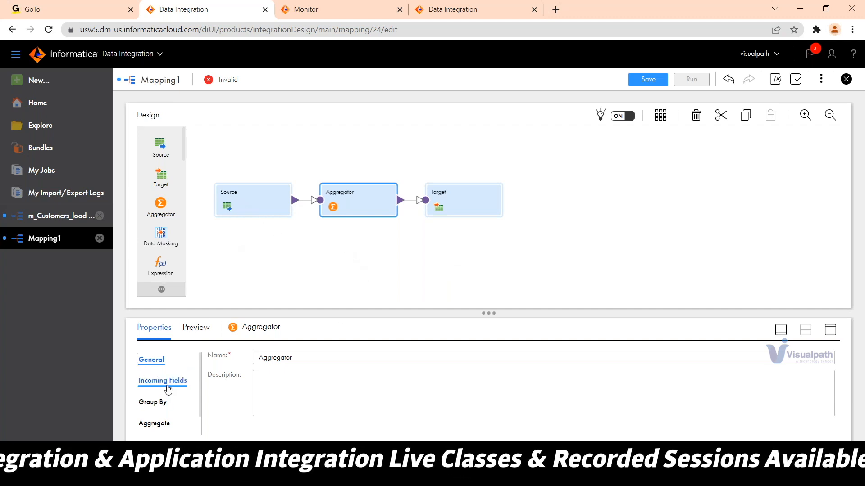
Set the Source transformation's connection to scott_oracle (Oracle) and open the selection of its source object.
{"action": "left_click", "coordinate": [256, 212]}
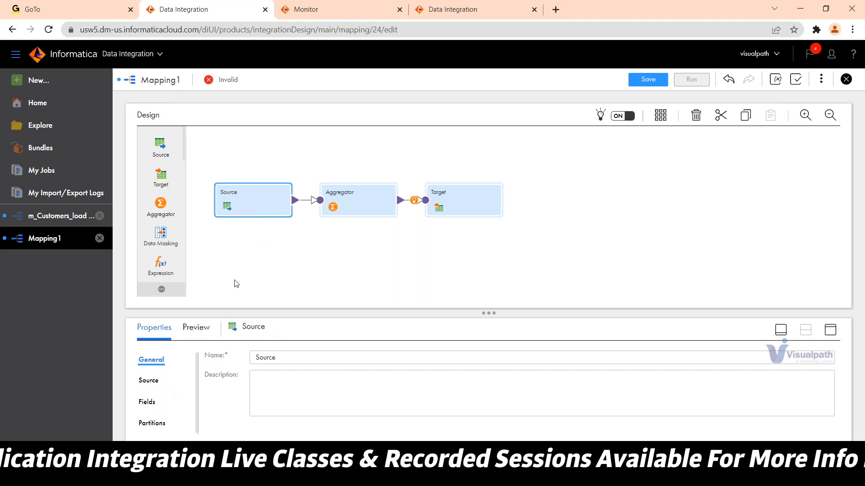
{"action": "left_click", "coordinate": [831, 330]}
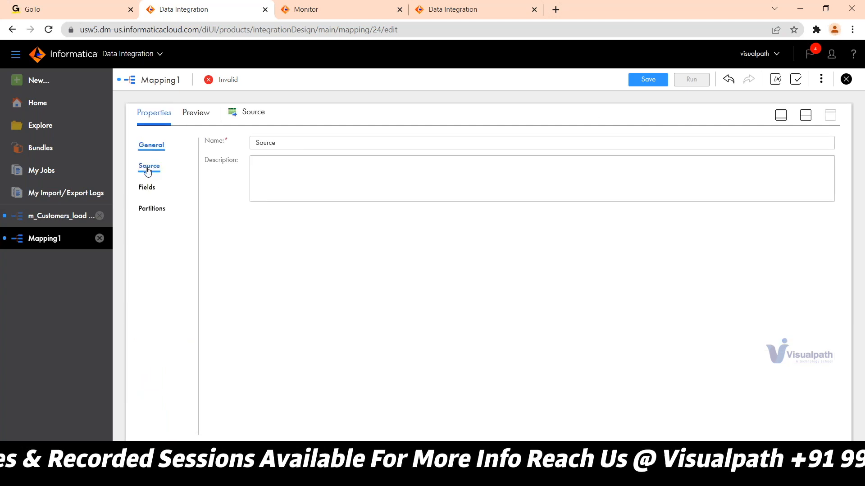
{"action": "left_click", "coordinate": [148, 169]}
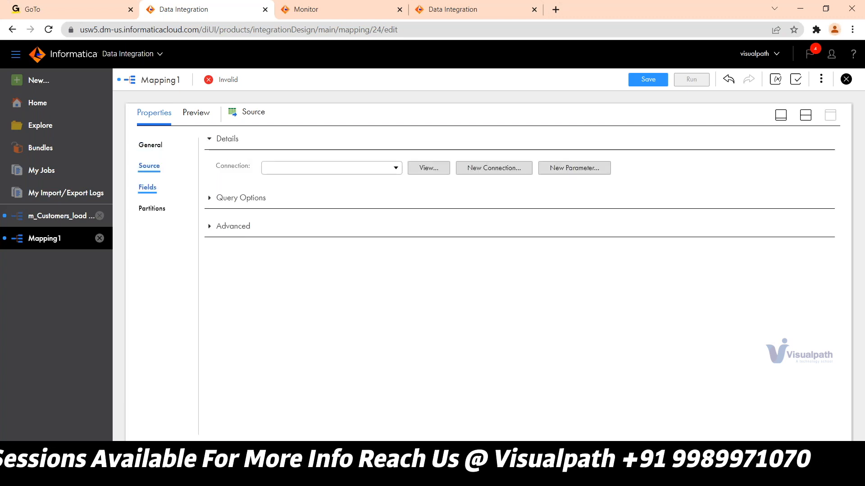
{"action": "left_click", "coordinate": [314, 174]}
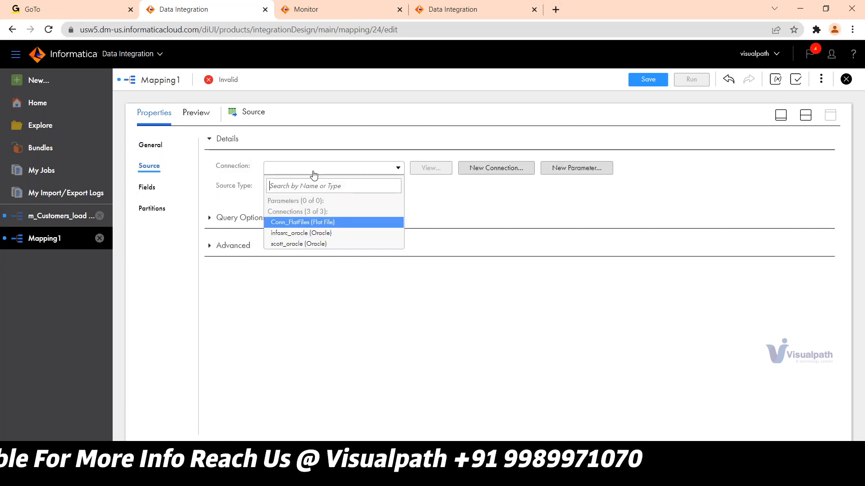
{"action": "left_click", "coordinate": [310, 244]}
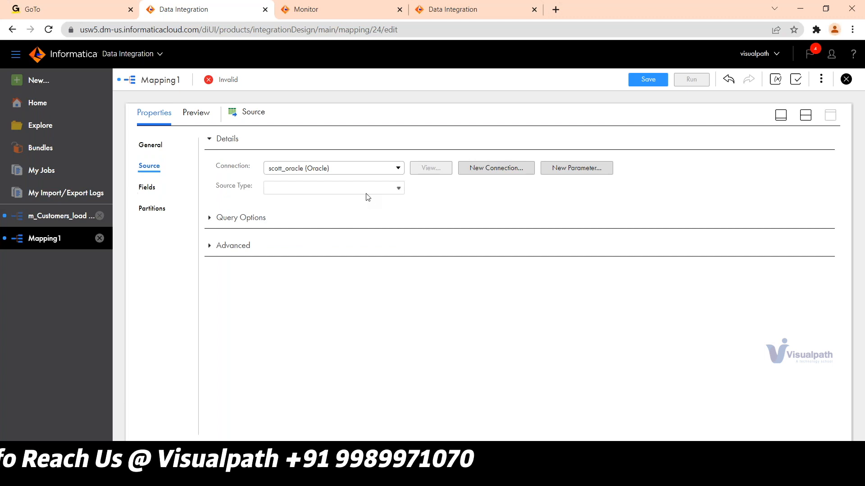
{"action": "left_click", "coordinate": [439, 209]}
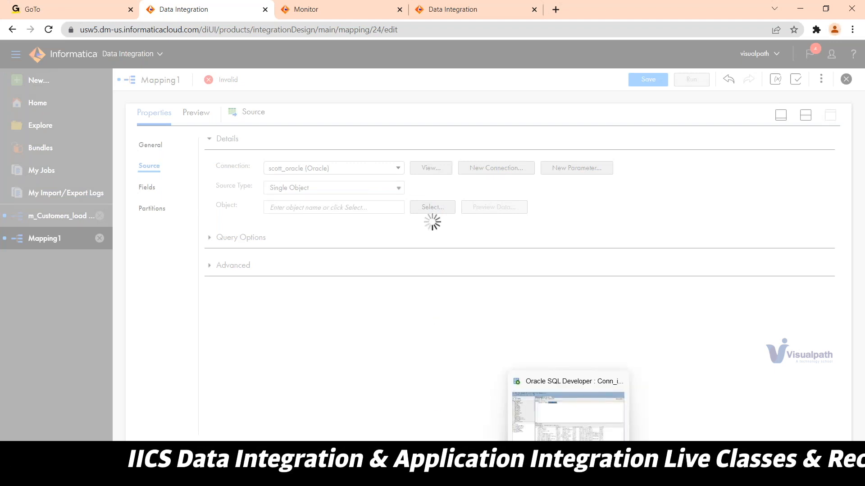
Switch to Oracle SQL Developer, connect to Conn_scott, and run the query "select * from emp".
{"action": "left_click", "coordinate": [569, 422]}
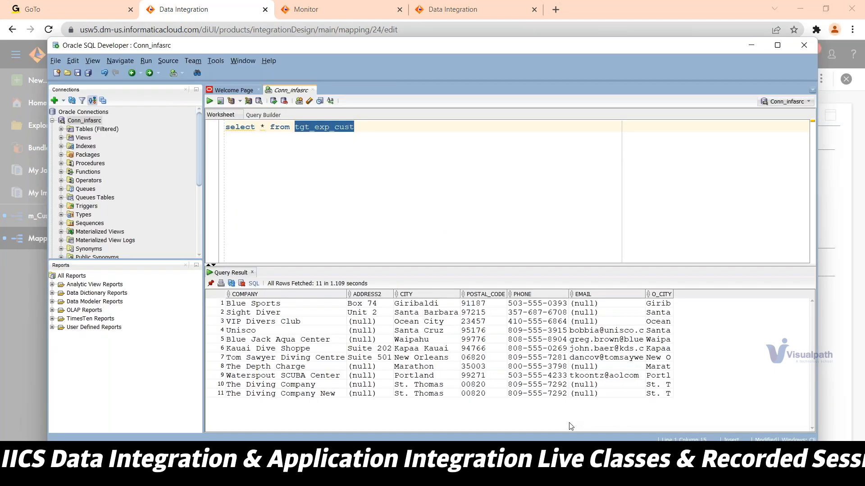
{"action": "left_click", "coordinate": [52, 121]}
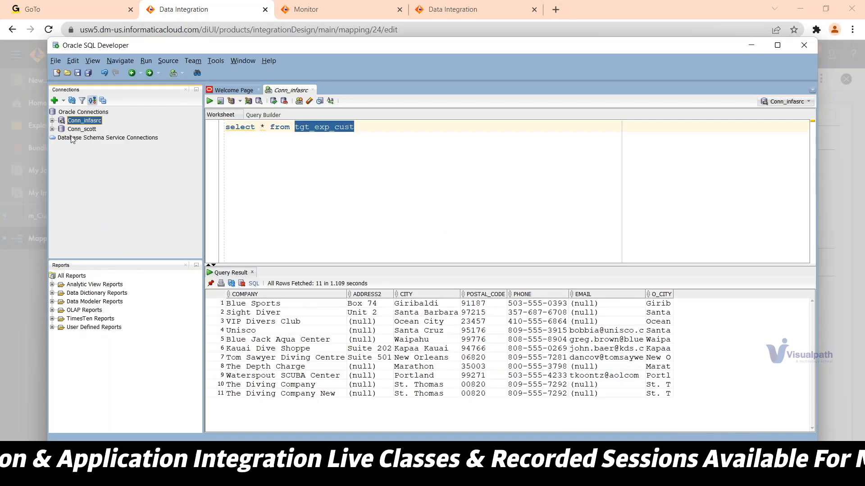
{"action": "double_click", "coordinate": [82, 130]}
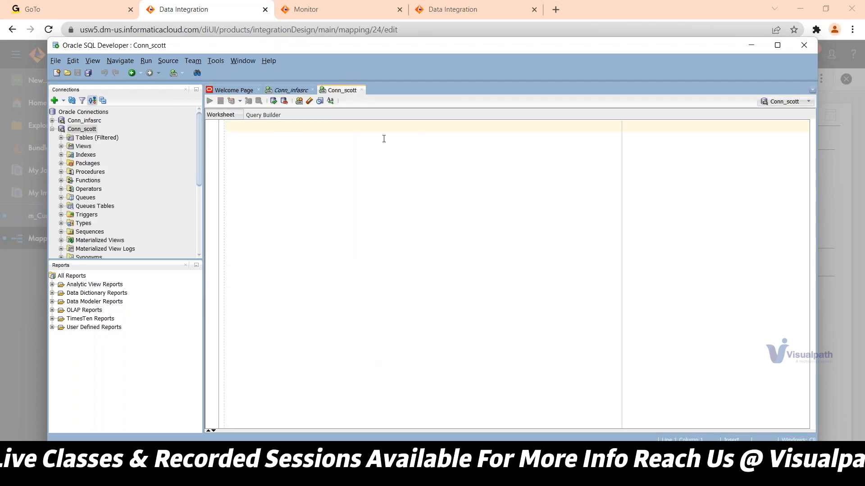
{"action": "type", "text": "sele"}
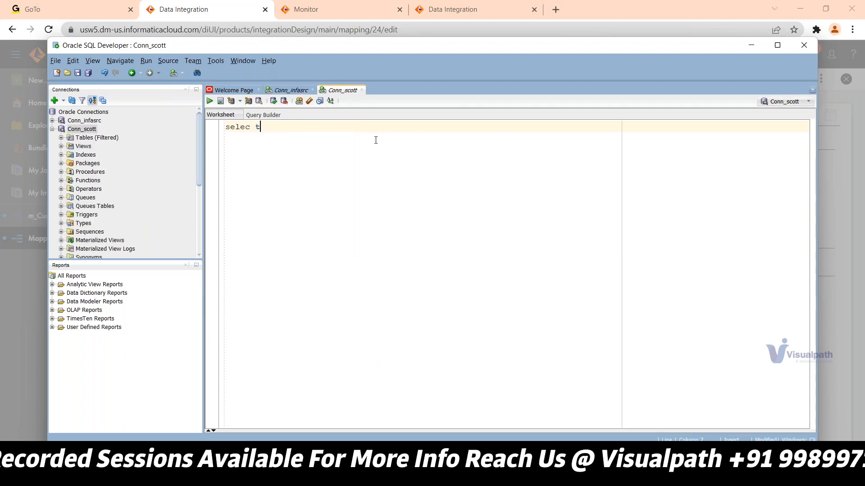
{"action": "type", "text": "ct "}
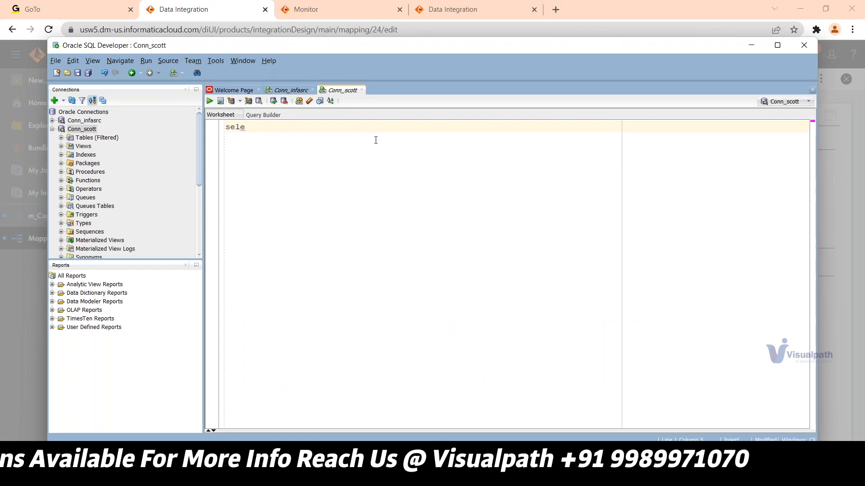
{"action": "type", "text": "* from emp"}
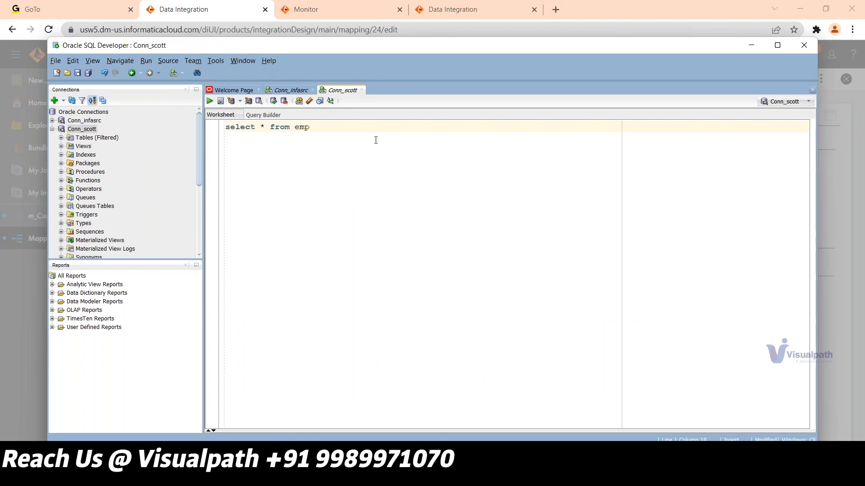
{"action": "key", "text": "ctrl+a"}
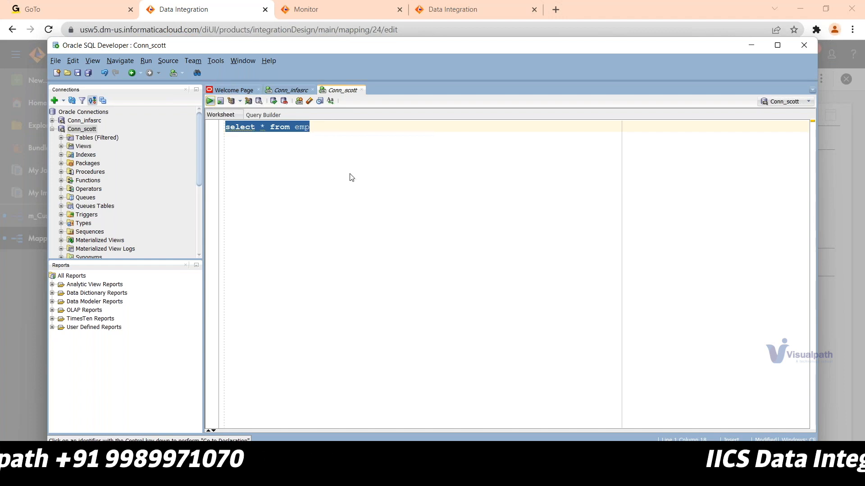
{"action": "key", "text": "ctrl+Return"}
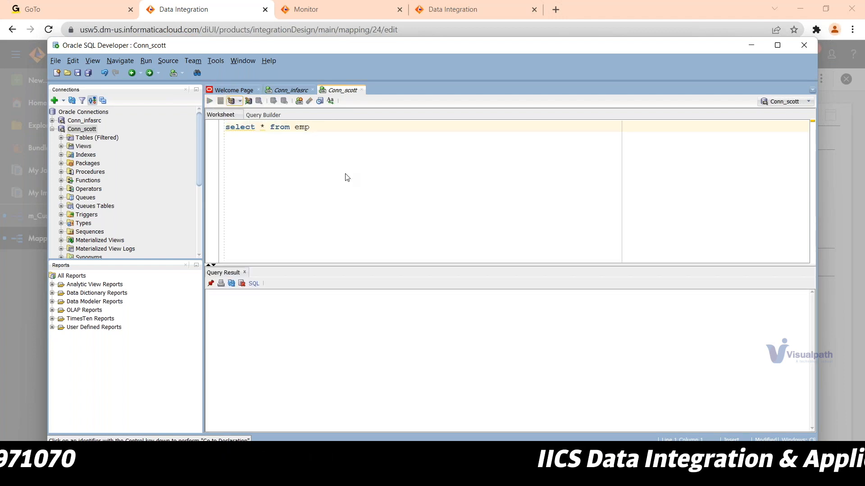
{"action": "key", "text": "ctrl+a"}
{"action": "key", "text": "ctrl+Return"}
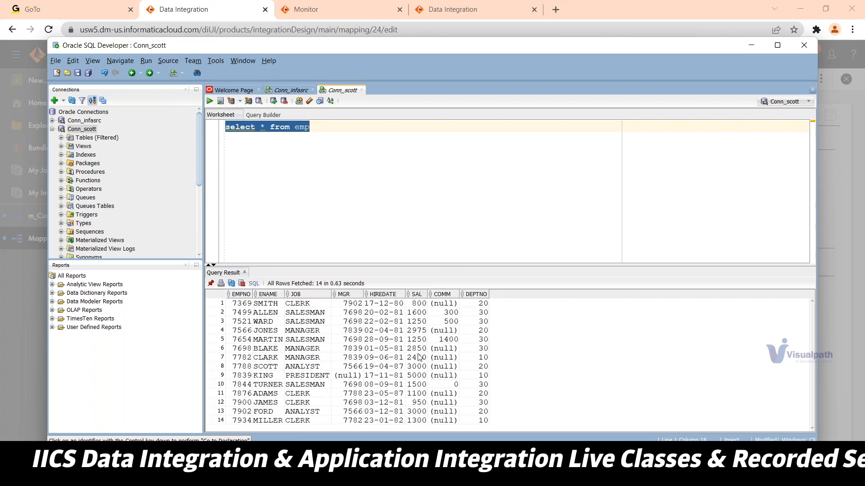
Return to Data Integration, choose the EMP table as the source object, and preview its data.
{"action": "mouse_move", "coordinate": [519, 475]}
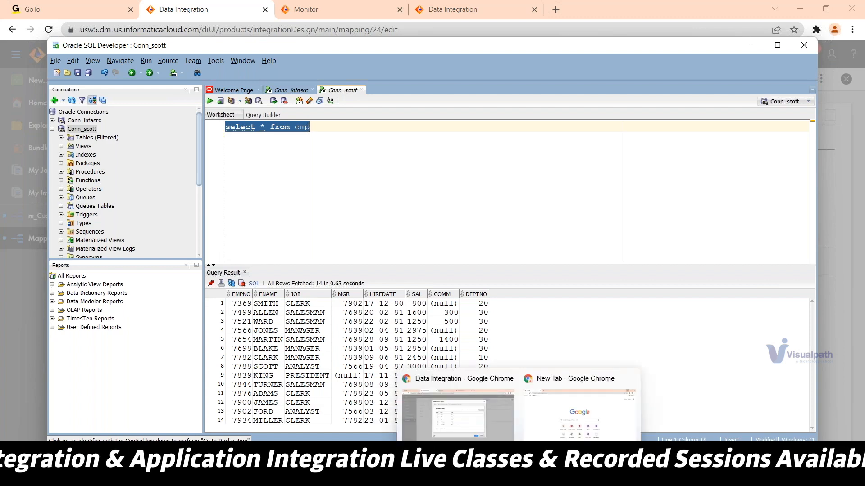
{"action": "left_click", "coordinate": [471, 428]}
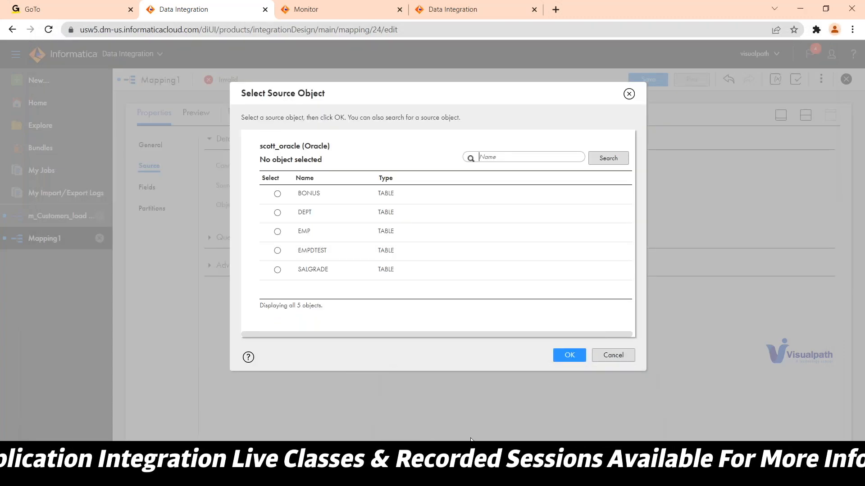
{"action": "left_click", "coordinate": [283, 235]}
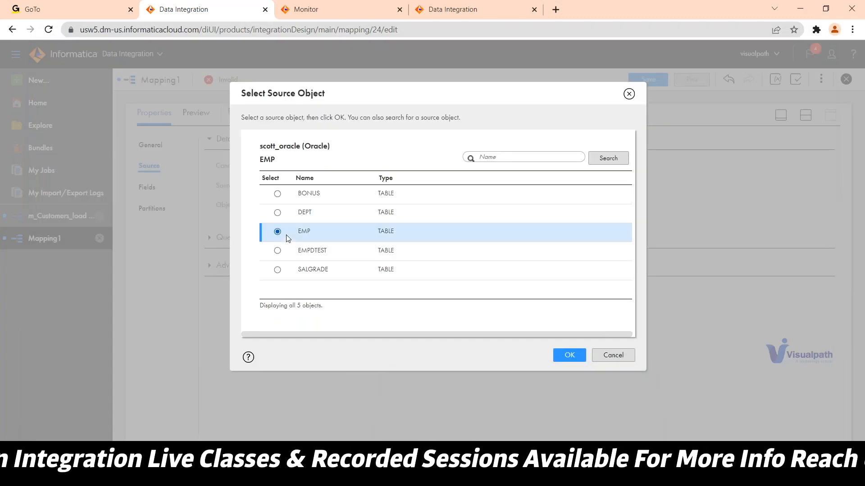
{"action": "left_click", "coordinate": [565, 357]}
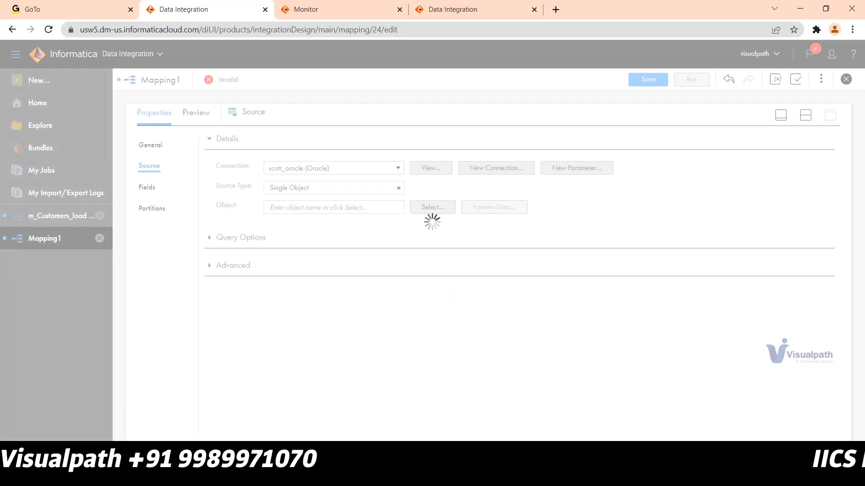
{"action": "left_click", "coordinate": [805, 116]}
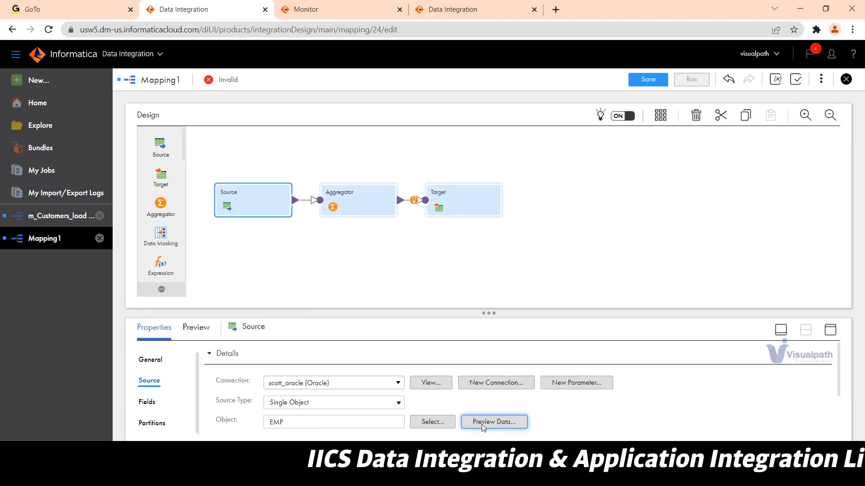
{"action": "left_click", "coordinate": [493, 423]}
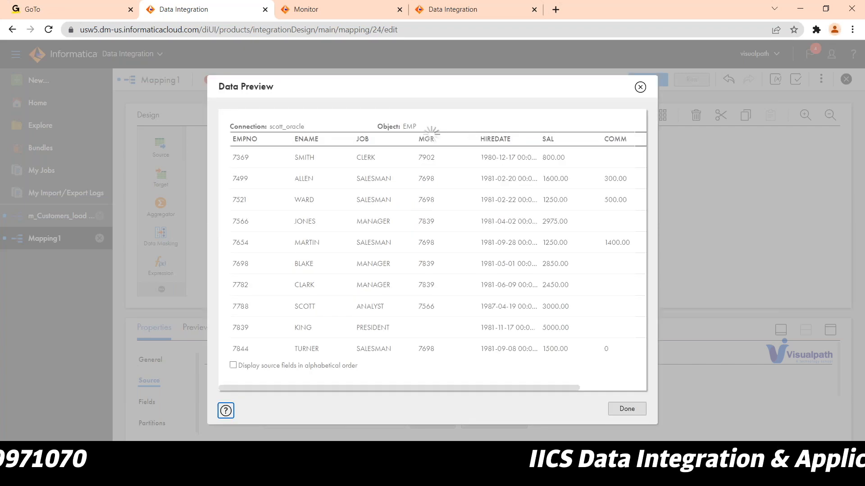
{"action": "left_click", "coordinate": [626, 408]}
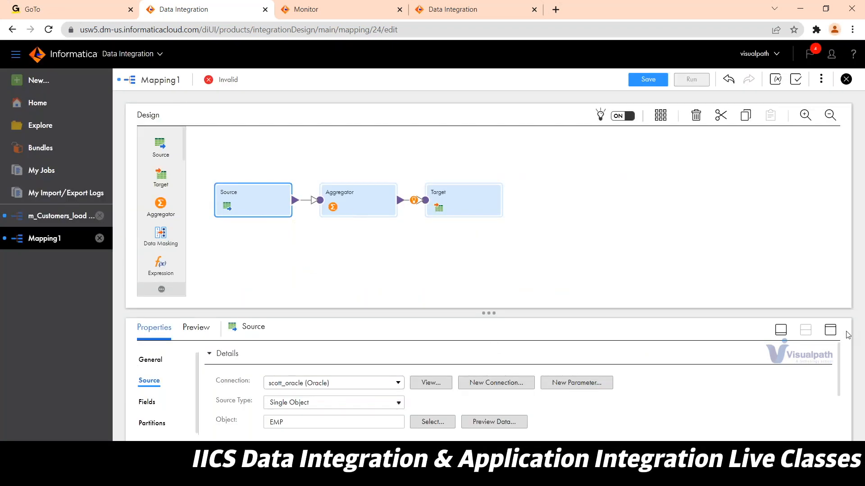
Review the Aggregator's incoming fields and add DEPTNO as its group-by field.
{"action": "left_click", "coordinate": [358, 199]}
{"action": "left_click", "coordinate": [830, 330]}
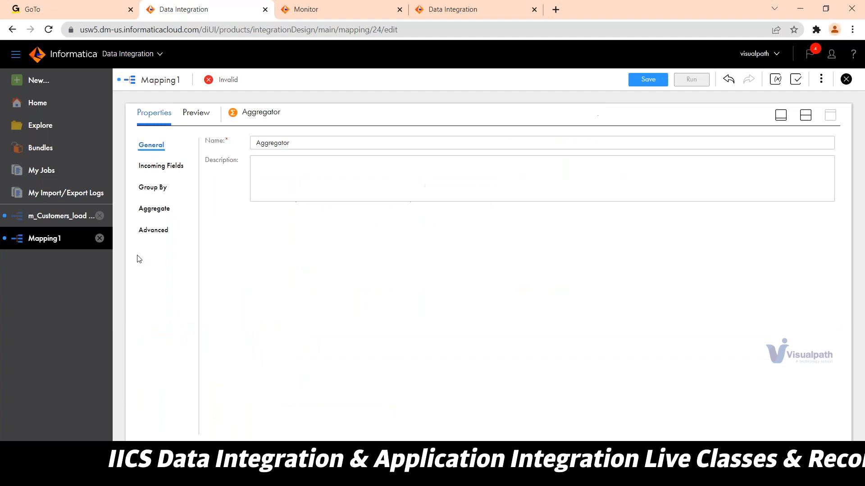
{"action": "left_click", "coordinate": [163, 174]}
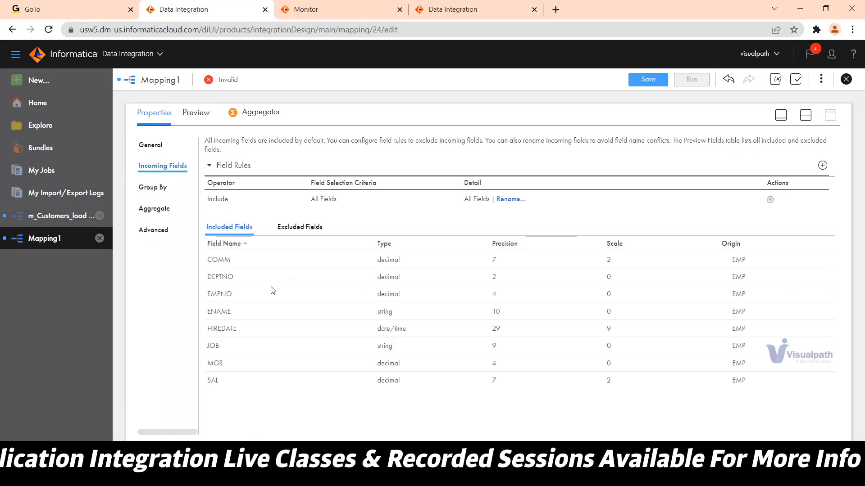
{"action": "left_click", "coordinate": [154, 189]}
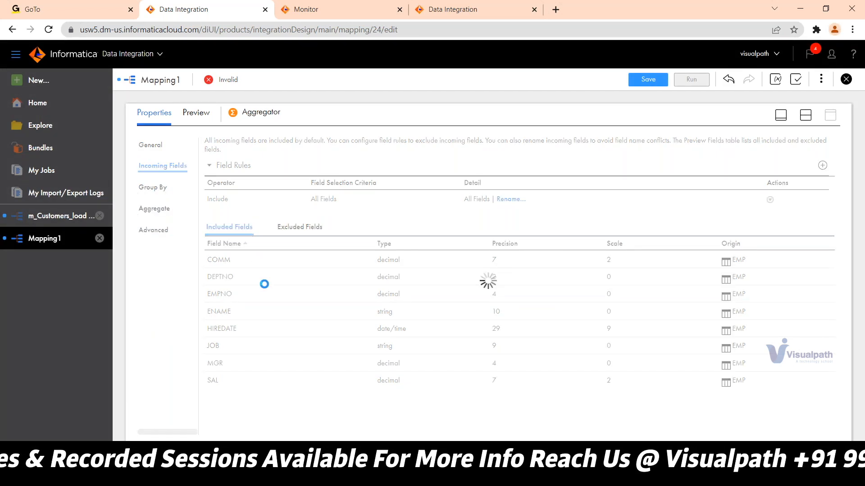
{"action": "left_click", "coordinate": [379, 177]}
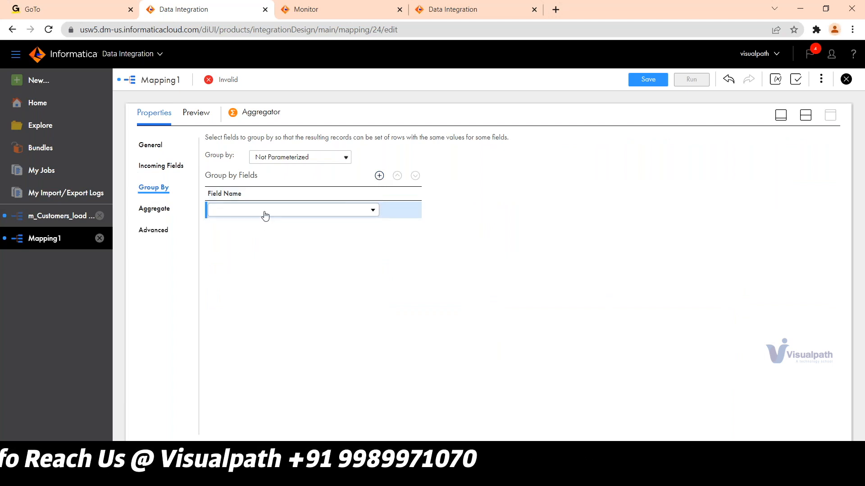
{"action": "left_click", "coordinate": [279, 211]}
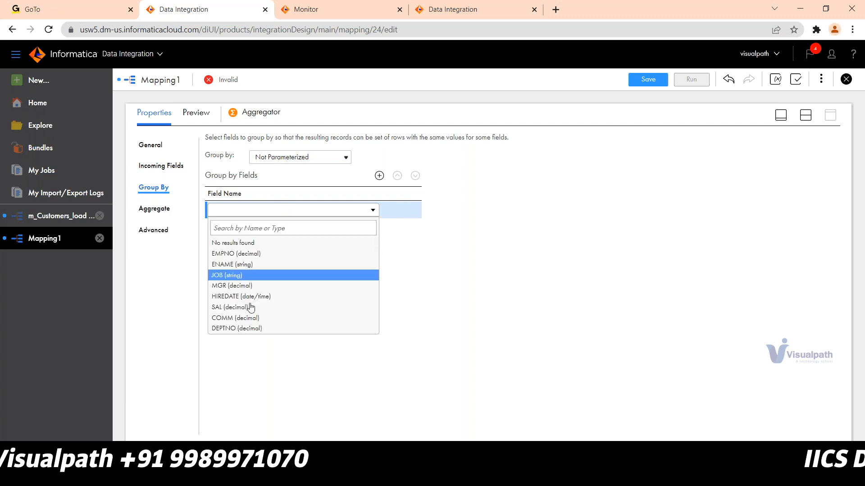
{"action": "left_click", "coordinate": [237, 328]}
{"action": "left_click", "coordinate": [309, 300]}
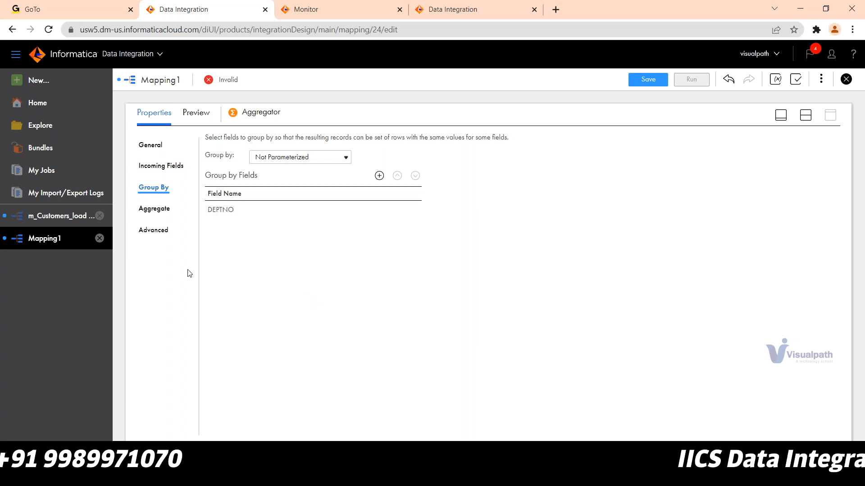
Show the Aggregator's aggregate settings and save the mapping, with the design canvas displayed again.
{"action": "left_click", "coordinate": [157, 208]}
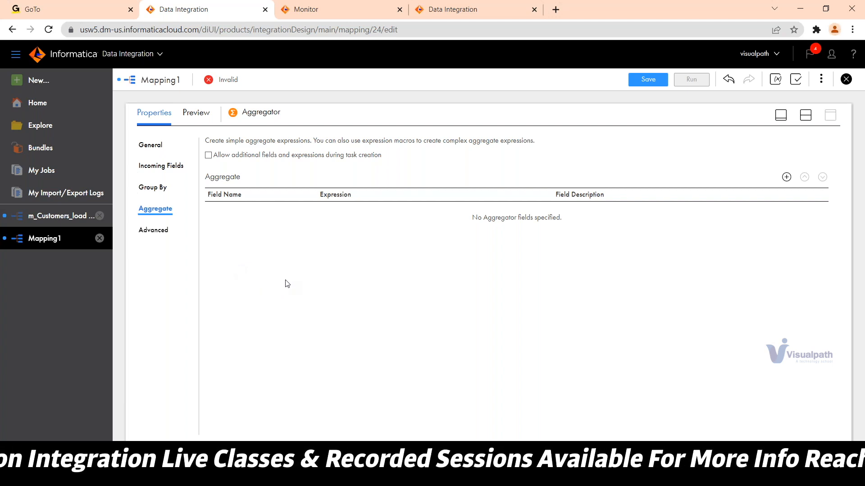
{"action": "left_click", "coordinate": [647, 80]}
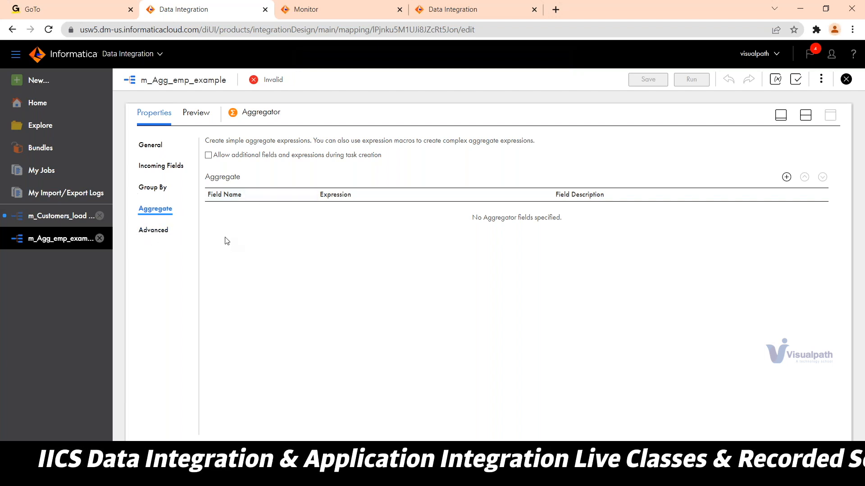
{"action": "left_click", "coordinate": [806, 116]}
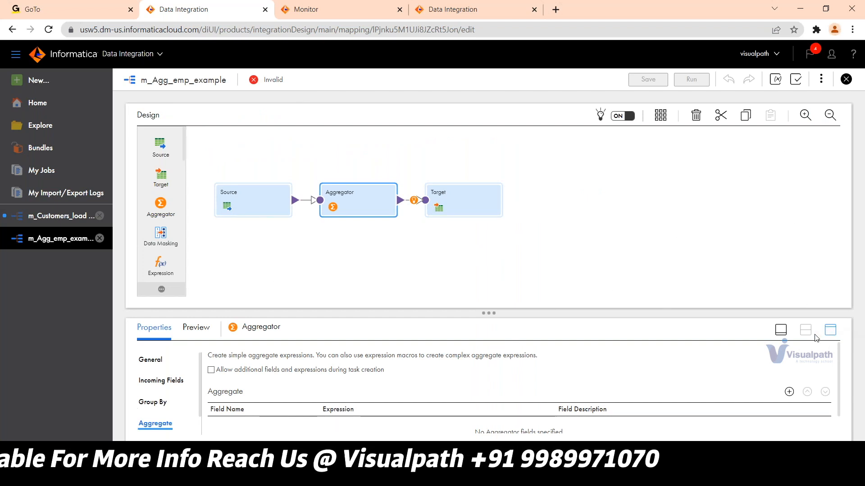
Examine the Aggregator's aggregate, advanced and group-by settings in the enlarged properties view.
{"action": "left_click", "coordinate": [828, 332]}
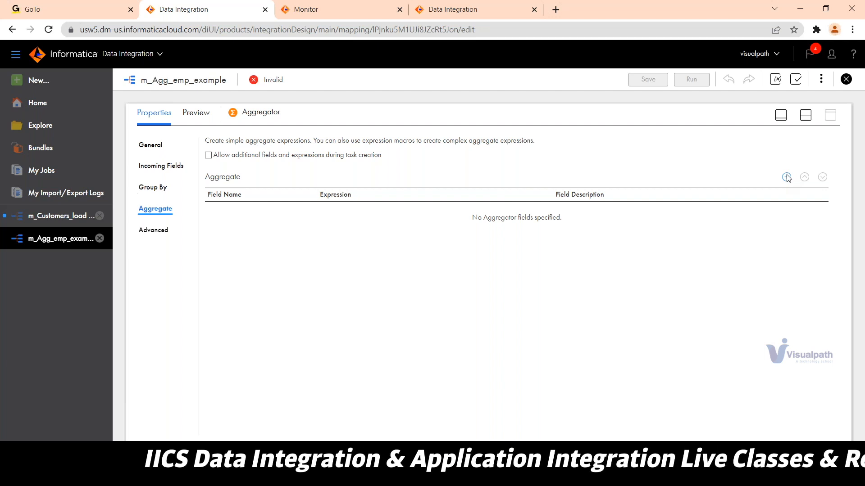
{"action": "left_click", "coordinate": [160, 231]}
{"action": "left_click", "coordinate": [154, 209]}
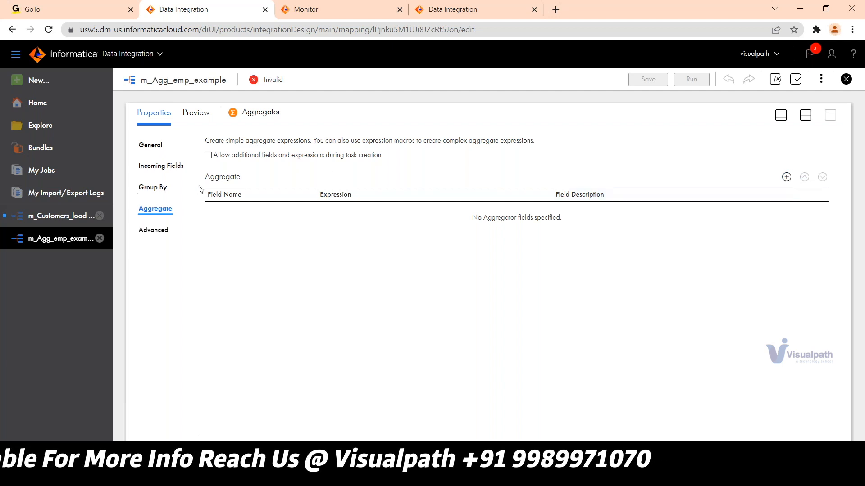
{"action": "left_click", "coordinate": [155, 188]}
{"action": "left_click", "coordinate": [157, 209]}
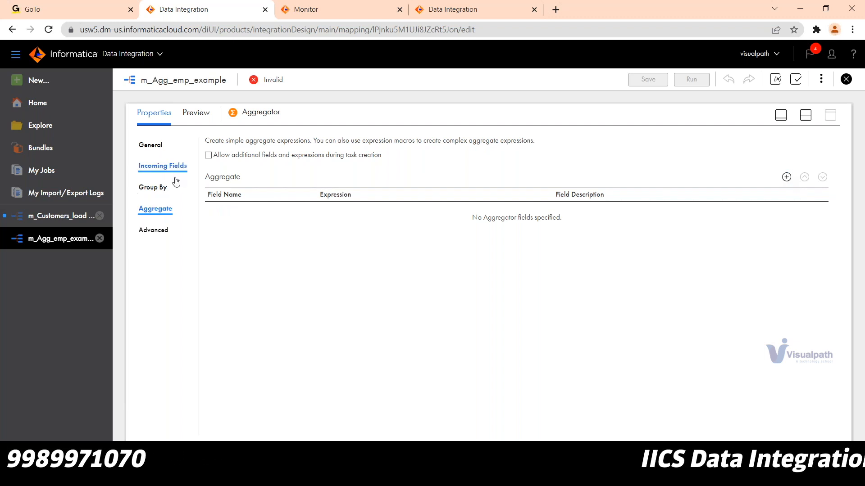
{"action": "left_click", "coordinate": [157, 188]}
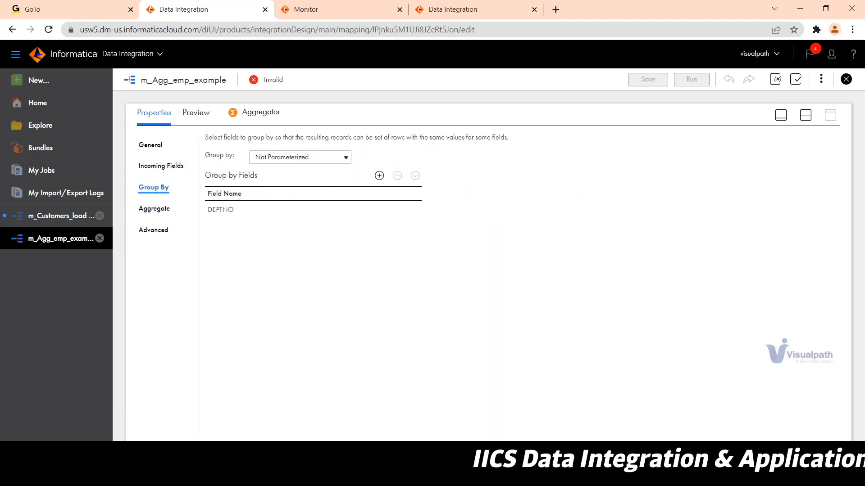
{"action": "left_click", "coordinate": [154, 211]}
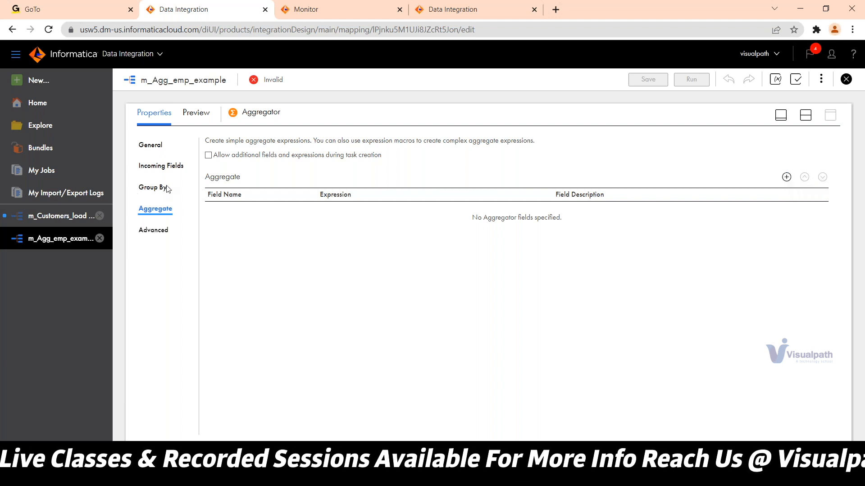
Open the Target transformation's target settings and set its connection to scott_oracle (Oracle).
{"action": "left_click", "coordinate": [809, 121]}
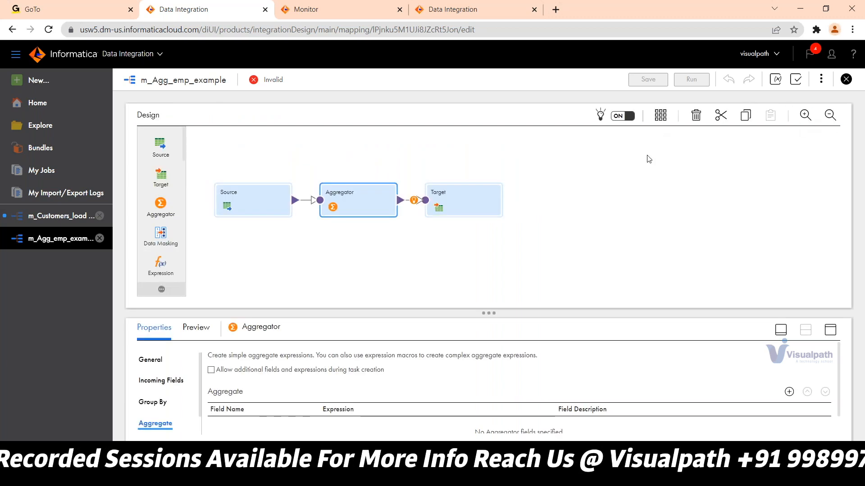
{"action": "left_click", "coordinate": [474, 196]}
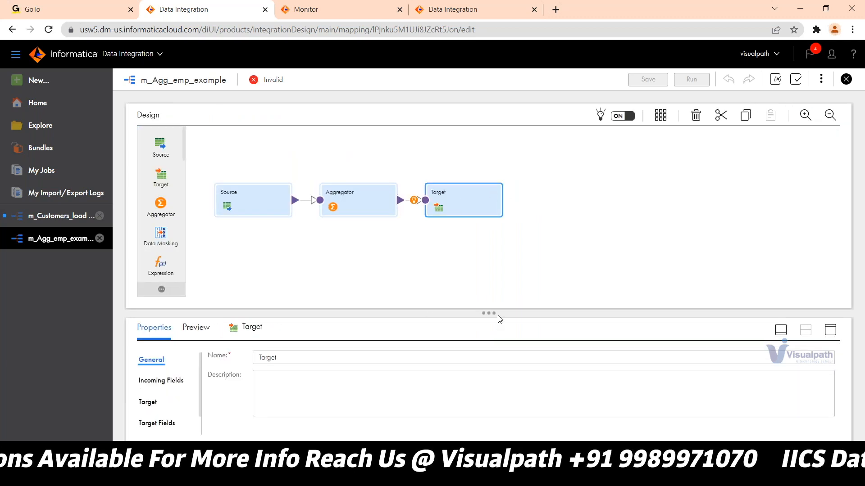
{"action": "left_click", "coordinate": [830, 330]}
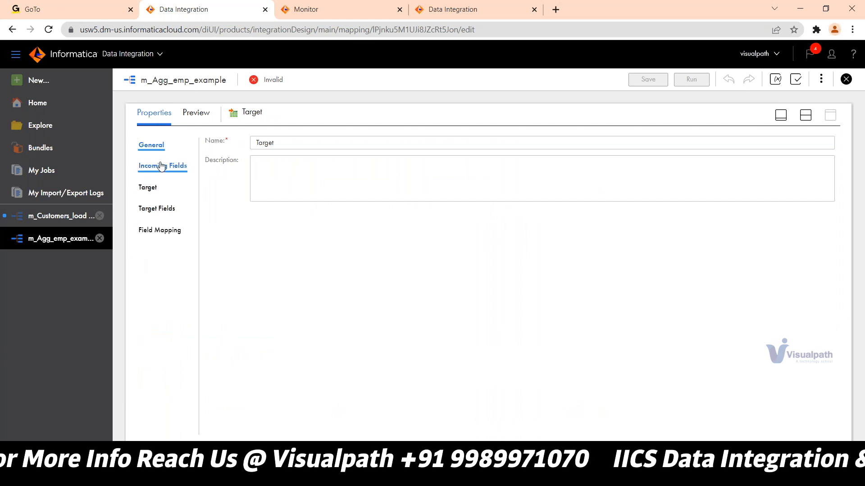
{"action": "left_click", "coordinate": [178, 194]}
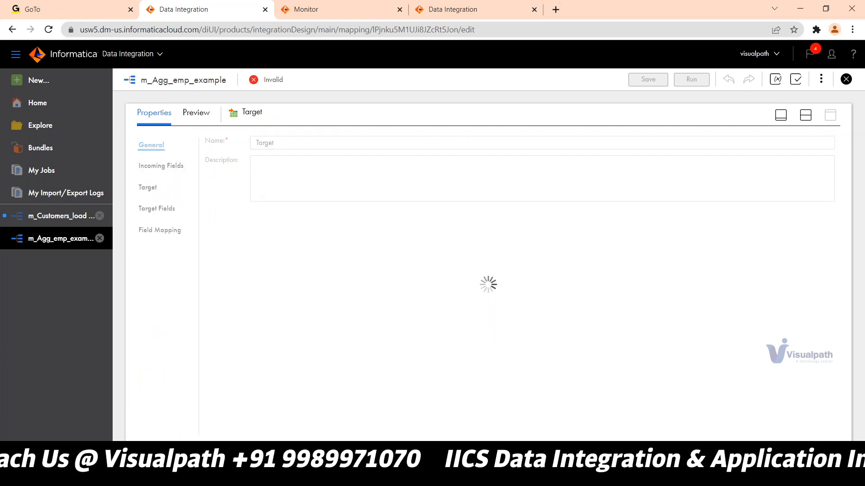
{"action": "left_click", "coordinate": [147, 188]}
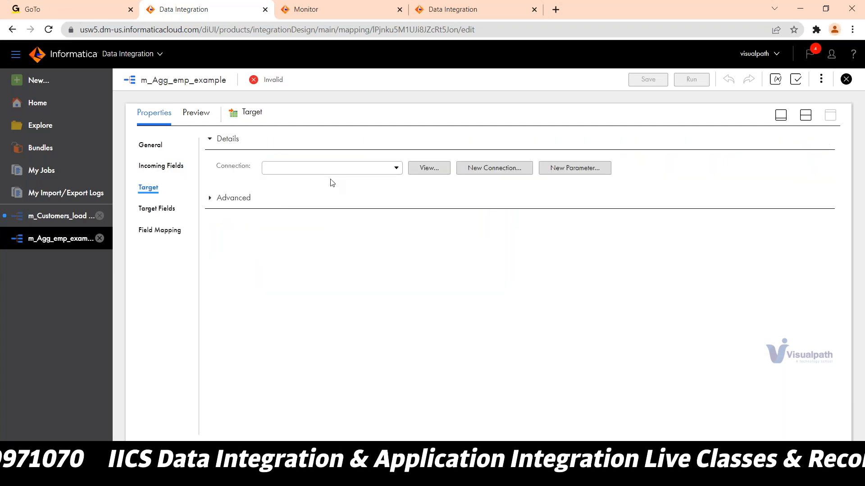
{"action": "left_click", "coordinate": [331, 170]}
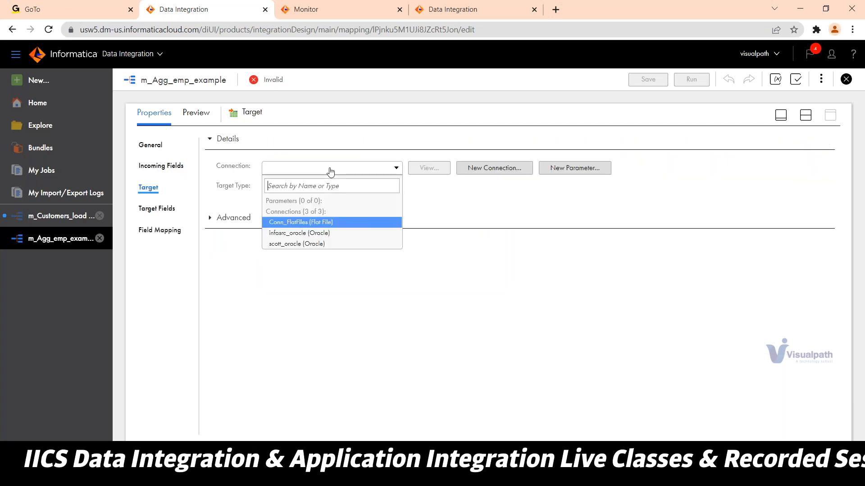
{"action": "left_click", "coordinate": [302, 244]}
Set the target object to be created new at runtime with the table name EMPAGG.
{"action": "left_click", "coordinate": [424, 211]}
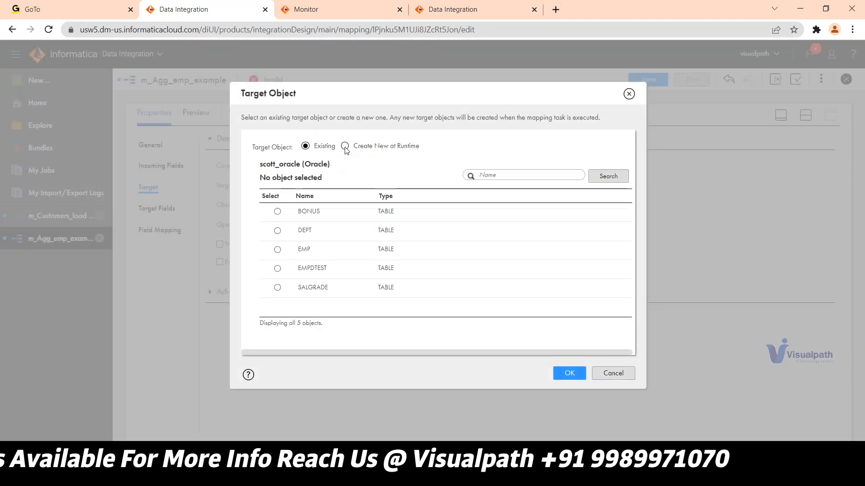
{"action": "left_click", "coordinate": [345, 145]}
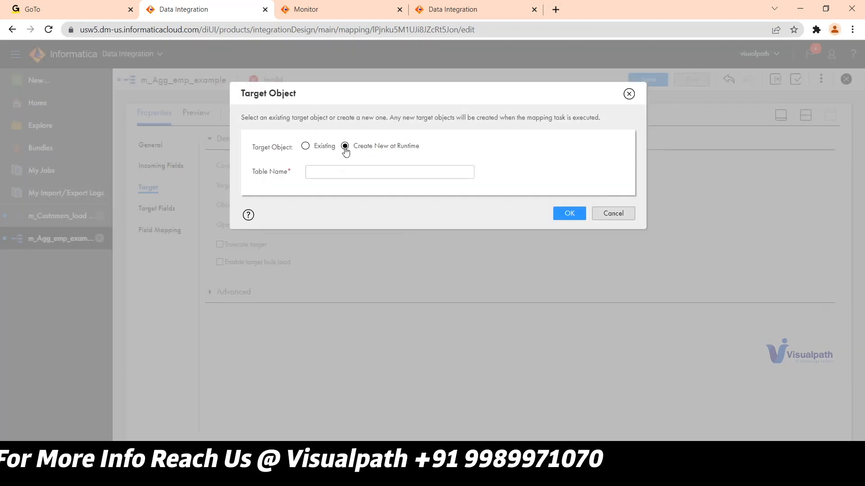
{"action": "left_click", "coordinate": [420, 170]}
{"action": "type", "text": "EM"}
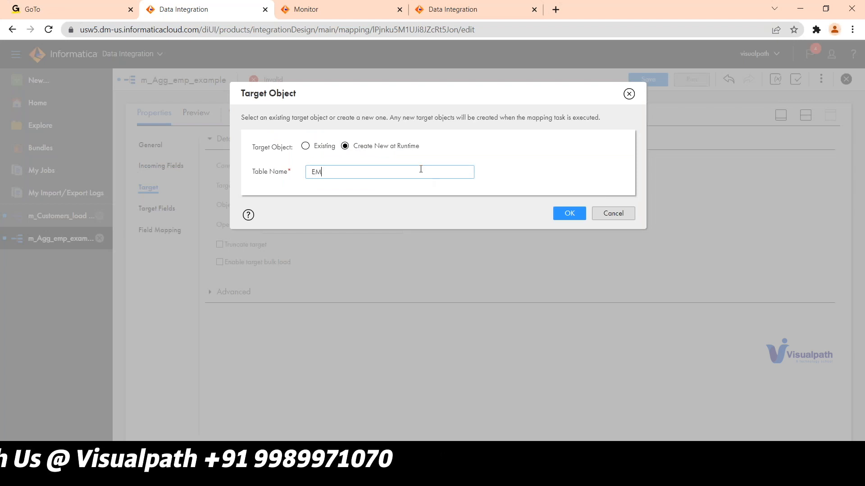
{"action": "type", "text": "PAGG"}
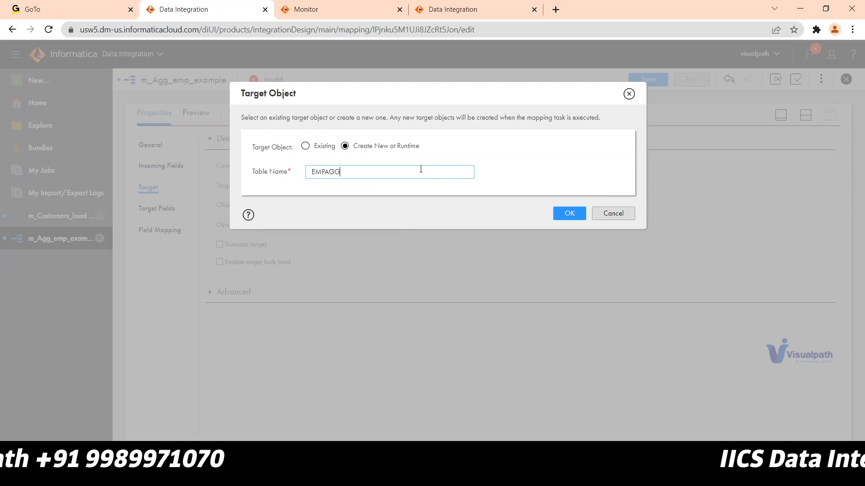
{"action": "left_click", "coordinate": [566, 213]}
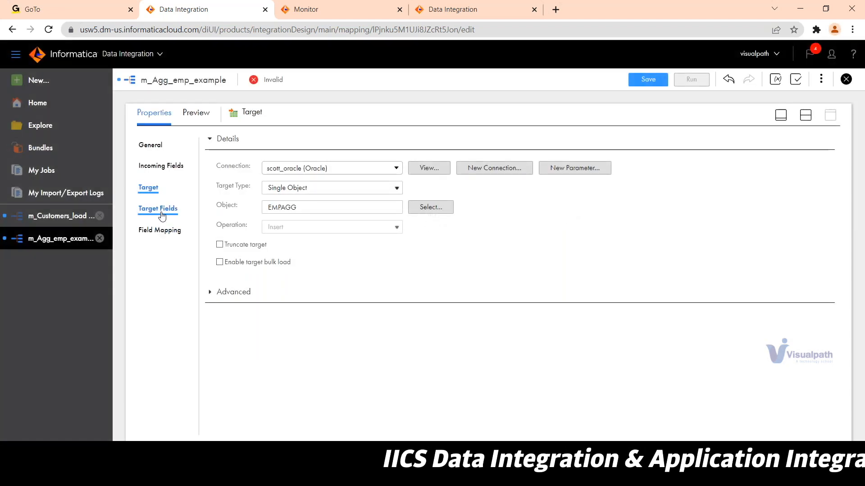
Show the Aggregator transformation's properties in the enlarged view and save the mapping.
{"action": "left_click", "coordinate": [805, 116]}
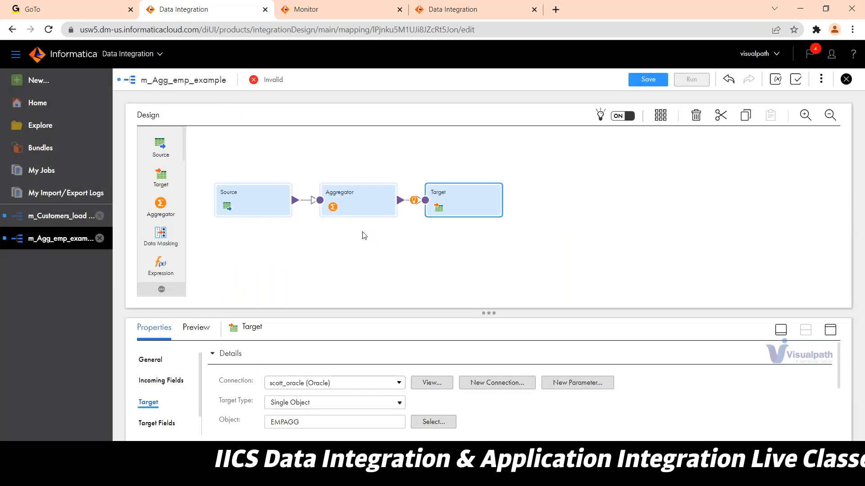
{"action": "left_click", "coordinate": [351, 201]}
{"action": "left_click", "coordinate": [832, 331]}
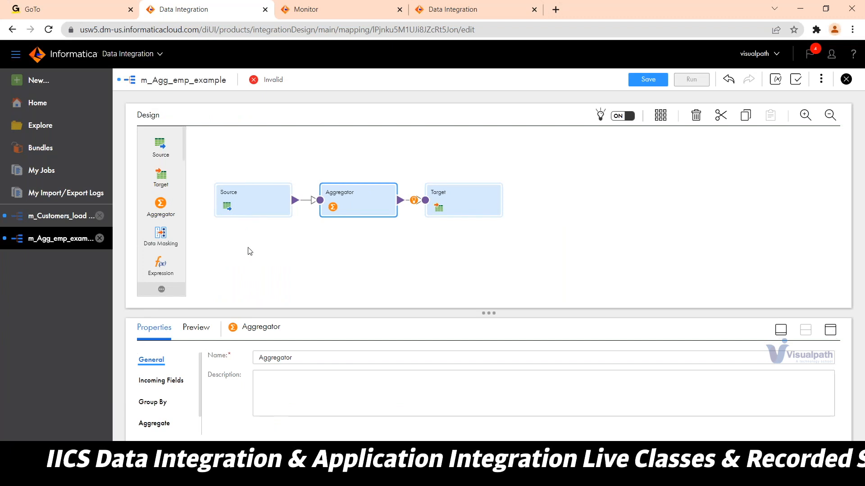
{"action": "left_click", "coordinate": [648, 80]}
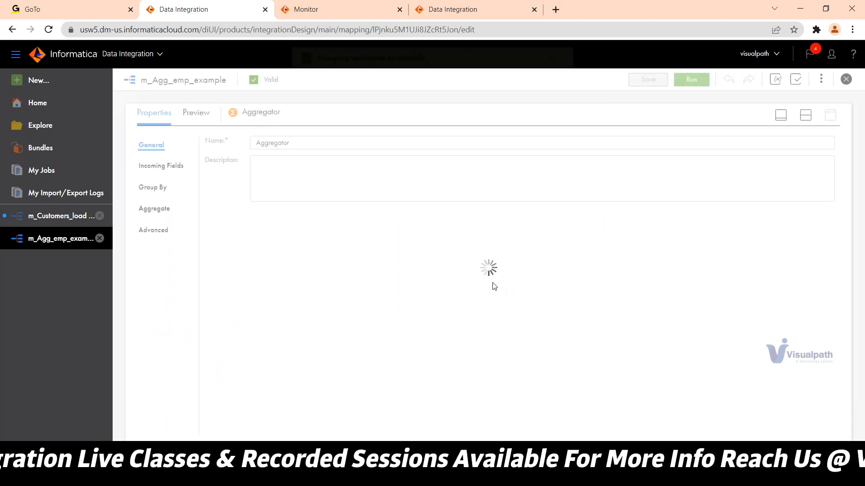
Add an output field named o_SALARY of type decimal to the Aggregator's aggregate fields.
{"action": "left_click", "coordinate": [160, 188]}
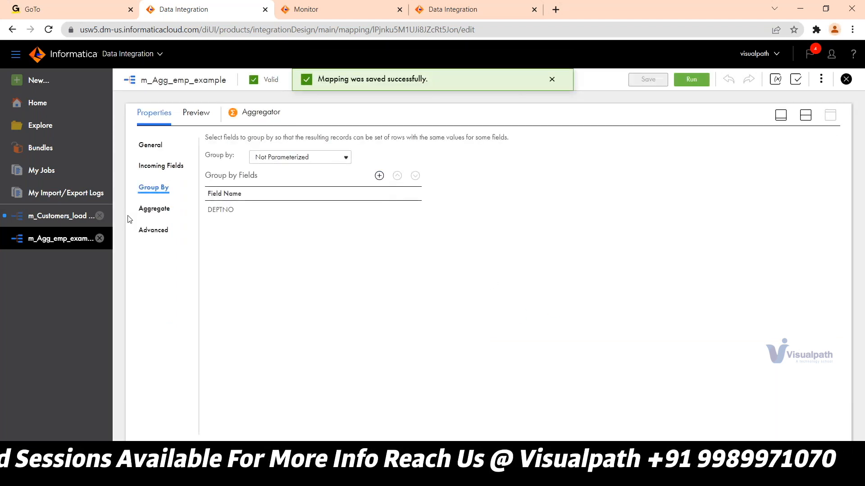
{"action": "left_click", "coordinate": [155, 211]}
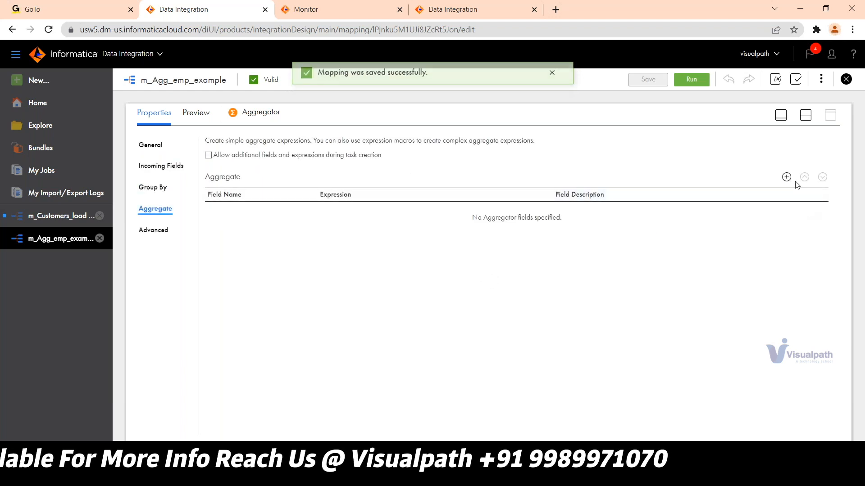
{"action": "left_click", "coordinate": [787, 177]}
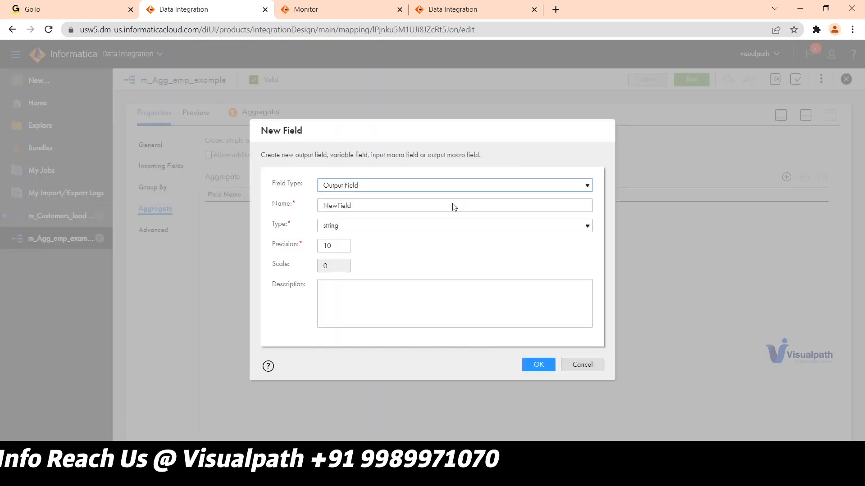
{"action": "double_click", "coordinate": [395, 205]}
{"action": "type", "text": "o"}
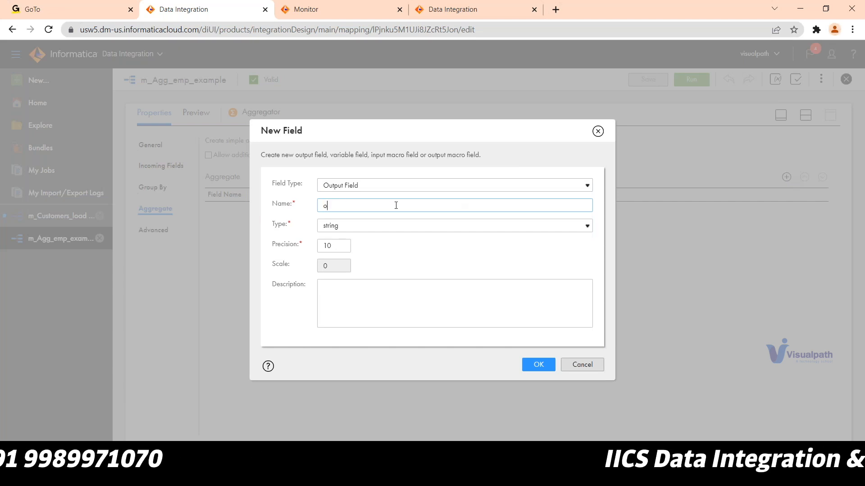
{"action": "type", "text": "_SAL"}
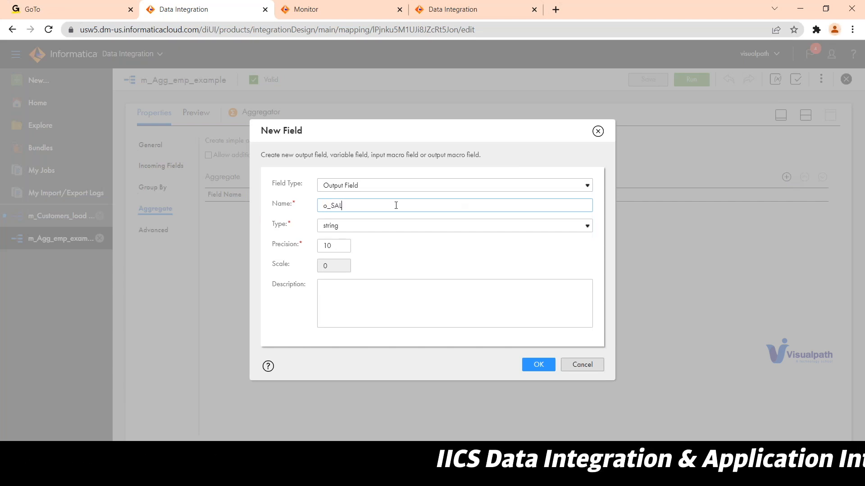
{"action": "type", "text": "ARY"}
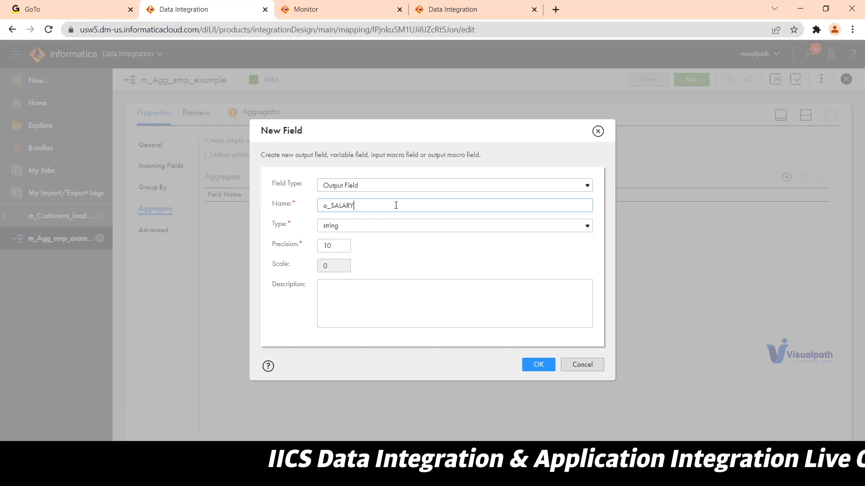
{"action": "left_click", "coordinate": [427, 229]}
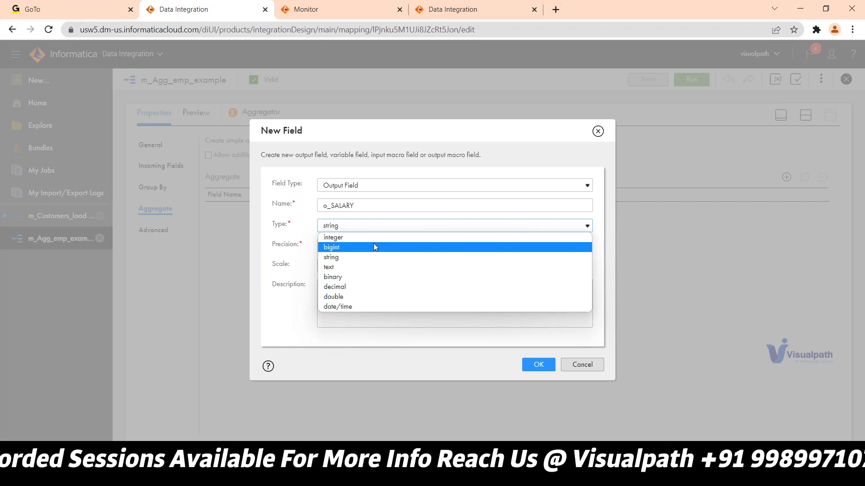
{"action": "left_click", "coordinate": [346, 287]}
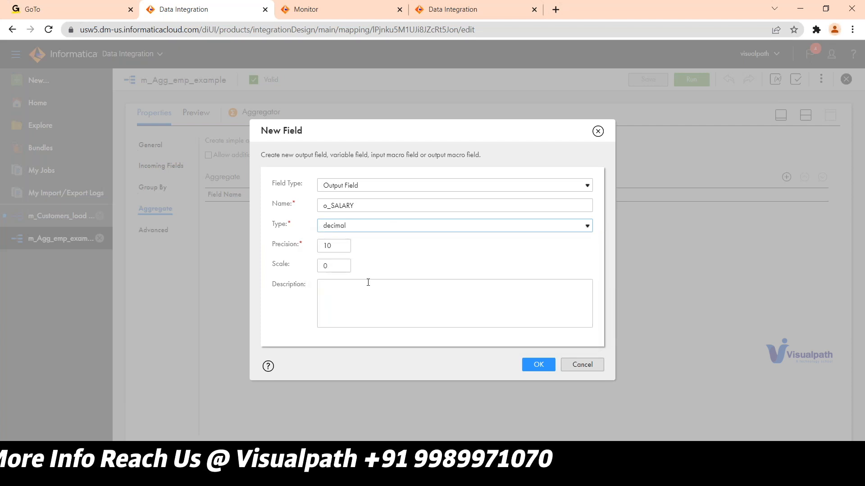
{"action": "left_click", "coordinate": [538, 364]}
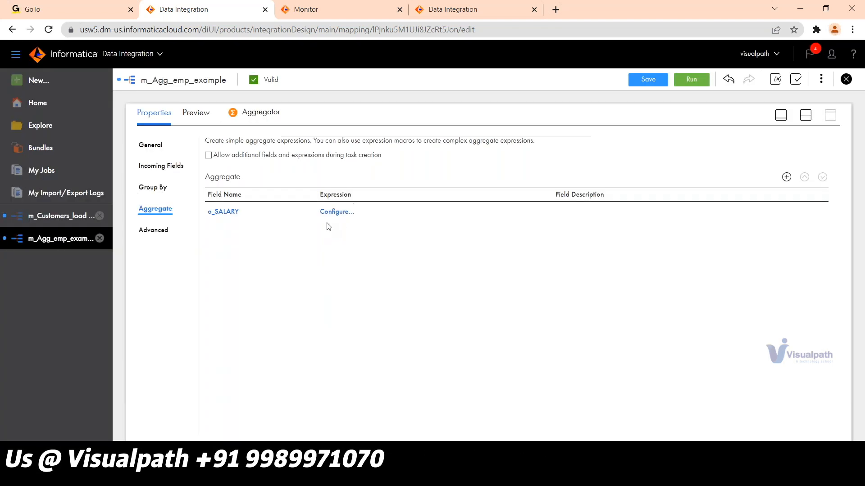
Open o_SALARY's aggregate expression and insert the built-in Max function as its only content.
{"action": "left_click", "coordinate": [332, 212]}
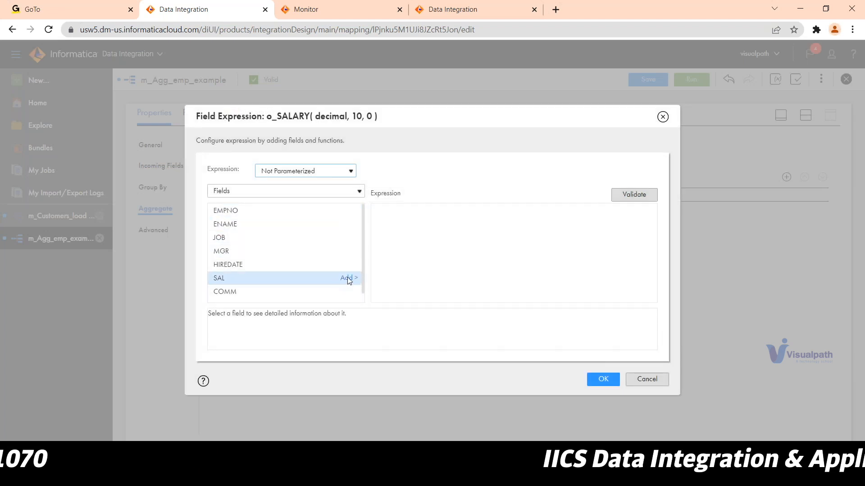
{"action": "left_click", "coordinate": [347, 278]}
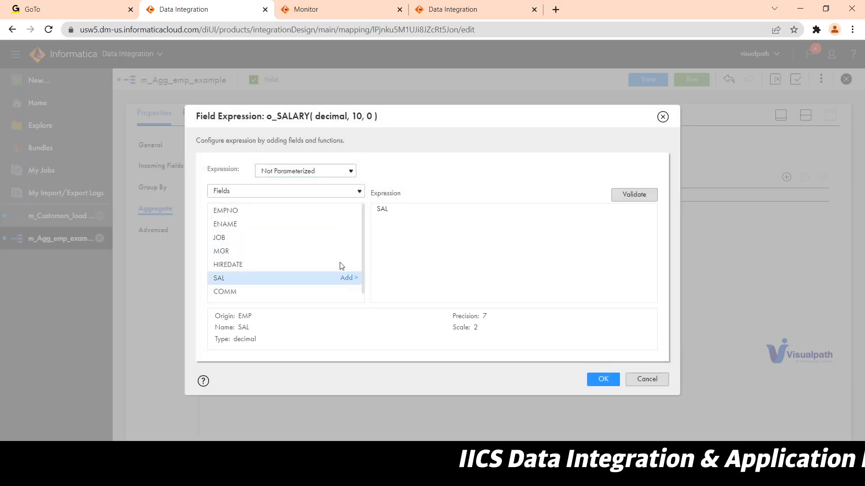
{"action": "left_click", "coordinate": [278, 194]}
{"action": "left_click", "coordinate": [234, 231]}
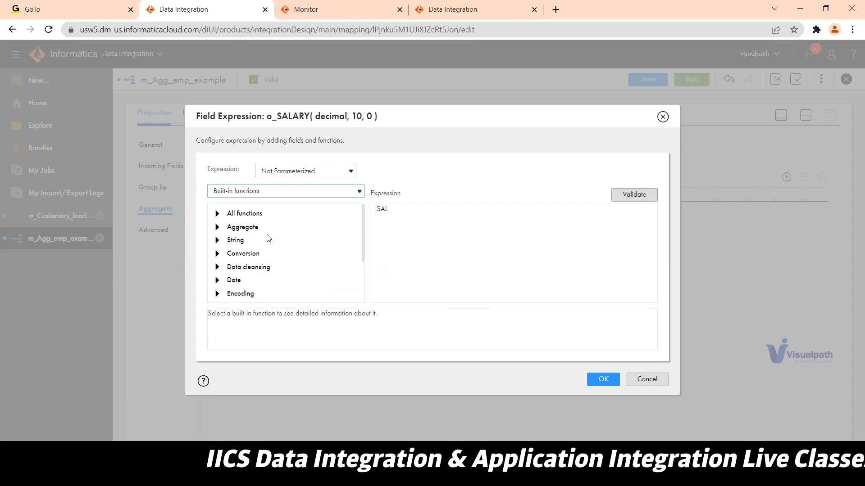
{"action": "left_click", "coordinate": [217, 227]}
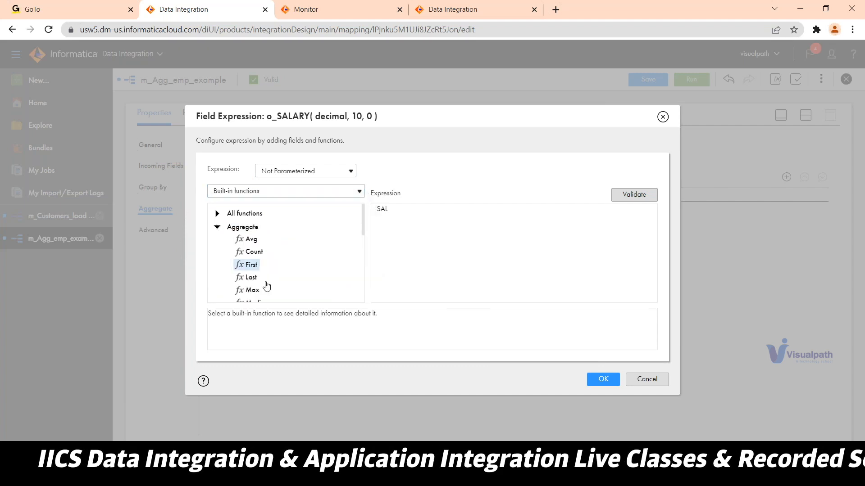
{"action": "scroll", "coordinate": [277, 288], "scroll_direction": "down", "scroll_amount": 2}
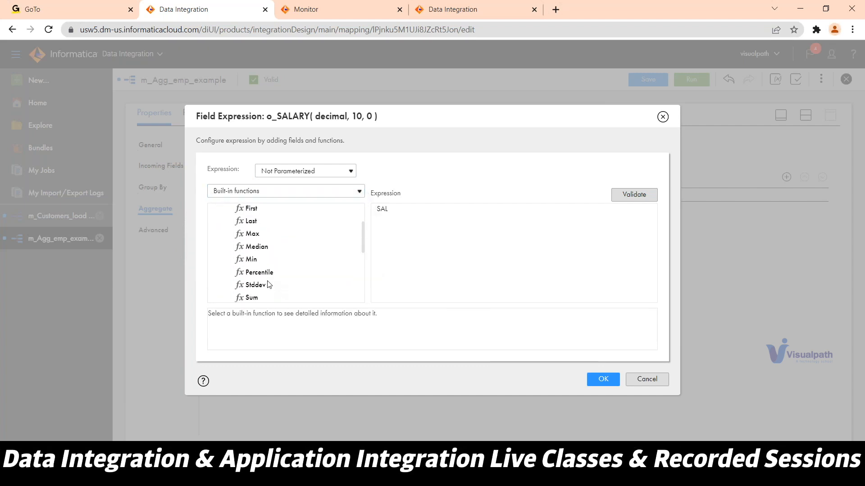
{"action": "double_click", "coordinate": [253, 235]}
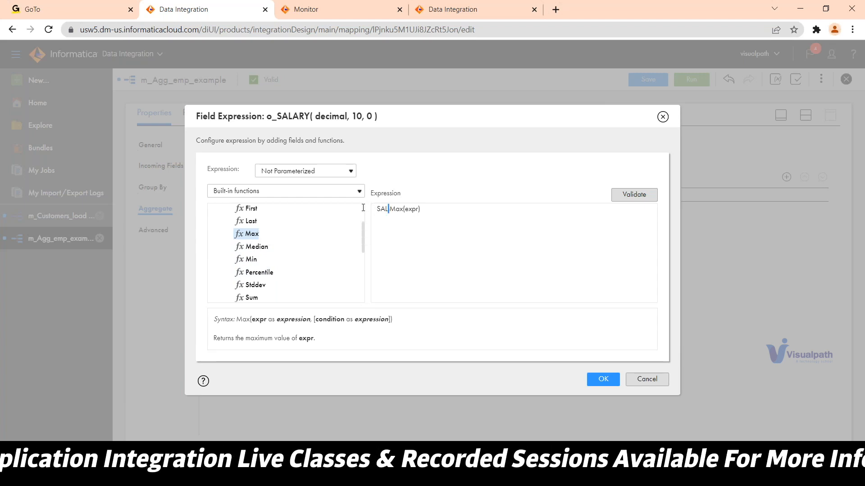
{"action": "left_click_drag", "start_coordinate": [374, 208], "coordinate": [394, 208]}
{"action": "key", "text": "BackSpace"}
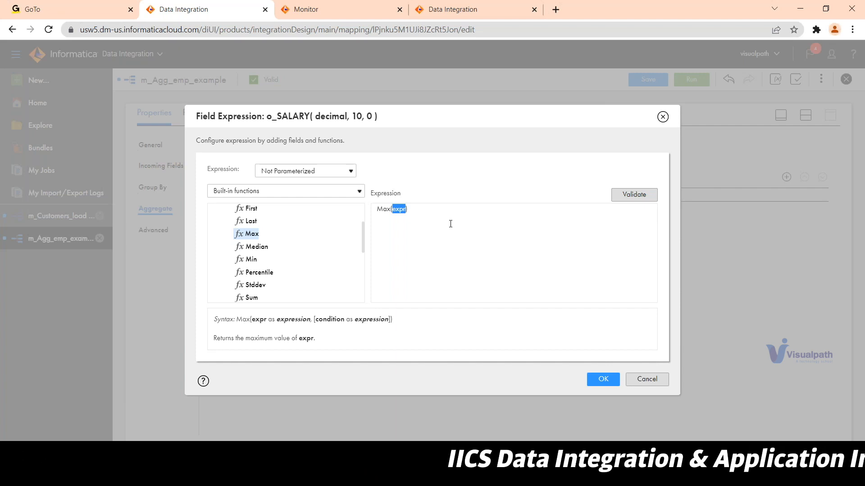
Make SAL the argument of the Max function, validate the expression Max(SAL) and accept it for o_SALARY.
{"action": "left_click", "coordinate": [285, 193]}
{"action": "left_click", "coordinate": [277, 201]}
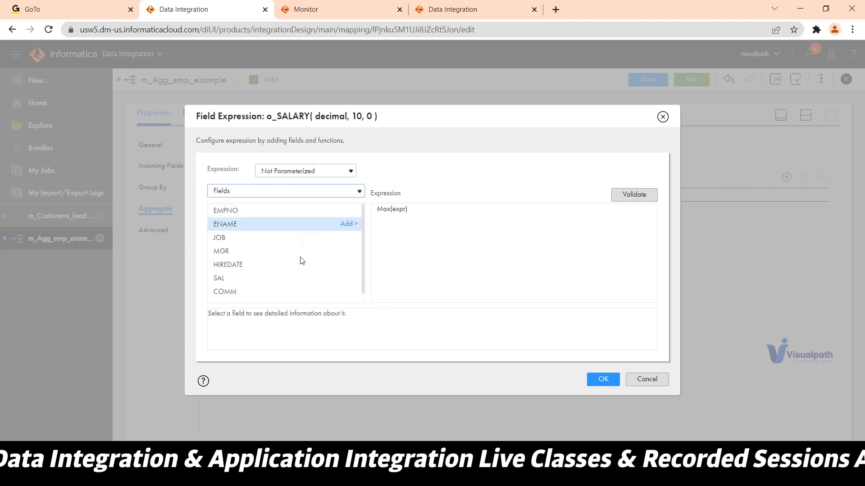
{"action": "left_click", "coordinate": [348, 278]}
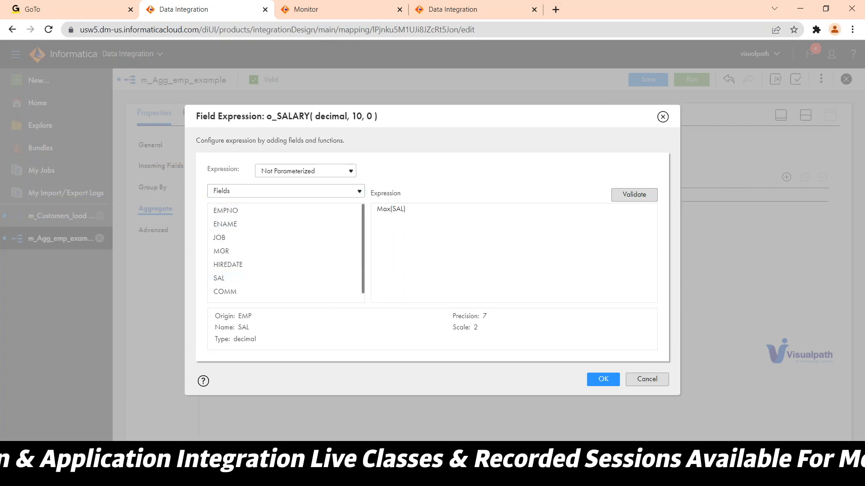
{"action": "left_click", "coordinate": [635, 197]}
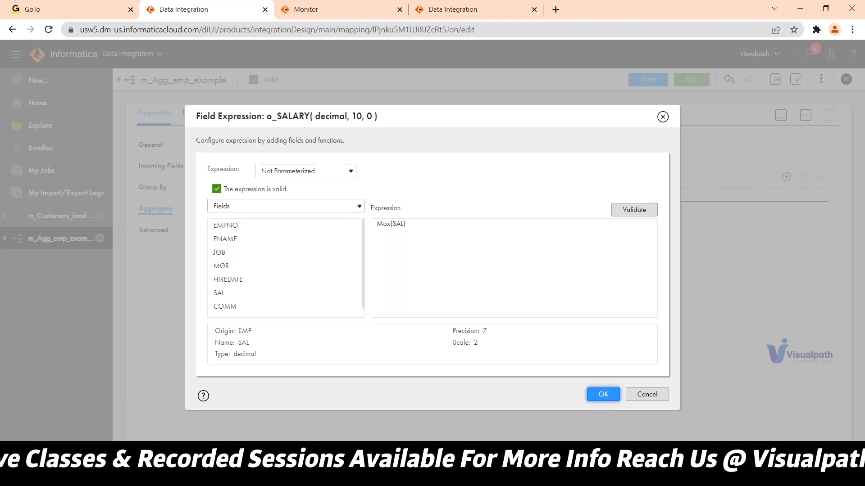
{"action": "left_click", "coordinate": [603, 395]}
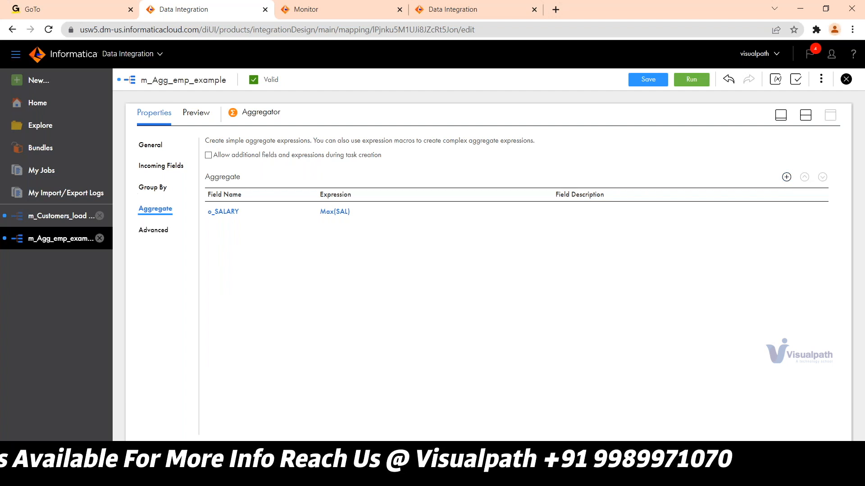
Save the mapping from the Aggregator's group-by settings and space the Aggregator and Target transformations farther apart on the design canvas.
{"action": "left_click", "coordinate": [158, 194]}
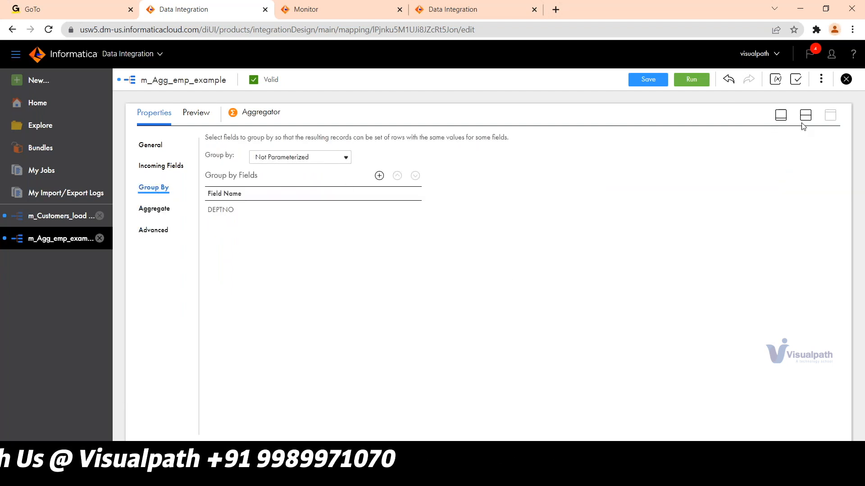
{"action": "left_click", "coordinate": [648, 80]}
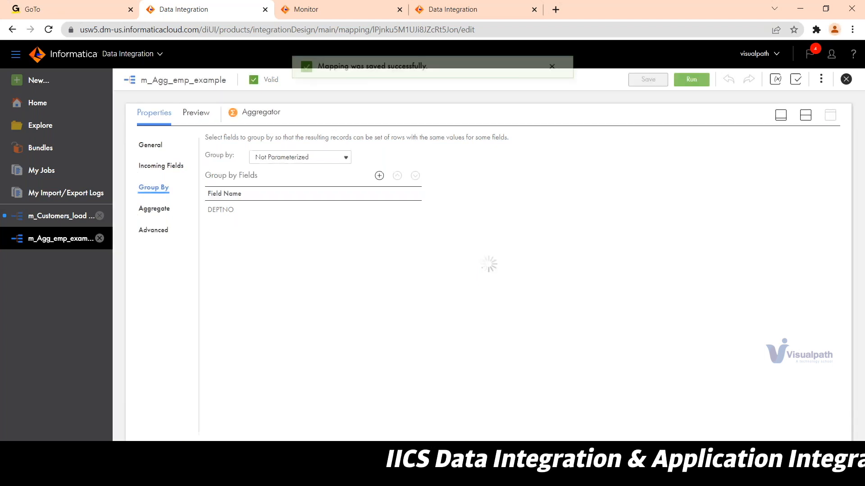
{"action": "left_click", "coordinate": [459, 216]}
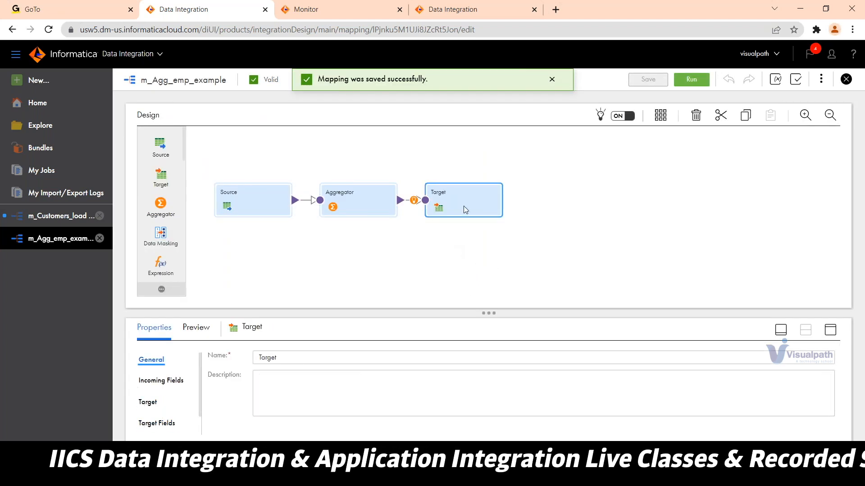
{"action": "left_click_drag", "start_coordinate": [463, 206], "coordinate": [521, 206]}
{"action": "left_click_drag", "start_coordinate": [370, 214], "coordinate": [405, 214]}
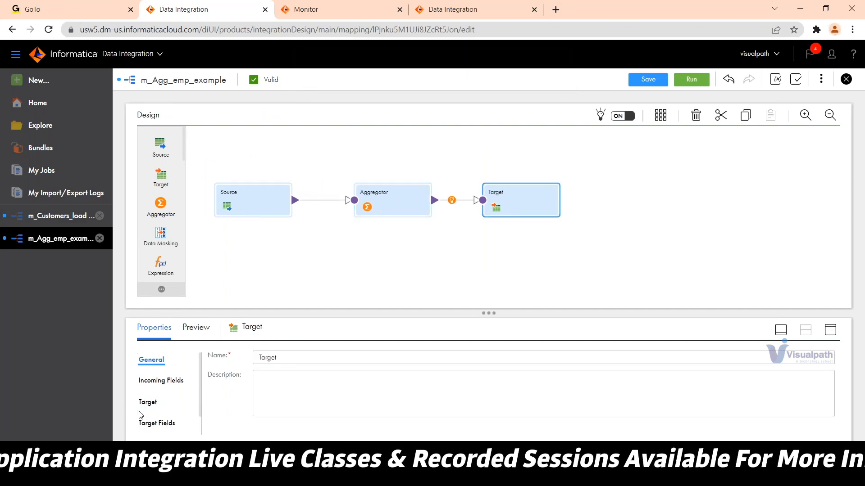
Review the Target's incoming fields in the enlarged view, return to the split view and save the mapping.
{"action": "scroll", "coordinate": [172, 394], "scroll_direction": "down", "scroll_amount": 1}
{"action": "left_click", "coordinate": [169, 361]}
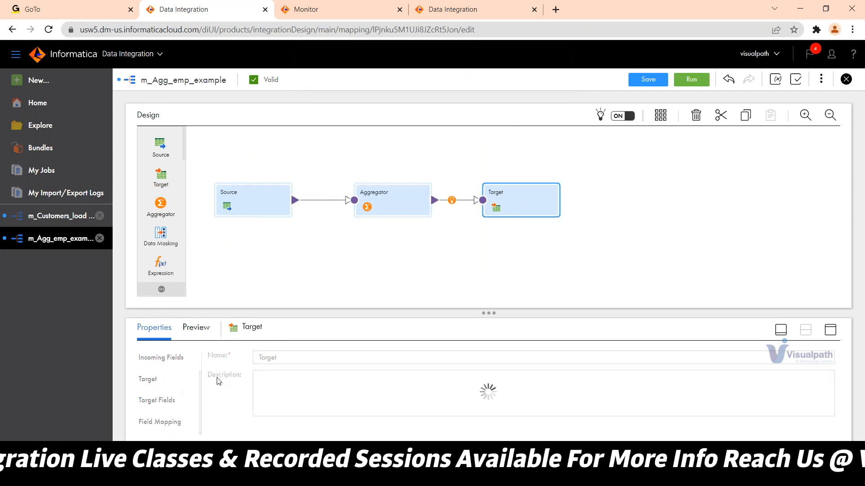
{"action": "left_click", "coordinate": [832, 332]}
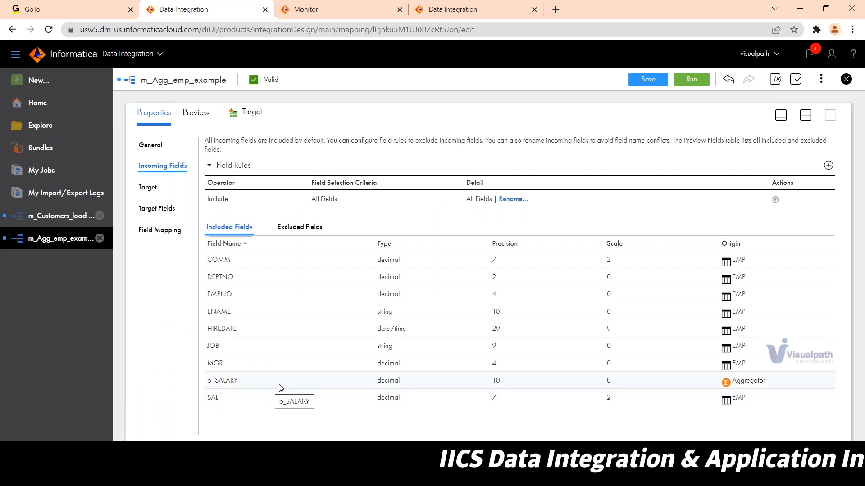
{"action": "left_click", "coordinate": [805, 116]}
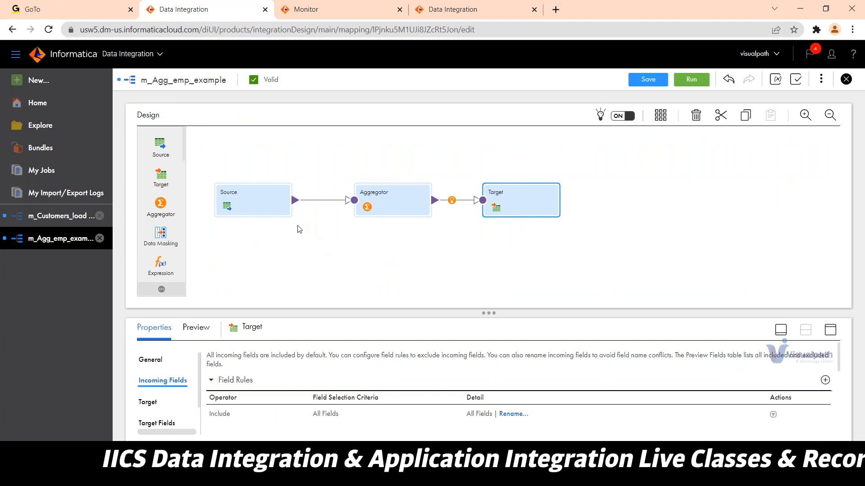
{"action": "scroll", "coordinate": [193, 393], "scroll_direction": "down", "scroll_amount": 1}
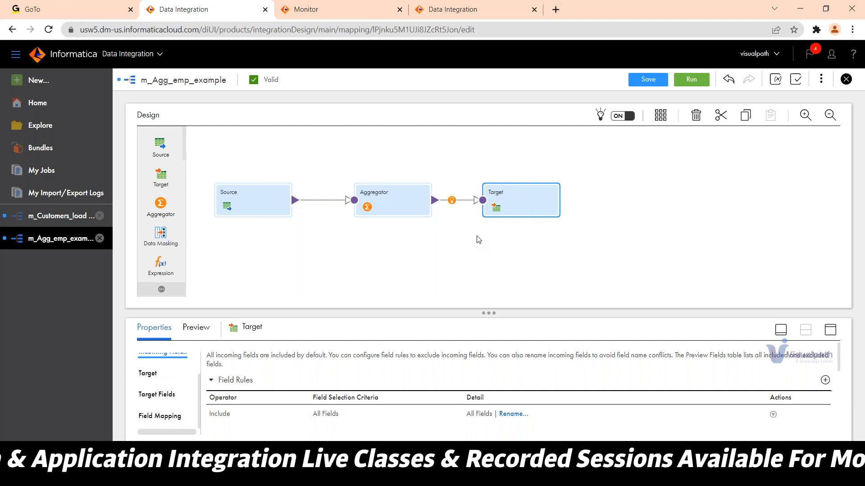
{"action": "left_click", "coordinate": [648, 81]}
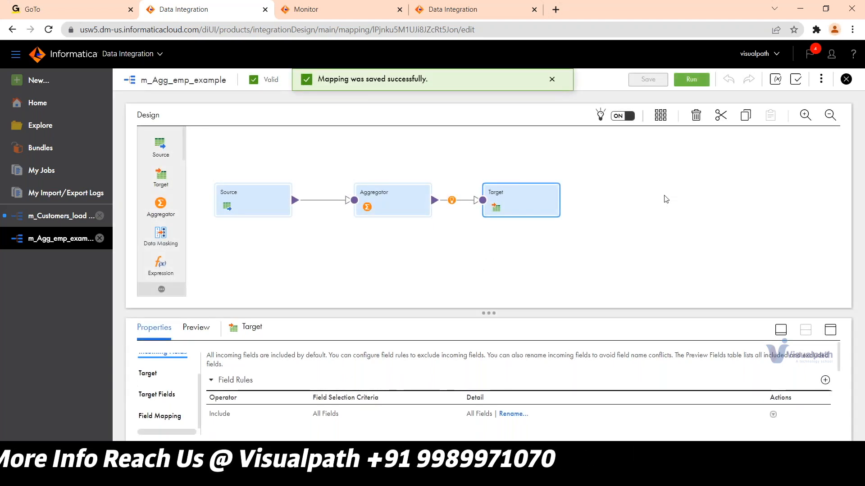
Copy the name of the mapping m_Agg_emp_example and start a new mapping task from it.
{"action": "left_click", "coordinate": [290, 250]}
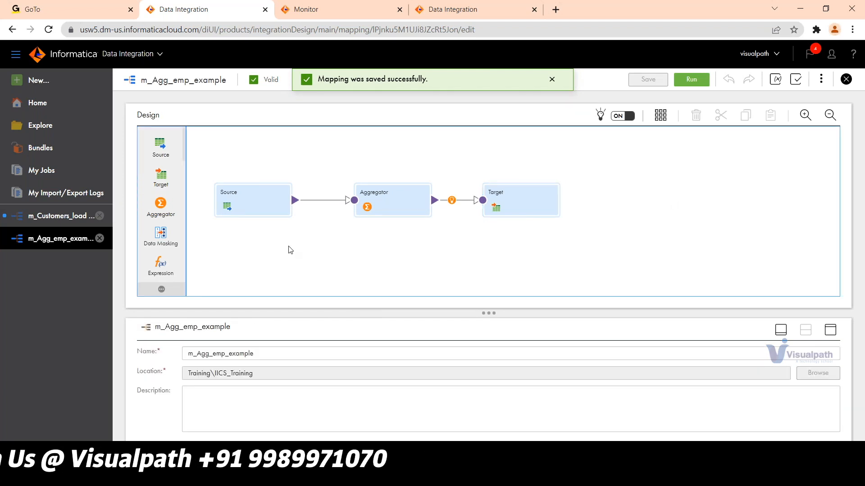
{"action": "double_click", "coordinate": [259, 356]}
{"action": "key", "text": "ctrl+c"}
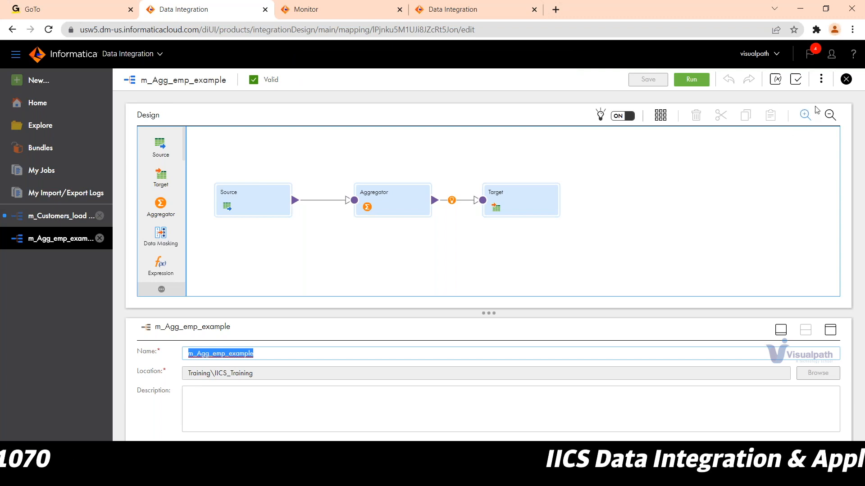
{"action": "left_click", "coordinate": [823, 81]}
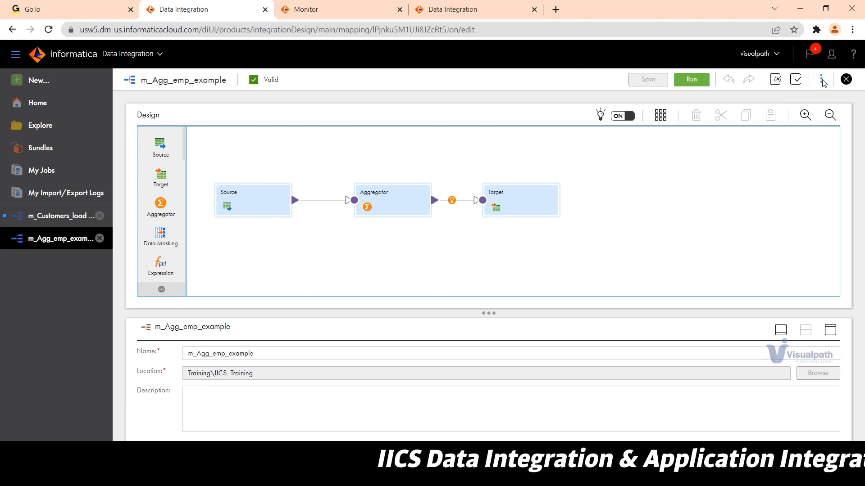
{"action": "left_click", "coordinate": [821, 80]}
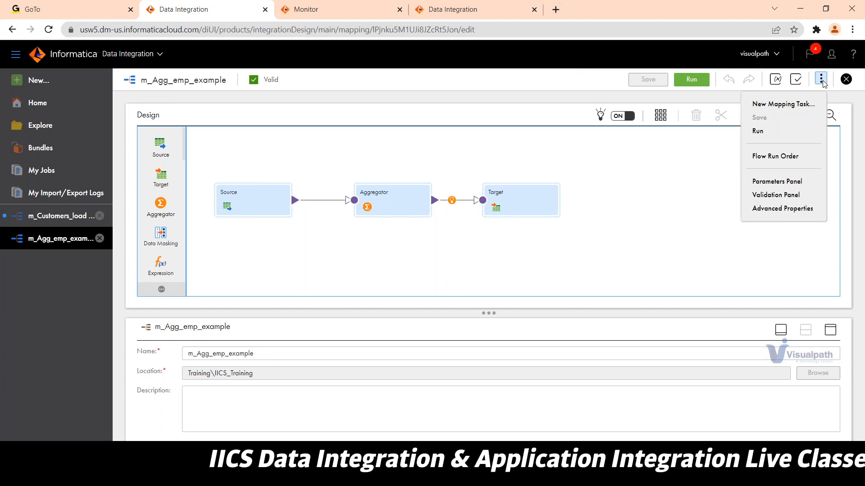
{"action": "left_click", "coordinate": [782, 104]}
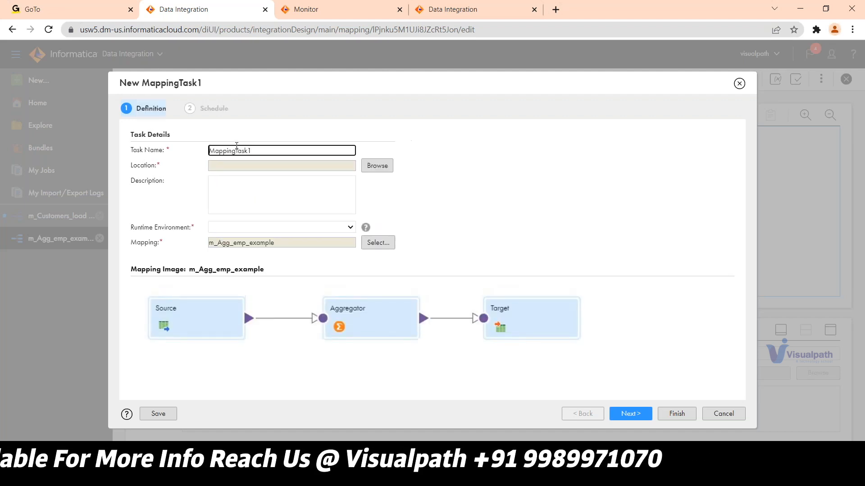
Name the new mapping task mt_m_Agg_emp_example, reusing the copied mapping name after the prefix mt_.
{"action": "double_click", "coordinate": [282, 154]}
{"action": "type", "text": "MT"}
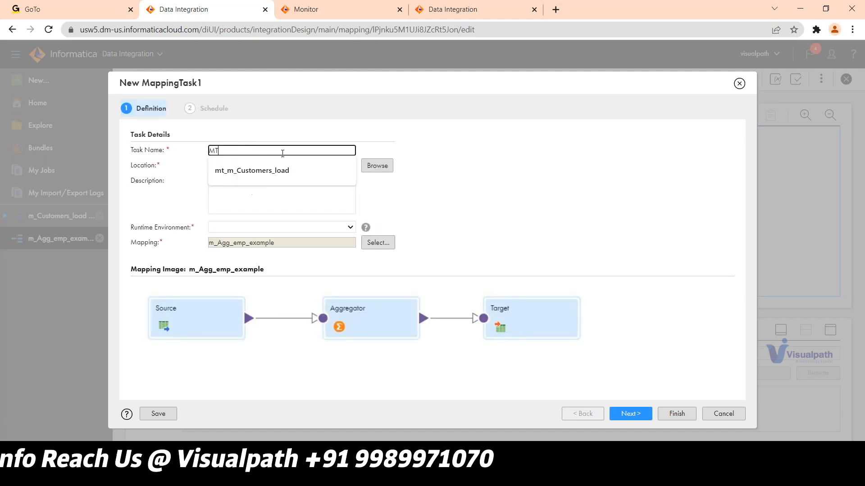
{"action": "type", "text": "_"}
{"action": "key", "text": "BackSpace"}
{"action": "key", "text": "BackSpace"}
{"action": "key", "text": "BackSpace"}
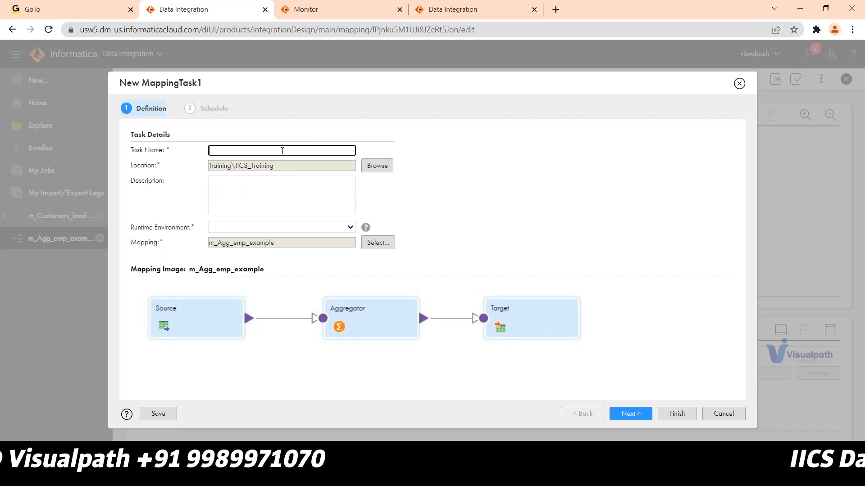
{"action": "type", "text": "mt_"}
{"action": "key", "text": "ctrl+v"}
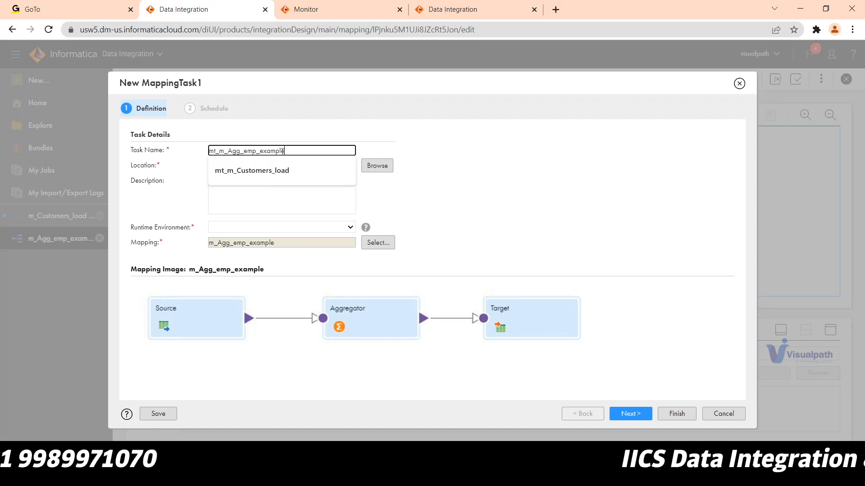
{"action": "left_click", "coordinate": [440, 150]}
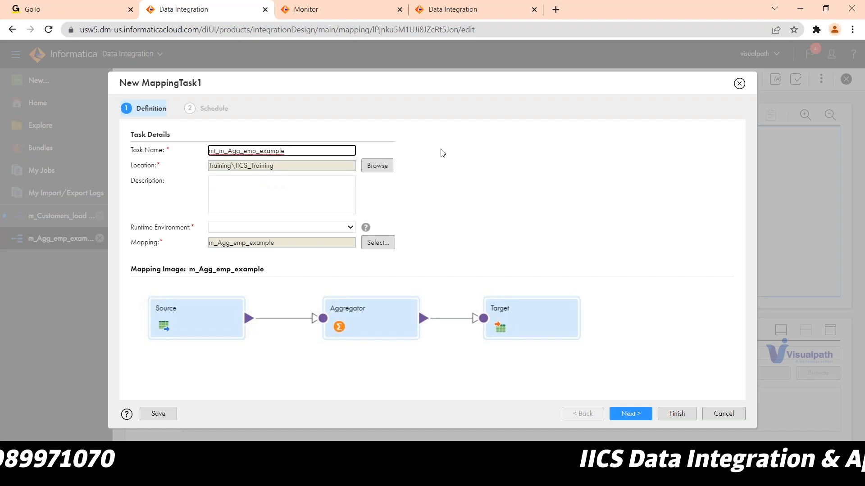
Set the task's runtime environment to LocalSecureAgent_Windows and proceed to its schedule settings.
{"action": "left_click", "coordinate": [285, 229]}
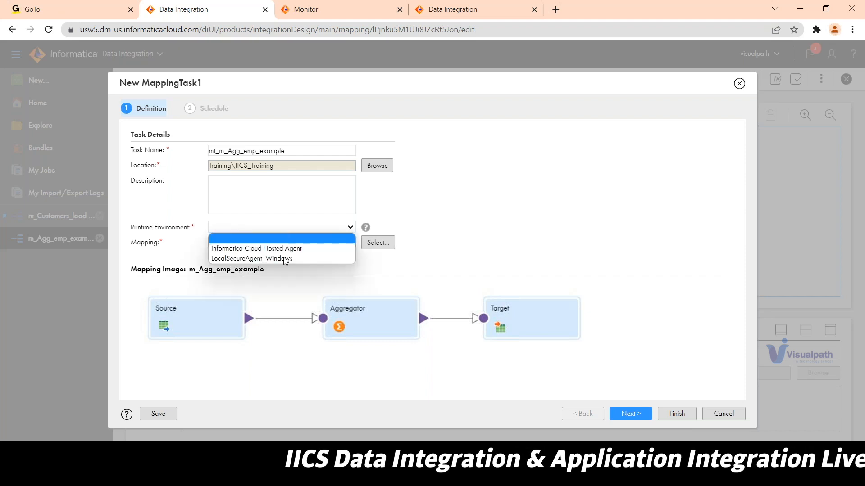
{"action": "left_click", "coordinate": [286, 258]}
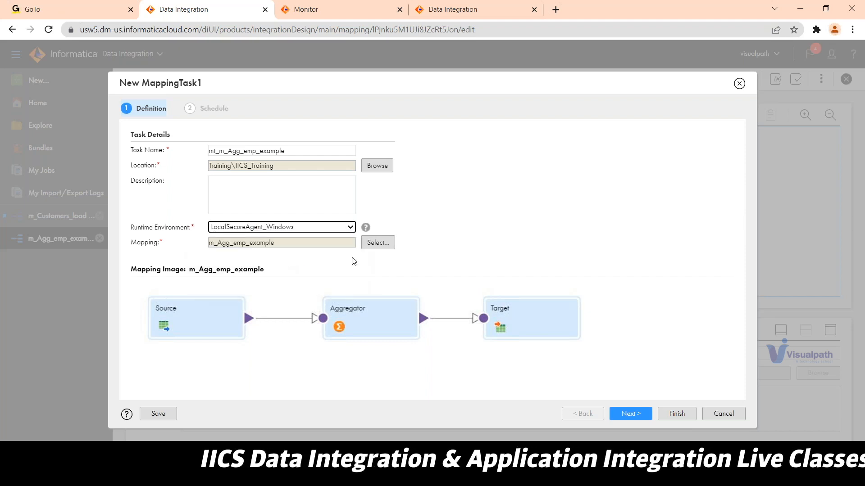
{"action": "left_click", "coordinate": [632, 419]}
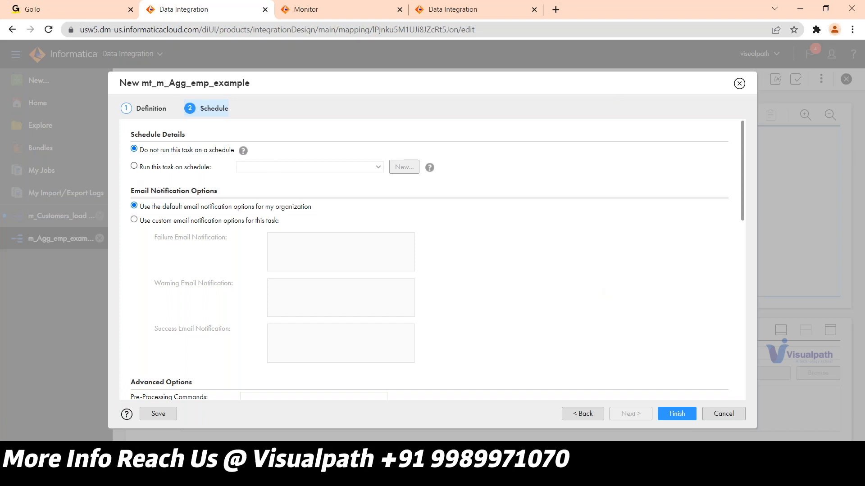
Set the task to run on a schedule and start a new schedule named Test_Sch.
{"action": "left_click", "coordinate": [134, 166]}
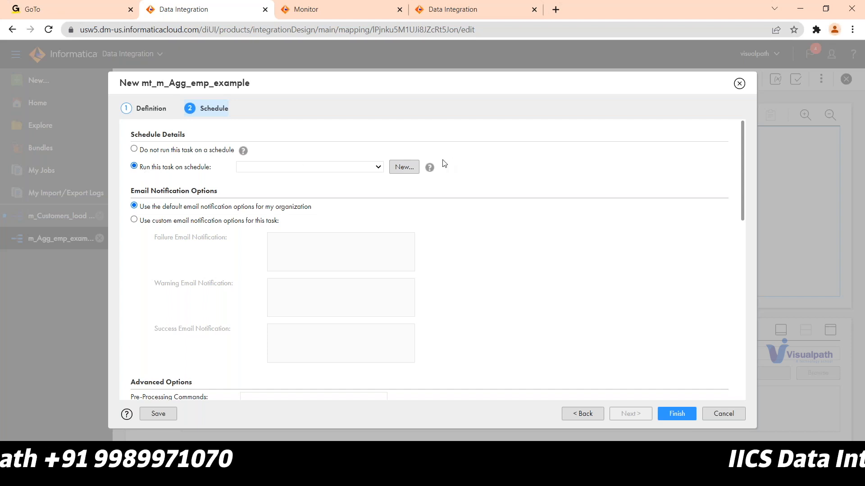
{"action": "left_click", "coordinate": [379, 169]}
{"action": "left_click", "coordinate": [405, 171]}
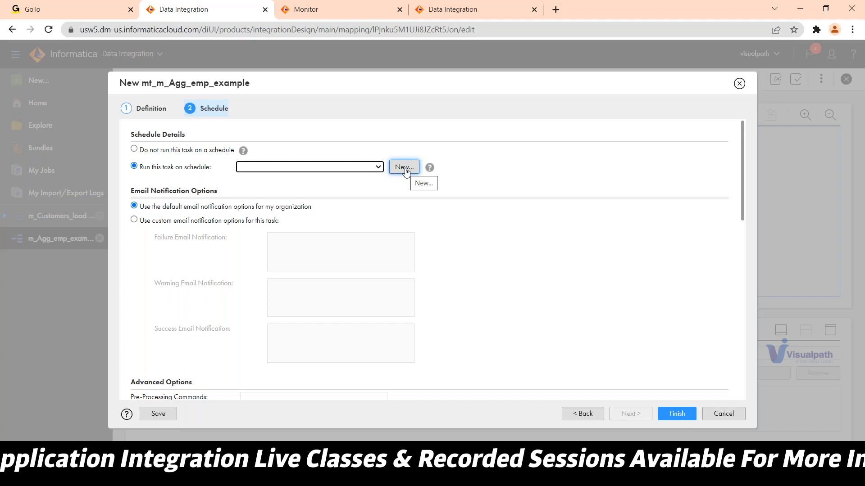
{"action": "left_click", "coordinate": [404, 167]}
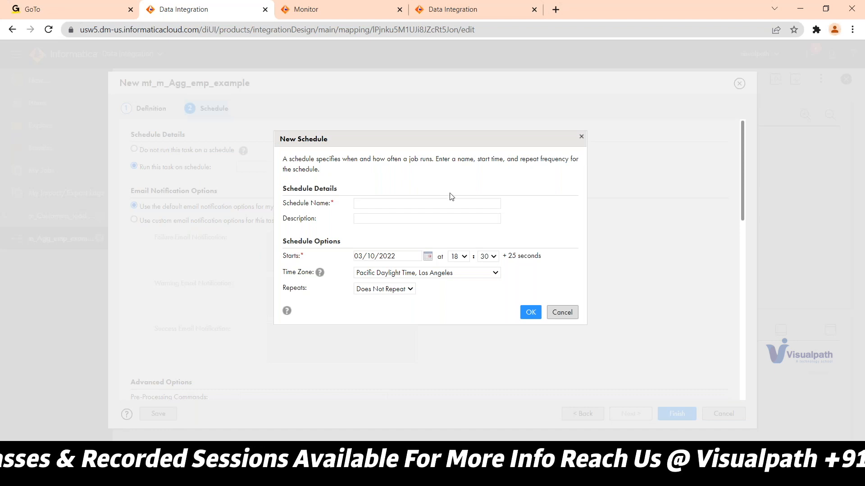
{"action": "left_click", "coordinate": [400, 205]}
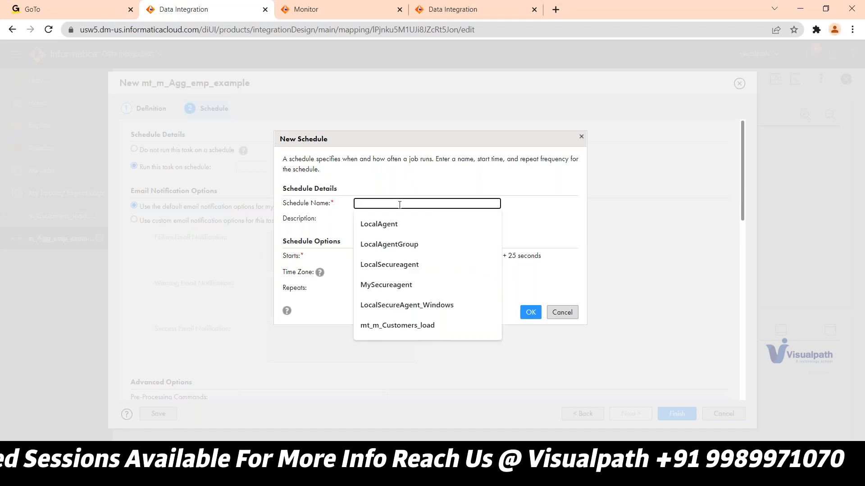
{"action": "left_click", "coordinate": [536, 208]}
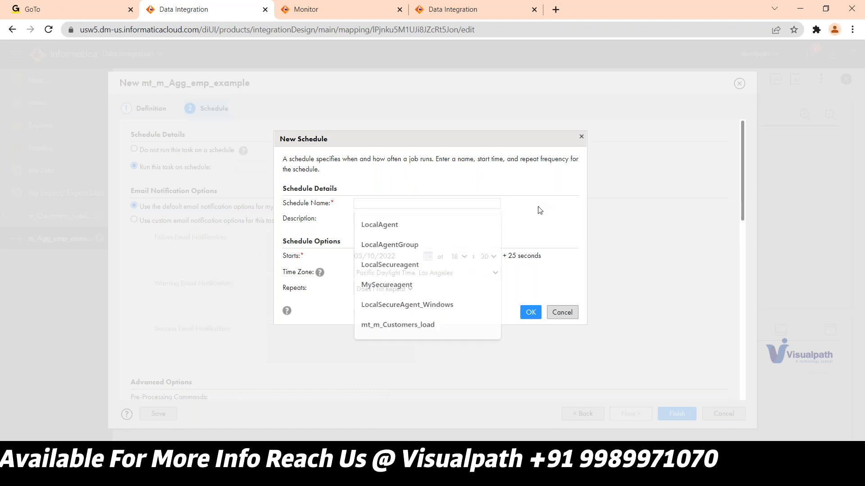
{"action": "left_click", "coordinate": [406, 204]}
{"action": "type", "text": "Test"}
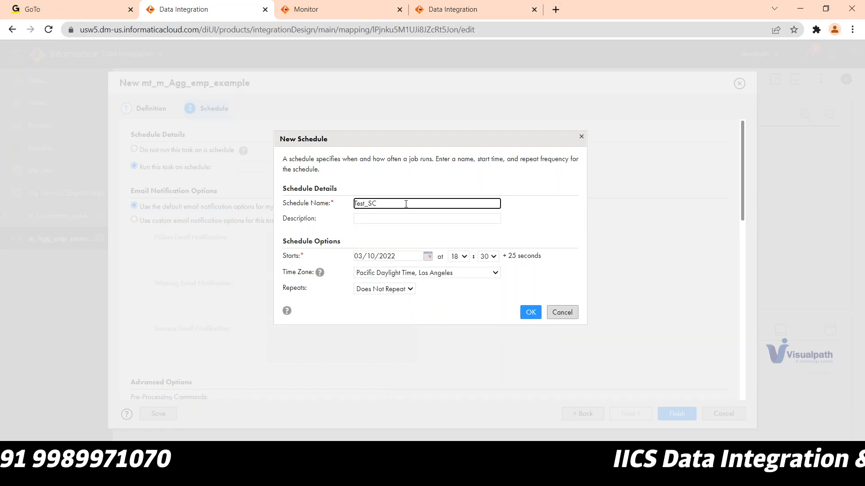
{"action": "type", "text": "_Sch"}
{"action": "key", "text": "Tab"}
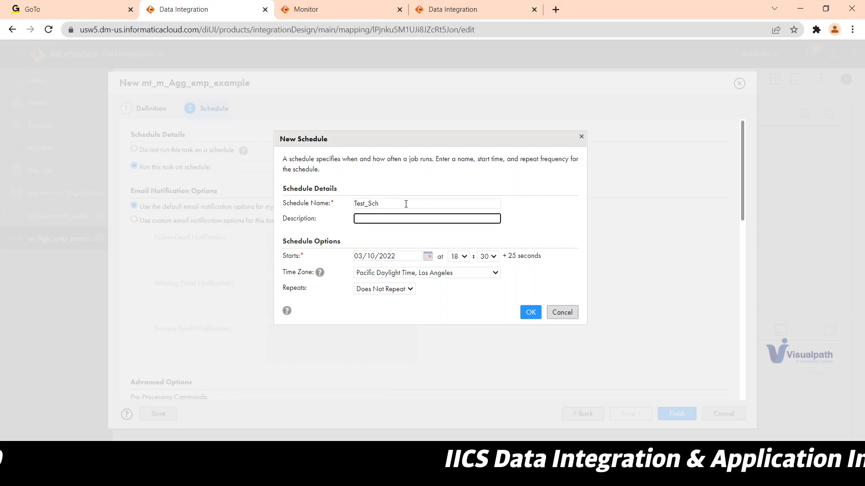
Examine the time zone and repeat choices for the new schedule and cancel its creation.
{"action": "scroll", "coordinate": [499, 285], "scroll_direction": "down", "scroll_amount": 1}
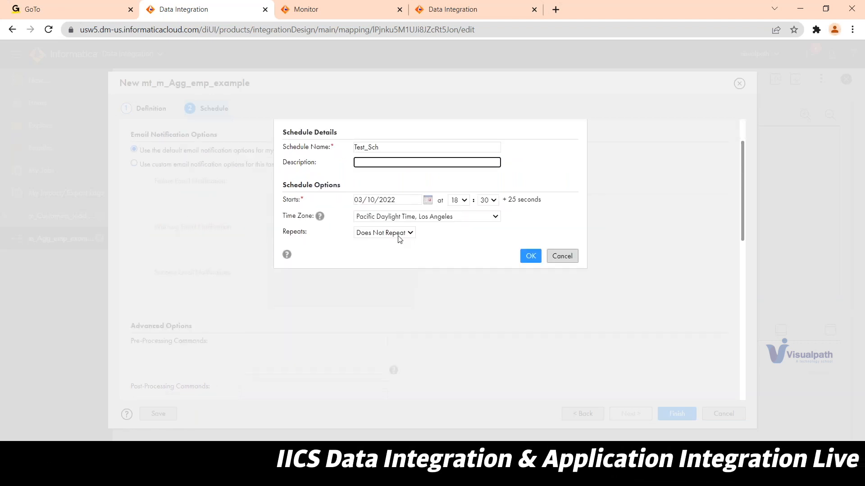
{"action": "left_click", "coordinate": [391, 233]}
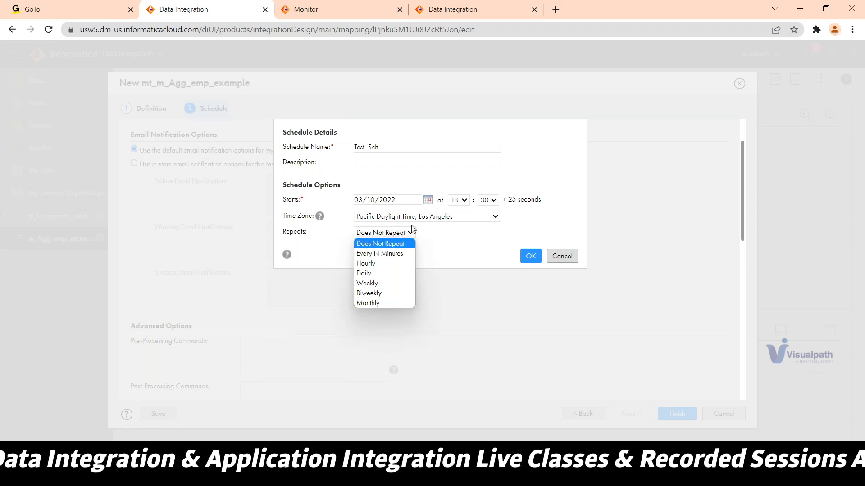
{"action": "left_click", "coordinate": [493, 217]}
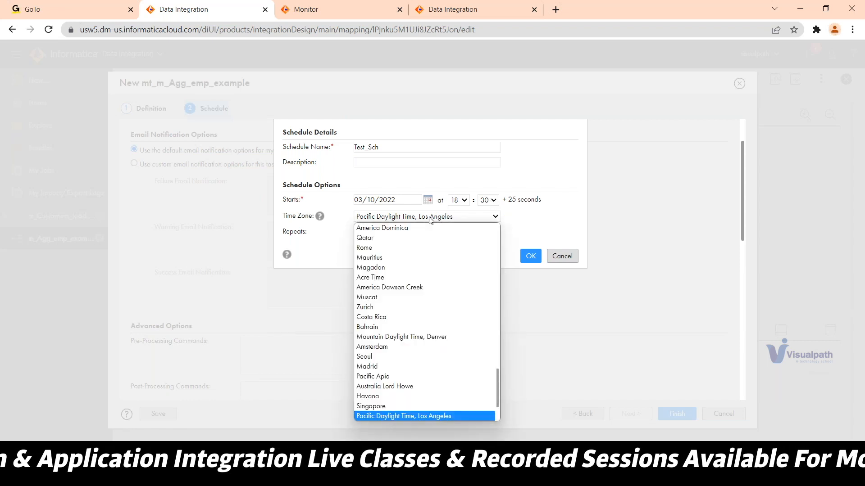
{"action": "left_click", "coordinate": [527, 227]}
{"action": "left_click", "coordinate": [391, 234]}
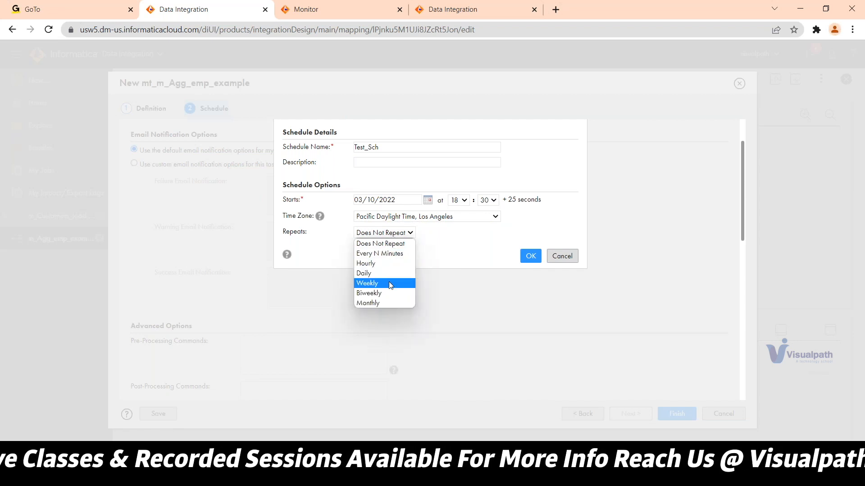
{"action": "left_click", "coordinate": [560, 255]}
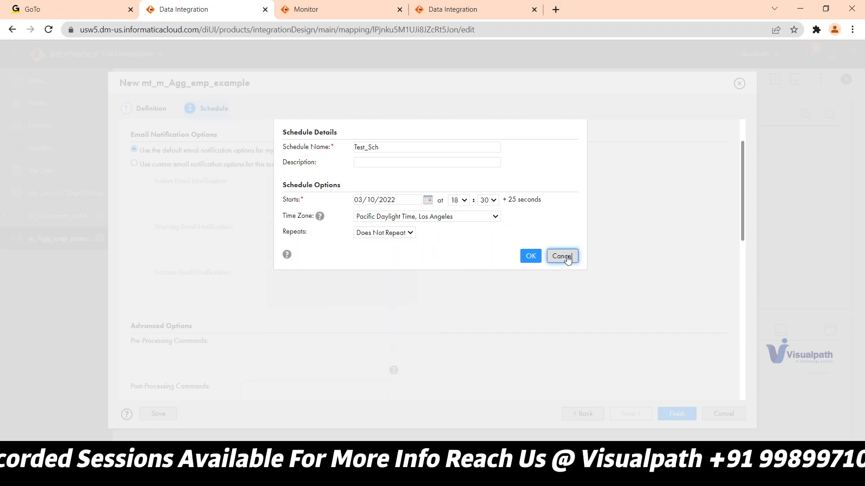
{"action": "left_click", "coordinate": [561, 256]}
Set the task to not run on a schedule, keep the default advanced options and finish creating the mapping task.
{"action": "scroll", "coordinate": [471, 249], "scroll_direction": "down", "scroll_amount": 2}
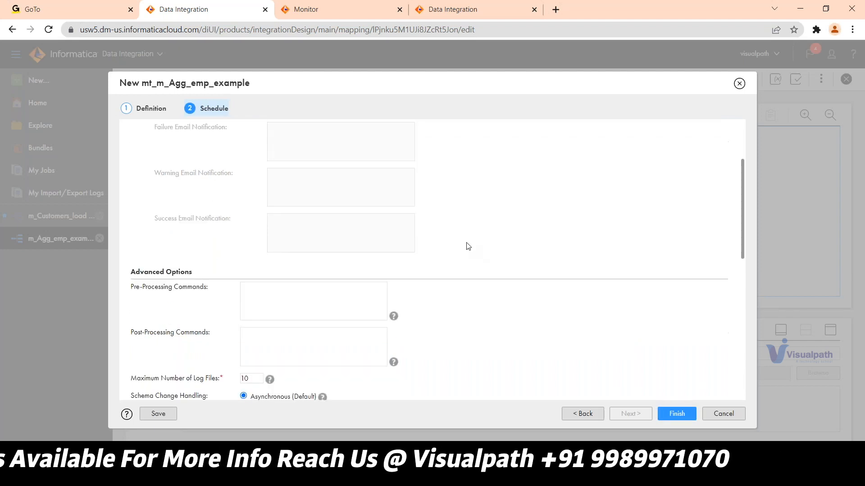
{"action": "scroll", "coordinate": [468, 246], "scroll_direction": "up", "scroll_amount": 2}
{"action": "scroll", "coordinate": [468, 246], "scroll_direction": "up", "scroll_amount": 2}
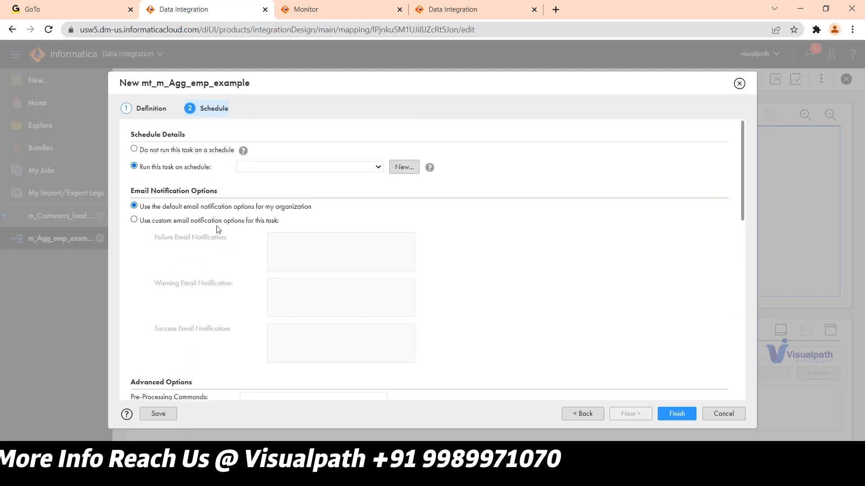
{"action": "left_click", "coordinate": [133, 149]}
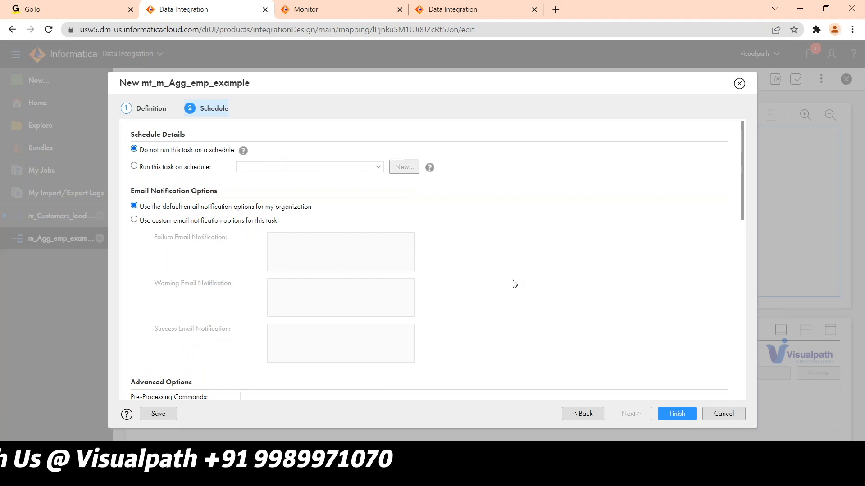
{"action": "scroll", "coordinate": [513, 283], "scroll_direction": "down", "scroll_amount": 5}
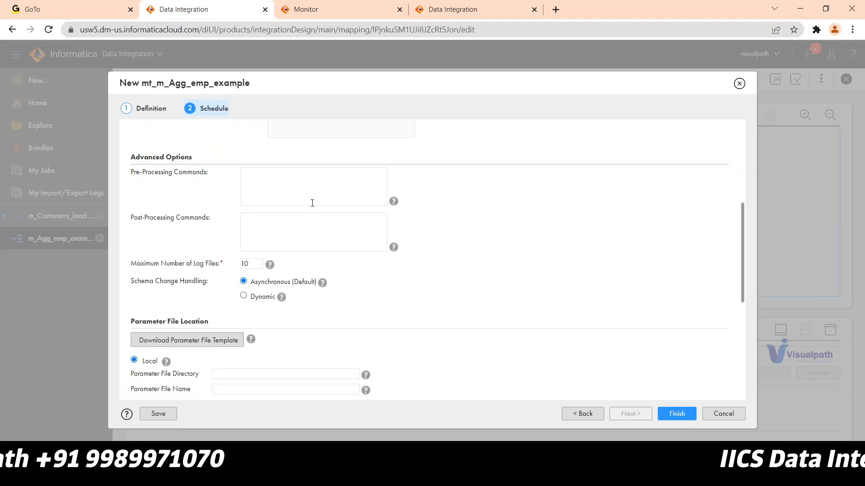
{"action": "scroll", "coordinate": [329, 313], "scroll_direction": "down", "scroll_amount": 2}
{"action": "scroll", "coordinate": [328, 314], "scroll_direction": "down", "scroll_amount": 5}
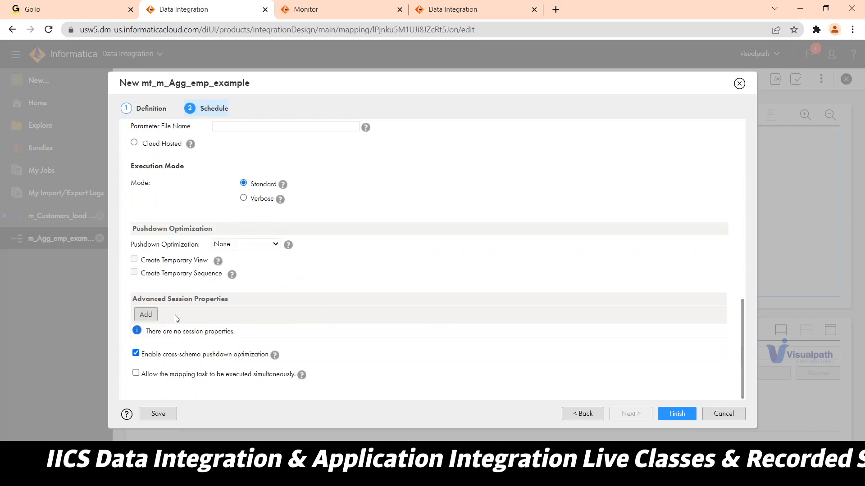
{"action": "left_click", "coordinate": [676, 413]}
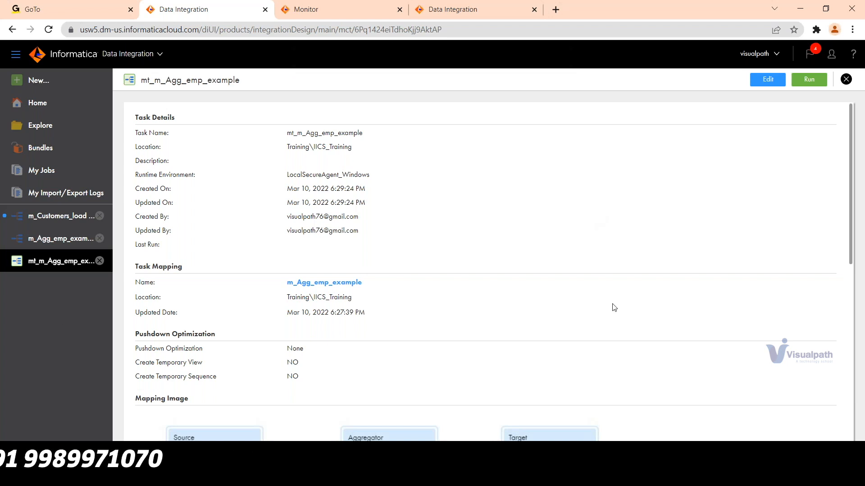
Review the saved task's details, mapping image, source and target parameters, schedule and advanced options.
{"action": "scroll", "coordinate": [614, 308], "scroll_direction": "down", "scroll_amount": 9}
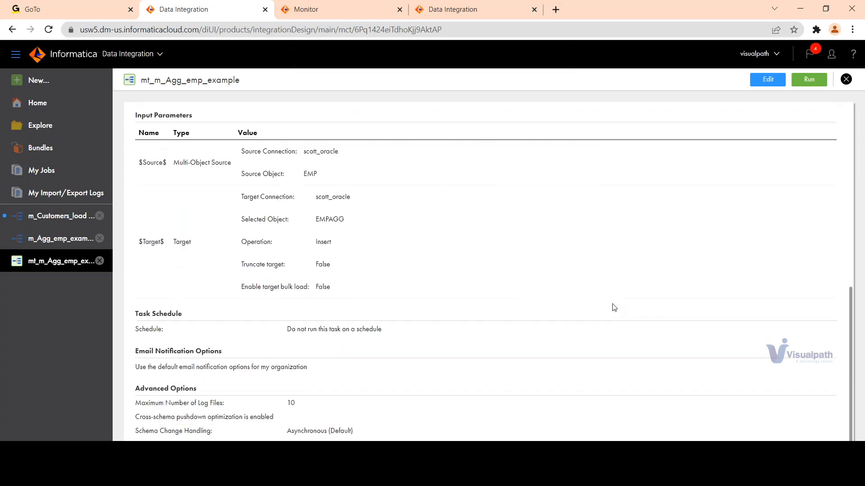
{"action": "scroll", "coordinate": [613, 307], "scroll_direction": "up", "scroll_amount": 9}
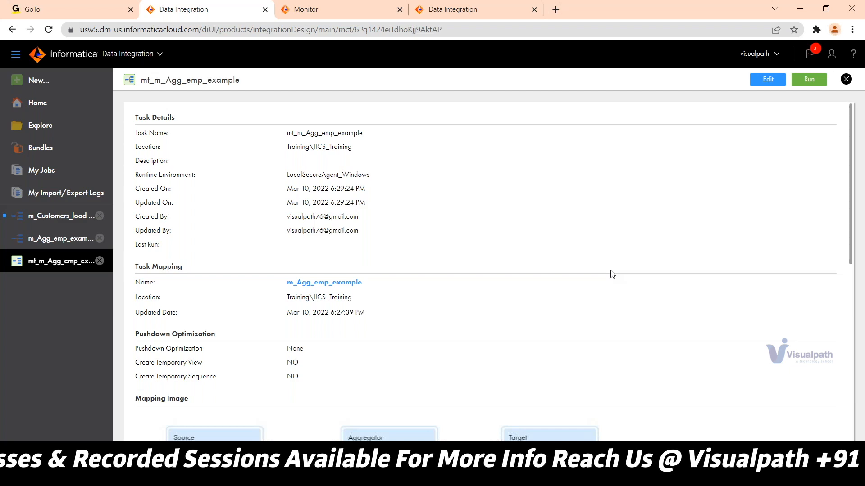
{"action": "scroll", "coordinate": [613, 274], "scroll_direction": "down", "scroll_amount": 3}
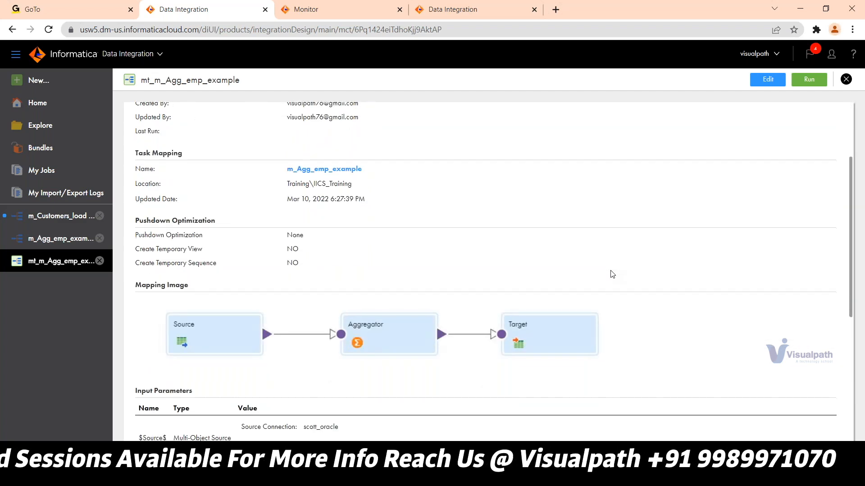
{"action": "scroll", "coordinate": [613, 274], "scroll_direction": "down", "scroll_amount": 4}
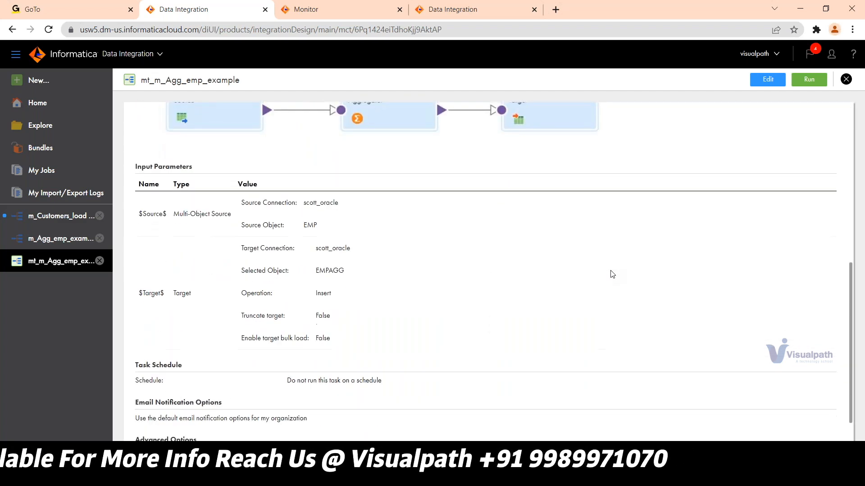
{"action": "scroll", "coordinate": [613, 275], "scroll_direction": "down", "scroll_amount": 1}
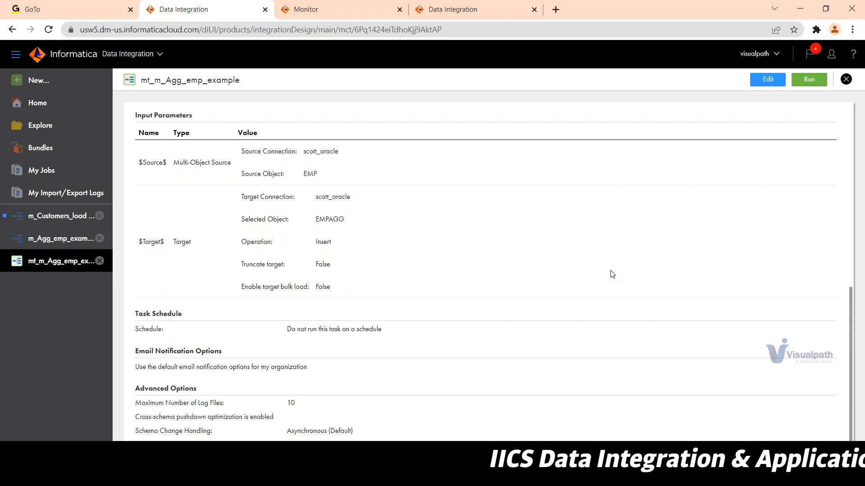
{"action": "scroll", "coordinate": [612, 274], "scroll_direction": "up", "scroll_amount": 6}
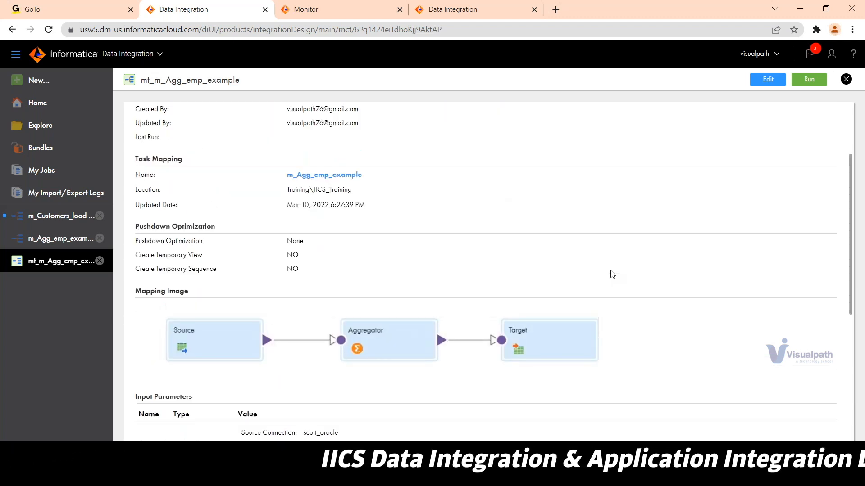
Switch to Monitor and check both the running jobs and the list of all jobs.
{"action": "left_click", "coordinate": [319, 15]}
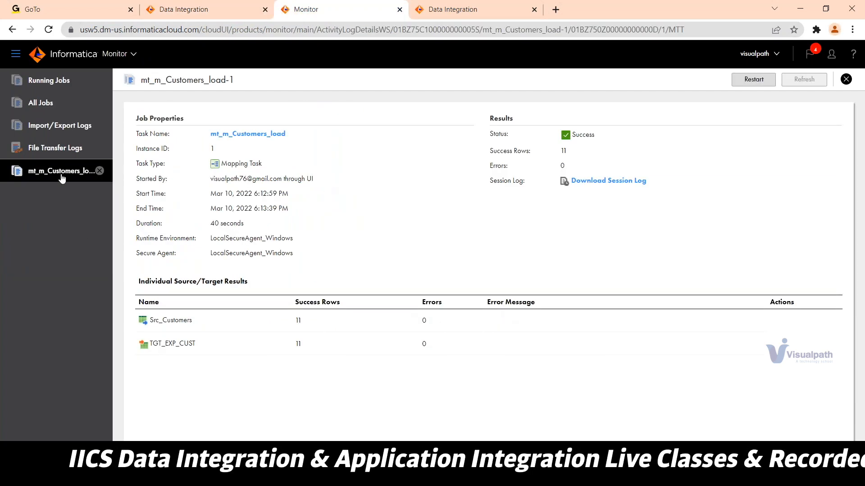
{"action": "left_click", "coordinate": [52, 87]}
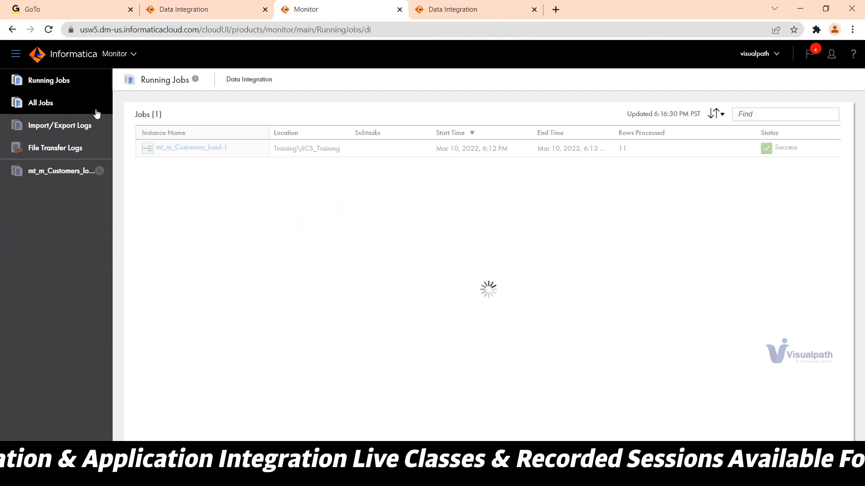
{"action": "left_click", "coordinate": [51, 104]}
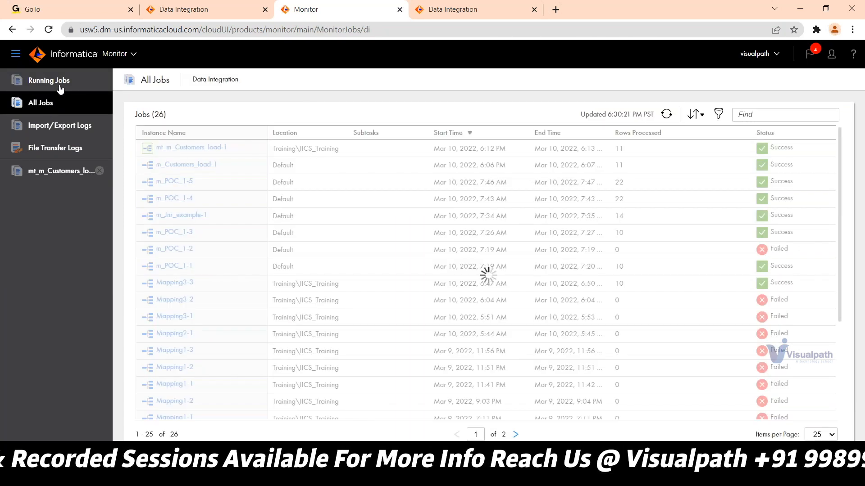
{"action": "left_click", "coordinate": [60, 89]}
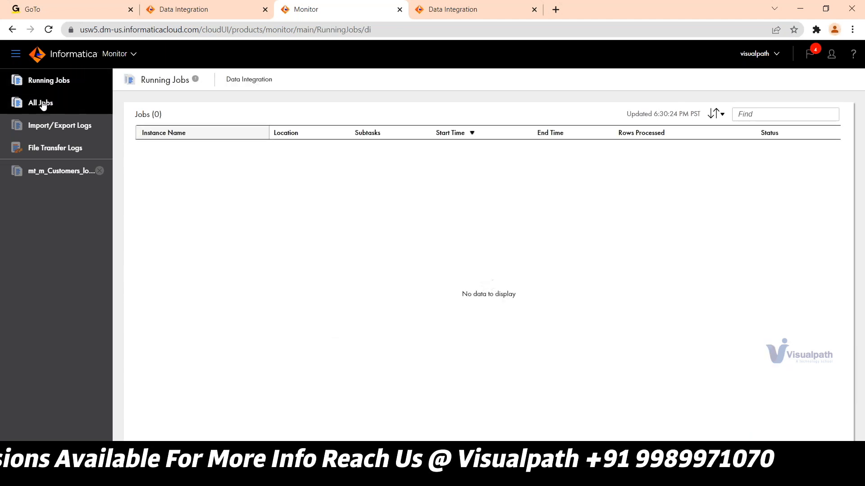
Return to Data Integration and run the mapping task mt_m_Agg_emp_example.
{"action": "left_click", "coordinate": [205, 12]}
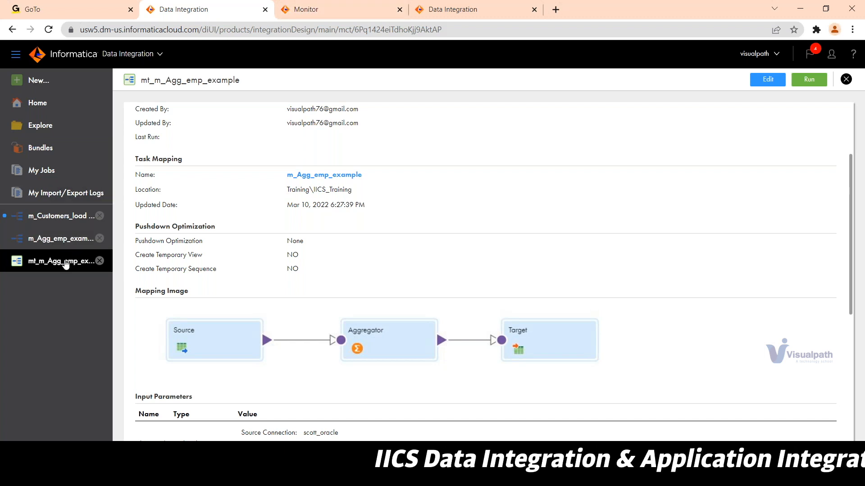
{"action": "scroll", "coordinate": [570, 214], "scroll_direction": "up", "scroll_amount": 3}
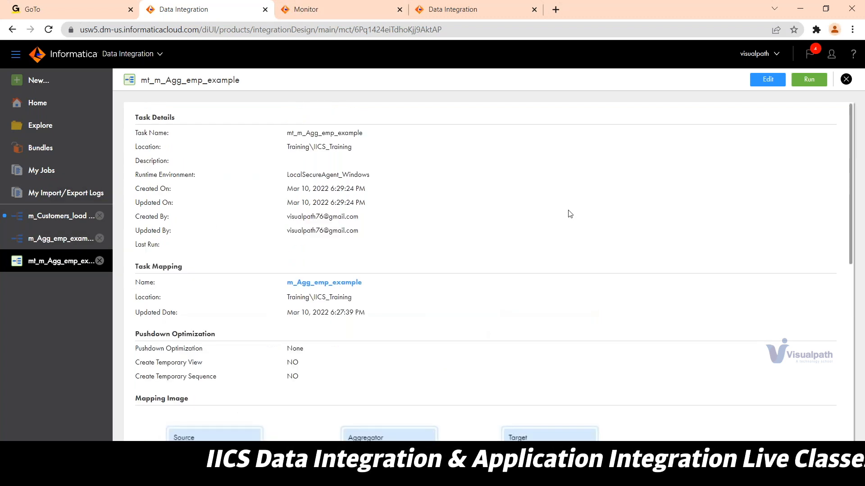
{"action": "left_click", "coordinate": [808, 79]}
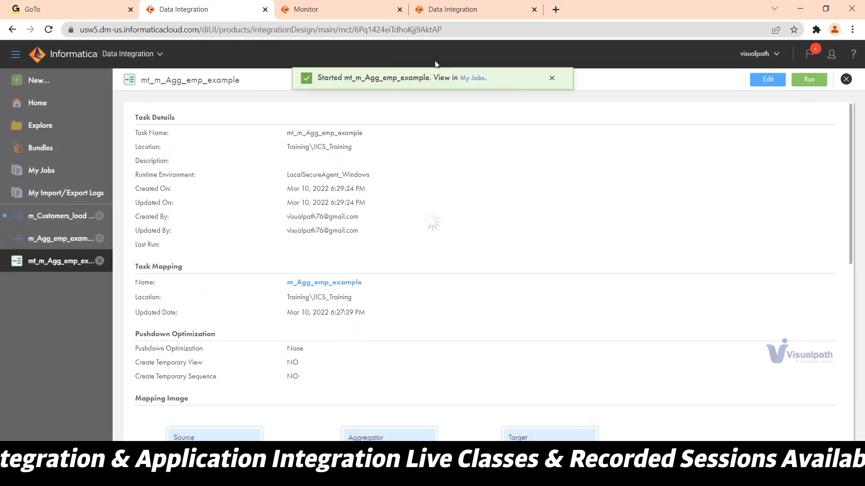
Check the started run among all jobs and running jobs in Monitor and return to Data Integration.
{"action": "left_click", "coordinate": [301, 17]}
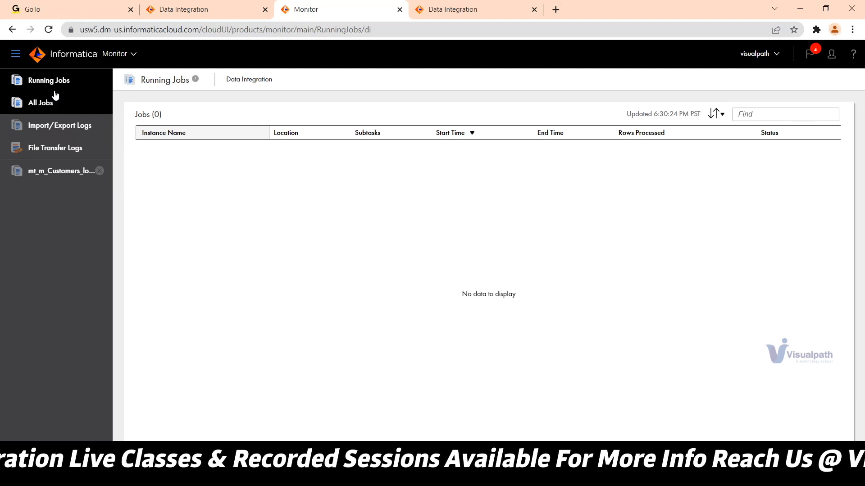
{"action": "left_click", "coordinate": [41, 103]}
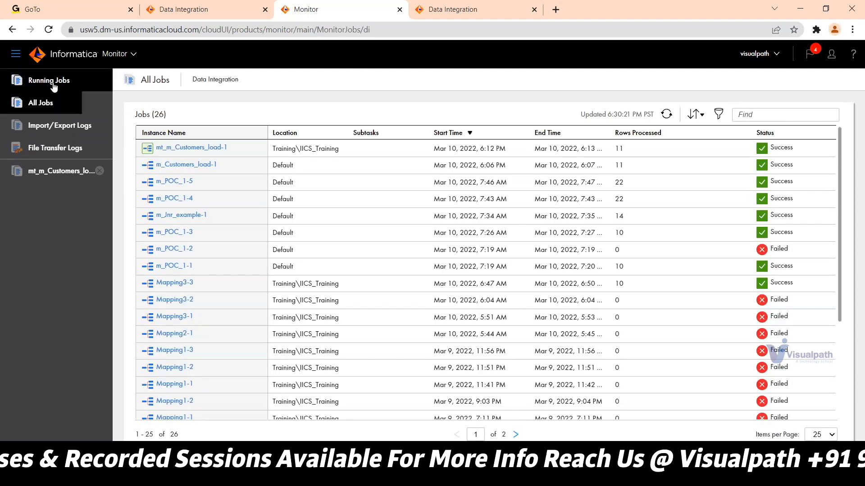
{"action": "left_click", "coordinate": [51, 82]}
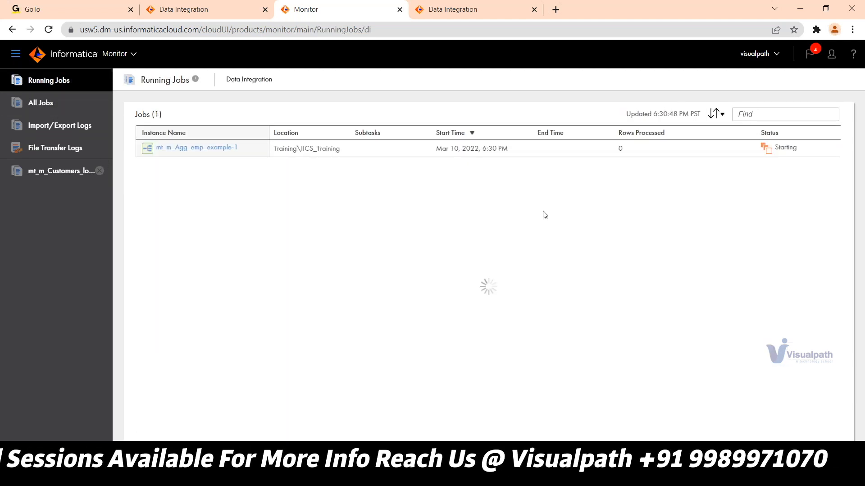
{"action": "left_click", "coordinate": [213, 10]}
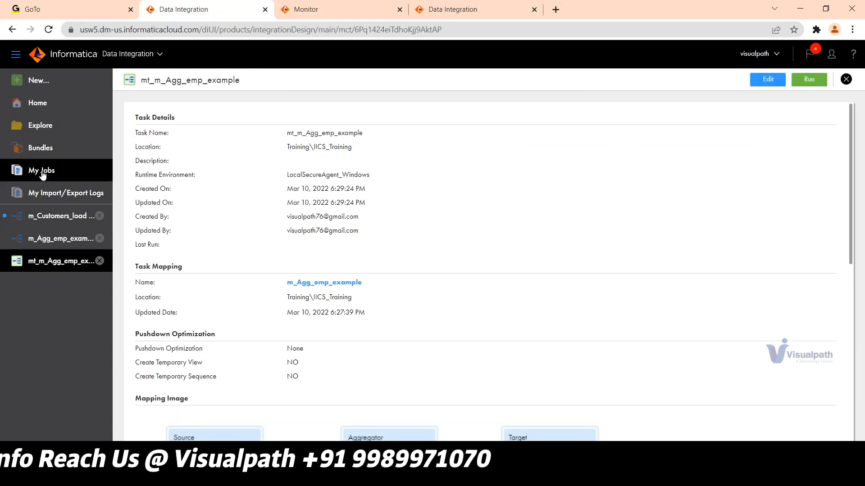
Check the run in My Jobs in Data Integration and sort Monitor's running jobs by Success Rows.
{"action": "left_click", "coordinate": [40, 175]}
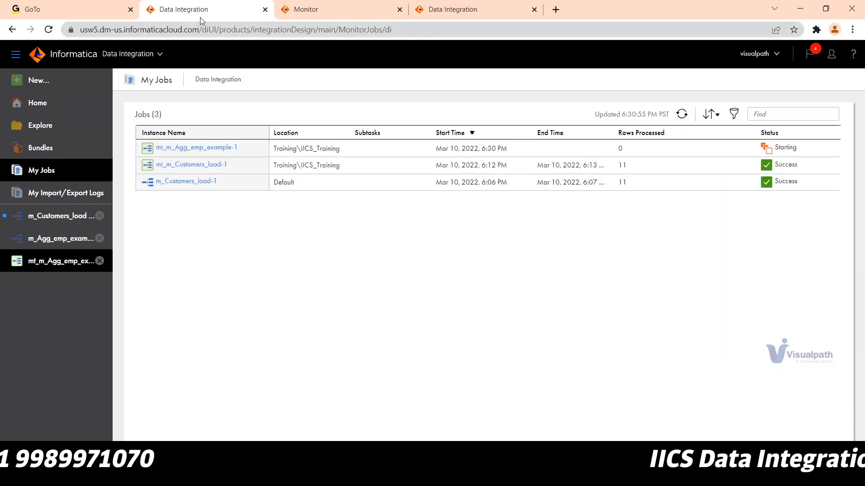
{"action": "left_click", "coordinate": [287, 16]}
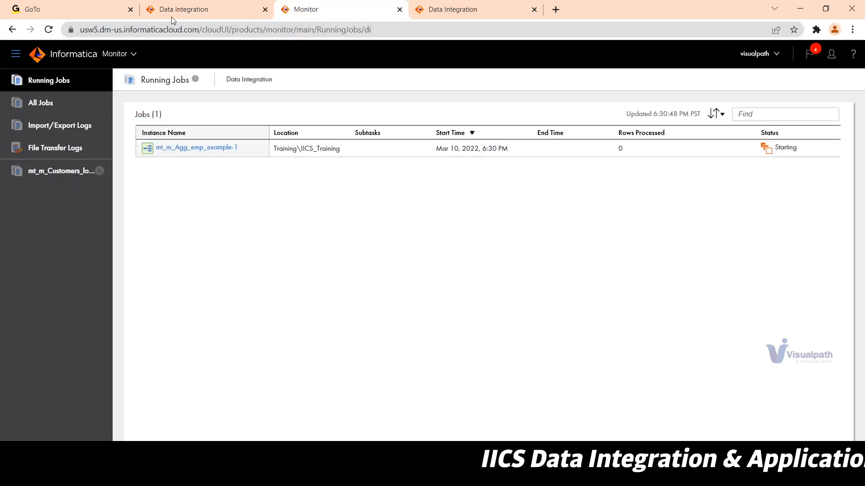
{"action": "left_click", "coordinate": [715, 114]}
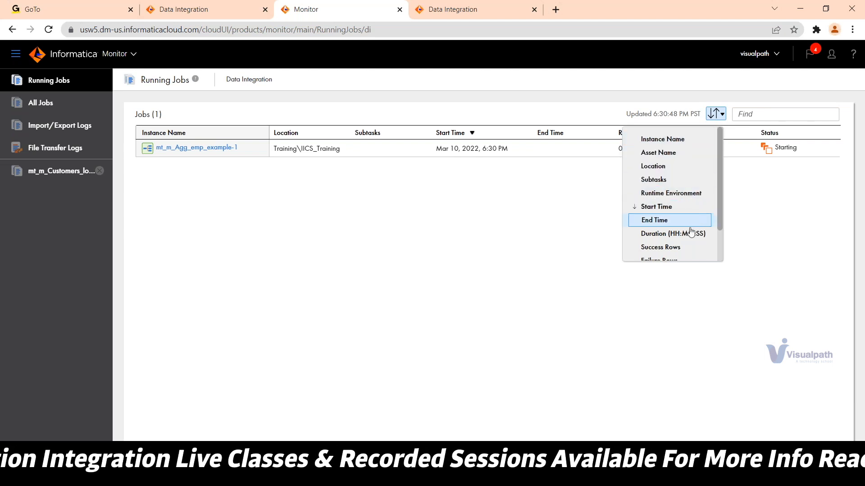
{"action": "left_click", "coordinate": [677, 248]}
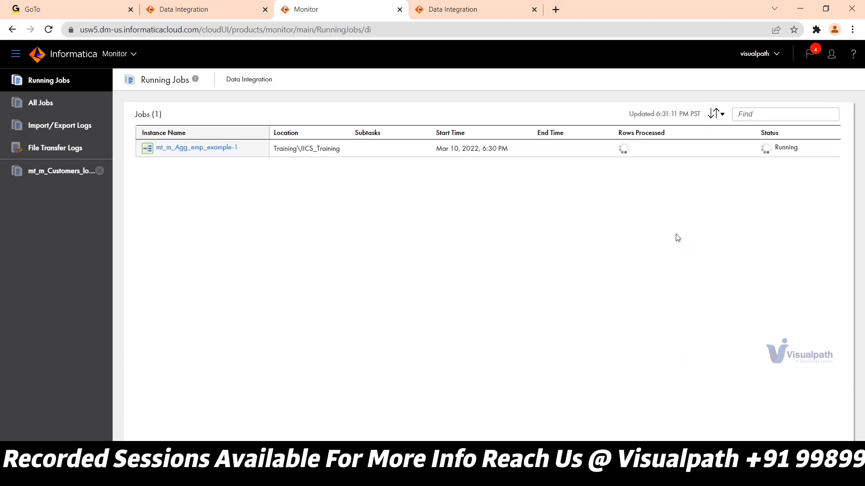
Sort the running jobs by Start Time and narrow the Instance Name column.
{"action": "left_click", "coordinate": [722, 119]}
{"action": "scroll", "coordinate": [696, 221], "scroll_direction": "down", "scroll_amount": 1}
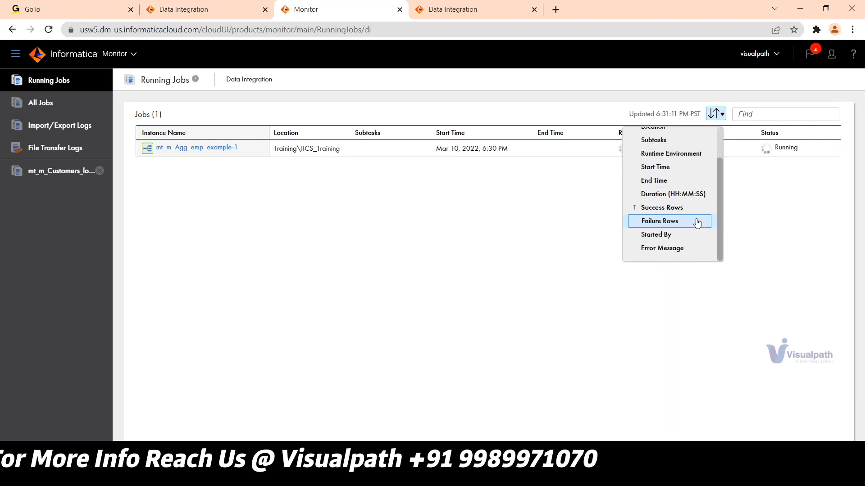
{"action": "left_click", "coordinate": [661, 167]}
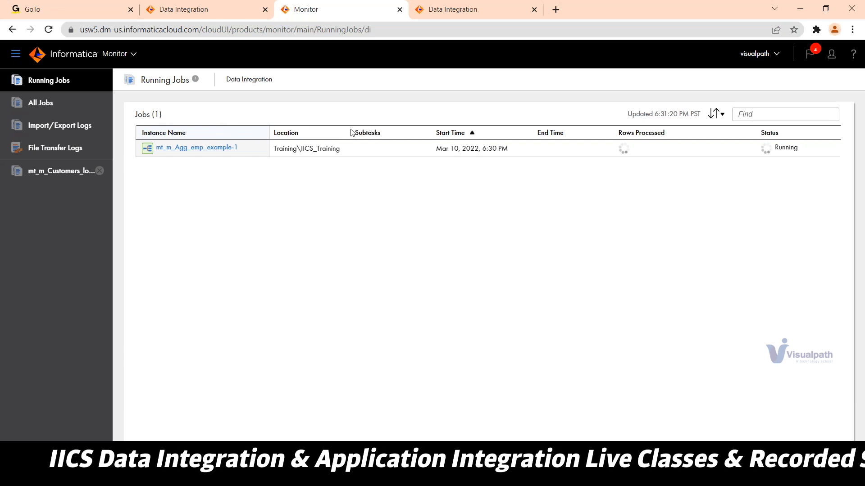
{"action": "left_click_drag", "start_coordinate": [269, 133], "coordinate": [223, 133]}
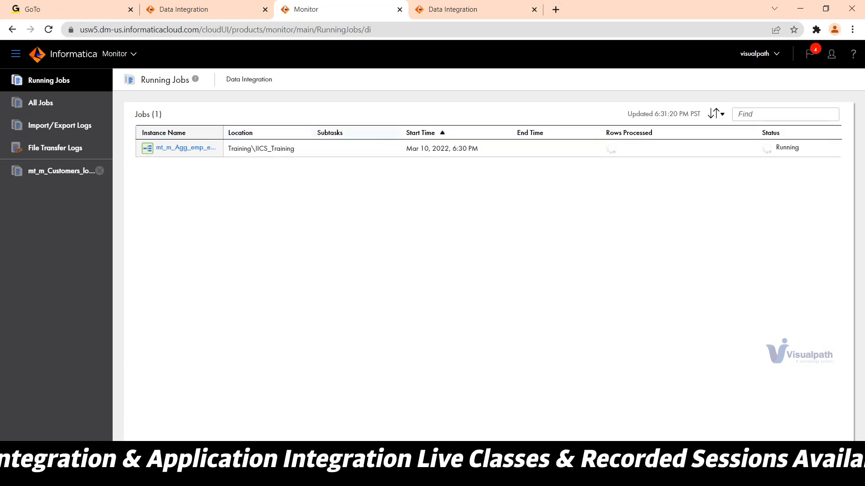
Return to Data Integration and, in m_Agg_emp_example, add an Expression transformation below the Target and link the Aggregator to it.
{"action": "left_click", "coordinate": [166, 15]}
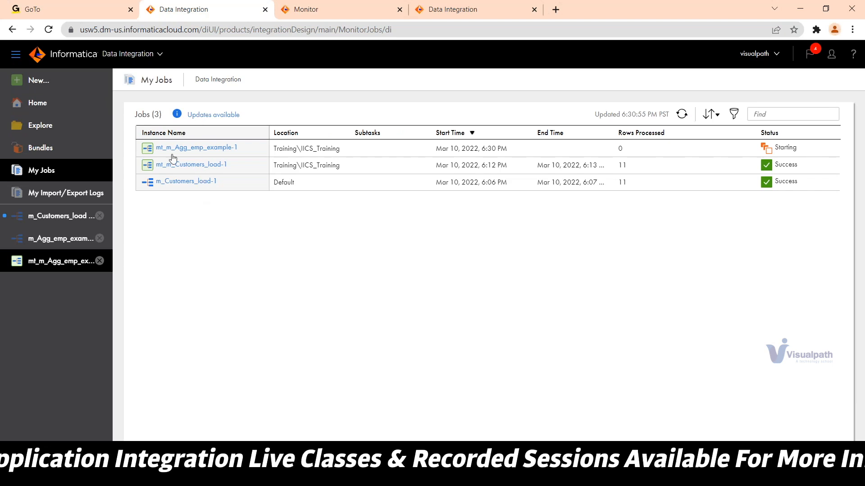
{"action": "left_click", "coordinate": [46, 242]}
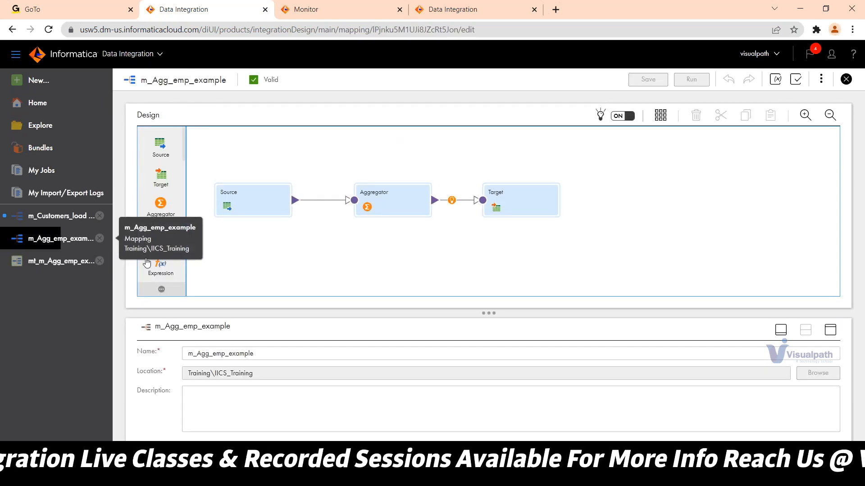
{"action": "left_click", "coordinate": [517, 208]}
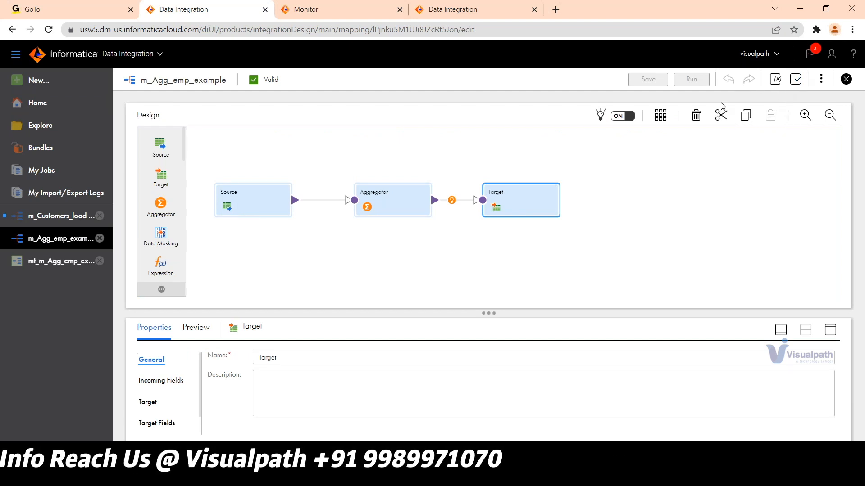
{"action": "left_click_drag", "start_coordinate": [162, 266], "coordinate": [496, 257]}
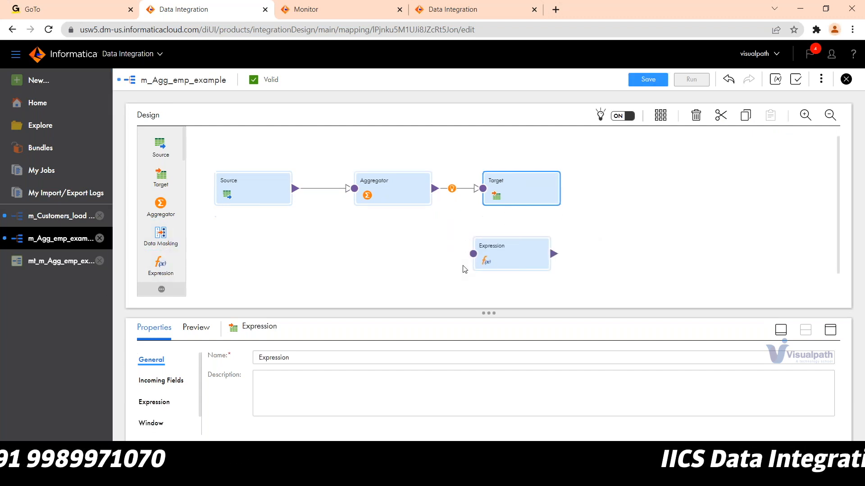
{"action": "left_click_drag", "start_coordinate": [435, 162], "coordinate": [468, 226]}
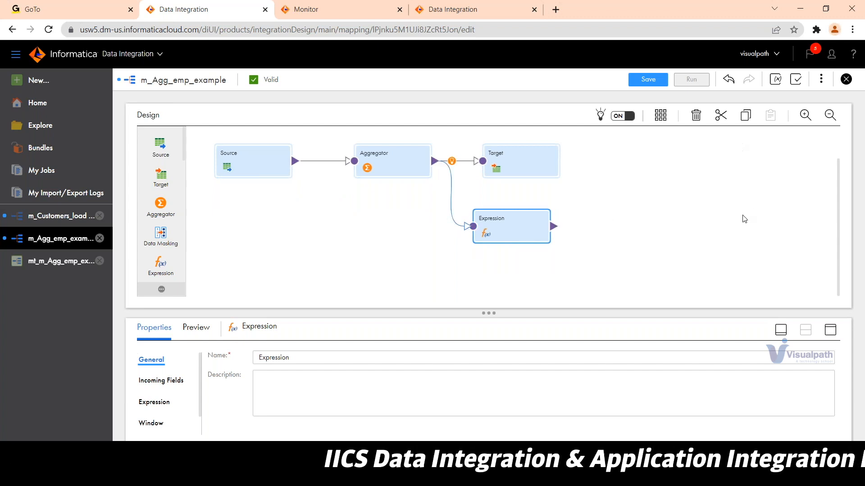
Undo and redo the link from the Aggregator to the Expression and open the mapping's validation results.
{"action": "left_click", "coordinate": [728, 80]}
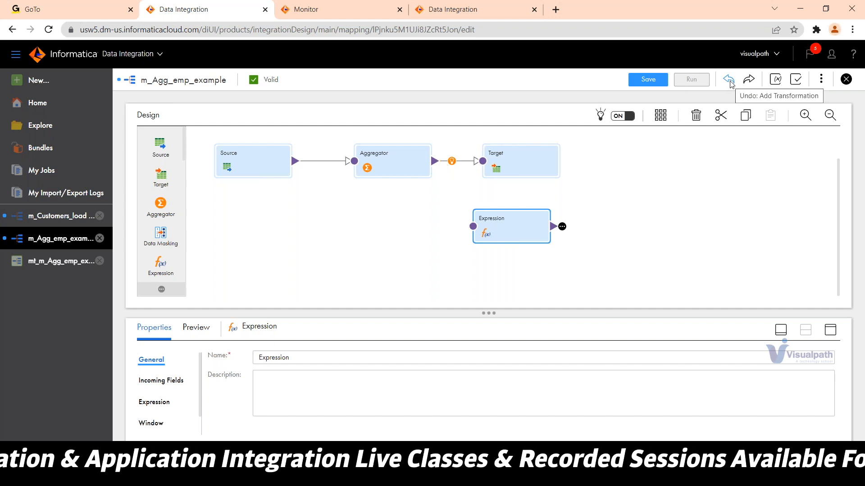
{"action": "left_click", "coordinate": [749, 80]}
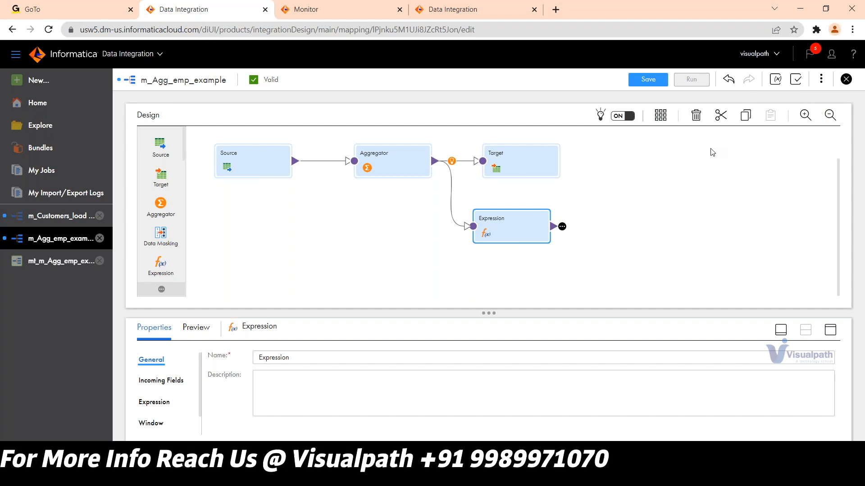
{"action": "left_click", "coordinate": [820, 80]}
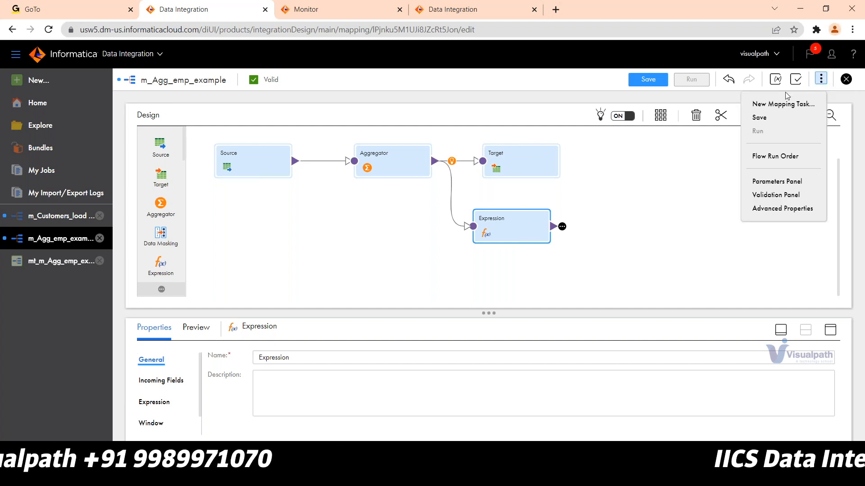
{"action": "left_click", "coordinate": [638, 218]}
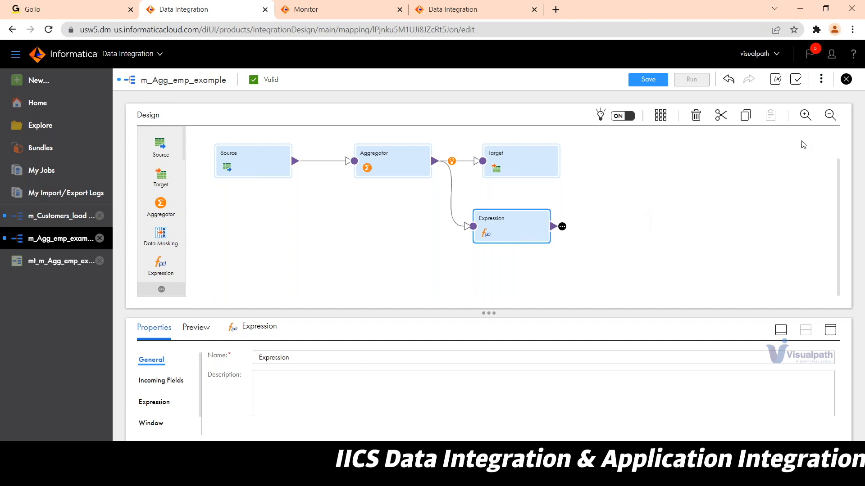
{"action": "left_click", "coordinate": [796, 82]}
Check the run's status in Monitor and try to query all rows from emp_agg on Conn_scott in Oracle SQL Developer.
{"action": "left_click", "coordinate": [292, 19]}
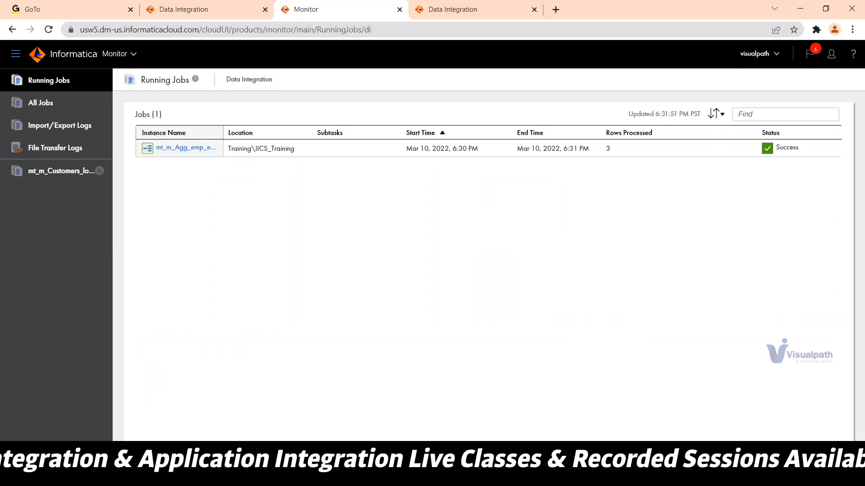
{"action": "mouse_move", "coordinate": [568, 476]}
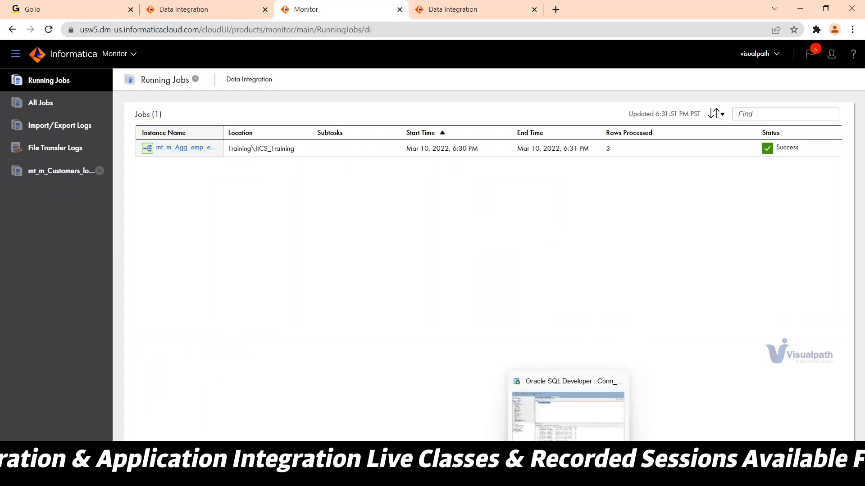
{"action": "left_click", "coordinate": [576, 415]}
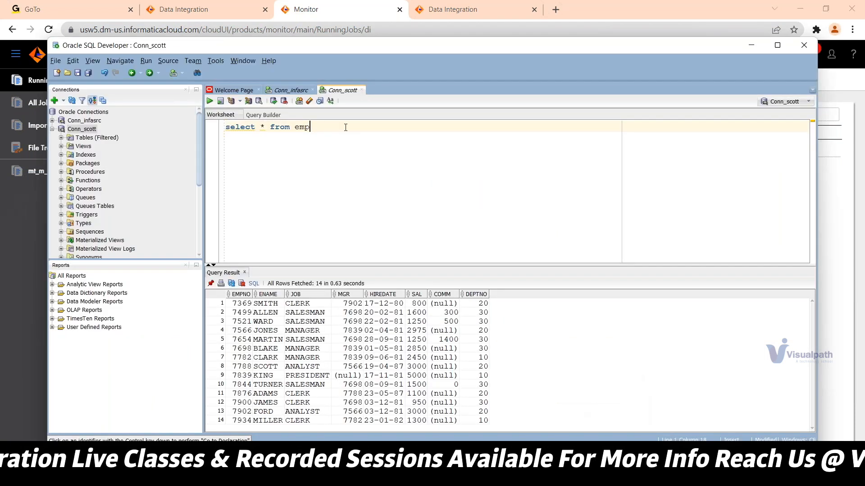
{"action": "key", "text": "BackSpace"}
{"action": "key", "text": "BackSpace"}
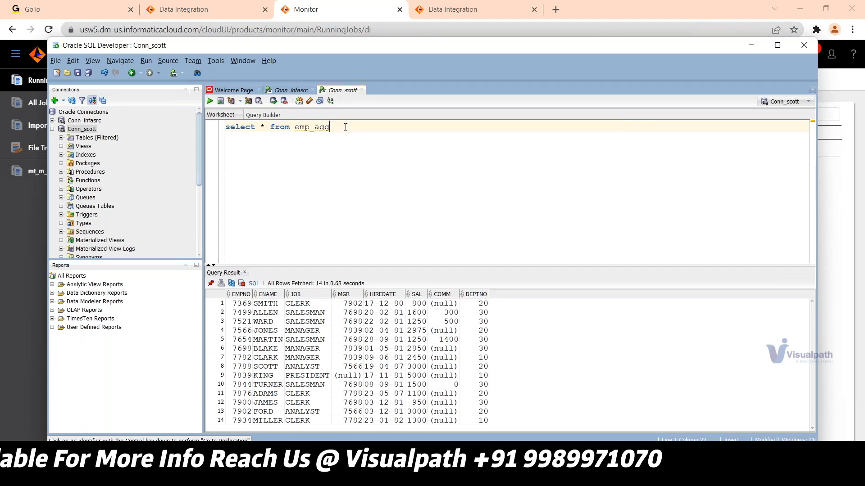
{"action": "key", "text": "ctrl+a"}
{"action": "key", "text": "ctrl+Return"}
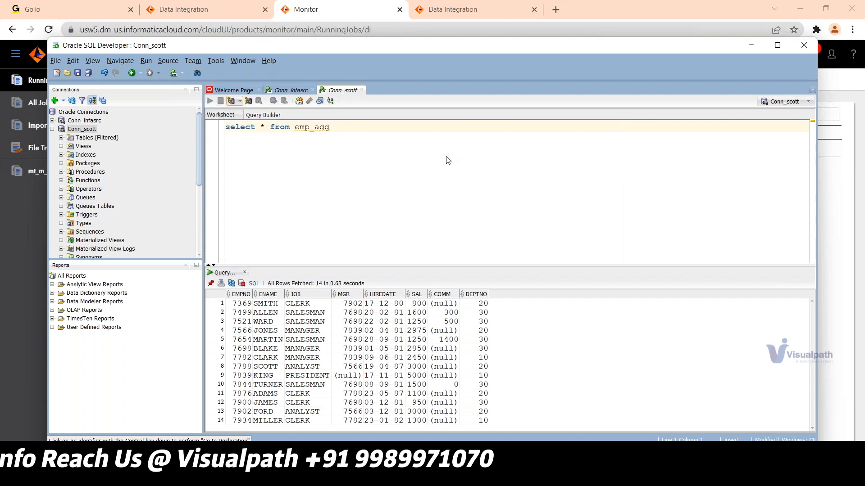
{"action": "key", "text": "ctrl+a"}
{"action": "key", "text": "ctrl+Return"}
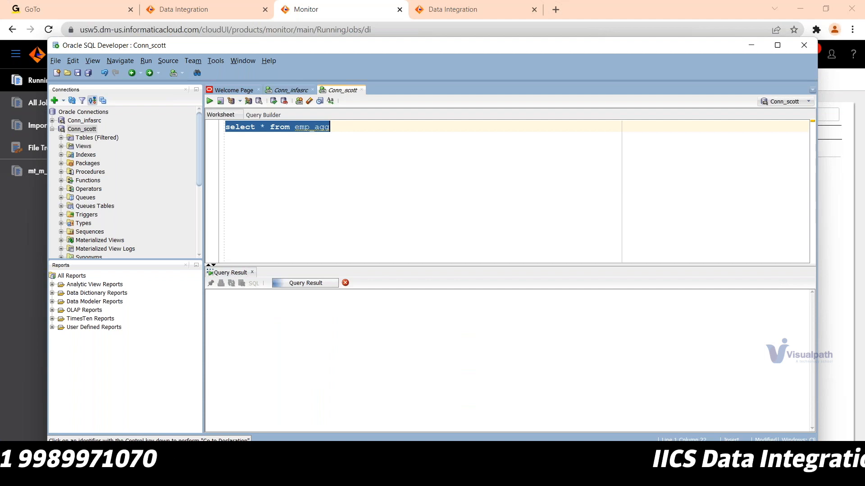
Return to m_Agg_emp_example in Data Integration and look up the object name in the Target's details.
{"action": "mouse_move", "coordinate": [518, 475]}
{"action": "left_click", "coordinate": [451, 424]}
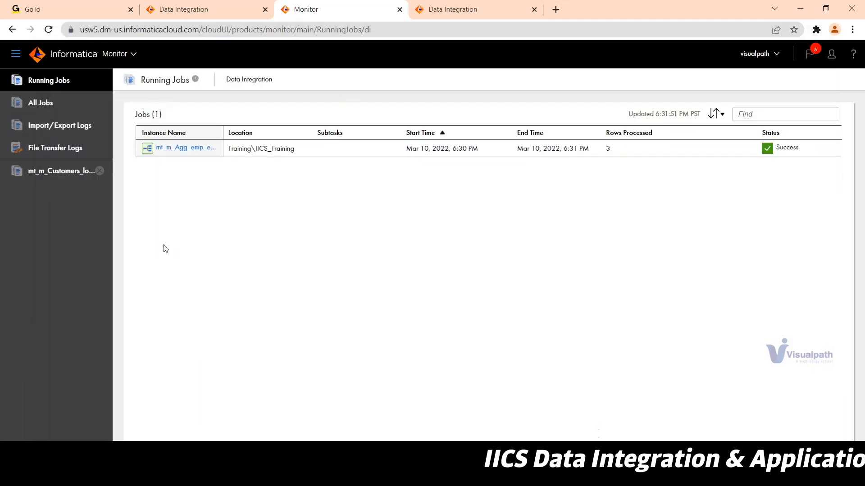
{"action": "left_click", "coordinate": [203, 13]}
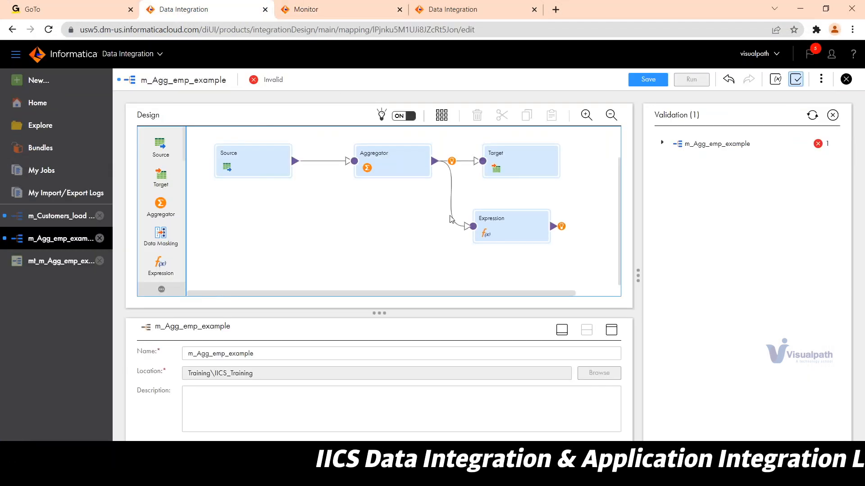
{"action": "left_click", "coordinate": [514, 160]}
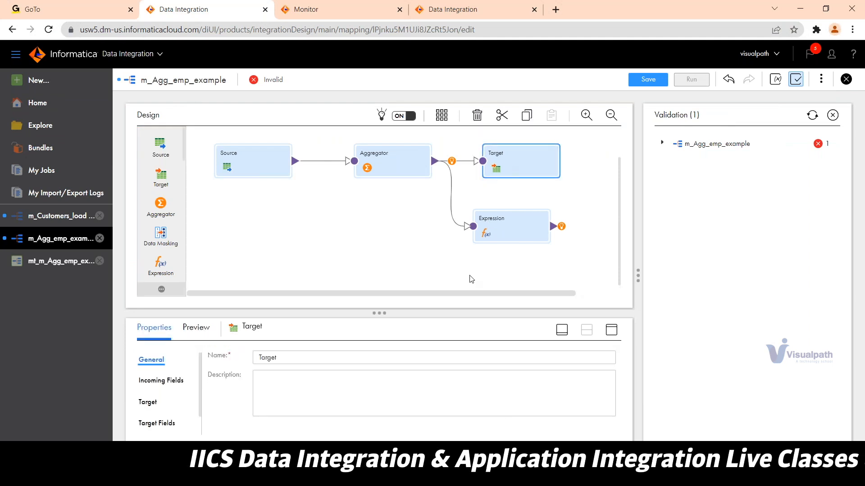
{"action": "left_click", "coordinate": [155, 403]}
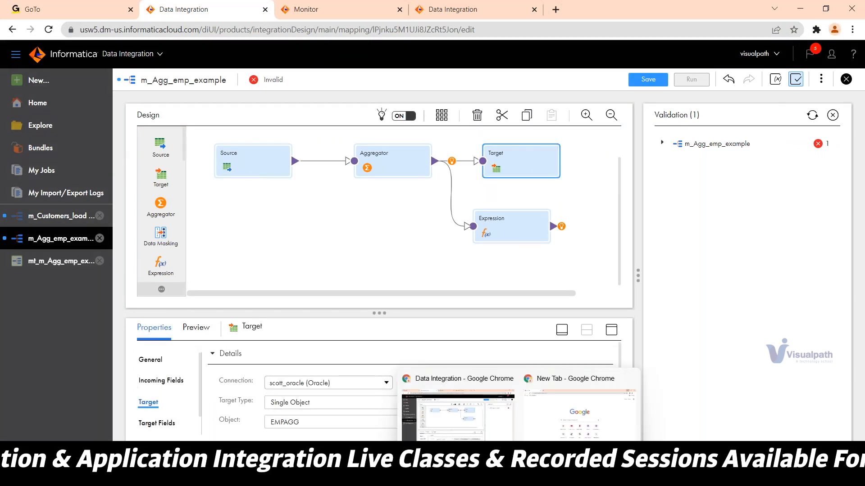
Switch to Oracle SQL Developer, change the query to select * from empagg and run it.
{"action": "key", "text": "alt+Tab"}
{"action": "left_click", "coordinate": [359, 130]}
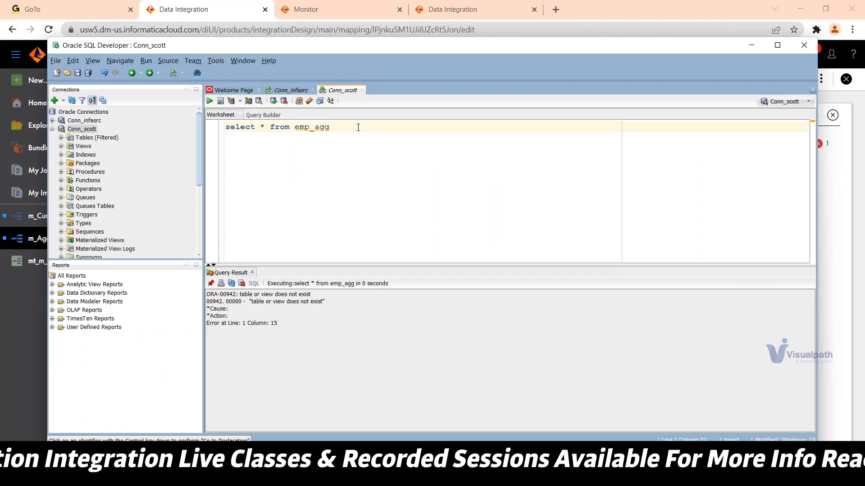
{"action": "key", "text": "BackSpace"}
{"action": "key", "text": "BackSpace"}
{"action": "key", "text": "BackSpace"}
{"action": "key", "text": "BackSpace"}
{"action": "type", "text": "agg"}
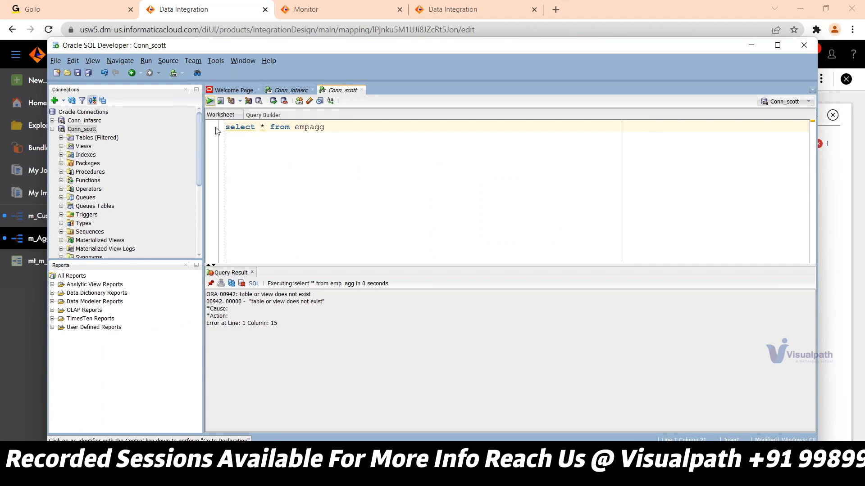
{"action": "key", "text": "ctrl+Return"}
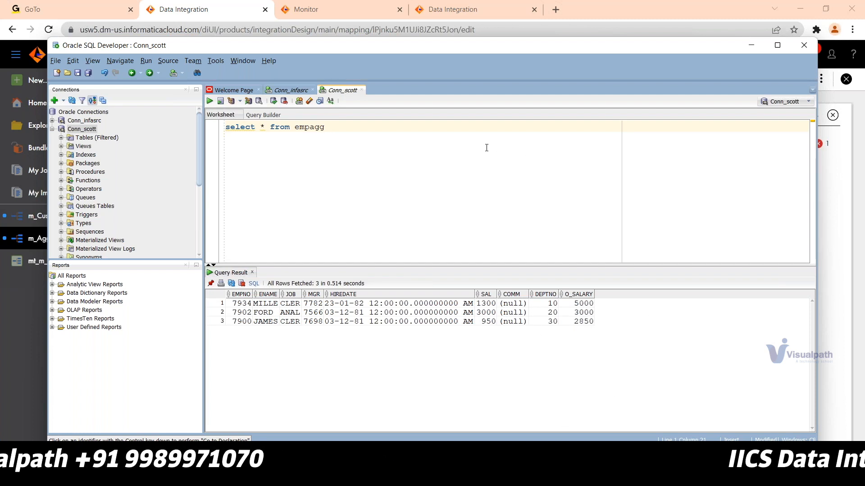
Return to the mapping in Data Integration and close its validation results.
{"action": "mouse_move", "coordinate": [518, 477]}
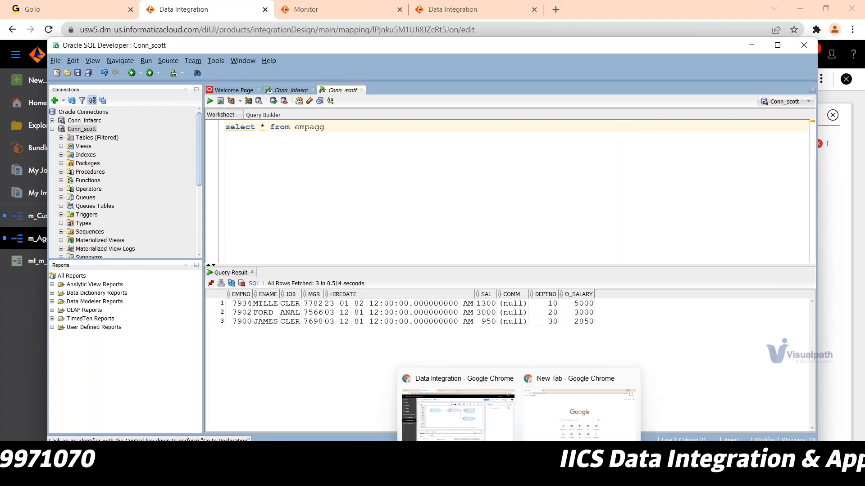
{"action": "left_click", "coordinate": [478, 431]}
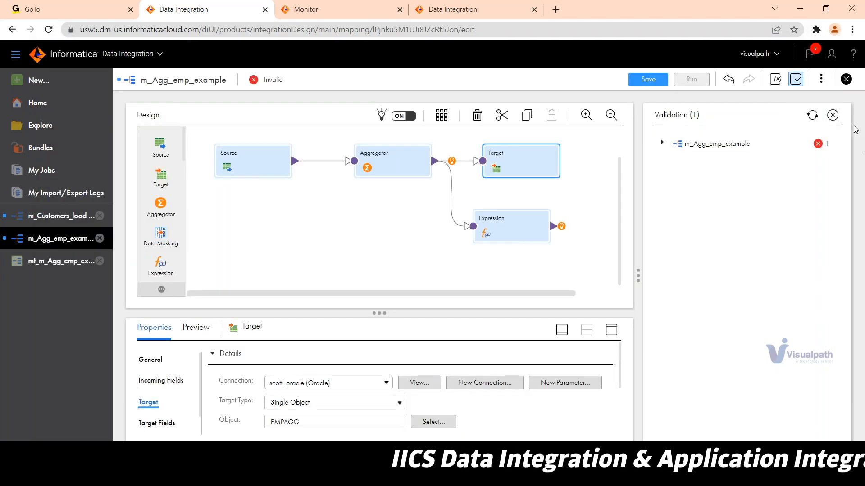
{"action": "left_click", "coordinate": [832, 116]}
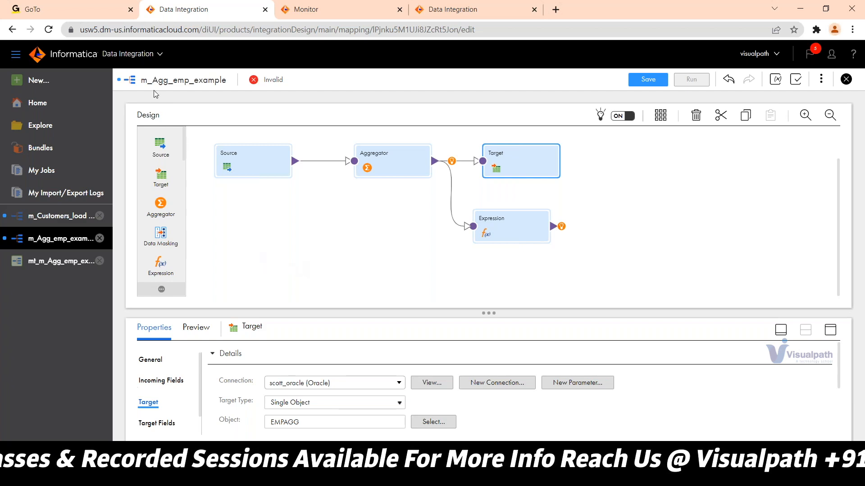
Switch to Administrator and review the agent and service details of LocalSecureAgent_Windows under Runtime Environments.
{"action": "left_click", "coordinate": [323, 18]}
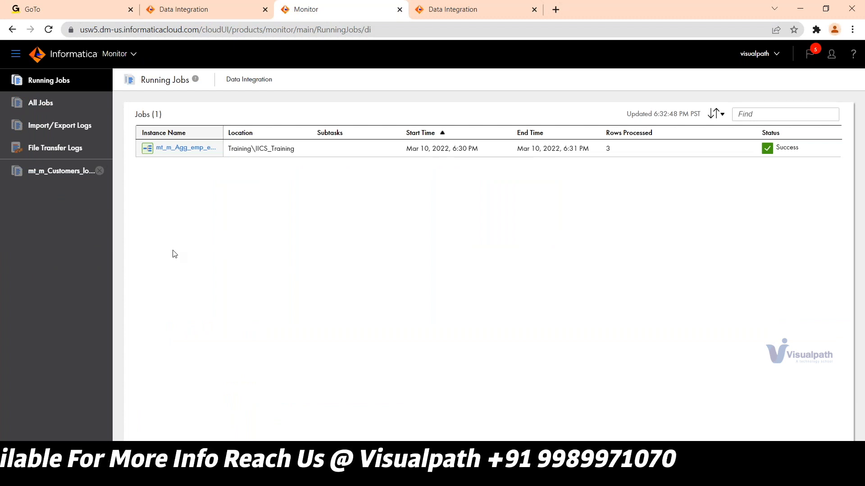
{"action": "left_click", "coordinate": [115, 53]}
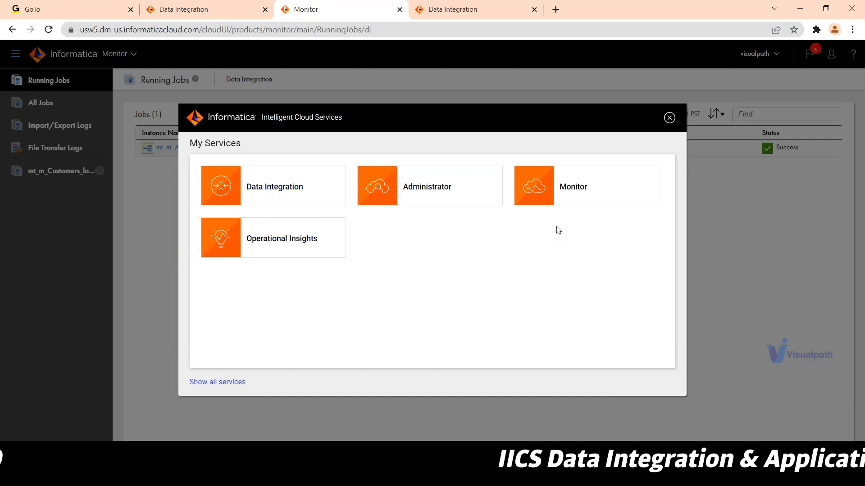
{"action": "mouse_move", "coordinate": [568, 477]}
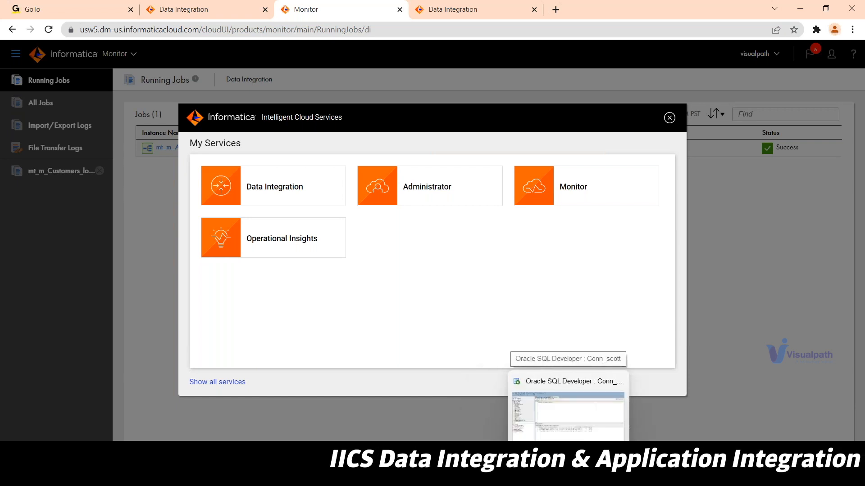
{"action": "left_click", "coordinate": [414, 200]}
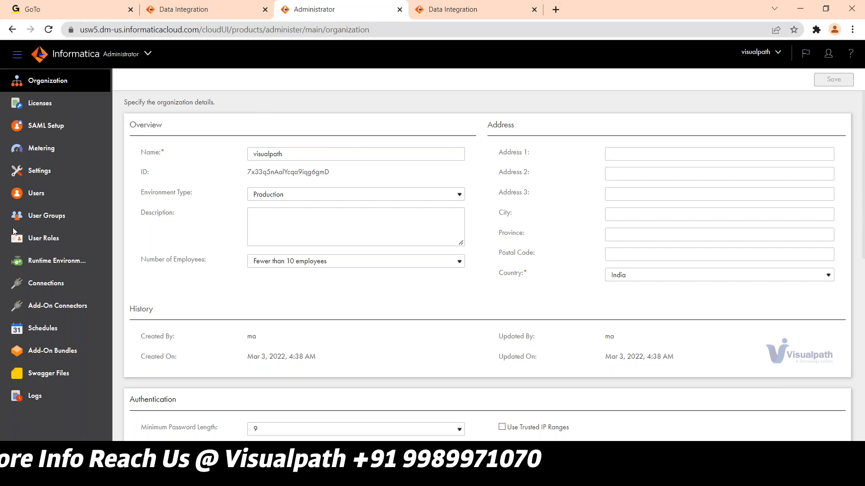
{"action": "left_click", "coordinate": [61, 265]}
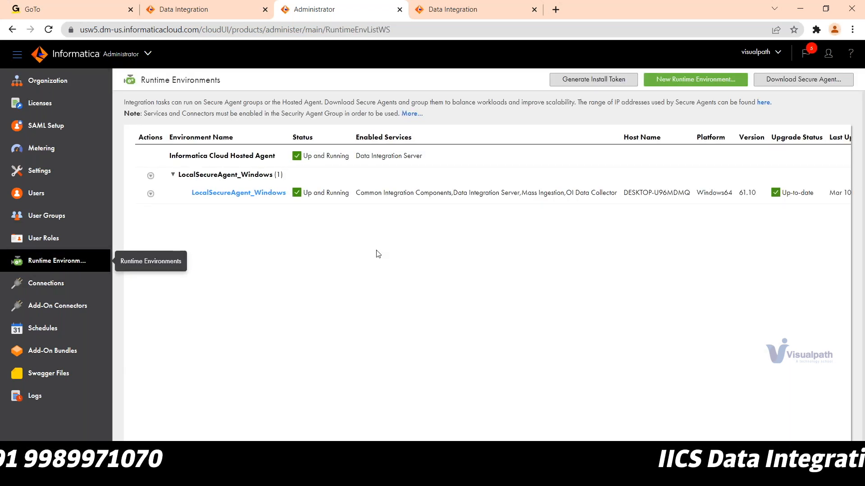
{"action": "left_click", "coordinate": [254, 194]}
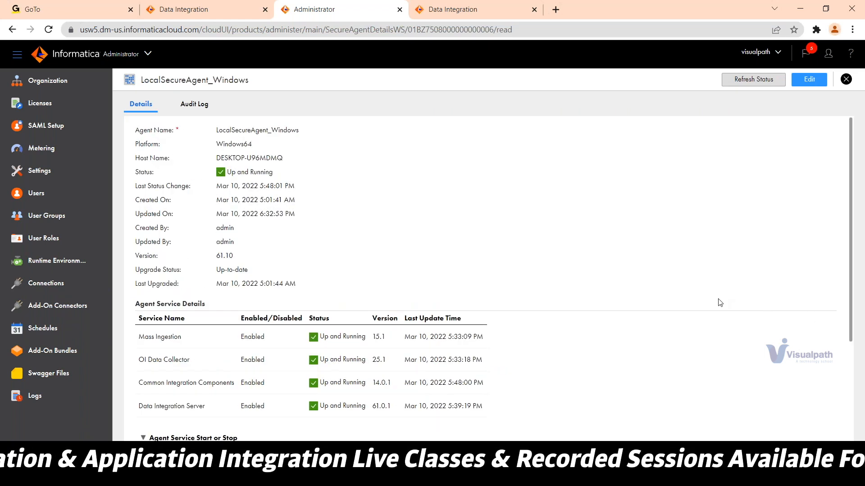
{"action": "scroll", "coordinate": [720, 303], "scroll_direction": "down", "scroll_amount": 3}
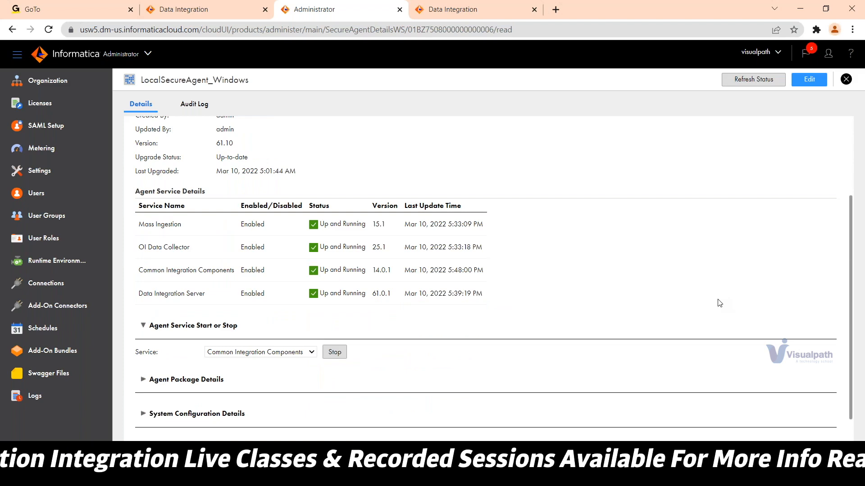
{"action": "scroll", "coordinate": [720, 303], "scroll_direction": "up", "scroll_amount": 3}
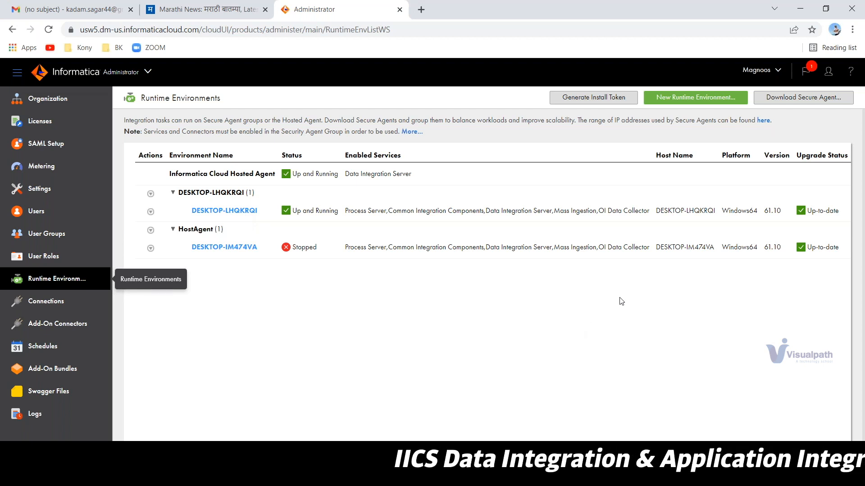
Review the stopped Secure Agent DESKTOP-IM474VA in the Magnoos organization's runtime environments and delete it from the HostAgent group.
{"action": "left_click", "coordinate": [211, 250]}
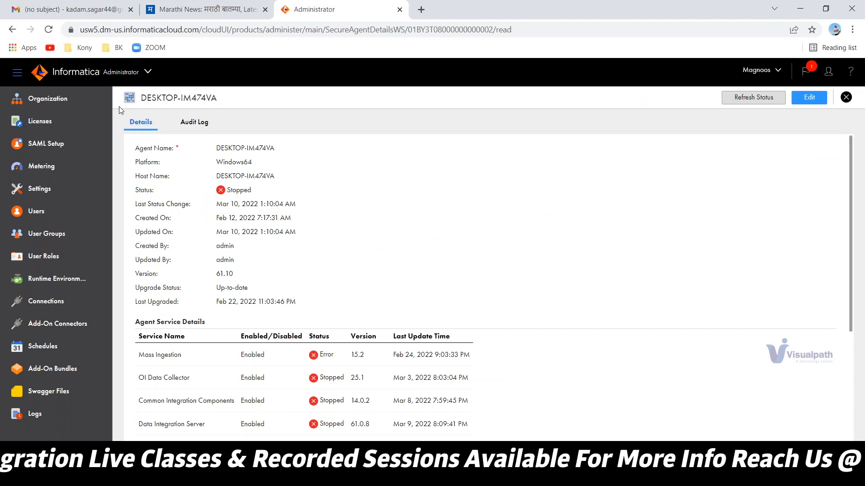
{"action": "left_click", "coordinate": [74, 281]}
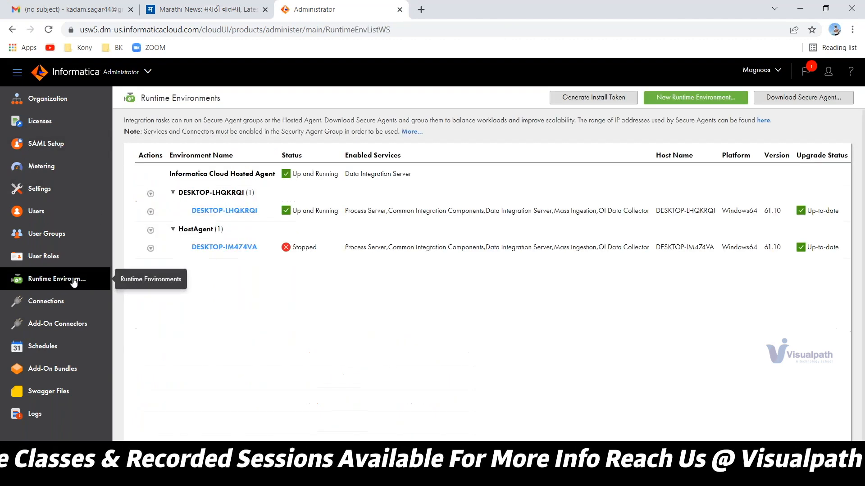
{"action": "left_click", "coordinate": [151, 248]}
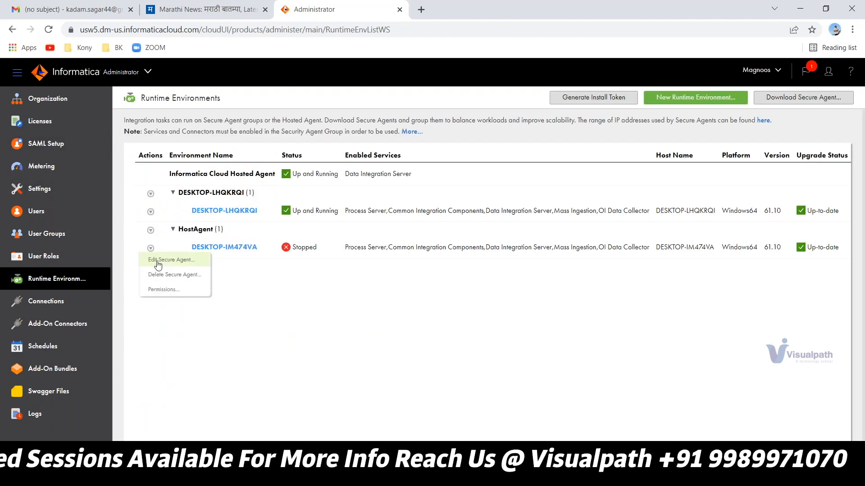
{"action": "left_click", "coordinate": [166, 279]}
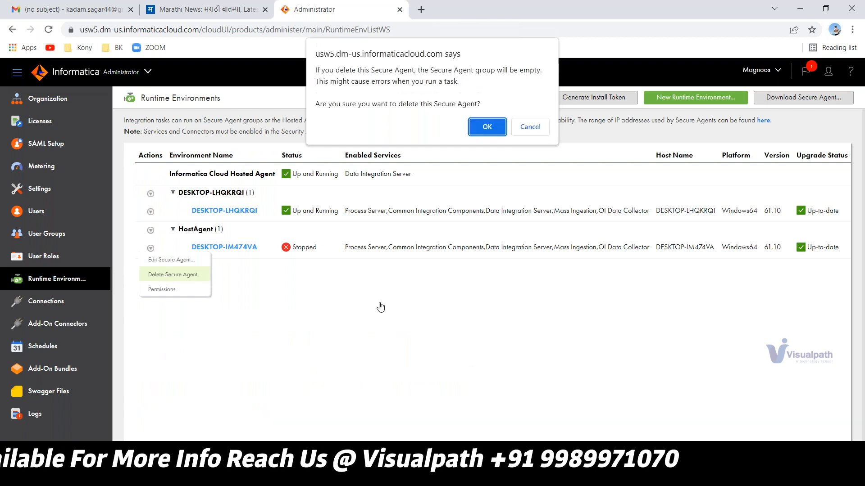
{"action": "left_click", "coordinate": [490, 135]}
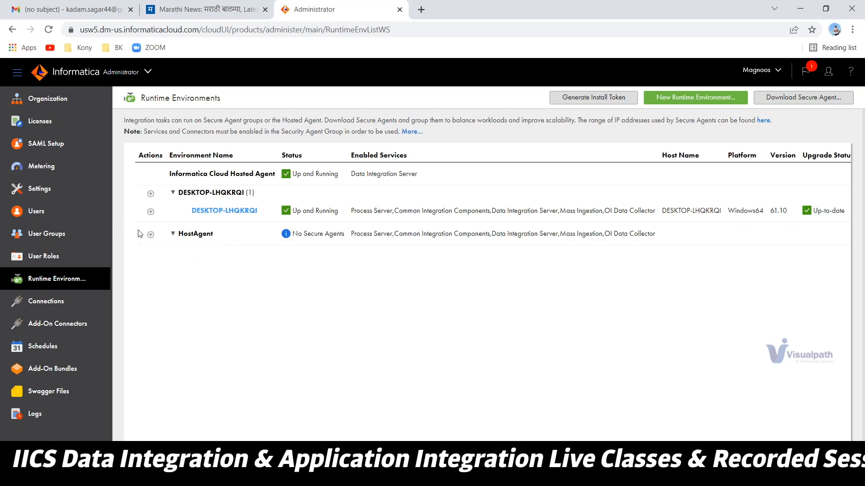
Delete the empty HostAgent Secure Agent group from the runtime environments and confirm the deletion.
{"action": "left_click", "coordinate": [151, 234]}
{"action": "left_click", "coordinate": [151, 236]}
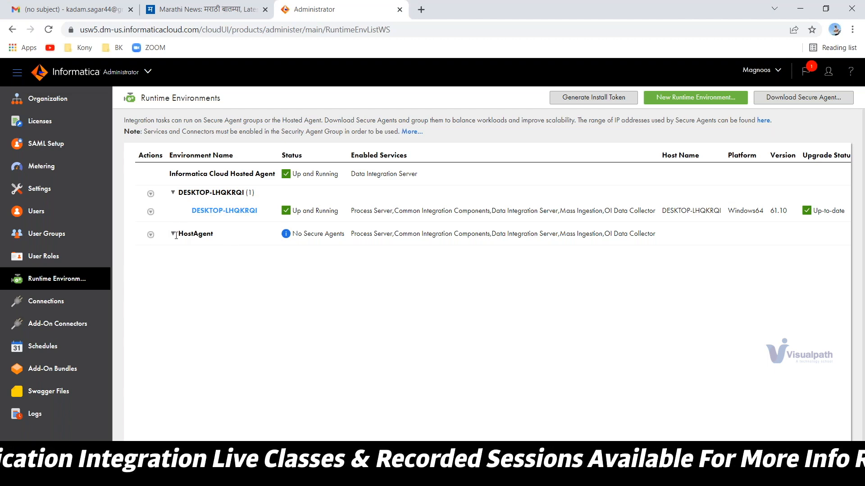
{"action": "left_click", "coordinate": [150, 235]}
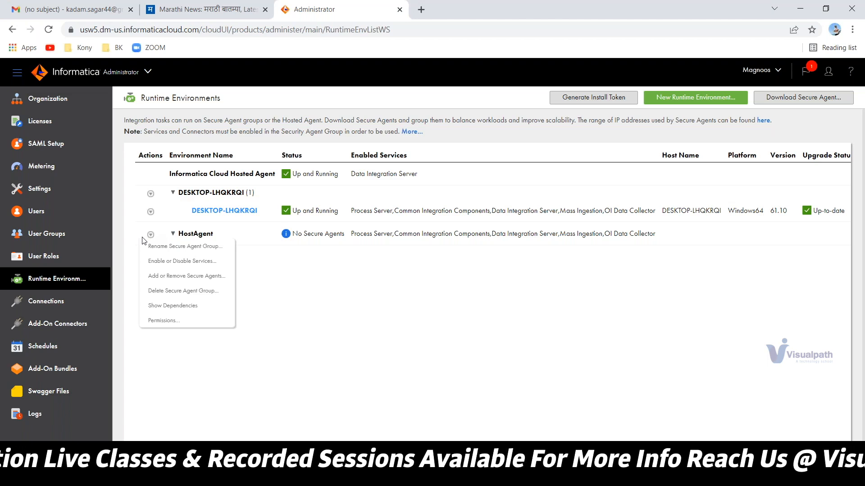
{"action": "left_click", "coordinate": [163, 292]}
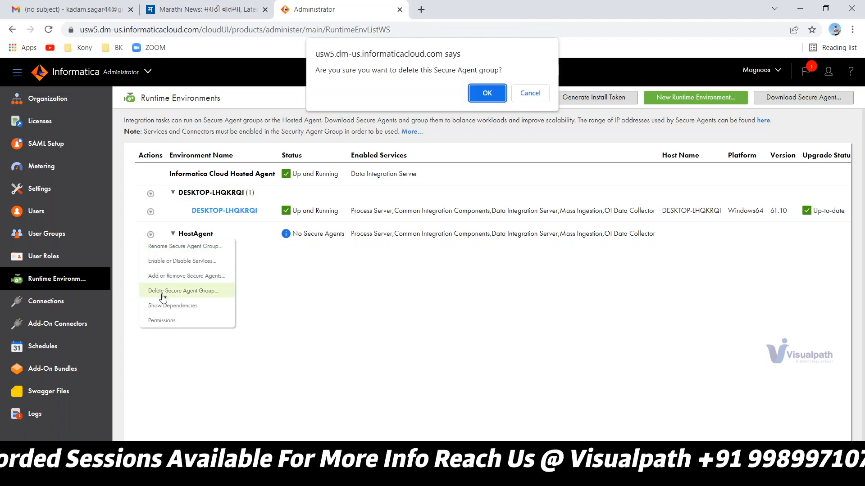
{"action": "left_click", "coordinate": [487, 93]}
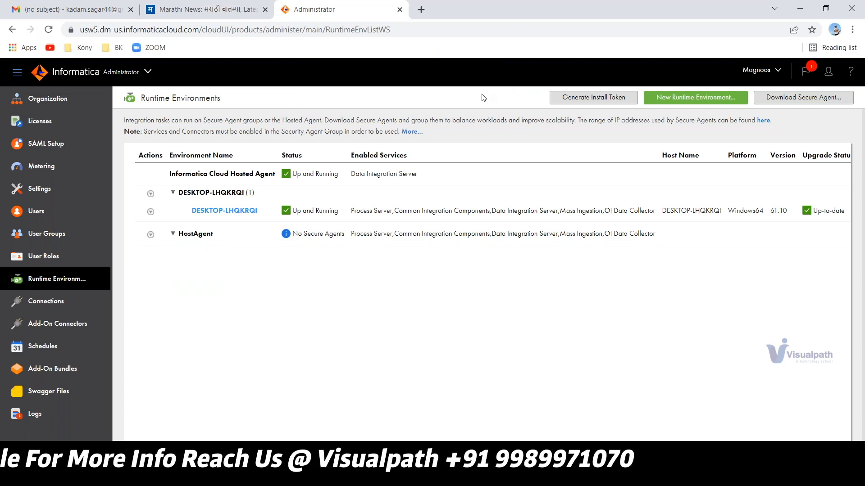